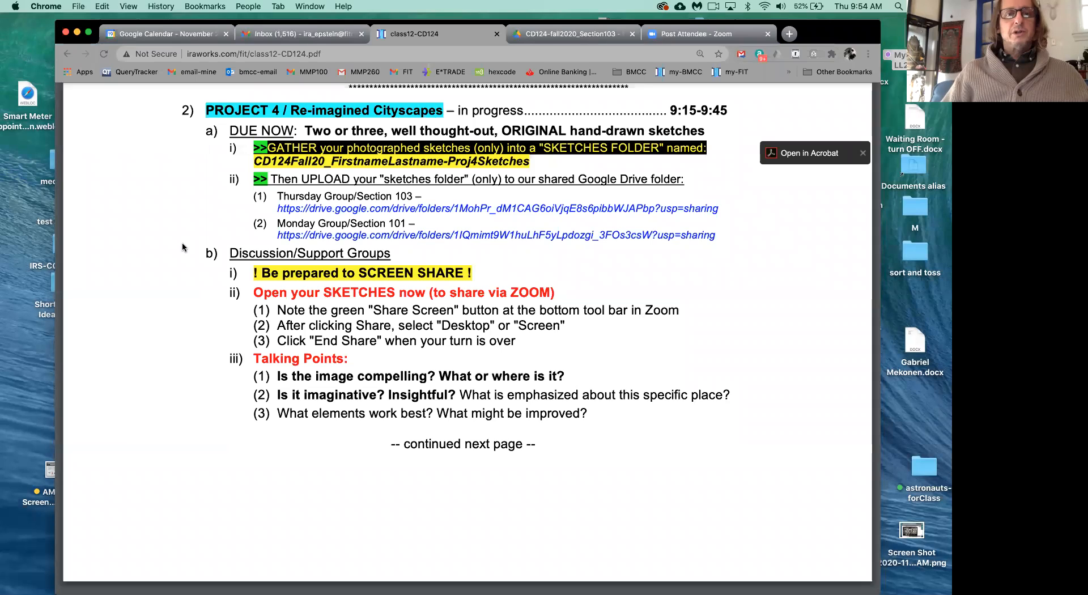
Review the agenda's Strokes & Brushes section in the class PDF and launch Adobe Illustrator 2020
{"action": "scroll", "coordinate": [183, 247], "scroll_direction": "down", "scroll_amount": 6}
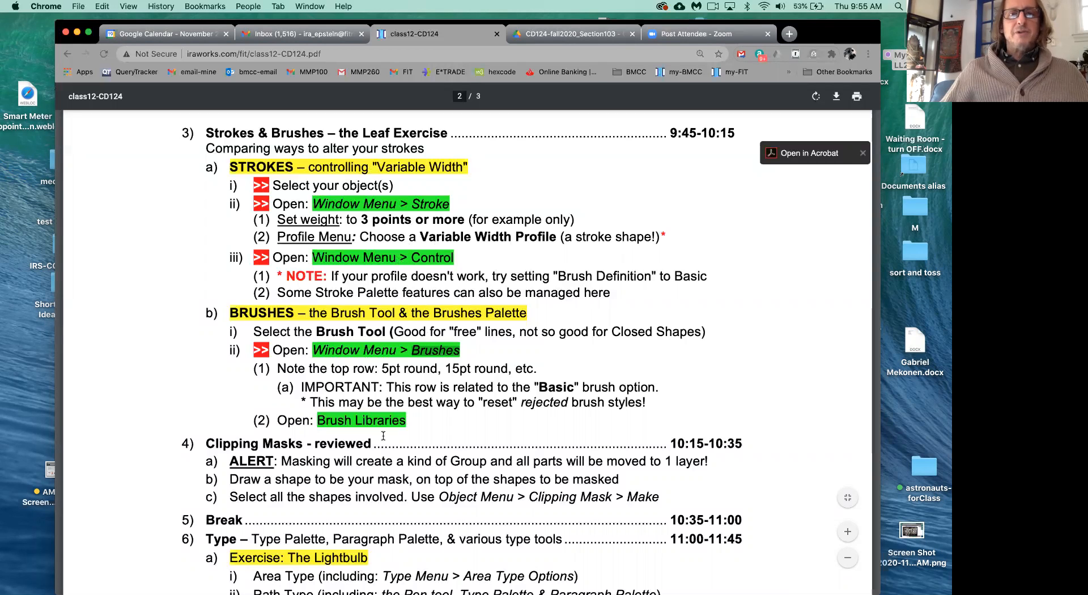
{"action": "mouse_move", "coordinate": [380, 573]}
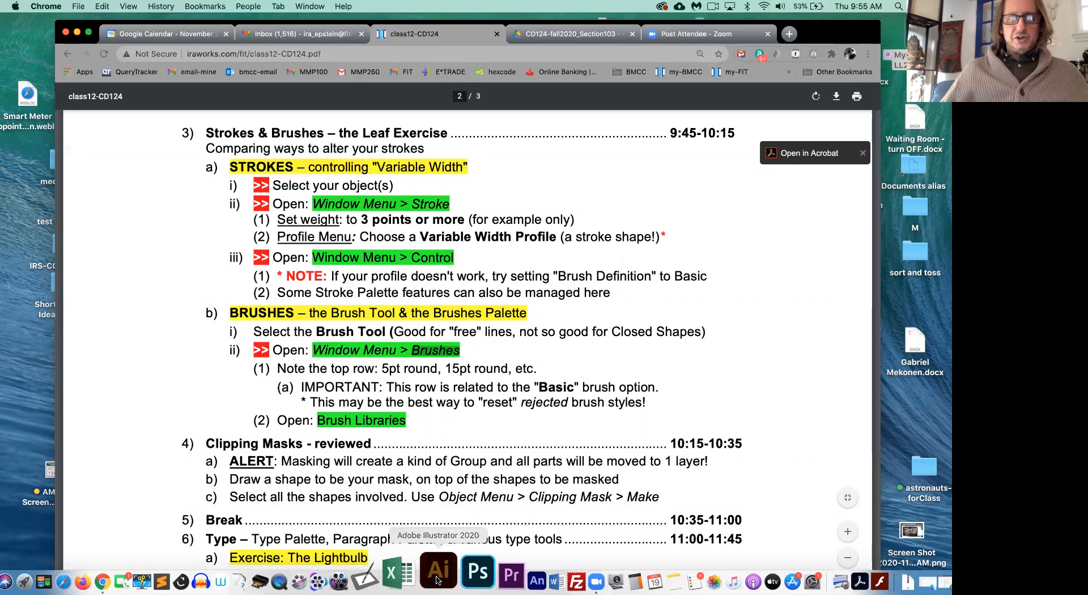
{"action": "left_click", "coordinate": [437, 577]}
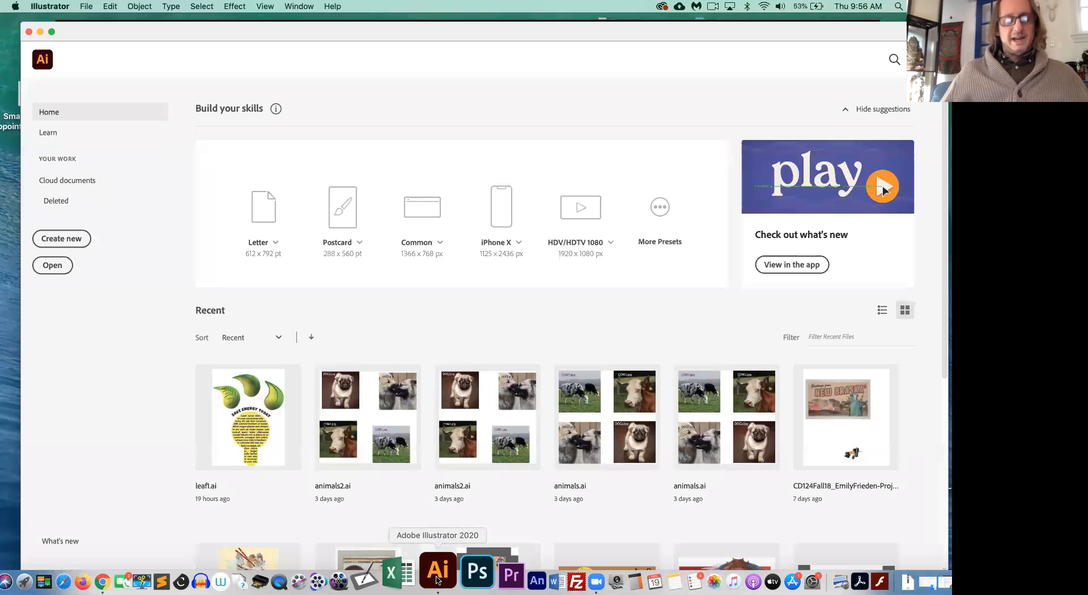
Switch back to Chrome and read the Project 4 file specifications on the last page of the class PDF
{"action": "key", "text": "super+Tab"}
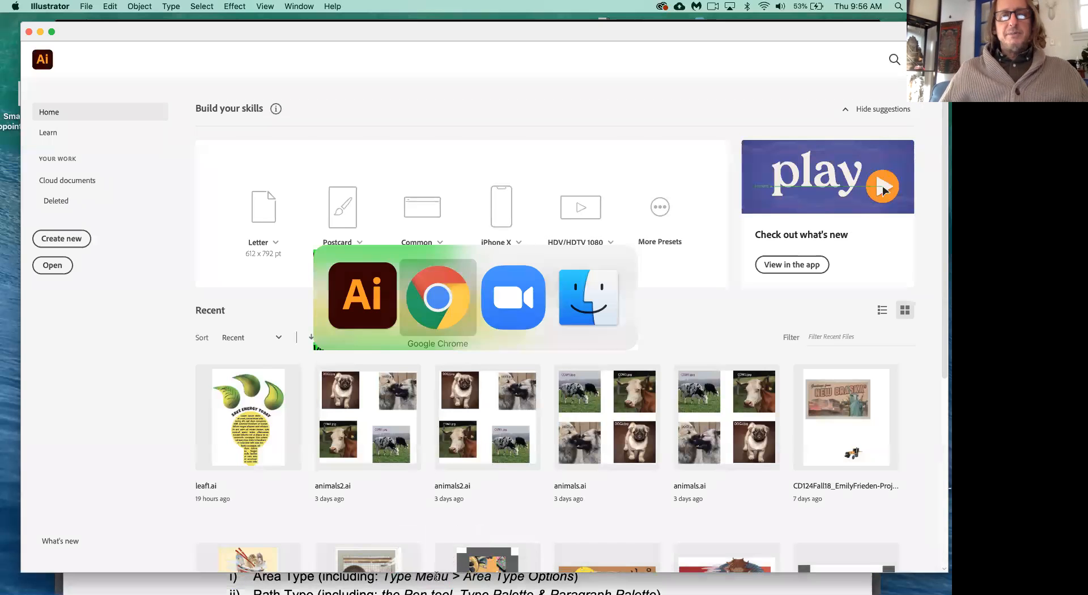
{"action": "scroll", "coordinate": [462, 483], "scroll_direction": "down", "scroll_amount": 20}
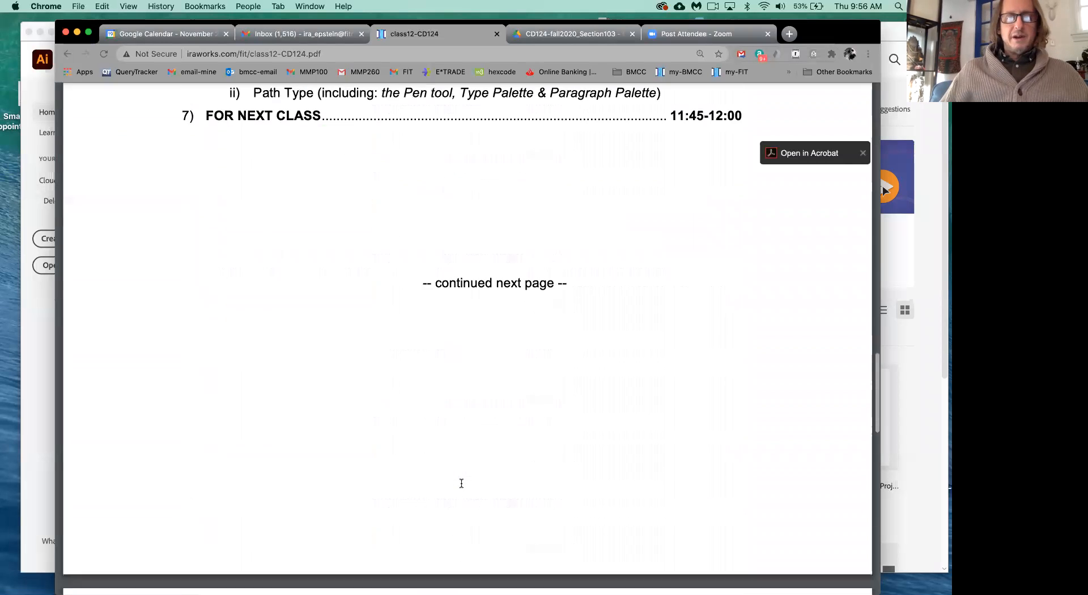
{"action": "scroll", "coordinate": [462, 483], "scroll_direction": "down", "scroll_amount": 10}
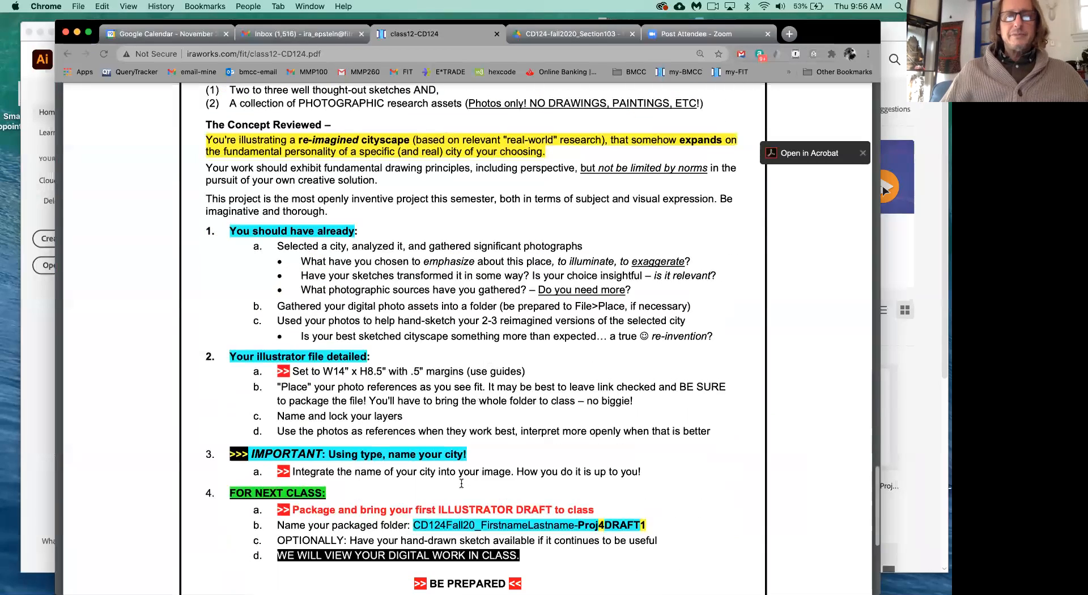
{"action": "scroll", "coordinate": [462, 483], "scroll_direction": "down", "scroll_amount": 5}
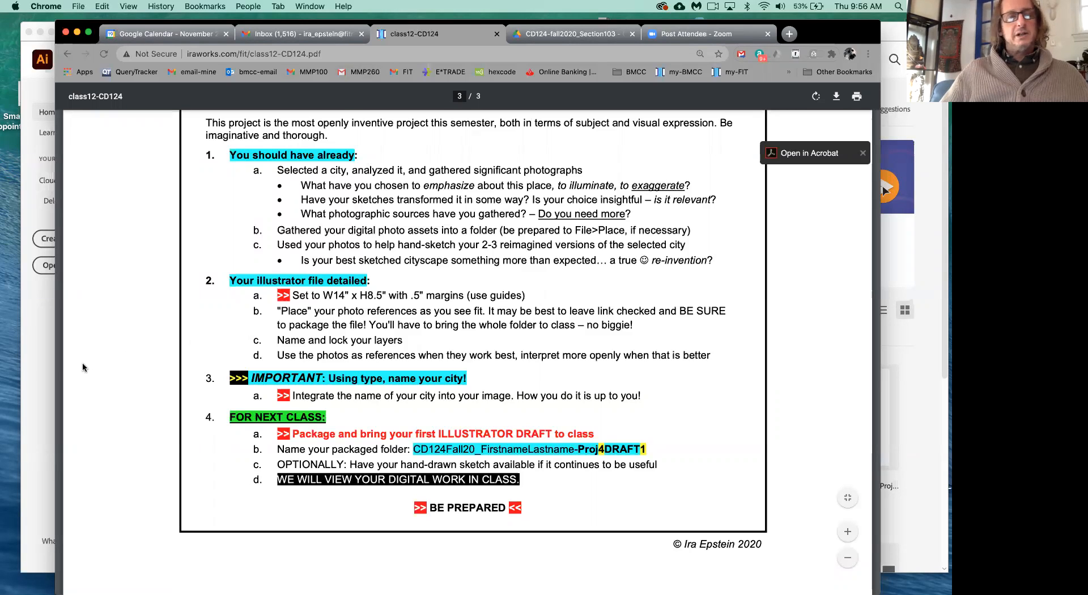
Switch to Illustrator and create a new landscape CMYK document in inches, 14 in wide by 8.5 in high
{"action": "left_click", "coordinate": [41, 371]}
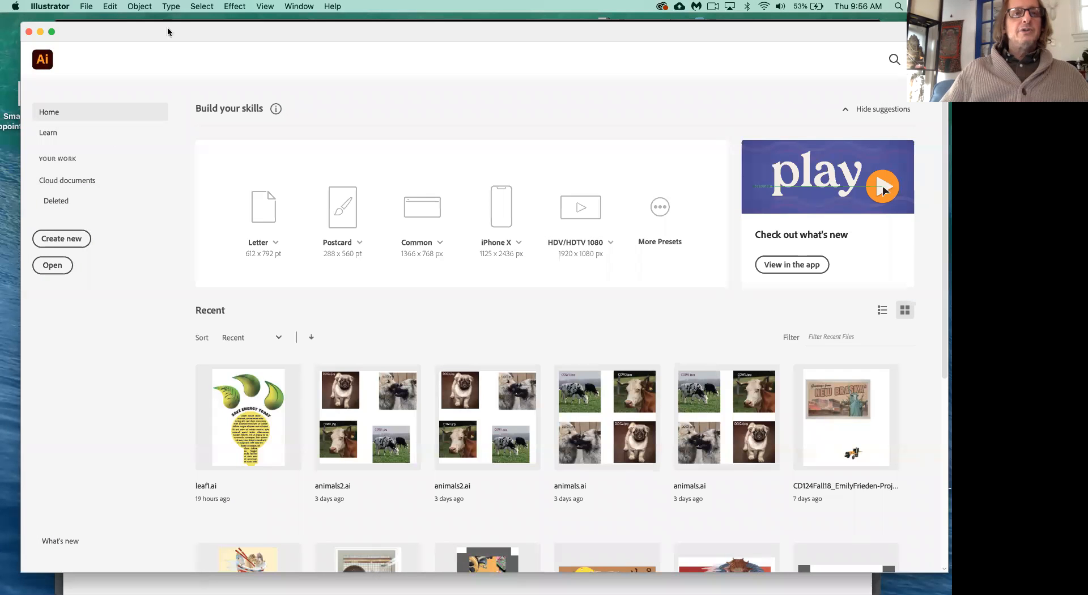
{"action": "left_click", "coordinate": [86, 7]}
{"action": "left_click", "coordinate": [97, 21]}
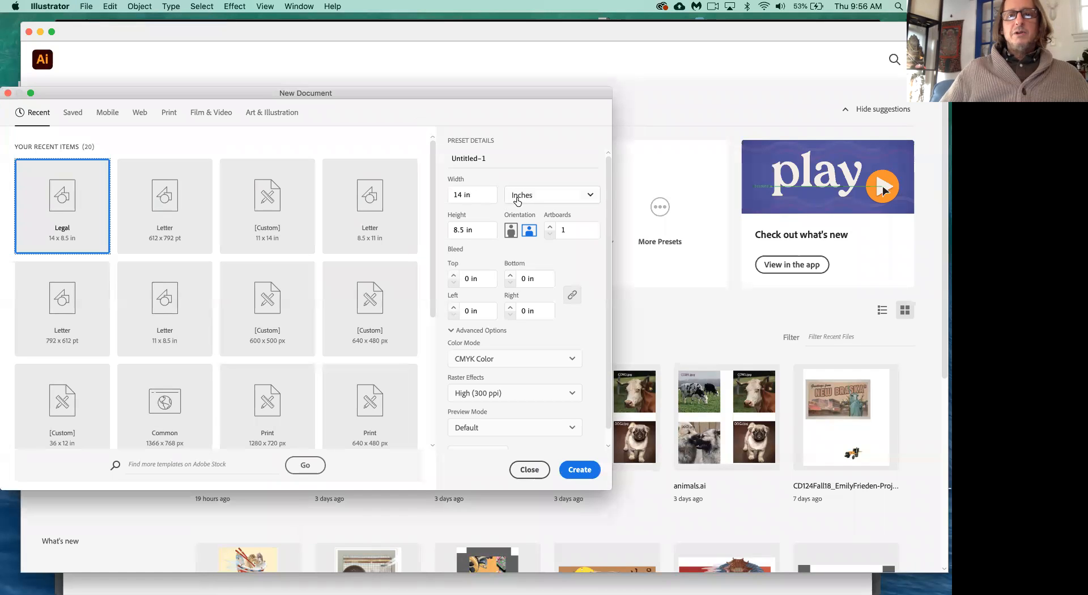
{"action": "left_click", "coordinate": [545, 199]}
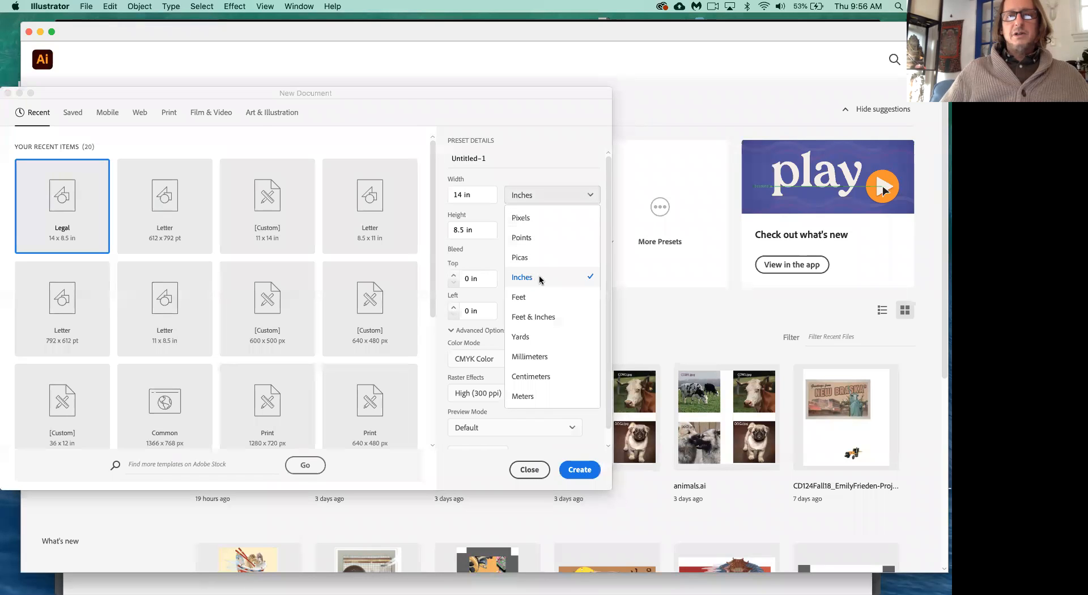
{"action": "left_click", "coordinate": [540, 279]}
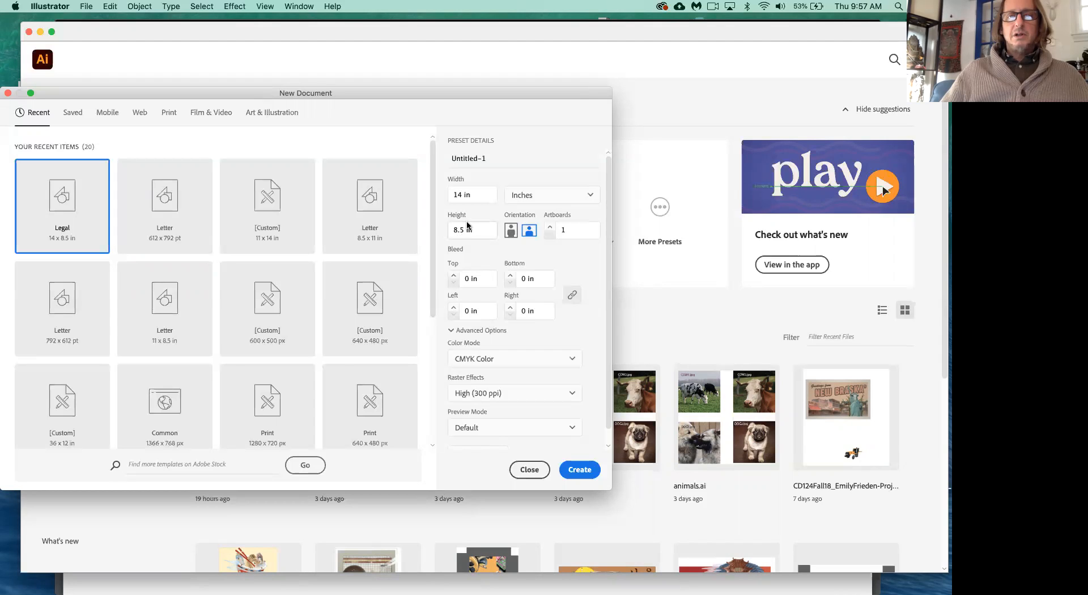
{"action": "left_click", "coordinate": [587, 471]}
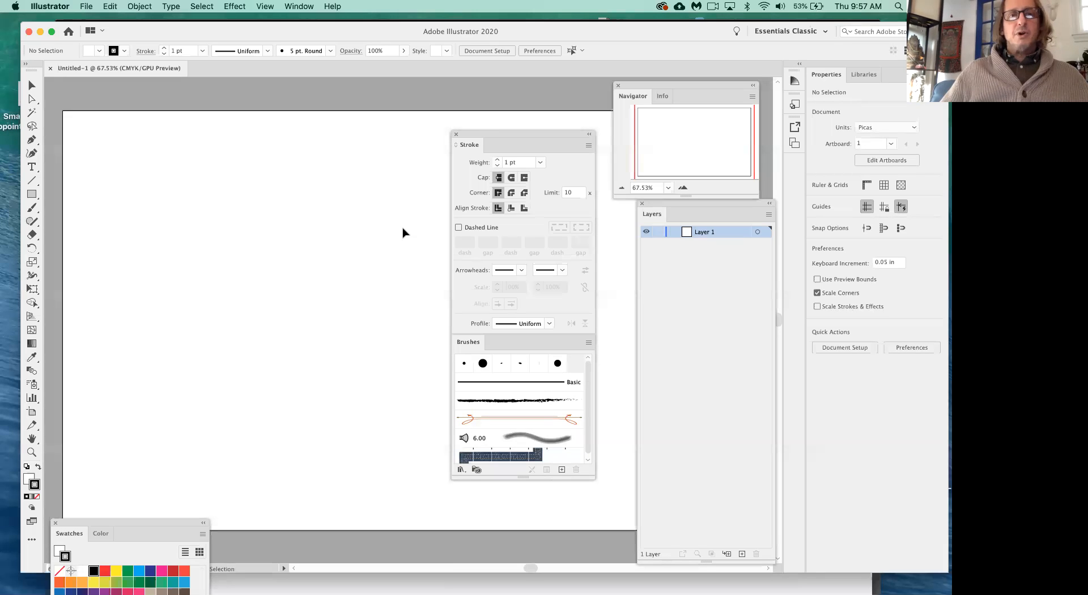
Show the rulers, and uncover the artboard by closing the Navigator and moving the Stroke and Brushes panels lower
{"action": "left_click", "coordinate": [267, 6]}
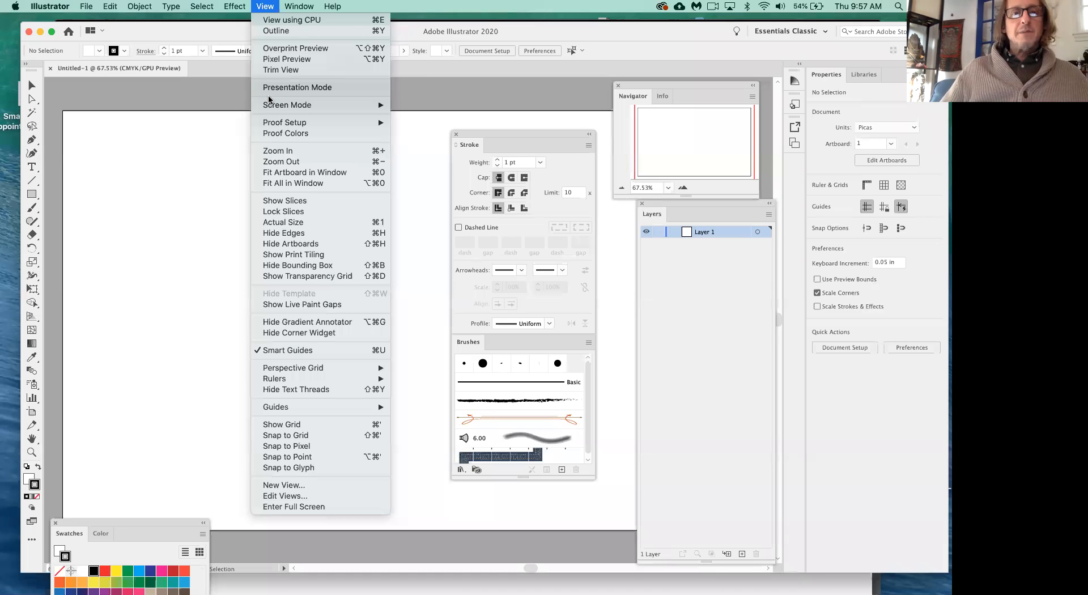
{"action": "left_click", "coordinate": [216, 170]}
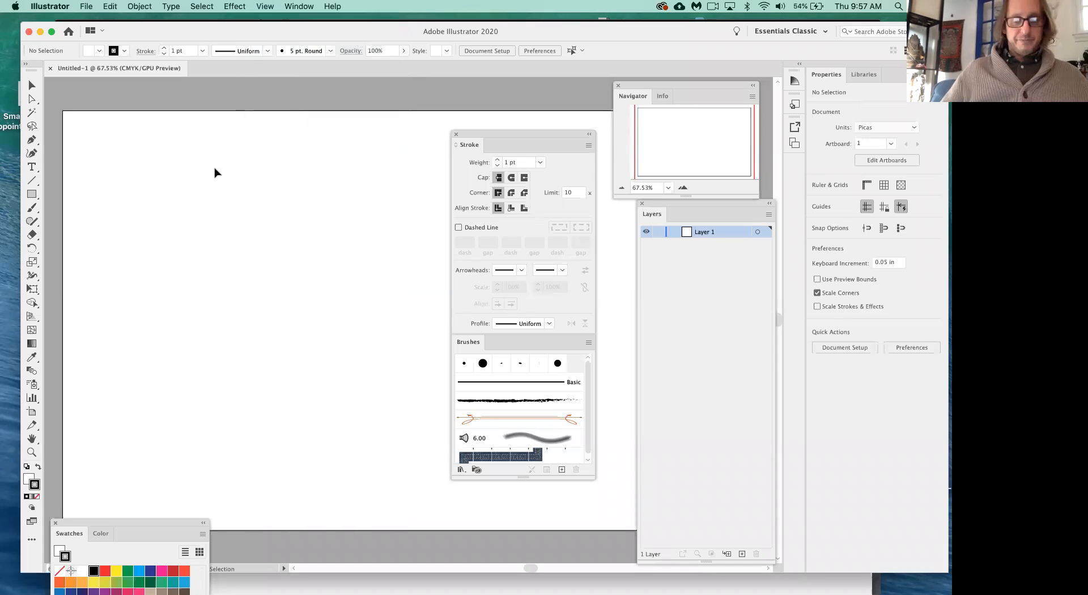
{"action": "key", "text": "super+r"}
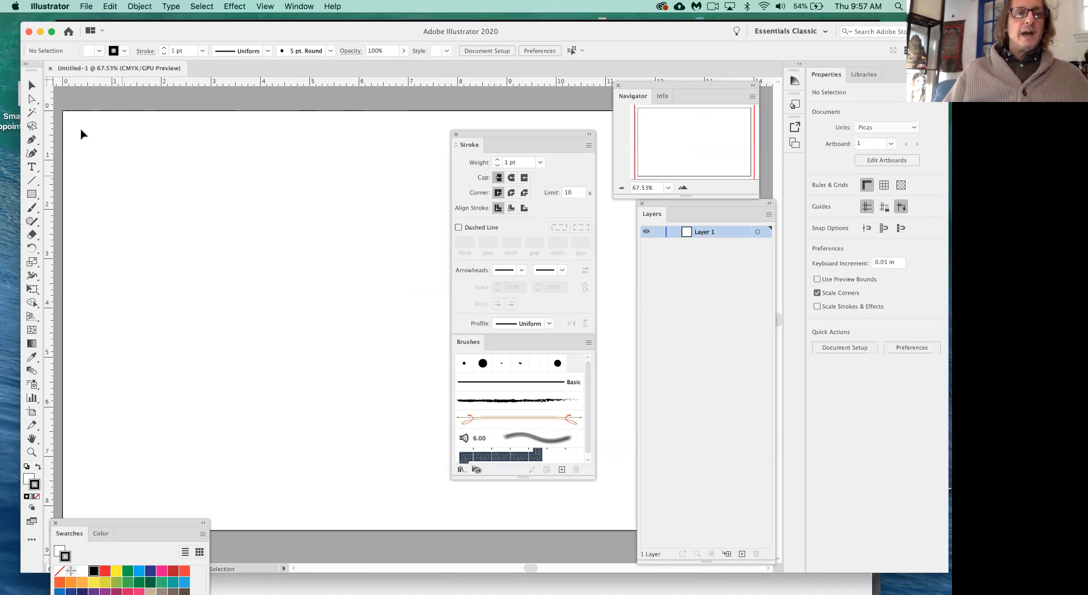
{"action": "left_click", "coordinate": [617, 85]}
{"action": "mouse_move", "coordinate": [527, 137]}
{"action": "left_mouse_down"}
{"action": "mouse_move", "coordinate": [511, 236]}
{"action": "mouse_move", "coordinate": [549, 355]}
{"action": "left_mouse_up"}
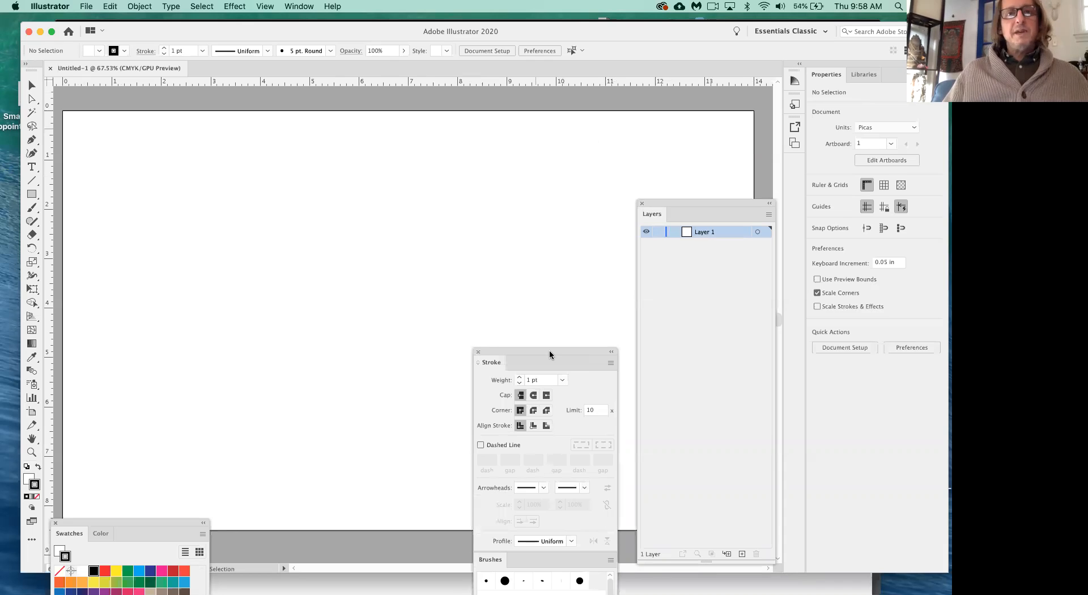
Reopen the Navigator and place it over the middle of the artboard
{"action": "left_click", "coordinate": [299, 6]}
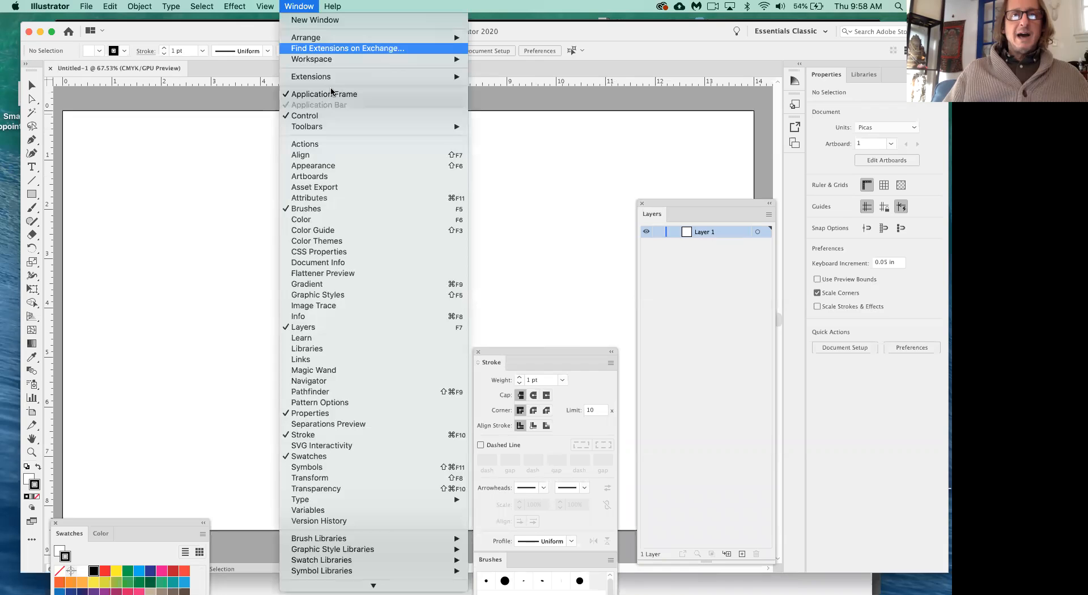
{"action": "left_click", "coordinate": [326, 383]}
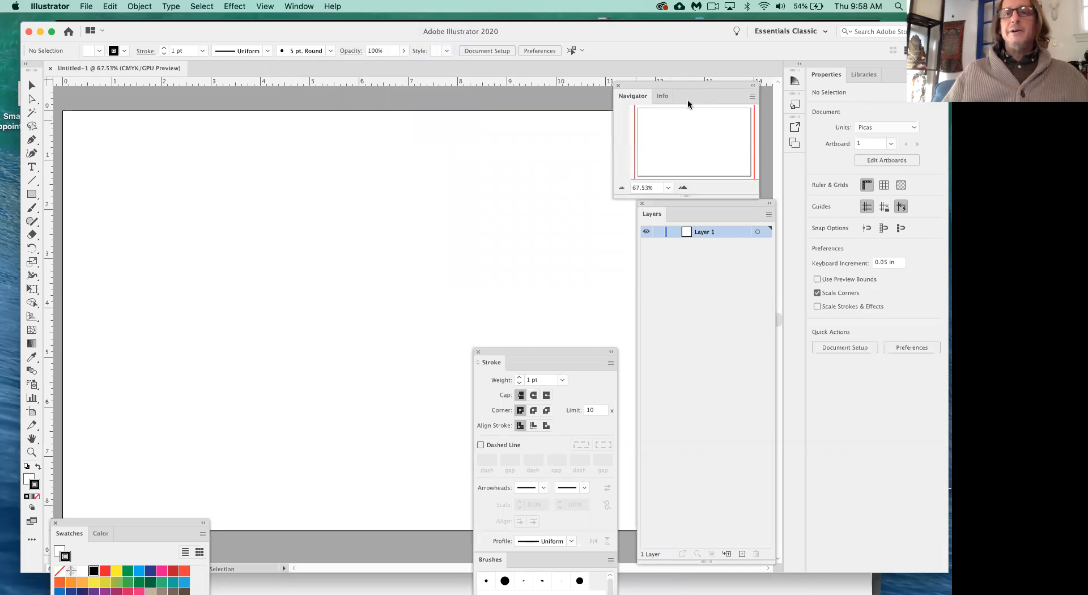
{"action": "left_click_drag", "start_coordinate": [692, 88], "coordinate": [437, 172]}
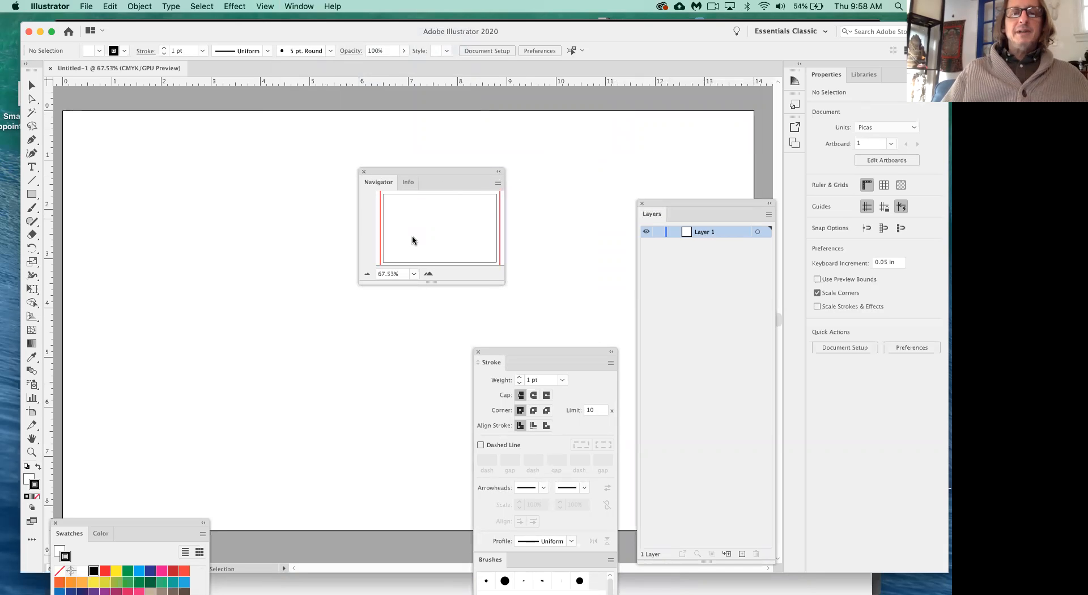
Place a horizontal guide 0.5 in below the artboard's top edge and a vertical guide 0.5 in inside its left edge
{"action": "left_click", "coordinate": [429, 274]}
{"action": "left_click", "coordinate": [429, 274]}
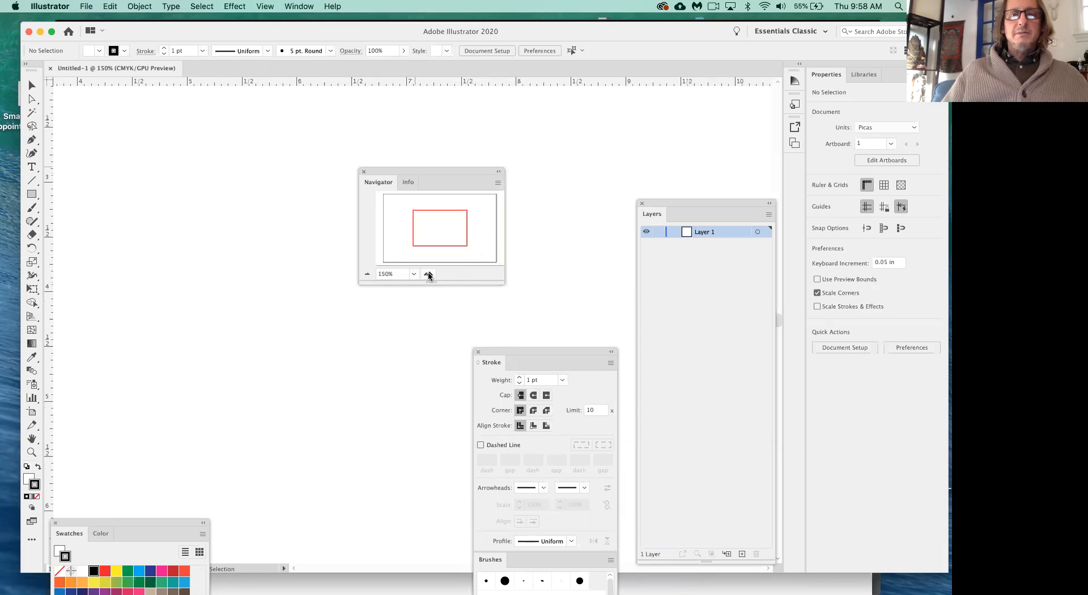
{"action": "left_click_drag", "start_coordinate": [443, 227], "coordinate": [396, 206]}
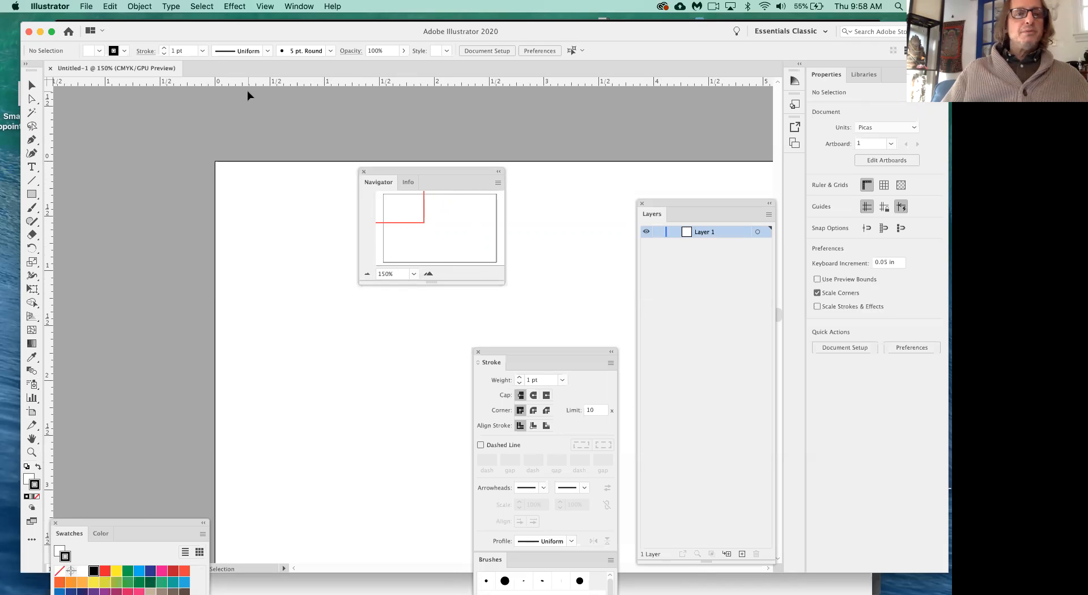
{"action": "left_click_drag", "start_coordinate": [253, 83], "coordinate": [259, 216]}
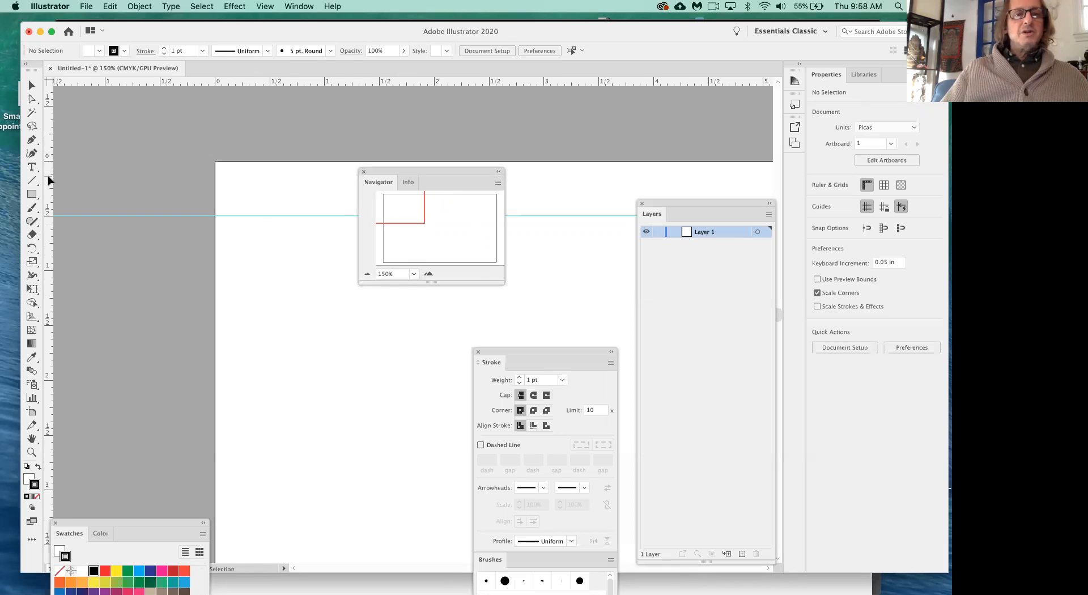
{"action": "left_click_drag", "start_coordinate": [50, 180], "coordinate": [64, 181]}
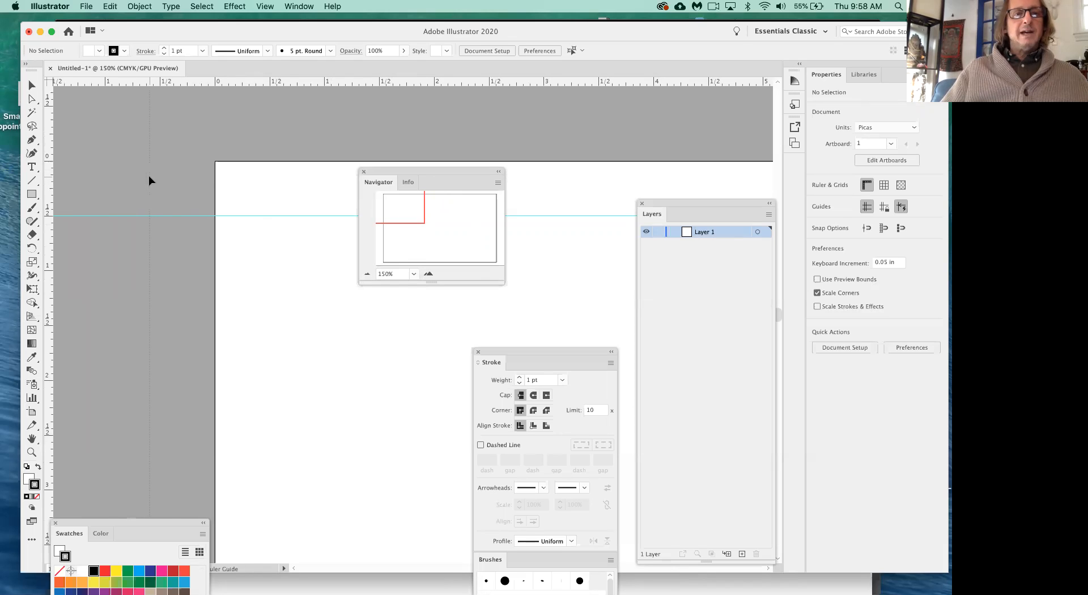
{"action": "left_click_drag", "start_coordinate": [204, 179], "coordinate": [271, 179]}
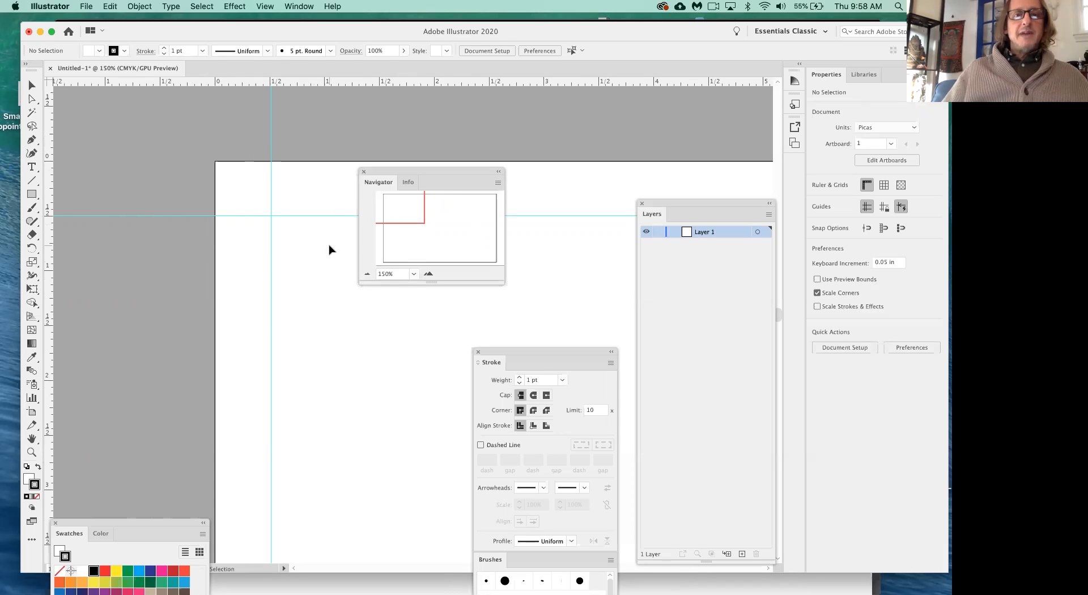
Place a vertical guide at 13.5 in and a horizontal guide at 8 in as the right and bottom margins
{"action": "left_click_drag", "start_coordinate": [397, 211], "coordinate": [491, 258]}
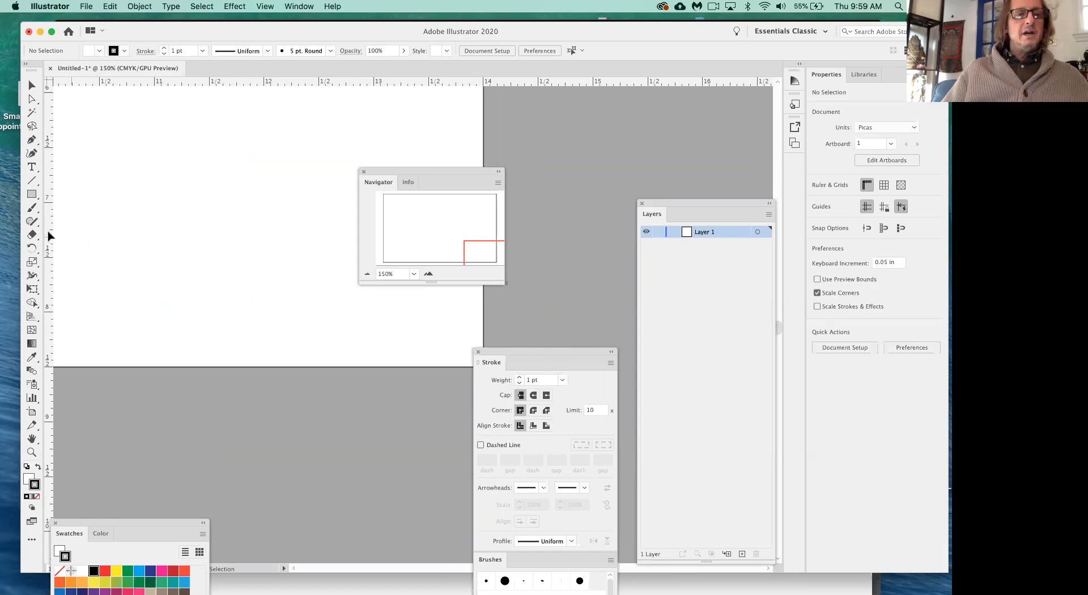
{"action": "left_click_drag", "start_coordinate": [48, 231], "coordinate": [431, 181]}
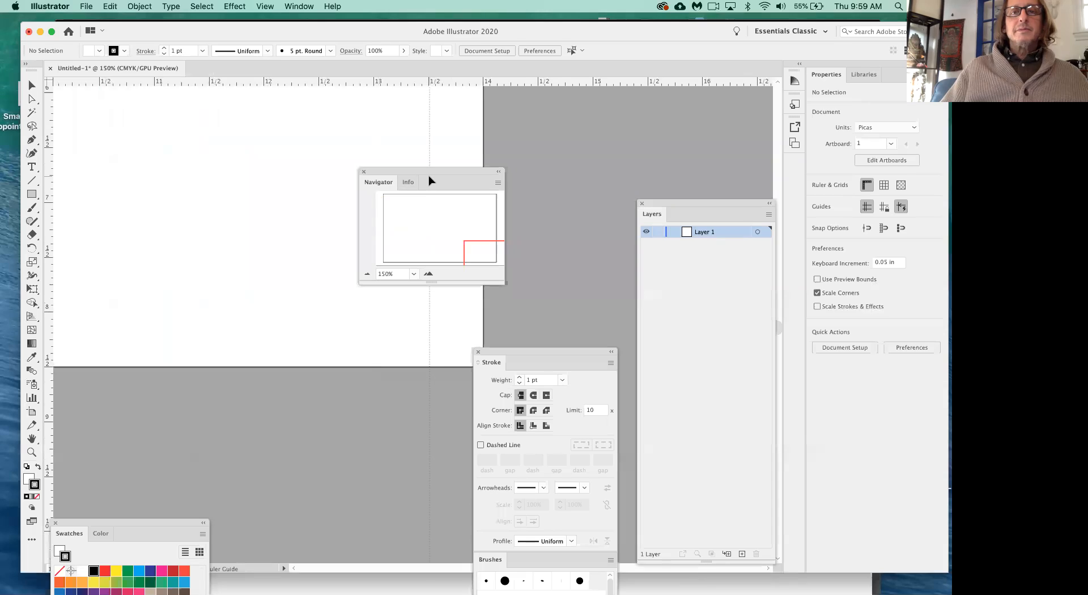
{"action": "left_click_drag", "start_coordinate": [429, 176], "coordinate": [427, 174]}
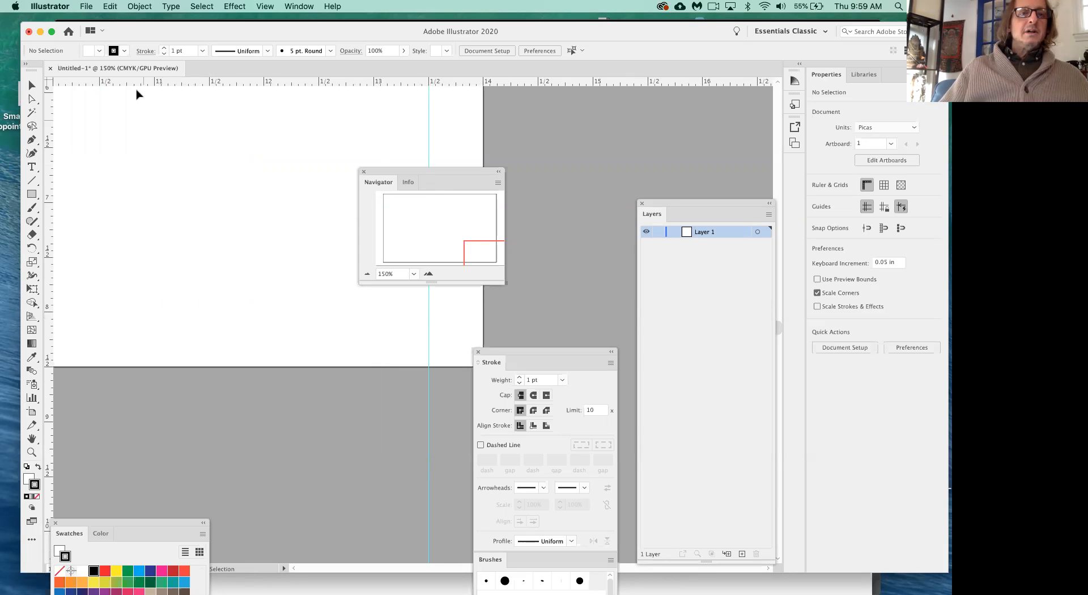
{"action": "left_click_drag", "start_coordinate": [137, 83], "coordinate": [125, 316]}
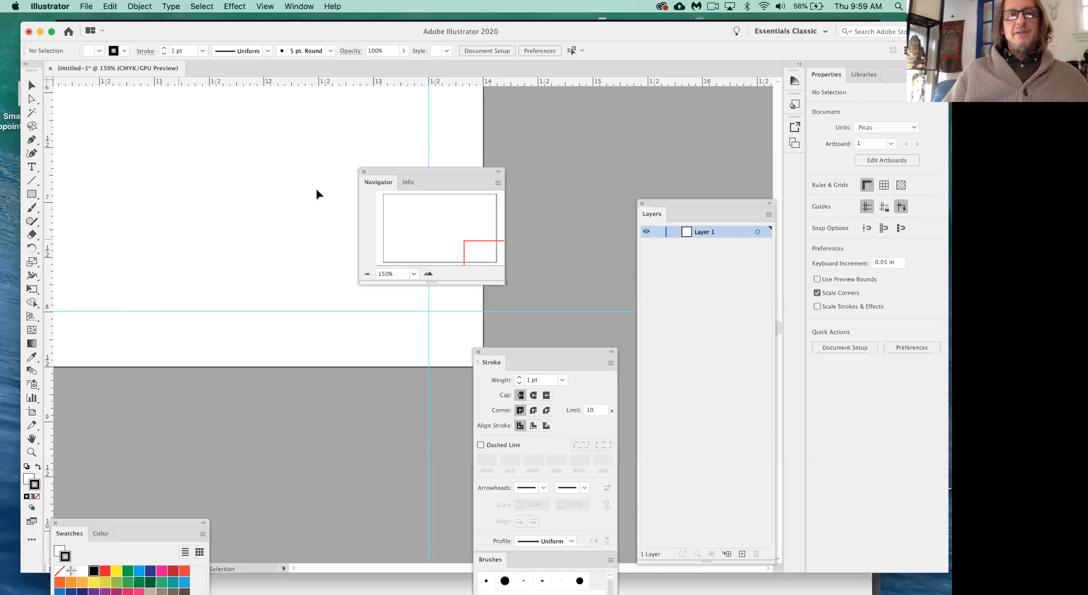
Close the Navigator and fit the whole artboard in the window
{"action": "left_click", "coordinate": [364, 171]}
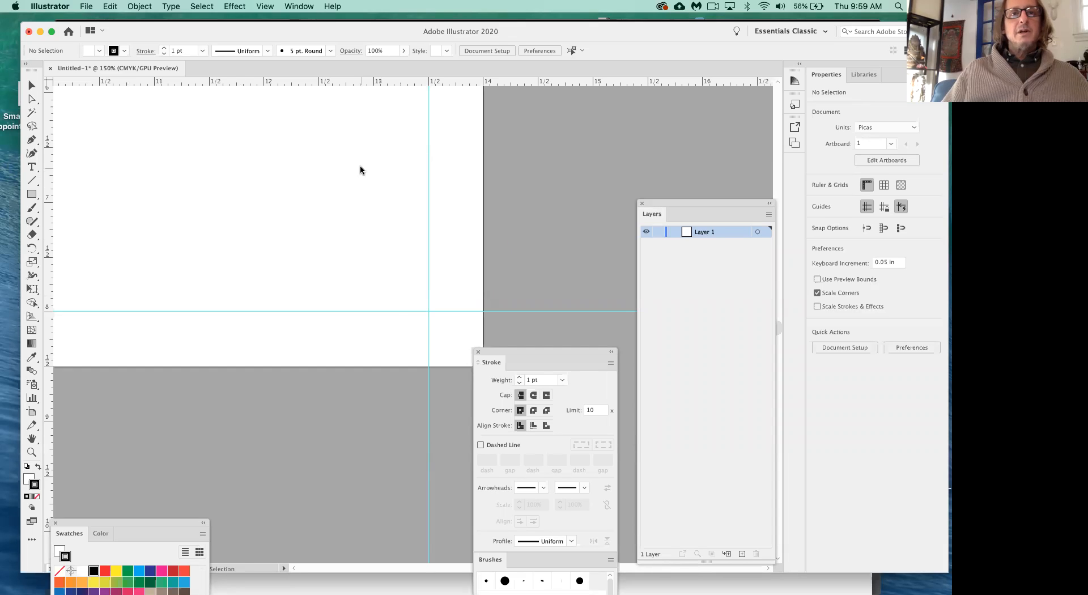
{"action": "left_click", "coordinate": [265, 7]}
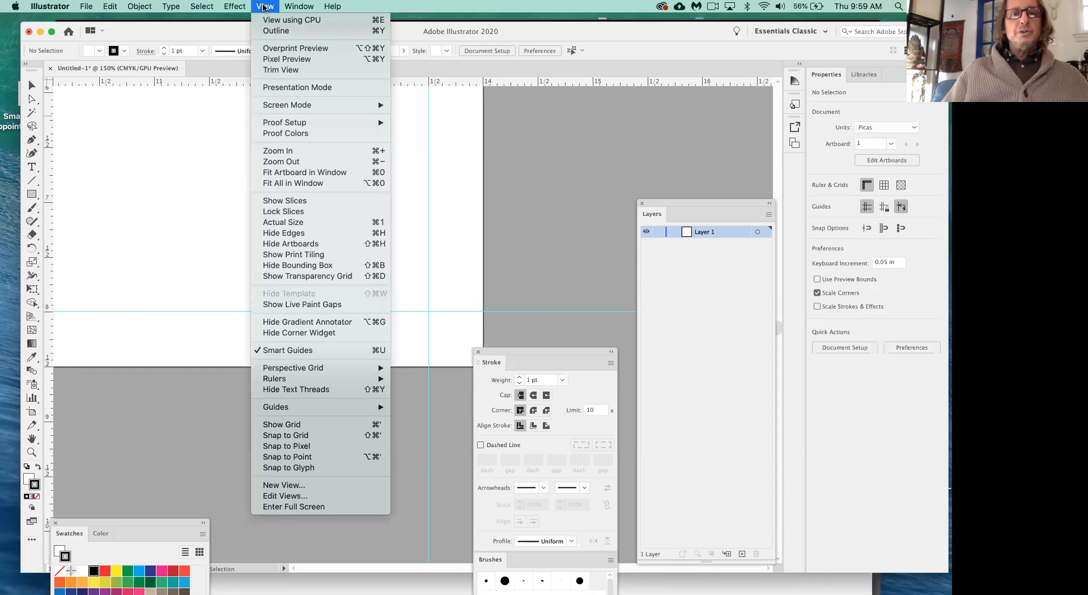
{"action": "left_click", "coordinate": [344, 173]}
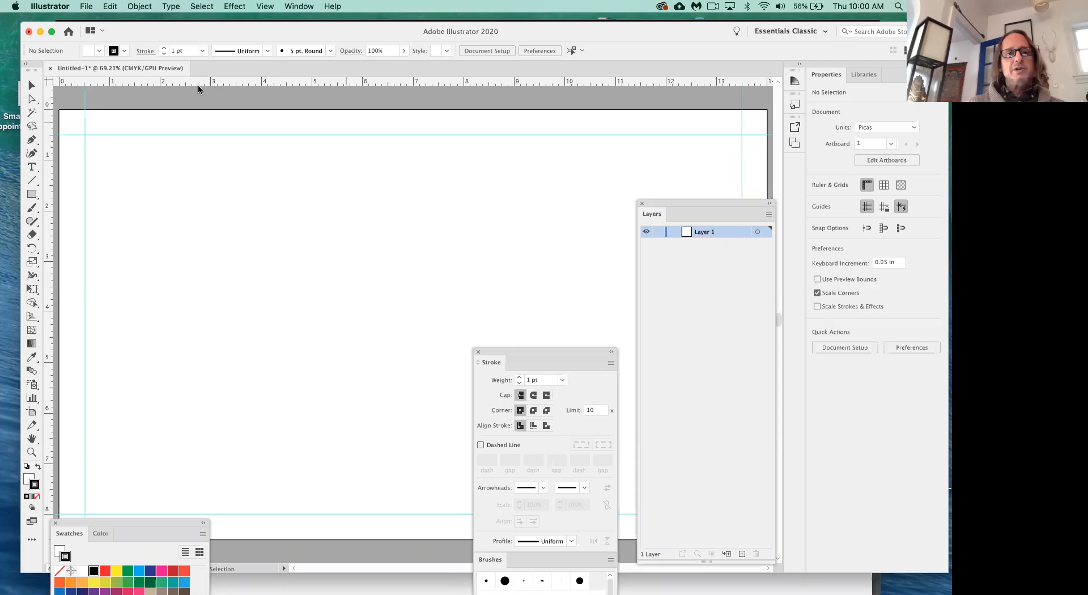
Activate the standard Pen tool for drawing the leaf on the artboard
{"action": "left_click", "coordinate": [32, 99]}
{"action": "left_click", "coordinate": [32, 143]}
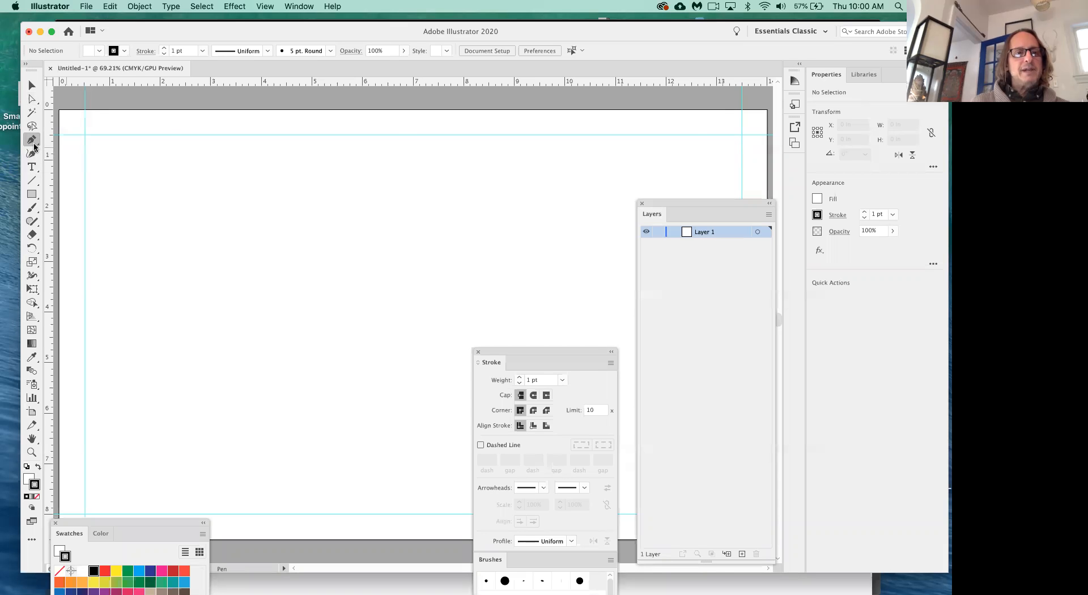
{"action": "left_click", "coordinate": [32, 143]}
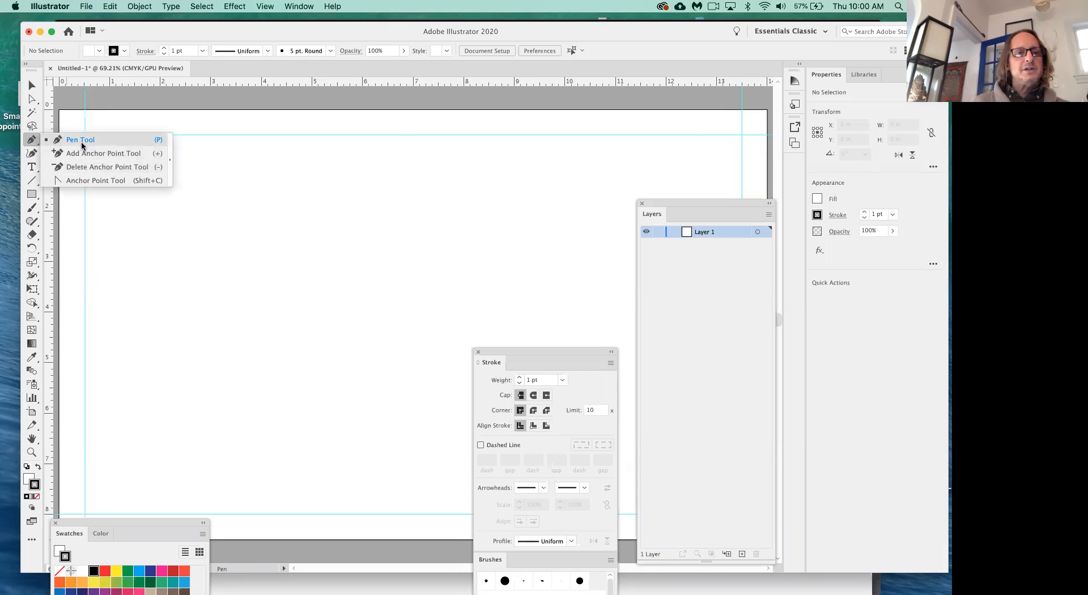
{"action": "left_click", "coordinate": [81, 140]}
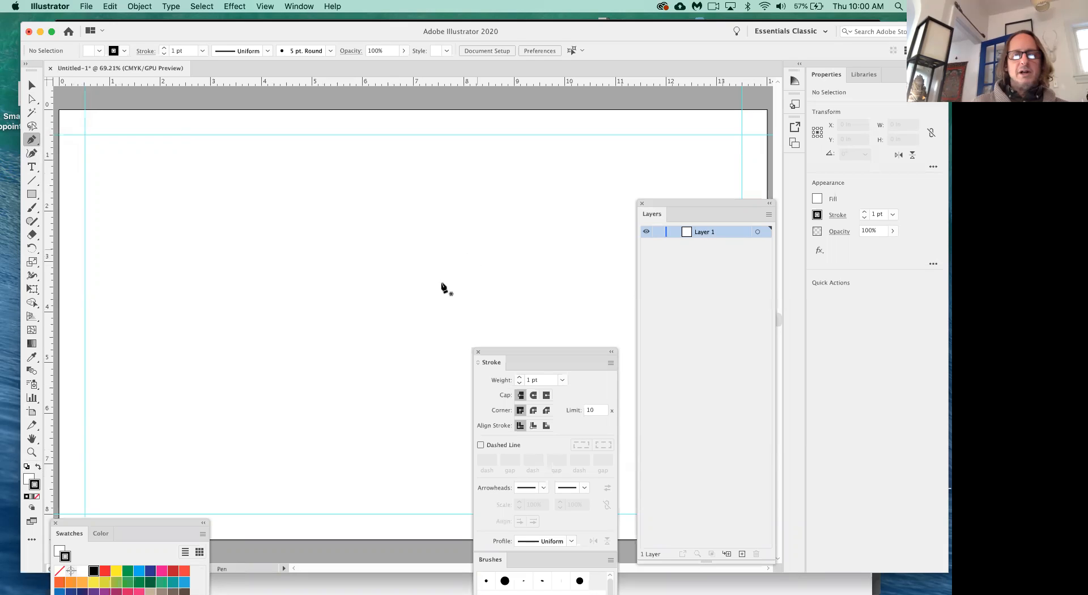
{"action": "scroll", "coordinate": [445, 286], "scroll_direction": "right", "scroll_amount": 2}
{"action": "left_click_drag", "start_coordinate": [437, 282], "coordinate": [434, 225]}
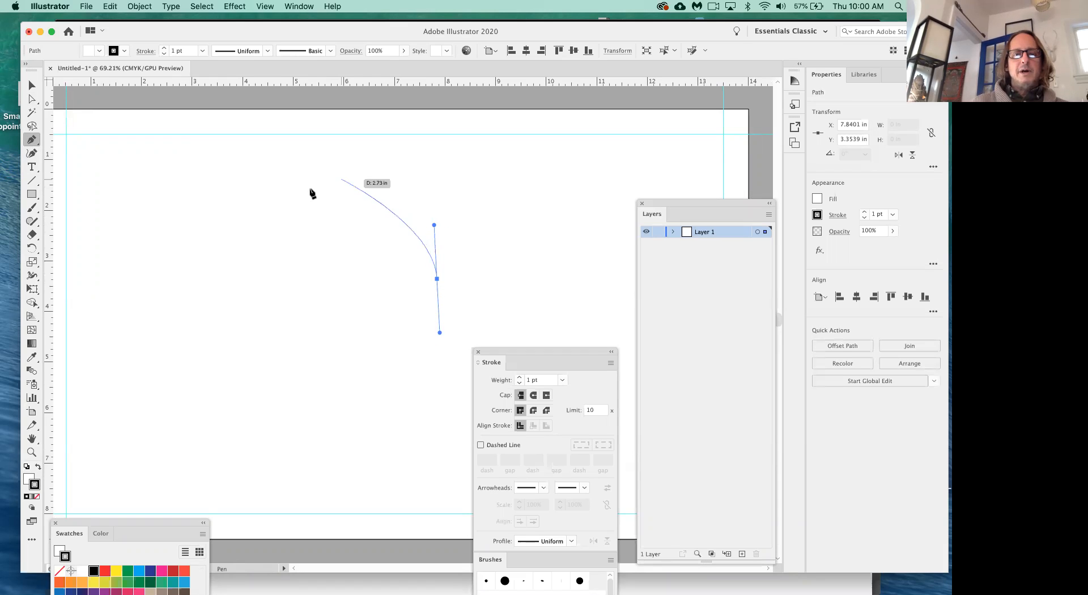
{"action": "left_click_drag", "start_coordinate": [300, 191], "coordinate": [197, 213]}
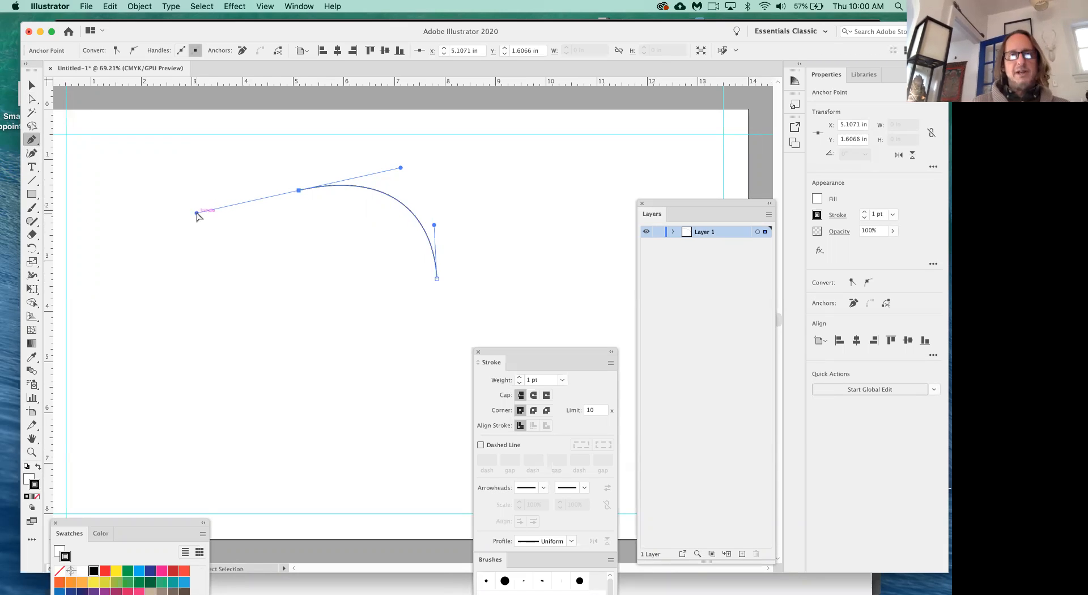
{"action": "key", "text": "ctrl+z"}
{"action": "key", "text": "ctrl+z"}
Draw a closed three-point leaf outline with the Pen tool, making its upper-left tip a sharp corner and its other points smooth
{"action": "left_click_drag", "start_coordinate": [429, 310], "coordinate": [417, 240]}
{"action": "left_click_drag", "start_coordinate": [268, 203], "coordinate": [145, 220]}
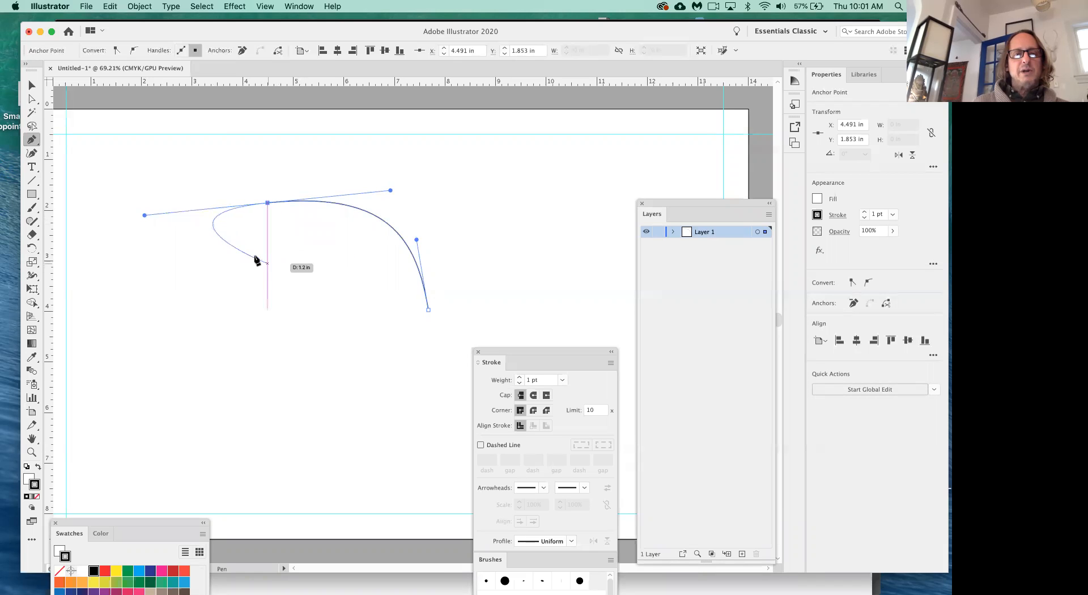
{"action": "key", "text": "alt"}
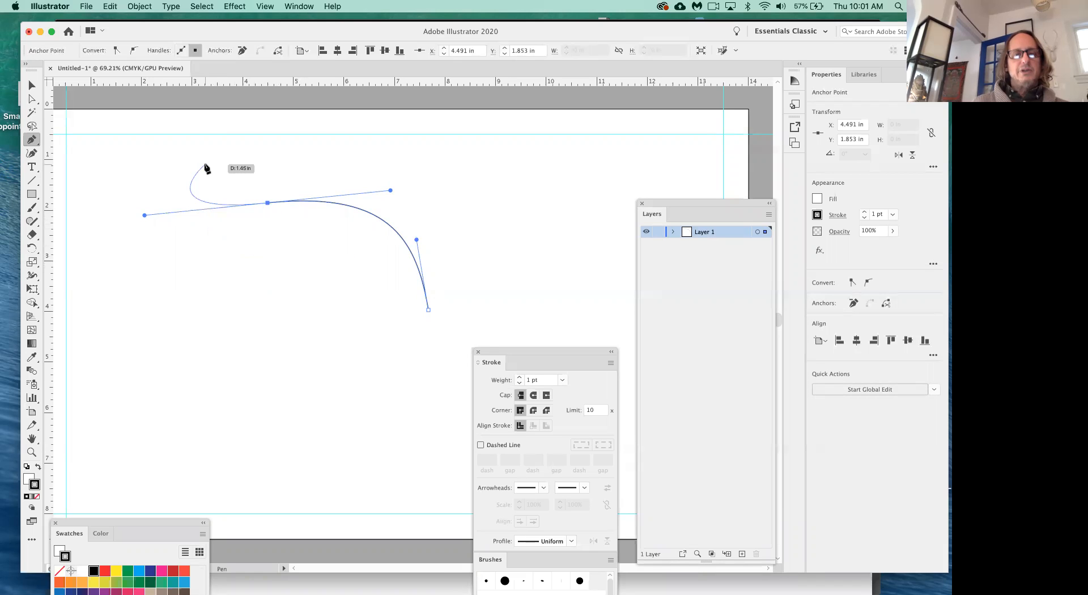
{"action": "left_click_drag", "start_coordinate": [267, 203], "coordinate": [285, 225]}
{"action": "left_click_drag", "start_coordinate": [293, 239], "coordinate": [299, 292]}
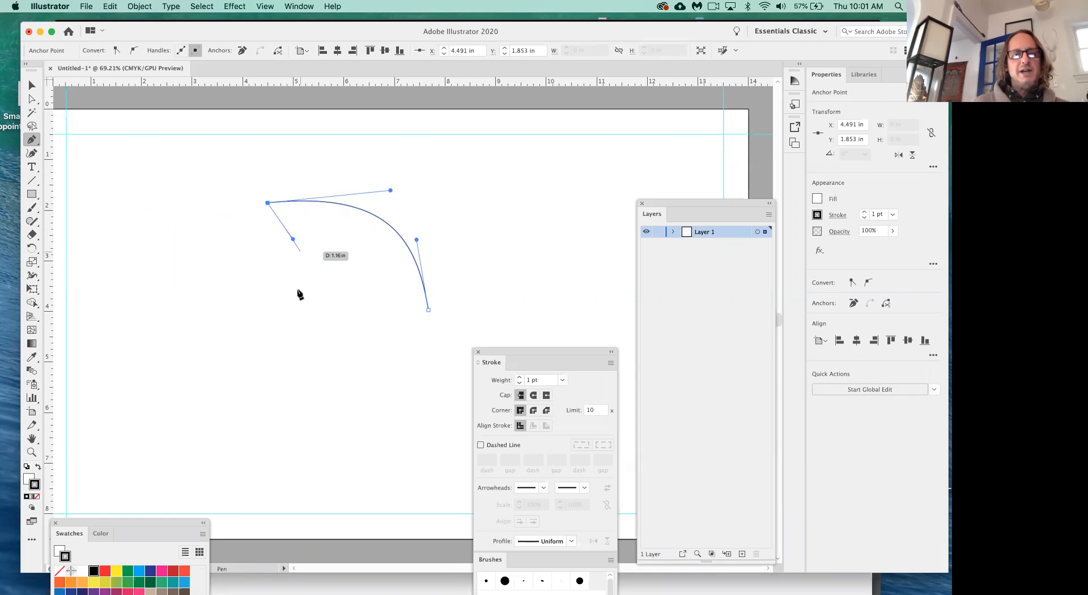
{"action": "left_click_drag", "start_coordinate": [299, 292], "coordinate": [262, 389]}
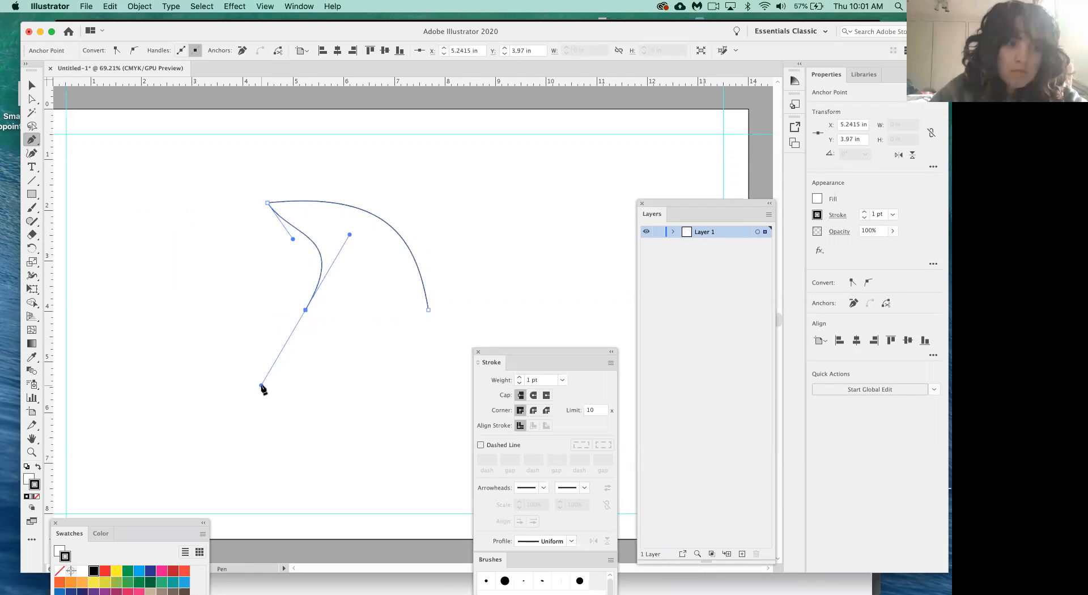
{"action": "left_click", "coordinate": [429, 310]}
{"action": "key", "text": "ctrl+z"}
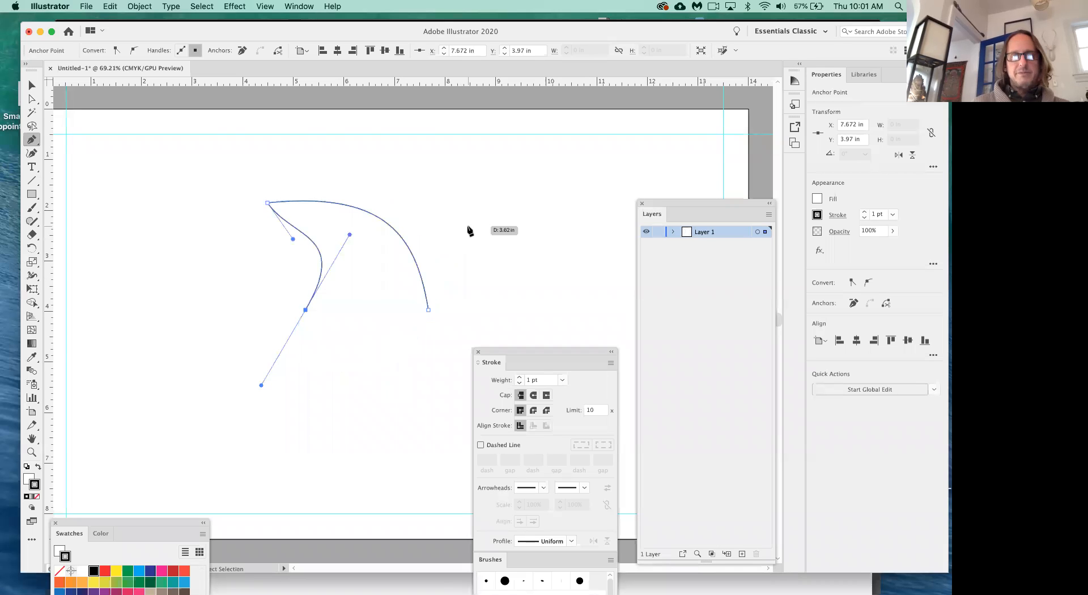
{"action": "key", "text": "ctrl+shift+z"}
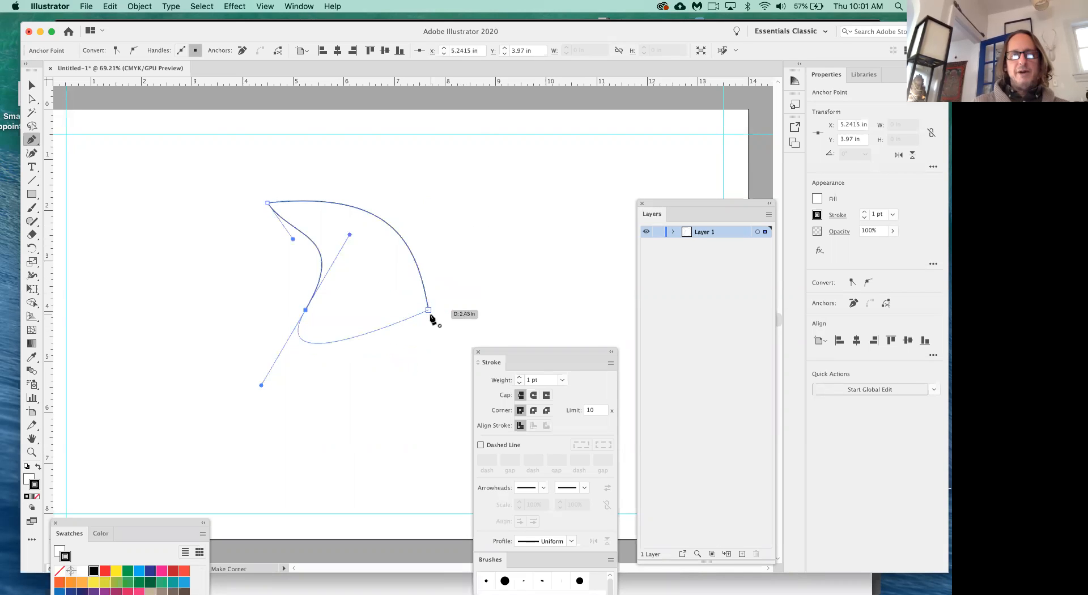
{"action": "left_click_drag", "start_coordinate": [429, 311], "coordinate": [458, 199]}
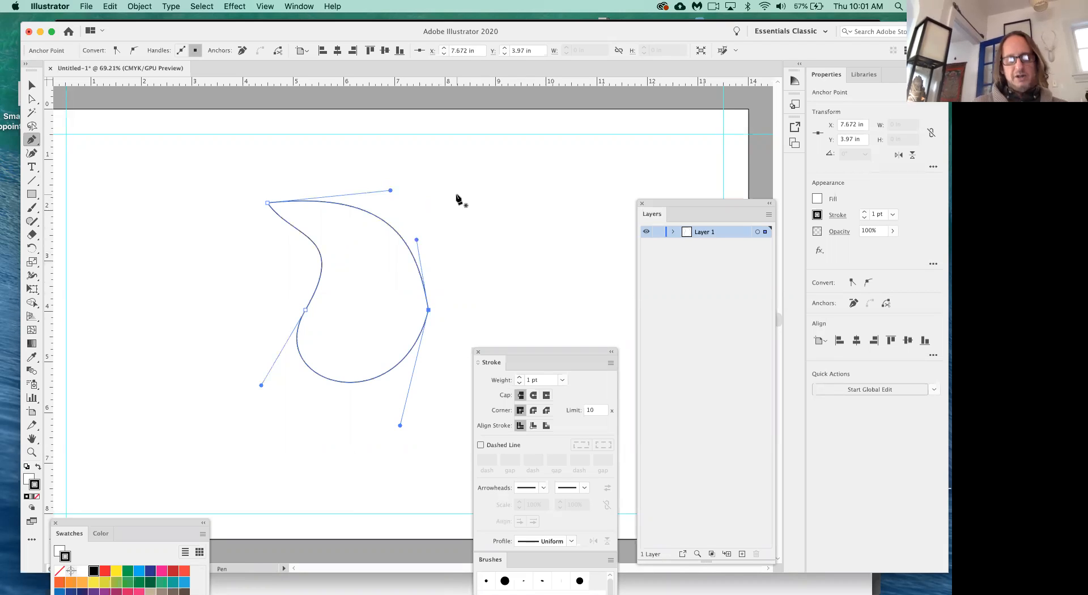
Refine the leaf's top, inner and outer curves by adjusting their direction handles, and deselect the path
{"action": "key", "text": "super"}
{"action": "left_click_drag", "start_coordinate": [391, 191], "coordinate": [394, 176]}
{"action": "left_click", "coordinate": [301, 241]}
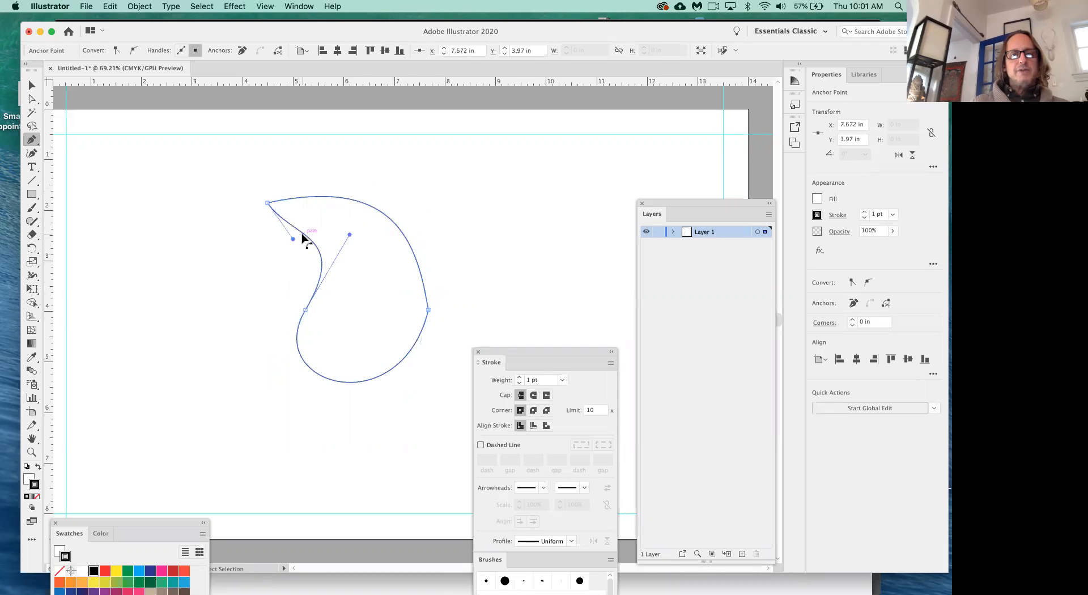
{"action": "left_click_drag", "start_coordinate": [299, 234], "coordinate": [338, 236]}
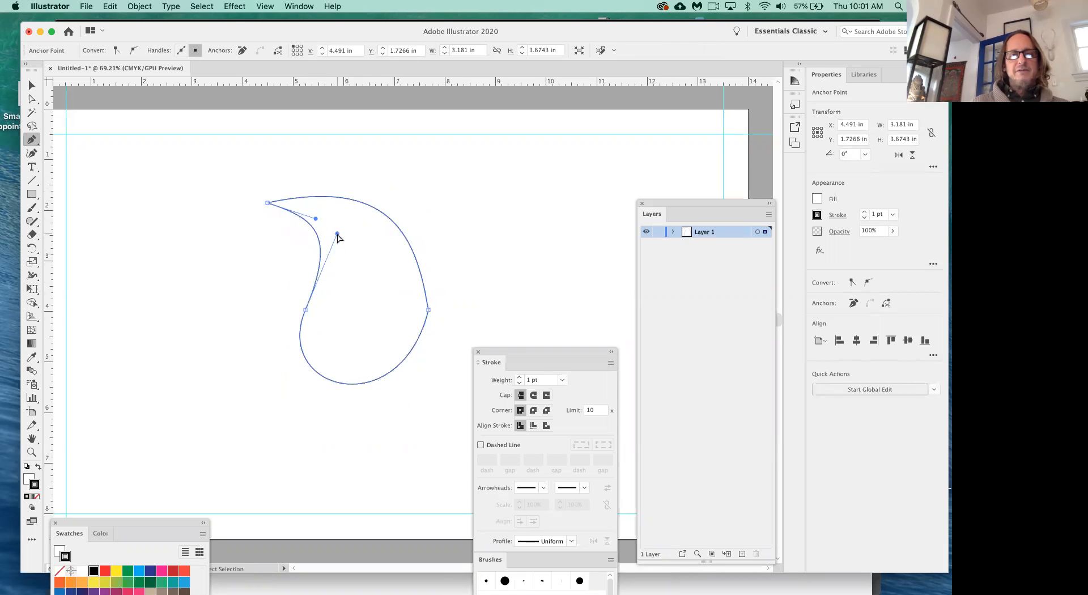
{"action": "left_click", "coordinate": [430, 310]}
{"action": "left_click_drag", "start_coordinate": [417, 241], "coordinate": [441, 240]}
{"action": "left_click", "coordinate": [497, 257], "text": "super"}
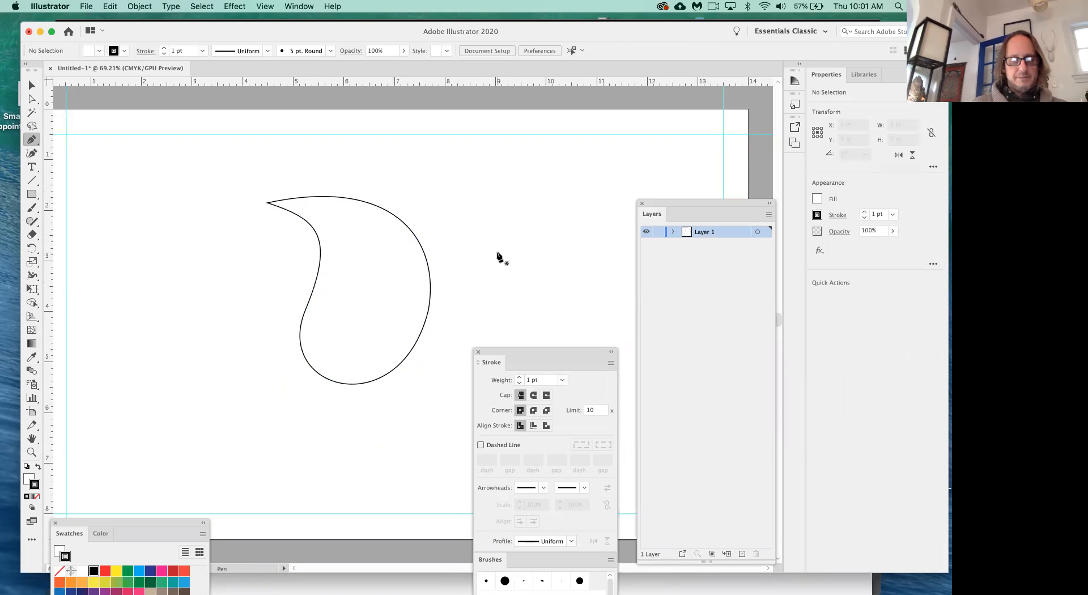
Select the whole practice leaf and delete it from the artboard
{"action": "key", "text": "super+a"}
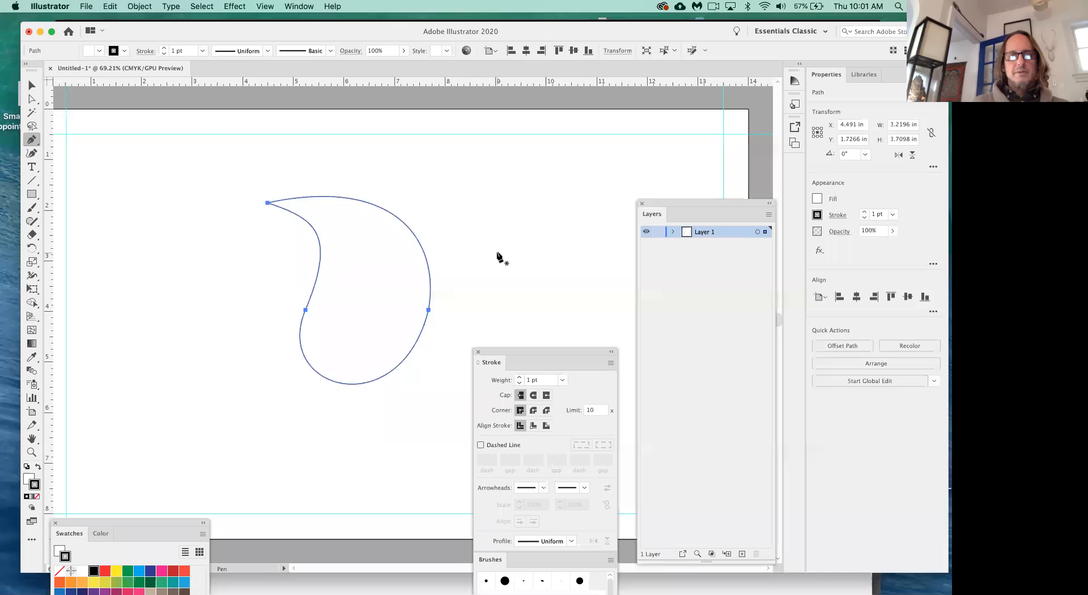
{"action": "key", "text": "BackSpace"}
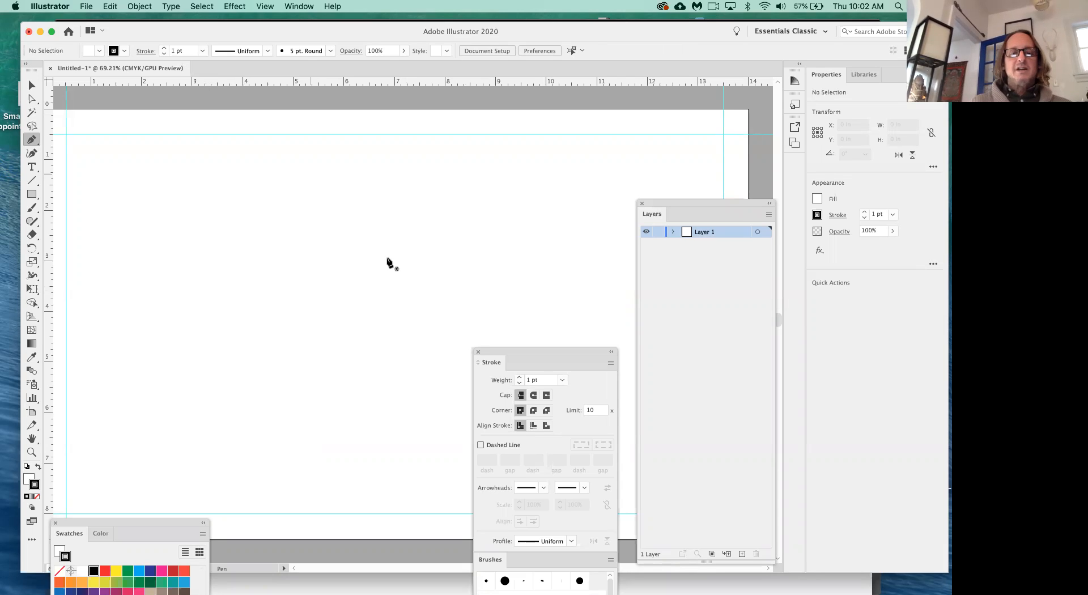
Draw a new closed leaf about 2.85 x 3.15 in with the Pen tool, with a sharp upper-left tip and smooth remaining points
{"action": "left_click_drag", "start_coordinate": [441, 330], "coordinate": [441, 271]}
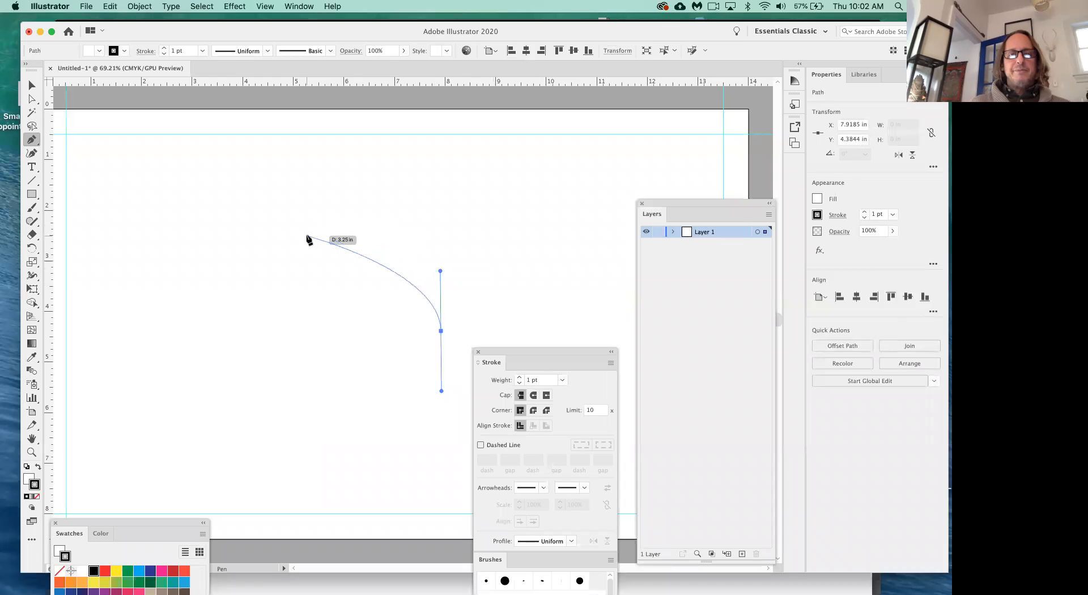
{"action": "left_click_drag", "start_coordinate": [297, 233], "coordinate": [195, 255]}
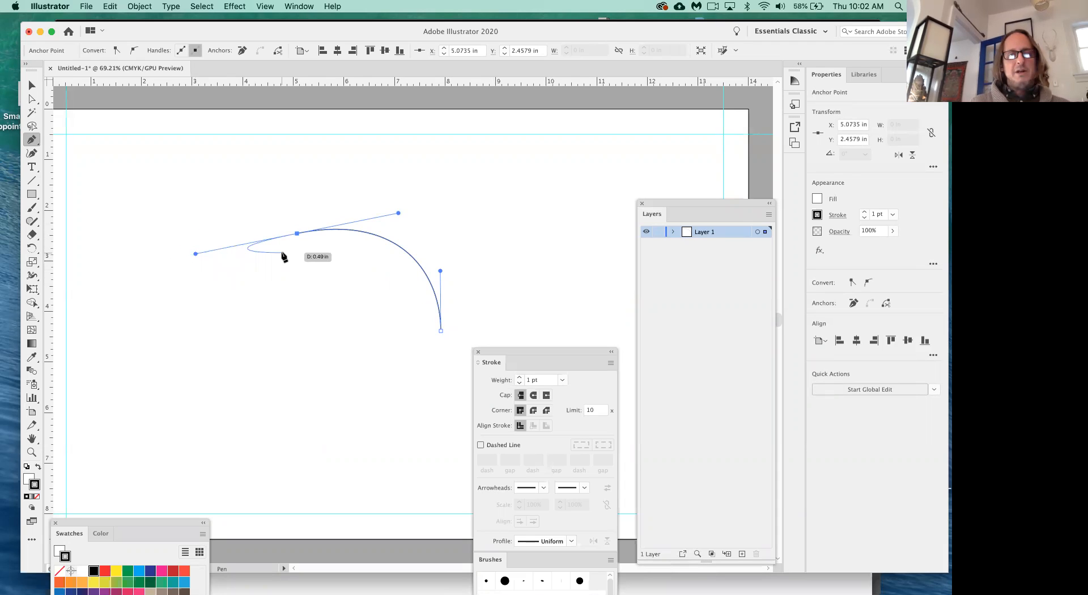
{"action": "key", "text": "alt"}
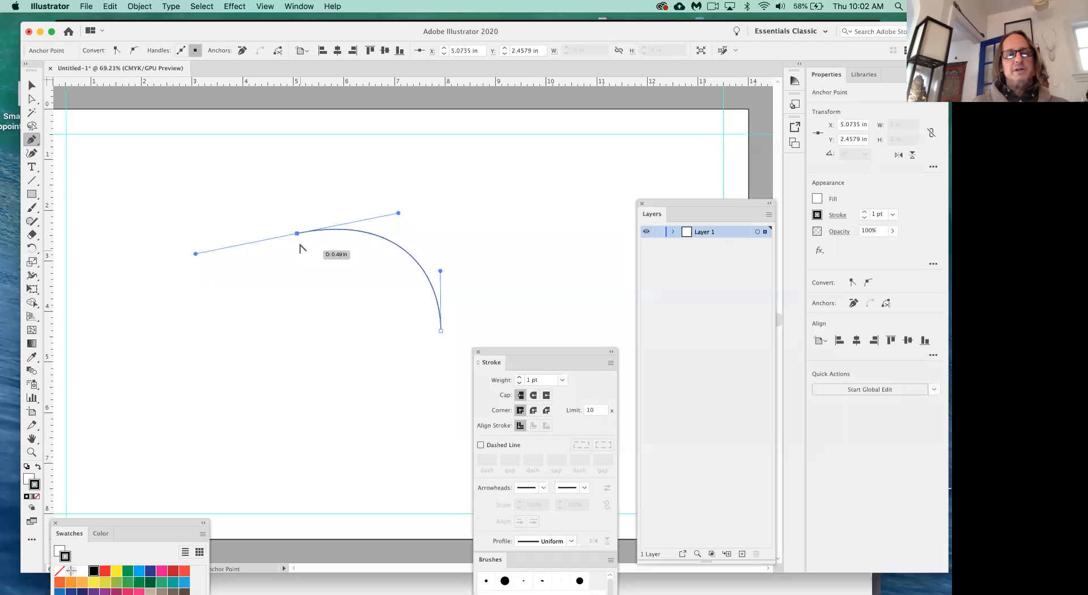
{"action": "left_click_drag", "start_coordinate": [297, 233], "coordinate": [352, 315]}
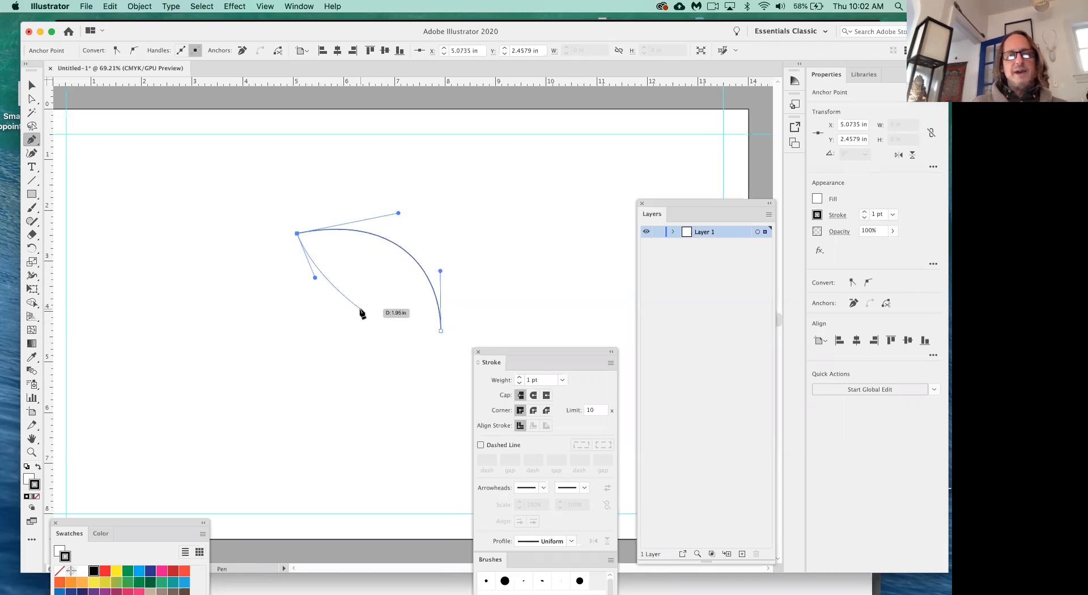
{"action": "left_click_drag", "start_coordinate": [337, 324], "coordinate": [323, 397]}
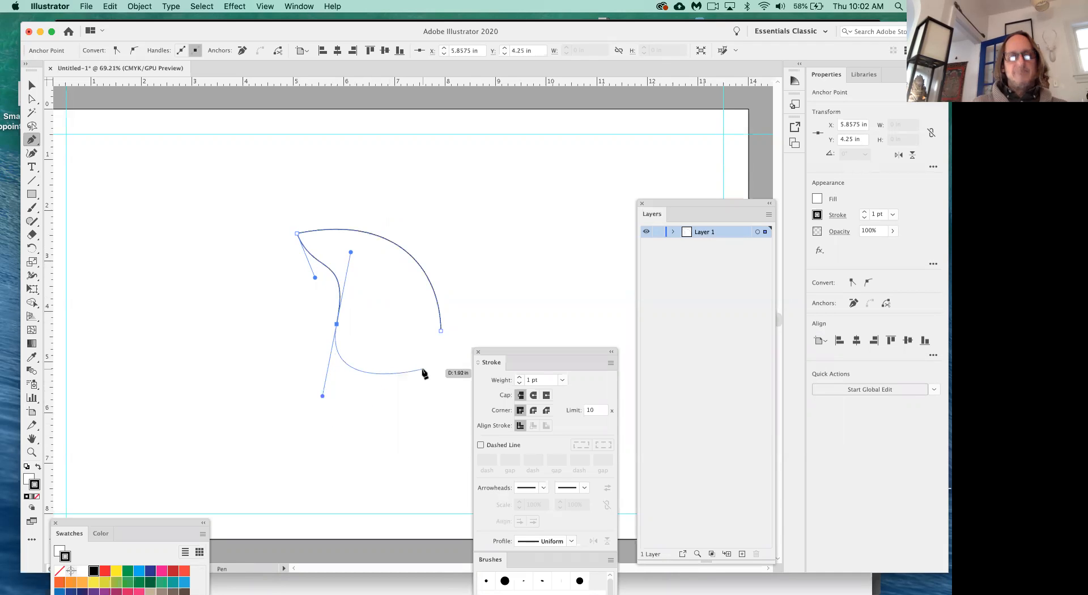
{"action": "left_click", "coordinate": [442, 331]}
{"action": "left_click_drag", "start_coordinate": [443, 334], "coordinate": [450, 247]}
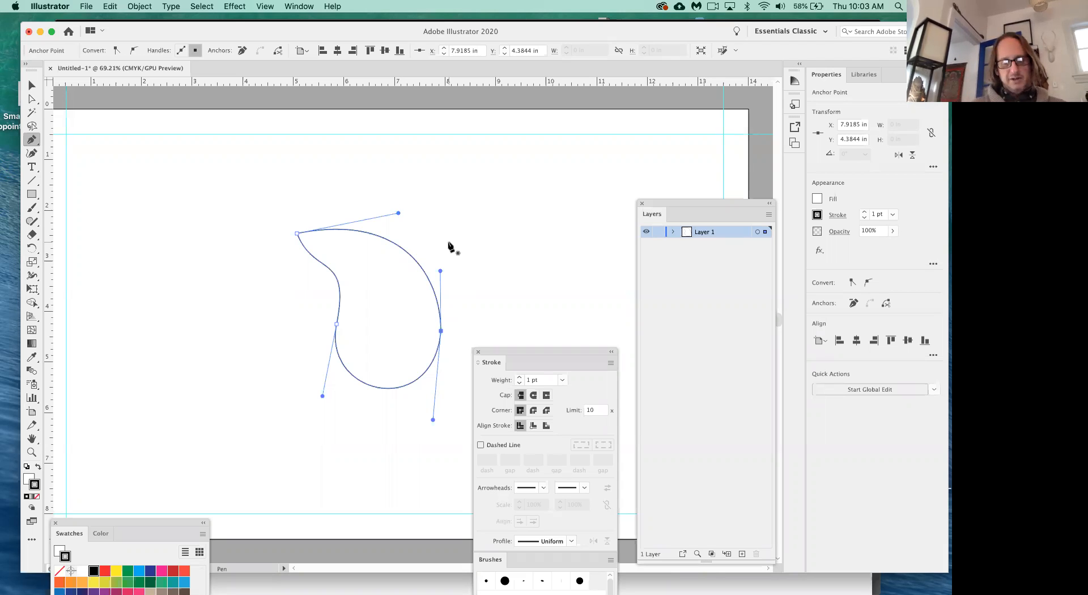
Reshape the leaf's concave inner edge by swinging the tip's direction handle up and outward, and deselect the leaf
{"action": "key", "text": "a"}
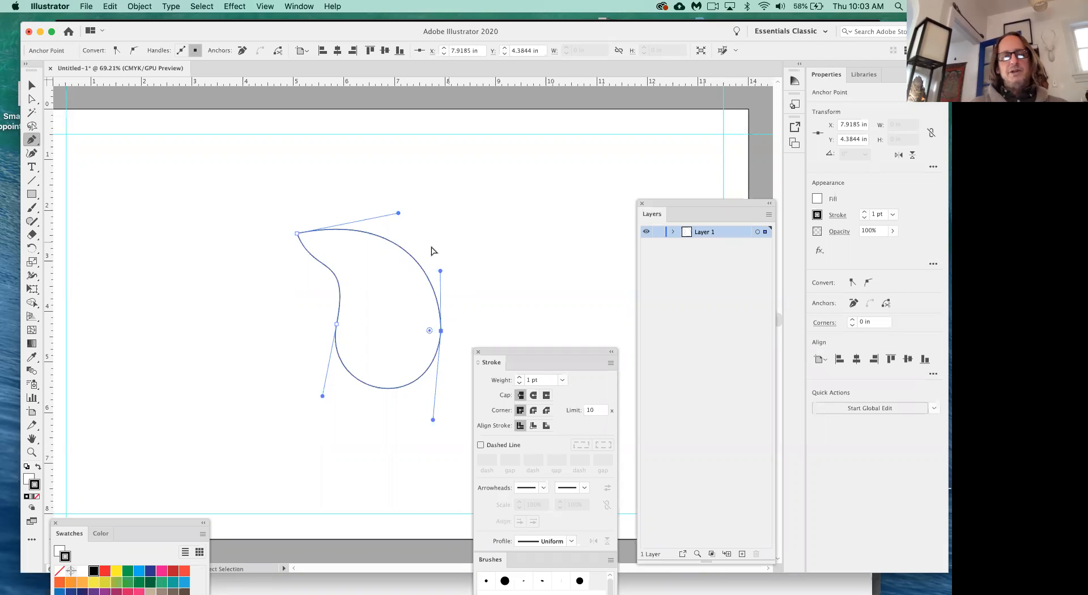
{"action": "left_click", "coordinate": [337, 281]}
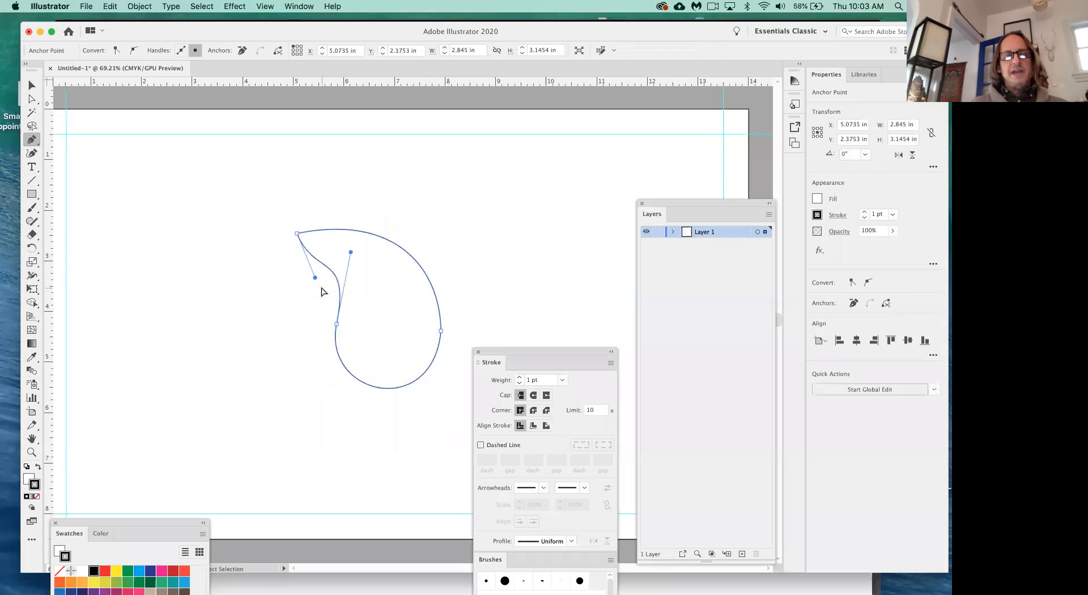
{"action": "left_click", "coordinate": [425, 271]}
{"action": "left_click", "coordinate": [404, 386]}
{"action": "left_click", "coordinate": [340, 290]}
{"action": "left_click_drag", "start_coordinate": [315, 278], "coordinate": [339, 248]}
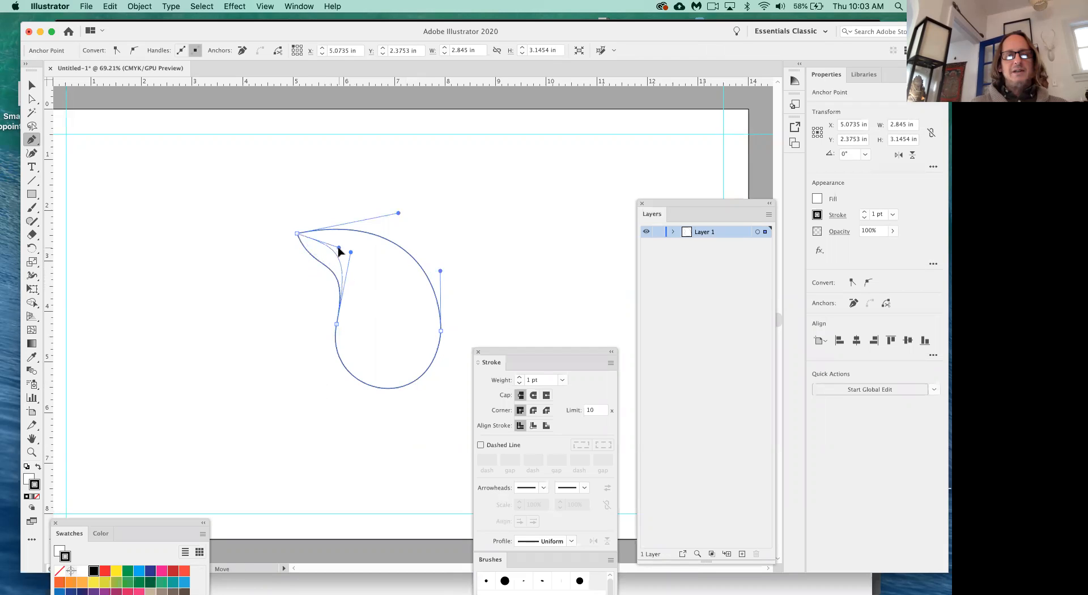
{"action": "left_click", "coordinate": [548, 270], "text": "super"}
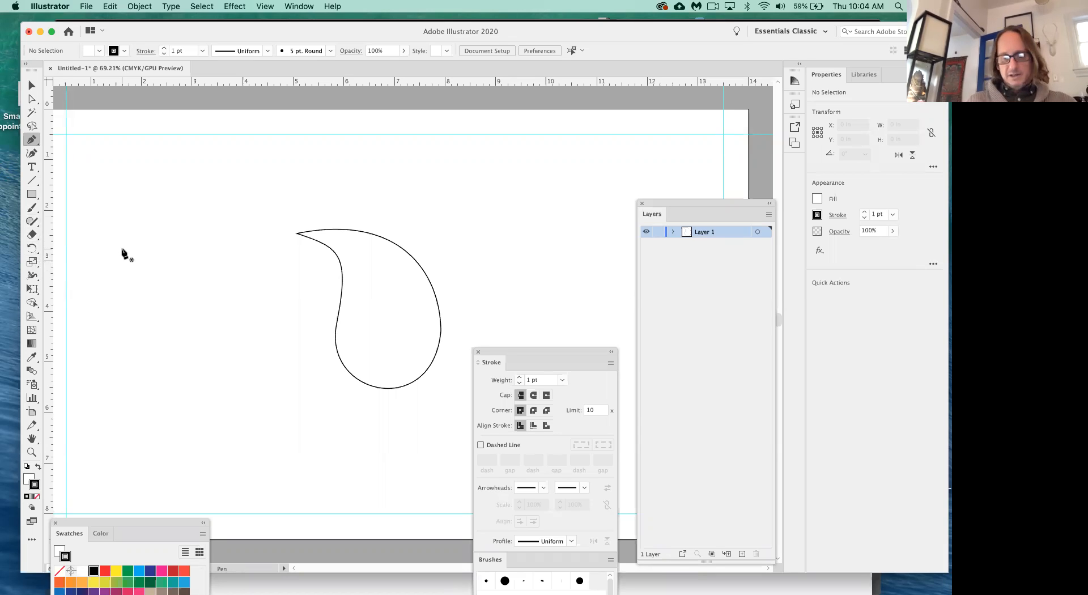
Switch to the Pencil tool and accept its current tool options
{"action": "key", "text": "n"}
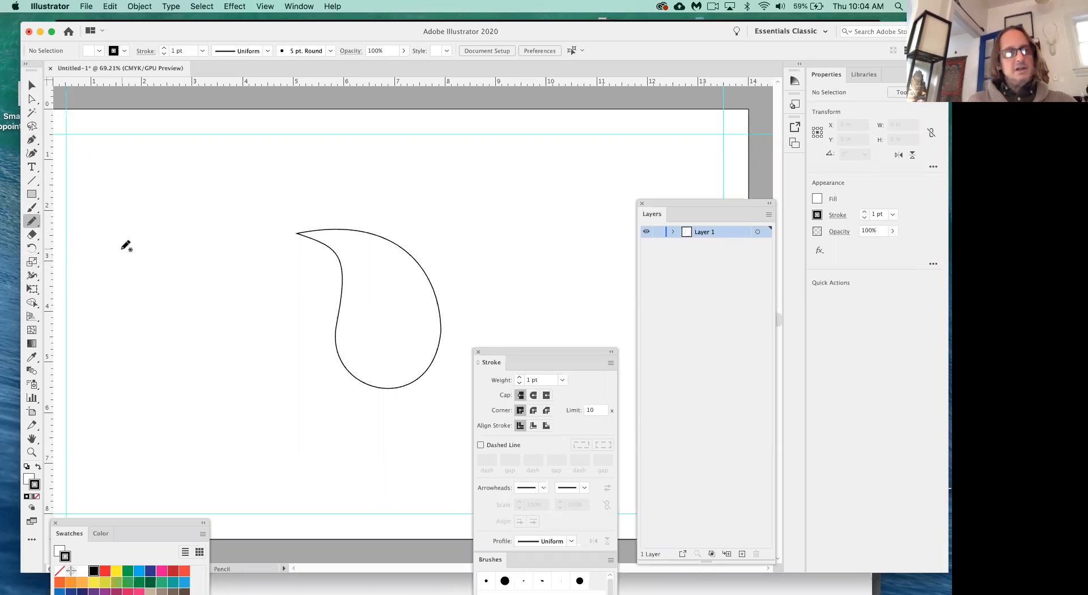
{"action": "left_click", "coordinate": [33, 222]}
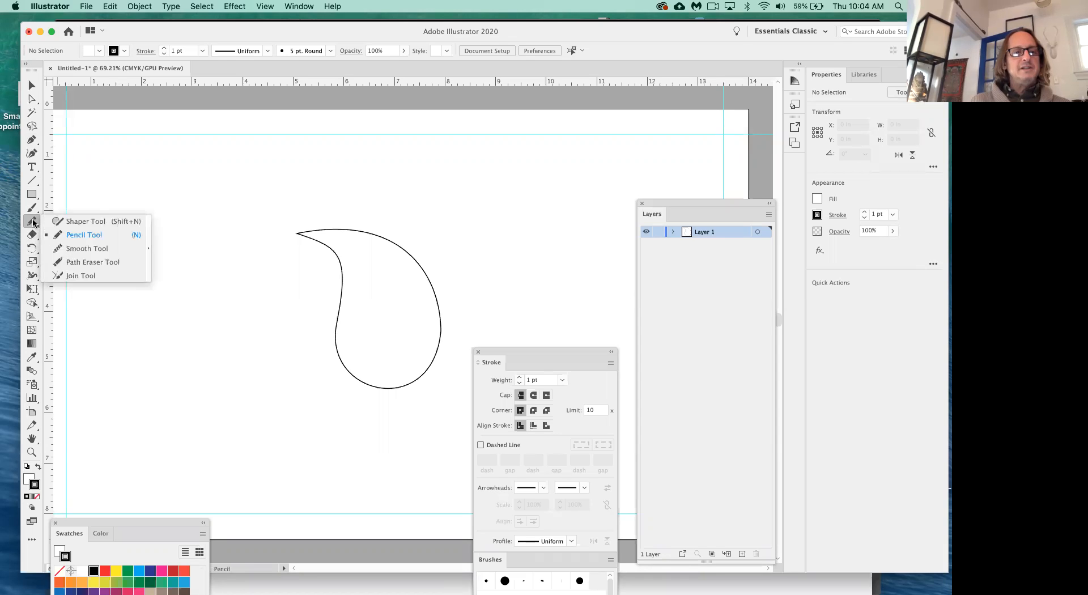
{"action": "key", "text": "space"}
{"action": "left_click_drag", "start_coordinate": [221, 267], "coordinate": [276, 264]}
{"action": "double_click", "coordinate": [33, 223]}
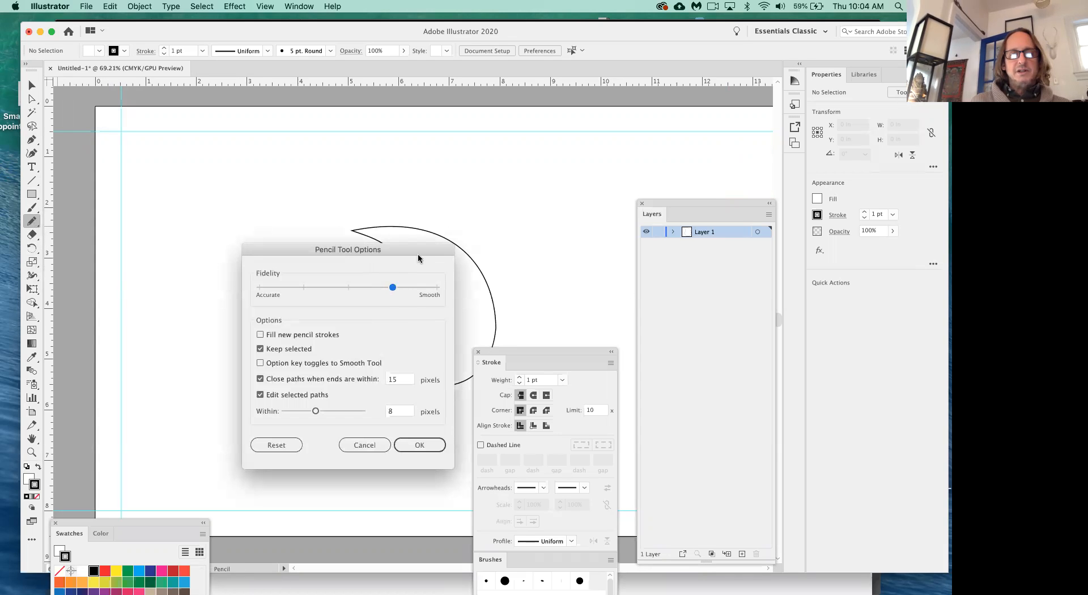
{"action": "left_click", "coordinate": [433, 445]}
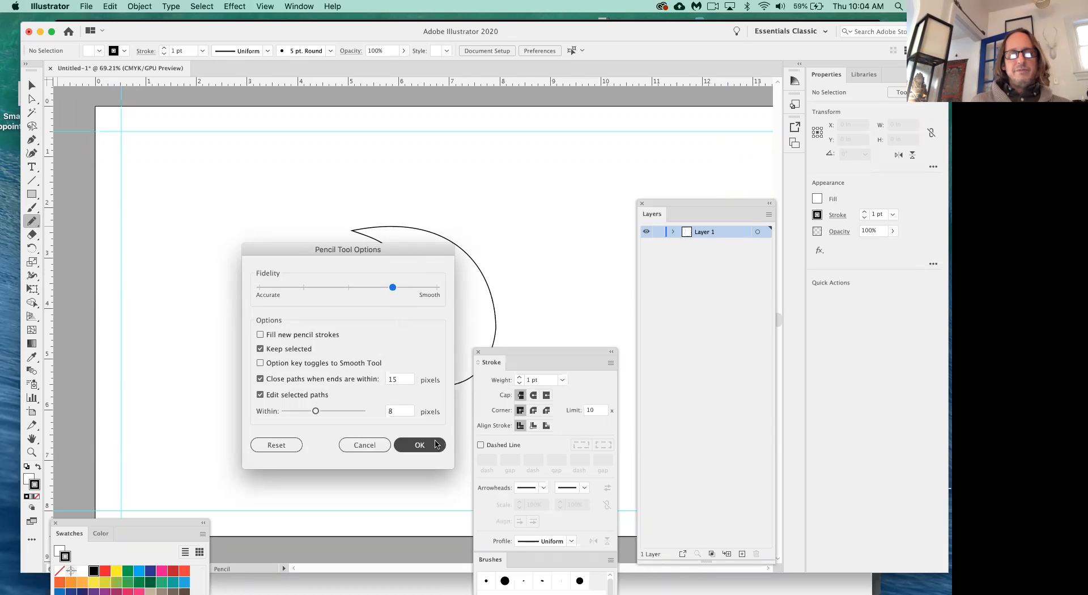
{"action": "mouse_move", "coordinate": [329, 384]}
{"action": "left_mouse_down"}
{"action": "mouse_move", "coordinate": [349, 313]}
{"action": "mouse_move", "coordinate": [308, 271]}
{"action": "mouse_move", "coordinate": [243, 238]}
{"action": "left_mouse_up"}
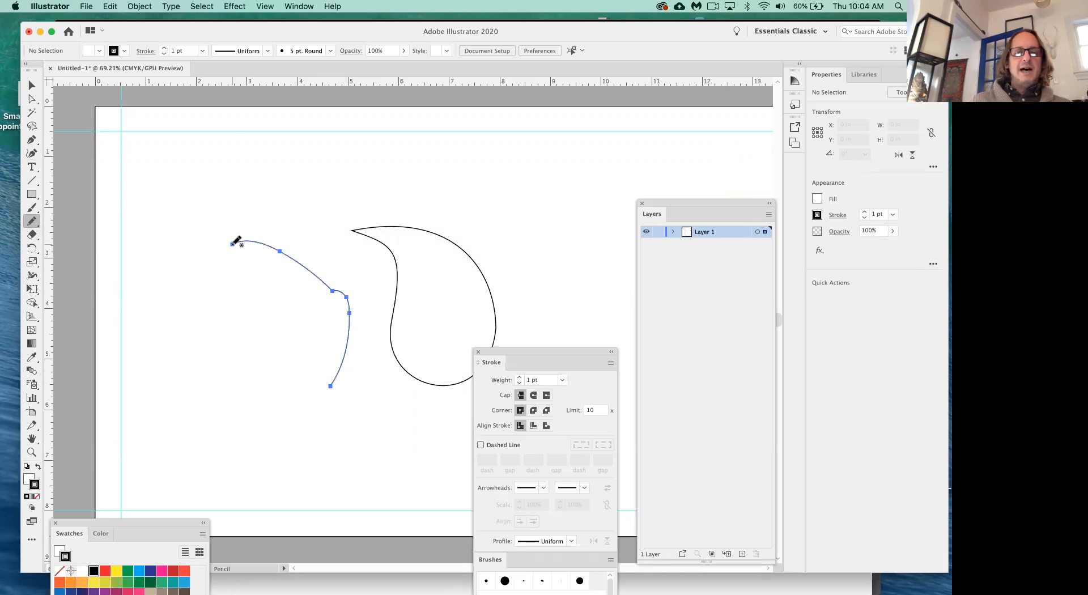
{"action": "key", "text": "super+z"}
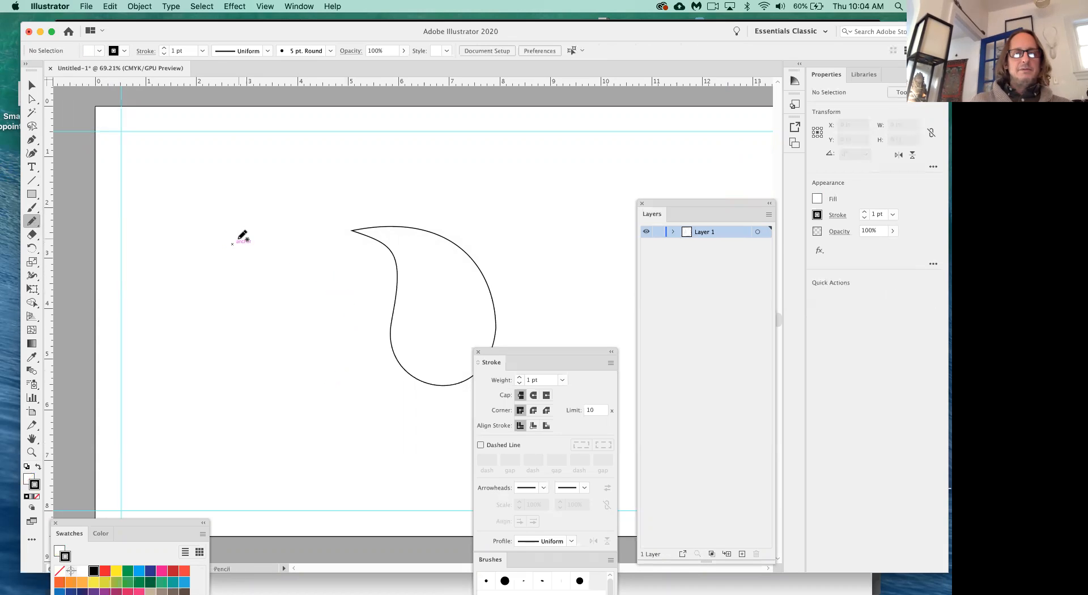
{"action": "key", "text": "super+z"}
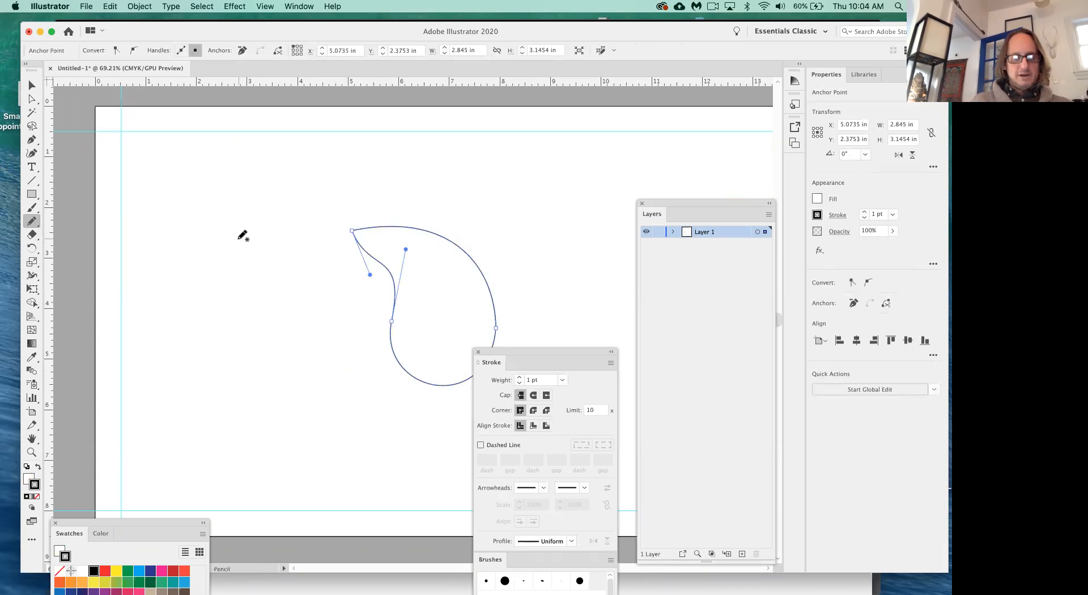
{"action": "key", "text": "super+z"}
Draw a closed leaf about 2.36 x 3.59 in beside the existing one with the Pencil tool, and delete it
{"action": "mouse_move", "coordinate": [224, 235]}
{"action": "left_mouse_down"}
{"action": "mouse_move", "coordinate": [316, 282]}
{"action": "mouse_move", "coordinate": [341, 327]}
{"action": "mouse_move", "coordinate": [330, 394]}
{"action": "left_mouse_up"}
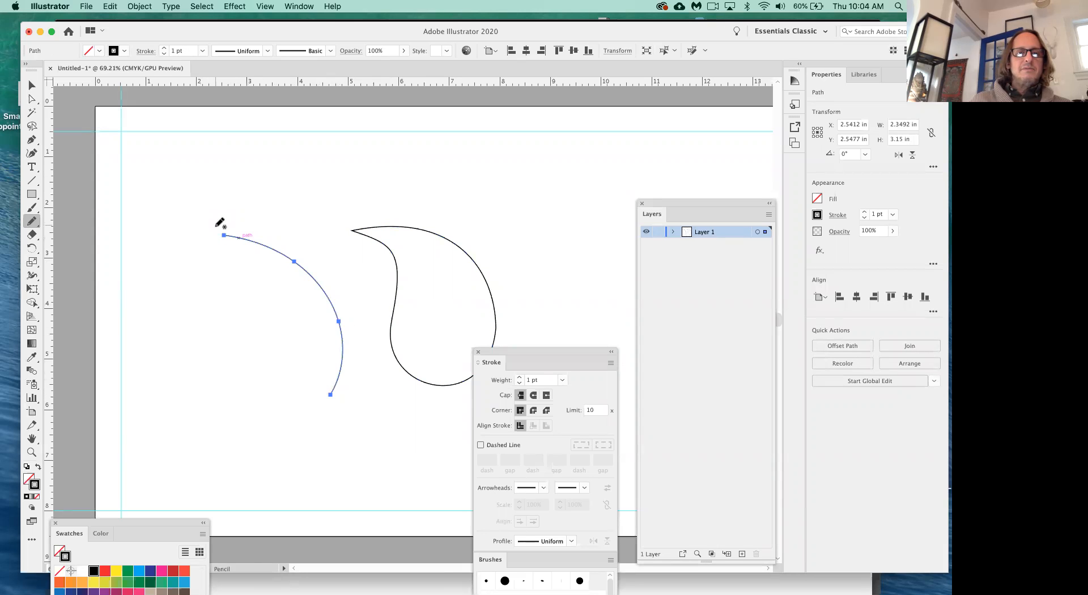
{"action": "mouse_move", "coordinate": [225, 235]}
{"action": "left_mouse_down"}
{"action": "mouse_move", "coordinate": [240, 266]}
{"action": "mouse_move", "coordinate": [224, 328]}
{"action": "mouse_move", "coordinate": [237, 374]}
{"action": "mouse_move", "coordinate": [271, 410]}
{"action": "mouse_move", "coordinate": [333, 392]}
{"action": "left_mouse_up"}
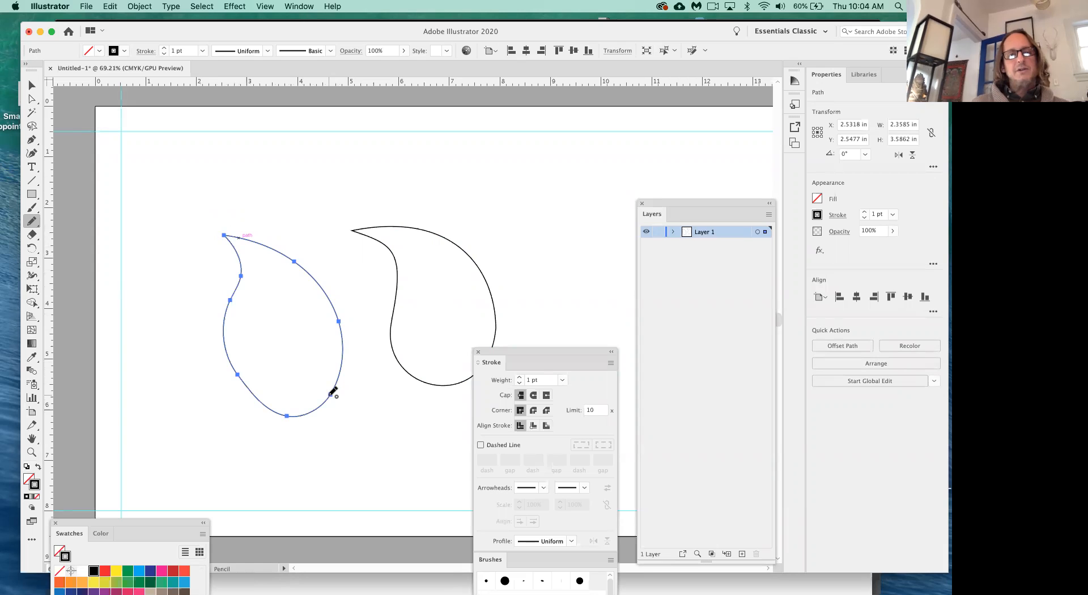
{"action": "left_click", "coordinate": [32, 86]}
{"action": "key", "text": "BackSpace"}
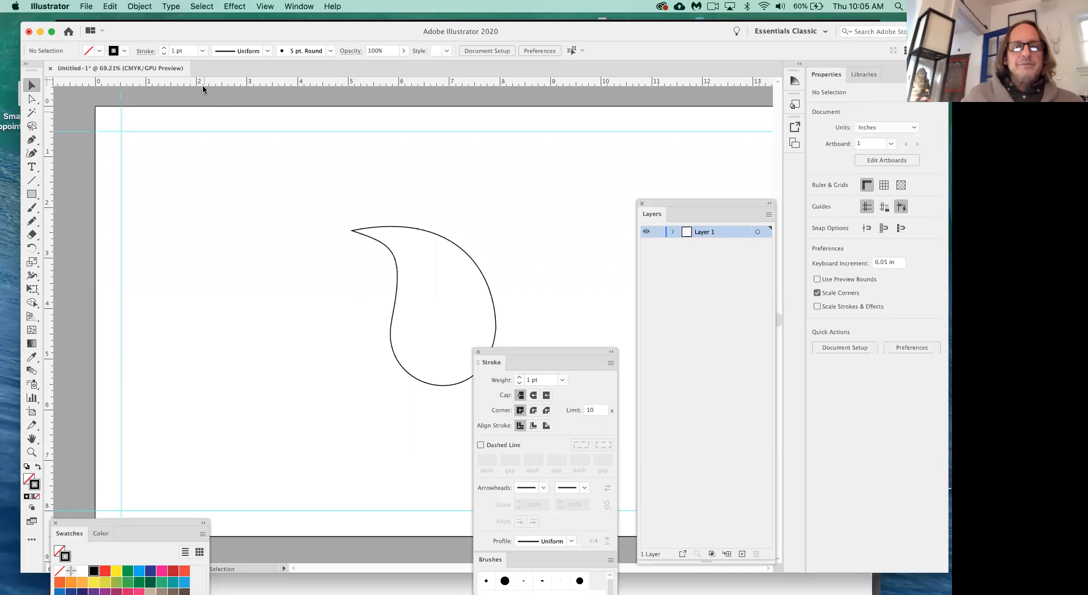
Scale the remaining leaf down to about 1.96 x 2.16 in and duplicate it into two rows of three leaves
{"action": "left_click", "coordinate": [388, 229]}
{"action": "left_click_drag", "start_coordinate": [567, 351], "coordinate": [547, 417]}
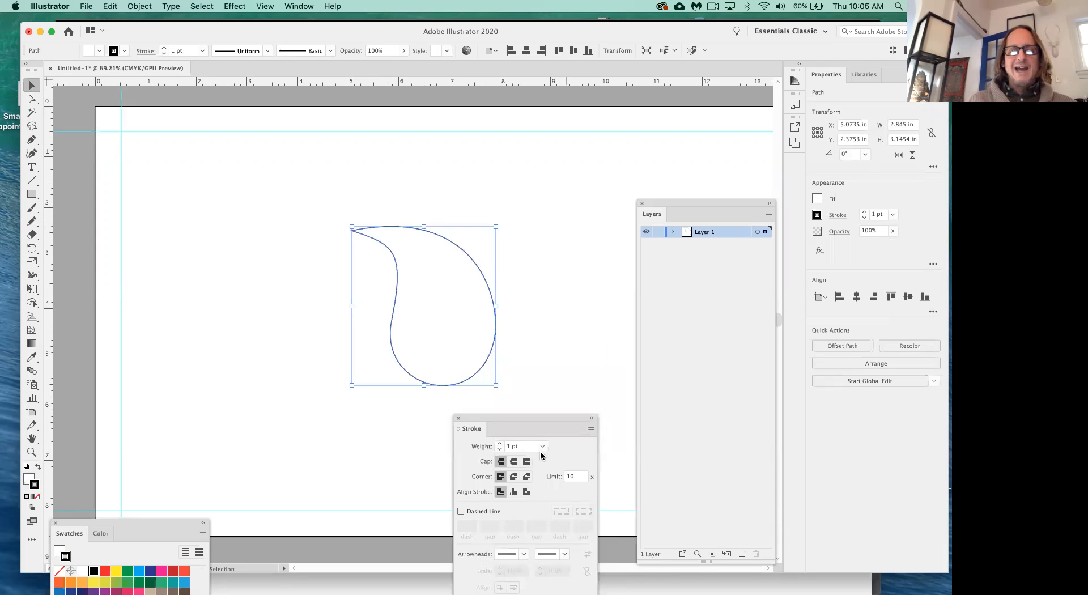
{"action": "left_click_drag", "start_coordinate": [497, 386], "coordinate": [447, 334]}
{"action": "left_click_drag", "start_coordinate": [358, 294], "coordinate": [265, 439]}
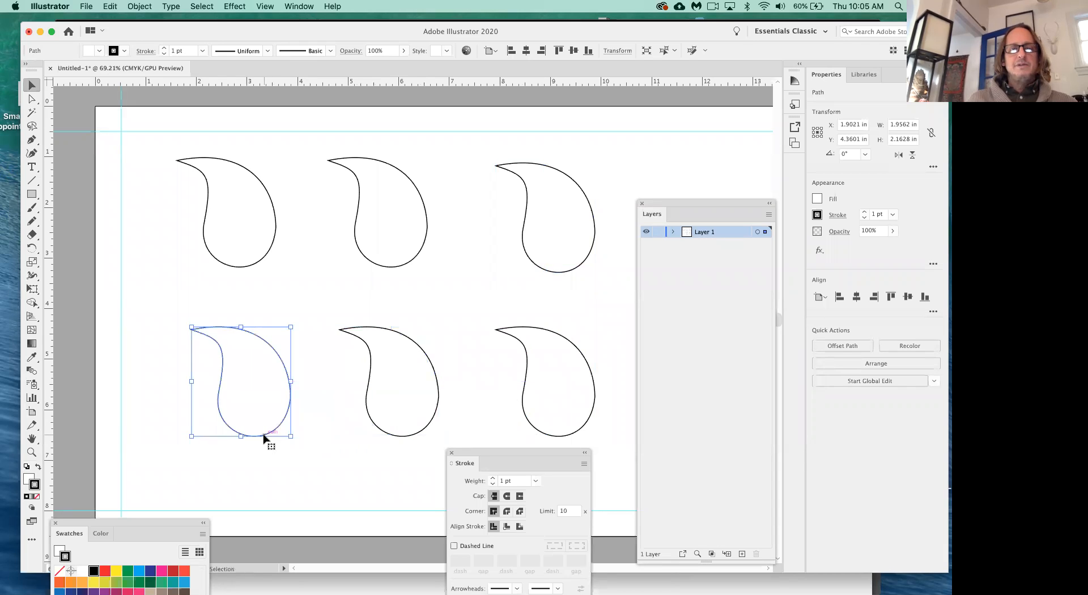
{"action": "left_click", "coordinate": [323, 297]}
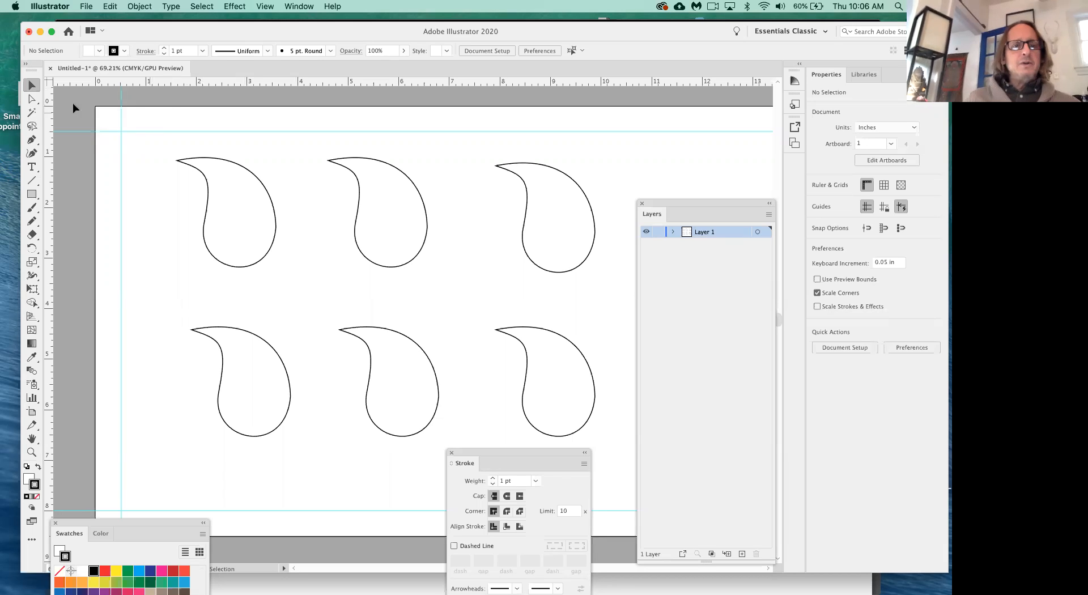
Select the upper-left leaf, close the Brushes panel, and reopen the Stroke panel on its own beside the upper row's middle leaf
{"action": "left_click", "coordinate": [221, 163]}
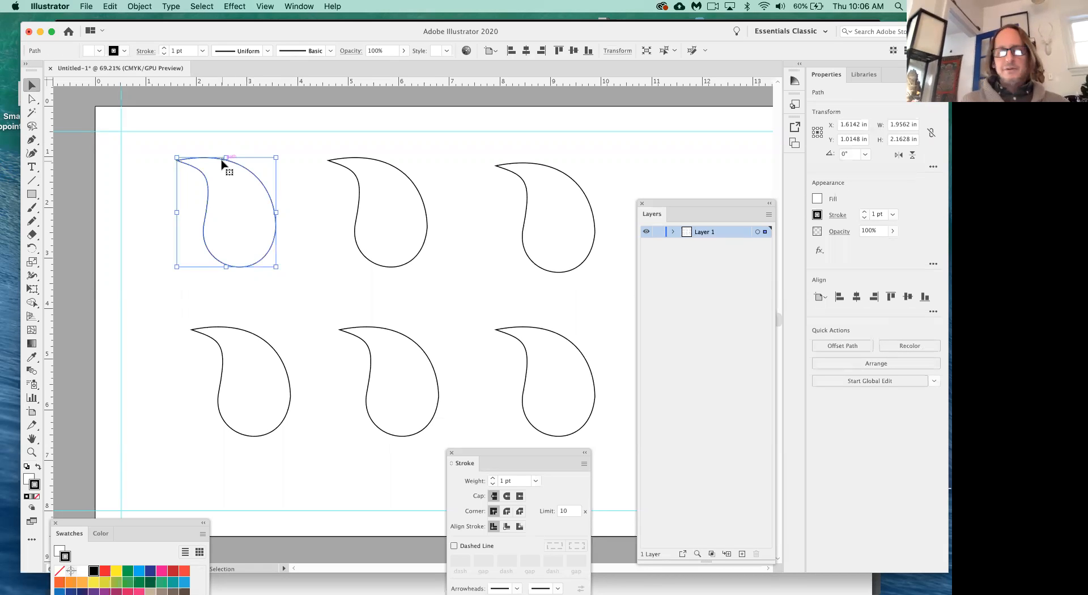
{"action": "mouse_move", "coordinate": [511, 451]}
{"action": "left_mouse_down"}
{"action": "mouse_move", "coordinate": [548, 246]}
{"action": "mouse_move", "coordinate": [496, 260]}
{"action": "mouse_move", "coordinate": [473, 253]}
{"action": "left_mouse_up"}
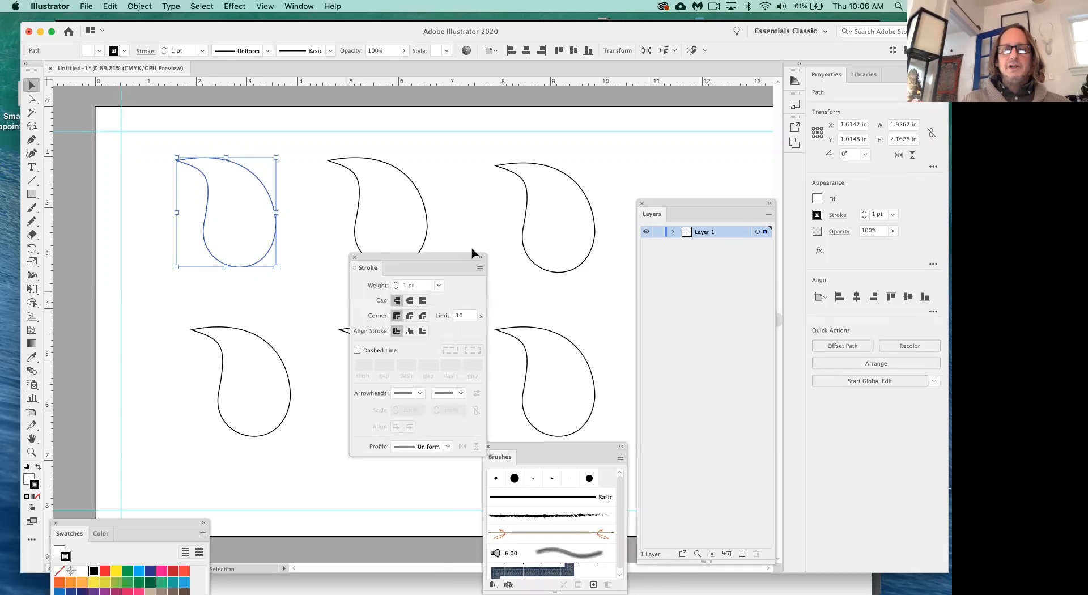
{"action": "left_click", "coordinate": [489, 446]}
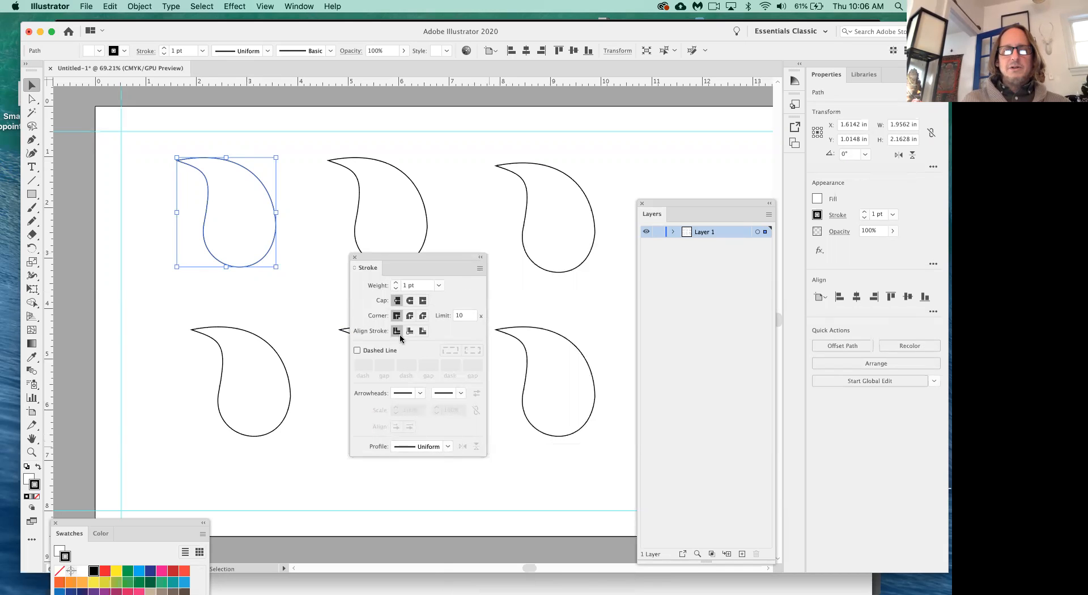
{"action": "left_click", "coordinate": [355, 257]}
{"action": "left_click", "coordinate": [295, 6]}
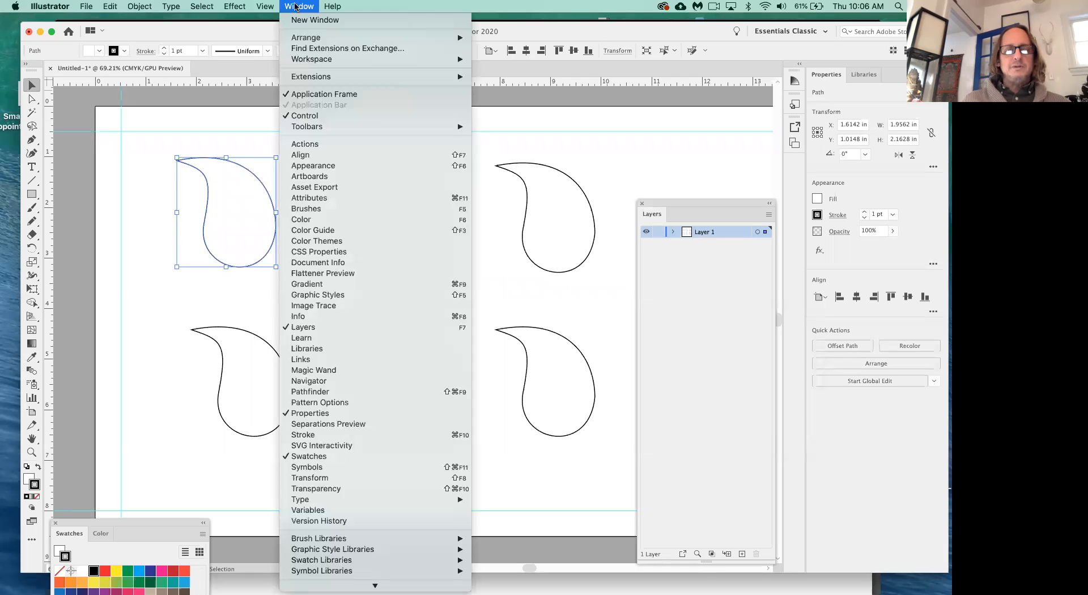
{"action": "left_click", "coordinate": [316, 434]}
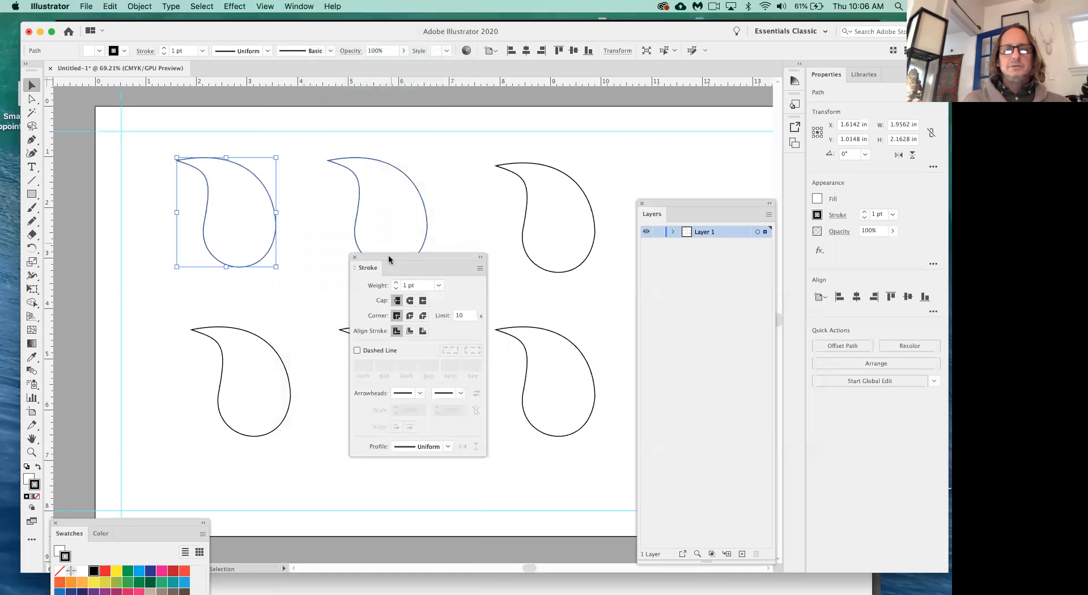
{"action": "mouse_move", "coordinate": [431, 259]}
{"action": "left_mouse_down"}
{"action": "mouse_move", "coordinate": [514, 179]}
{"action": "mouse_move", "coordinate": [474, 147]}
{"action": "left_mouse_up"}
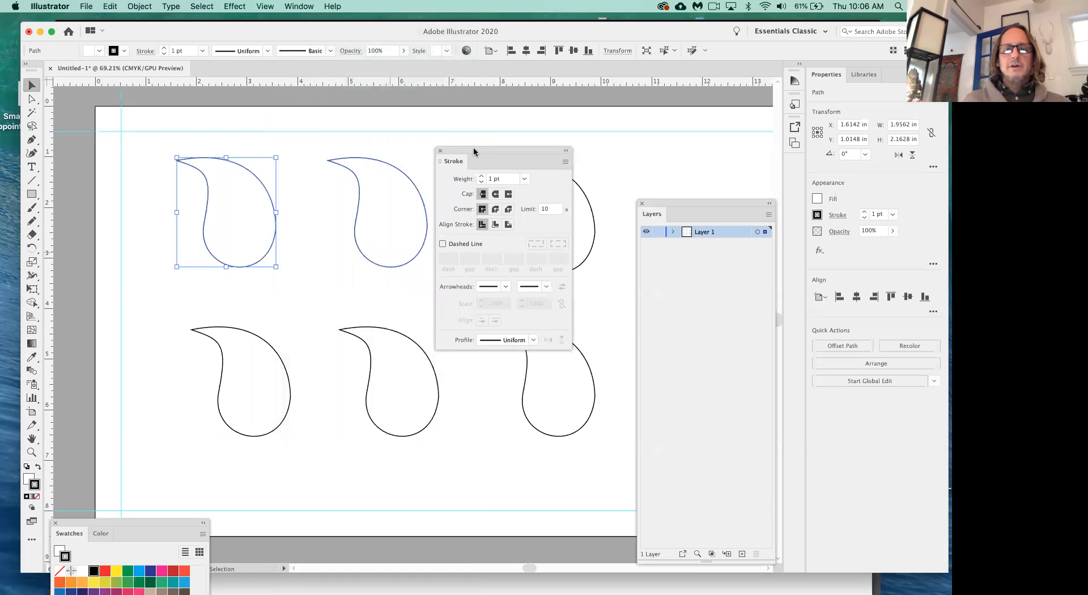
Cycle the Stroke panel through its collapsed and expanded views until all stroke options are shown
{"action": "left_click", "coordinate": [441, 162]}
{"action": "left_click", "coordinate": [441, 162]}
{"action": "left_click", "coordinate": [441, 162]}
{"action": "left_click", "coordinate": [441, 162]}
{"action": "left_click", "coordinate": [441, 162]}
{"action": "left_click", "coordinate": [441, 162]}
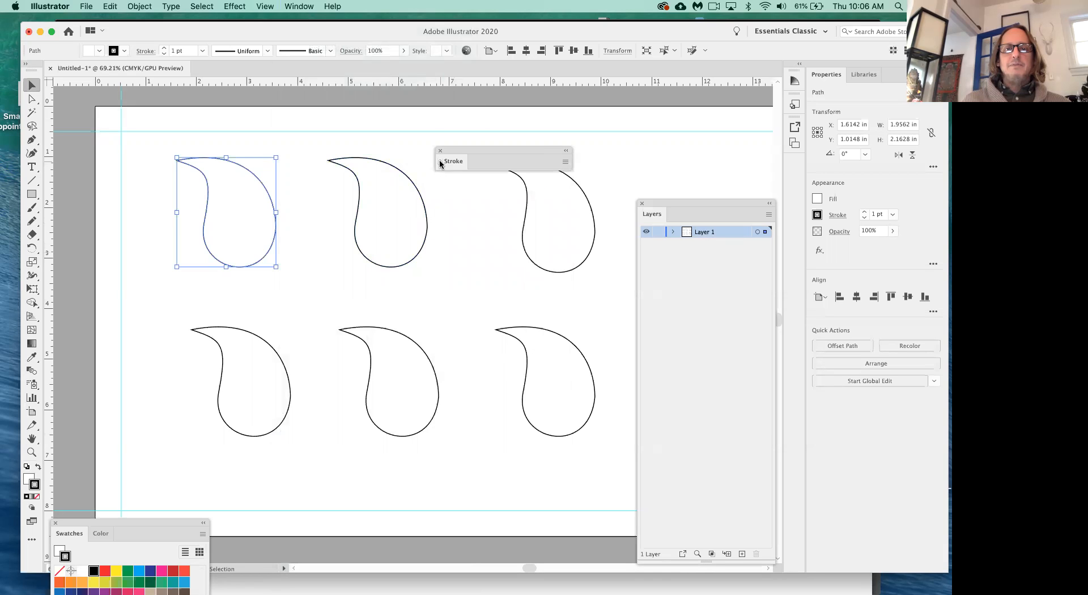
{"action": "left_click", "coordinate": [439, 161]}
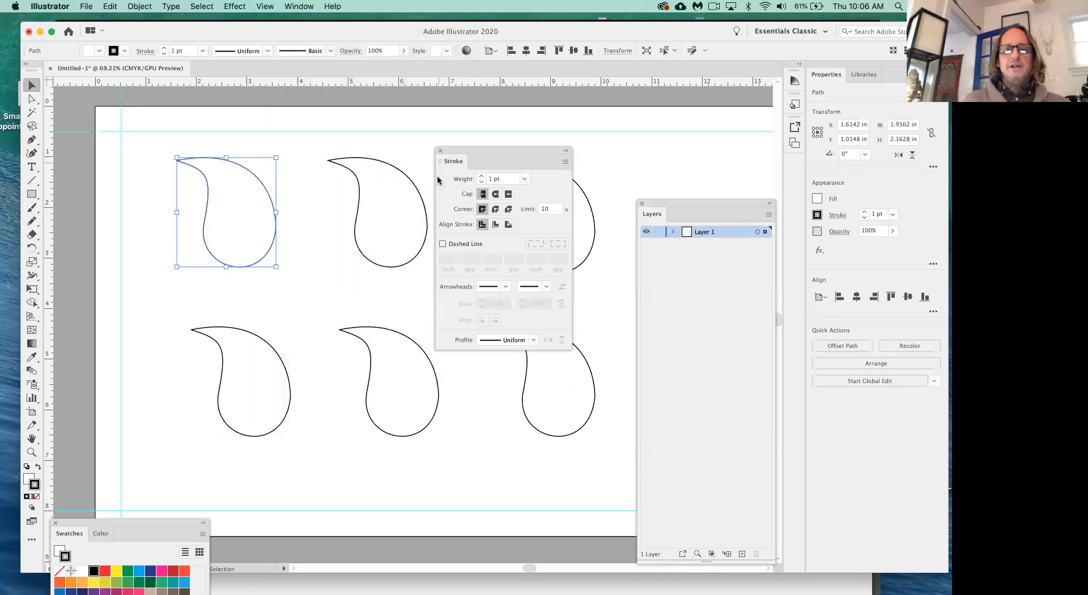
{"action": "left_click", "coordinate": [453, 162]}
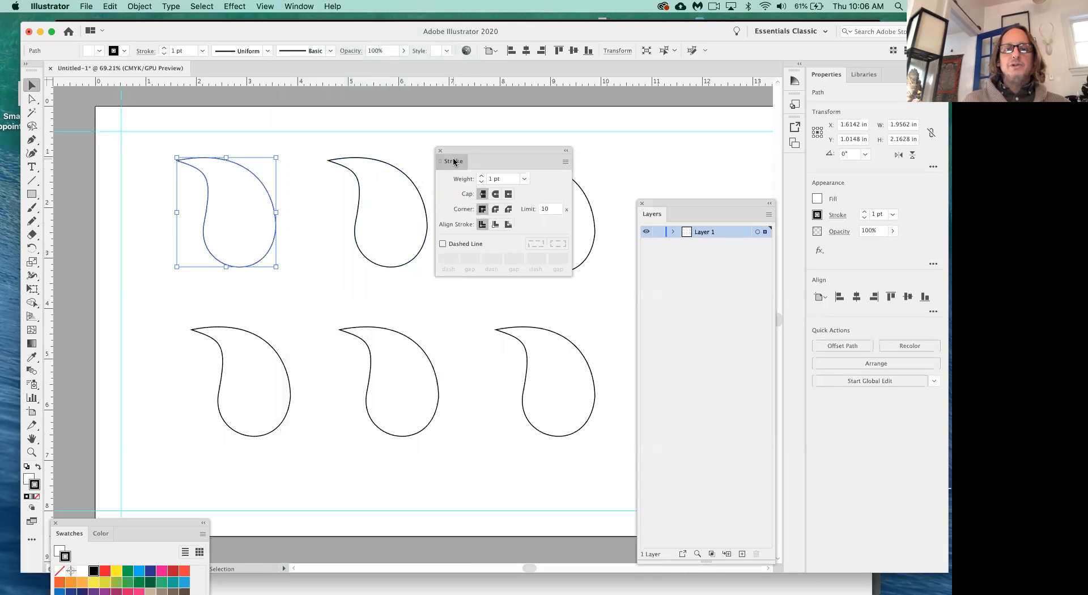
{"action": "left_click", "coordinate": [454, 162]}
{"action": "left_click", "coordinate": [453, 162]}
{"action": "left_click", "coordinate": [453, 162]}
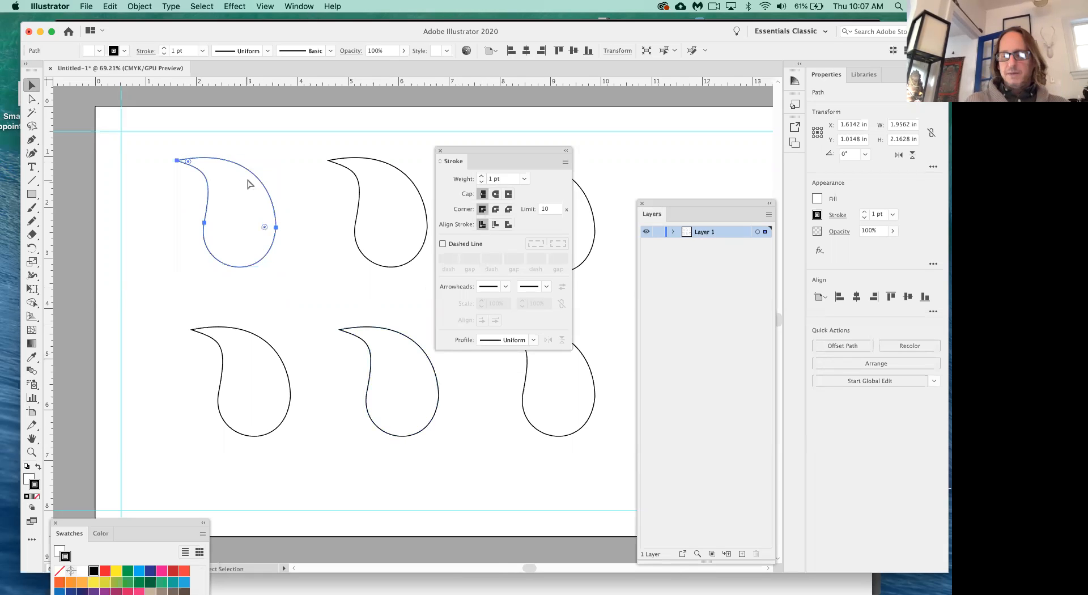
View the artwork at 100%, move the Stroke panel clear of the upper-left leaf, and set the leaf's stroke weight to 4 pt
{"action": "key", "text": "super+1"}
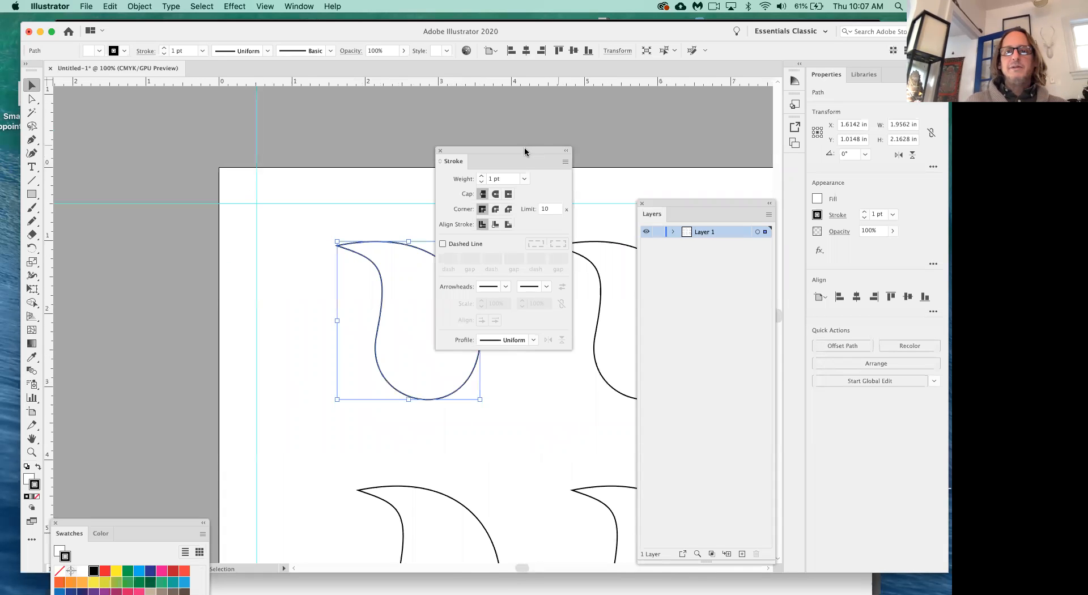
{"action": "left_click_drag", "start_coordinate": [525, 152], "coordinate": [597, 111]}
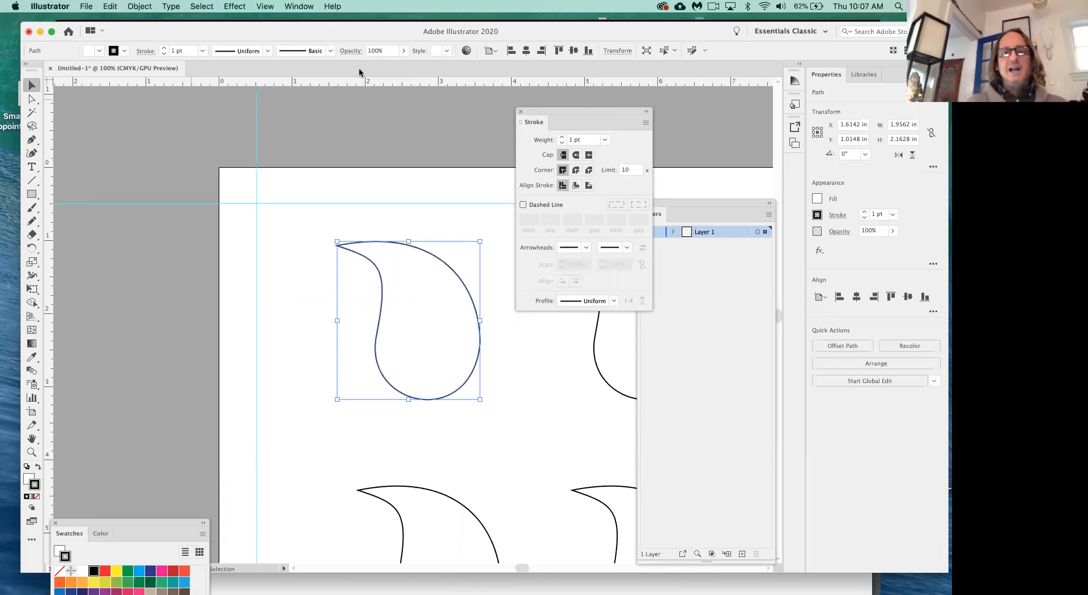
{"action": "left_click", "coordinate": [562, 138]}
{"action": "left_click", "coordinate": [562, 138]}
{"action": "left_click", "coordinate": [563, 138]}
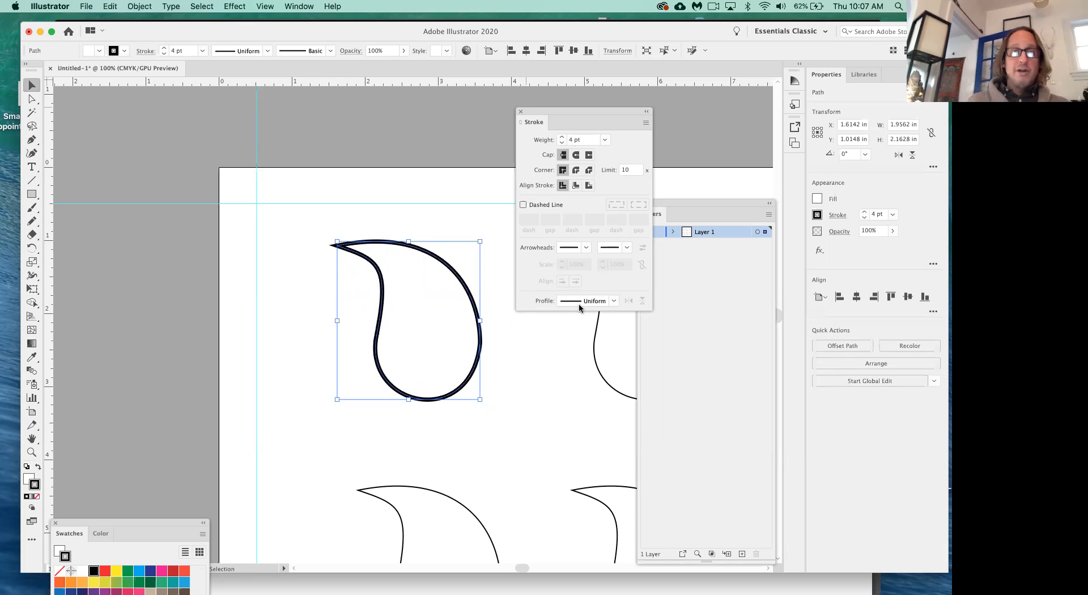
Try the first four variable width profiles in turn on the upper-left leaf's stroke
{"action": "left_click", "coordinate": [614, 301]}
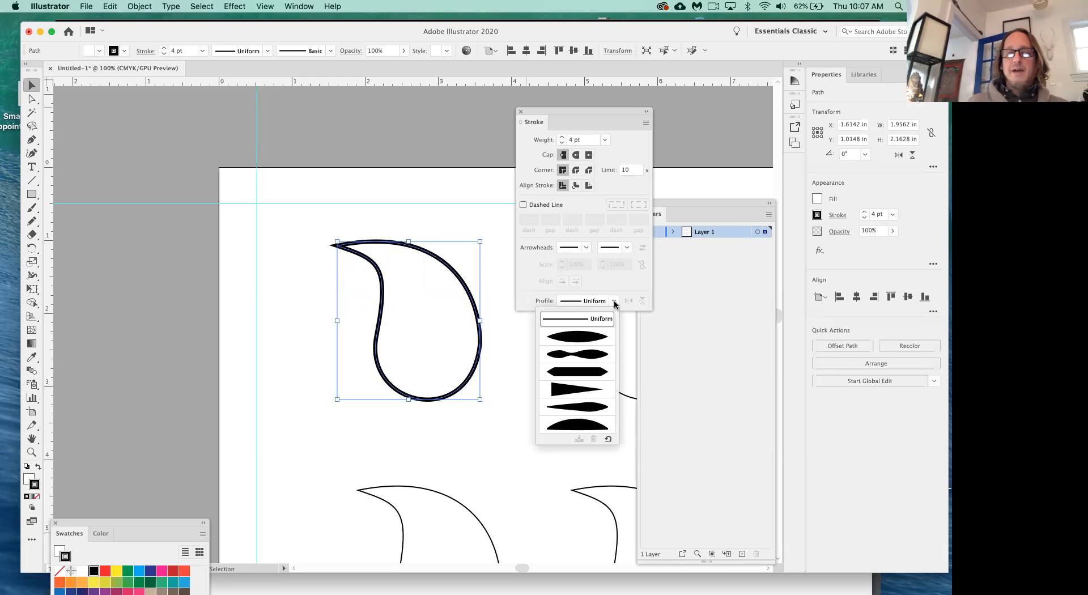
{"action": "left_click", "coordinate": [581, 338]}
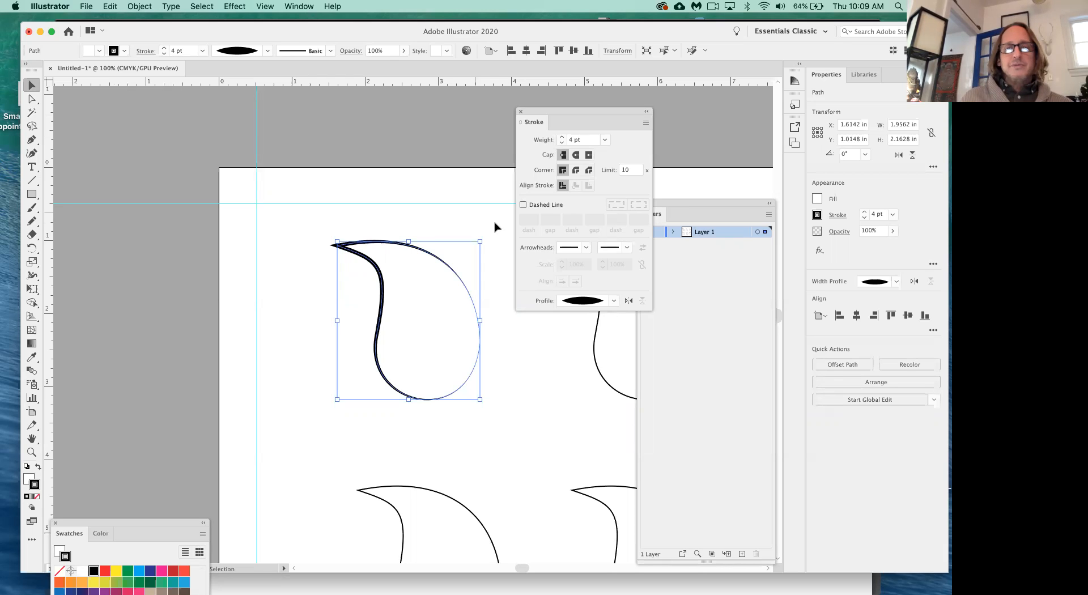
{"action": "left_click", "coordinate": [614, 301]}
{"action": "left_click", "coordinate": [590, 361]}
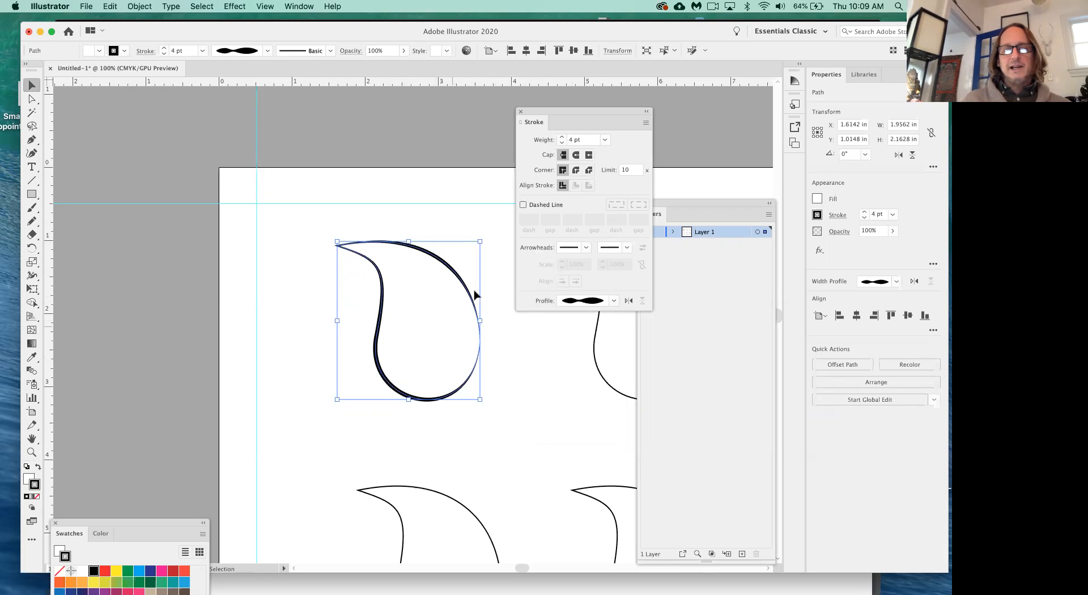
{"action": "left_click", "coordinate": [614, 301]}
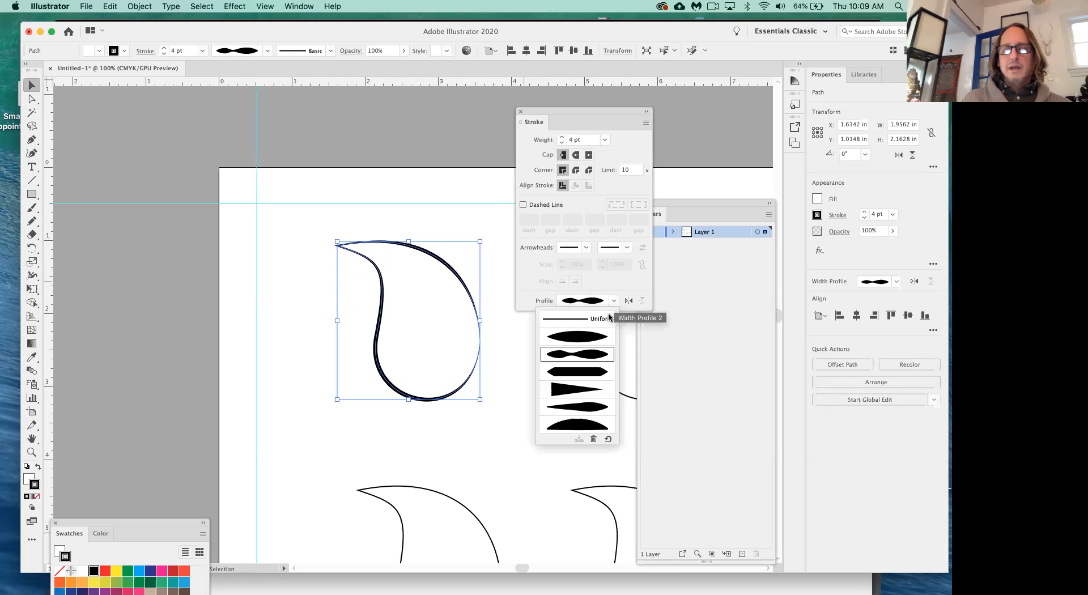
{"action": "left_click", "coordinate": [595, 373]}
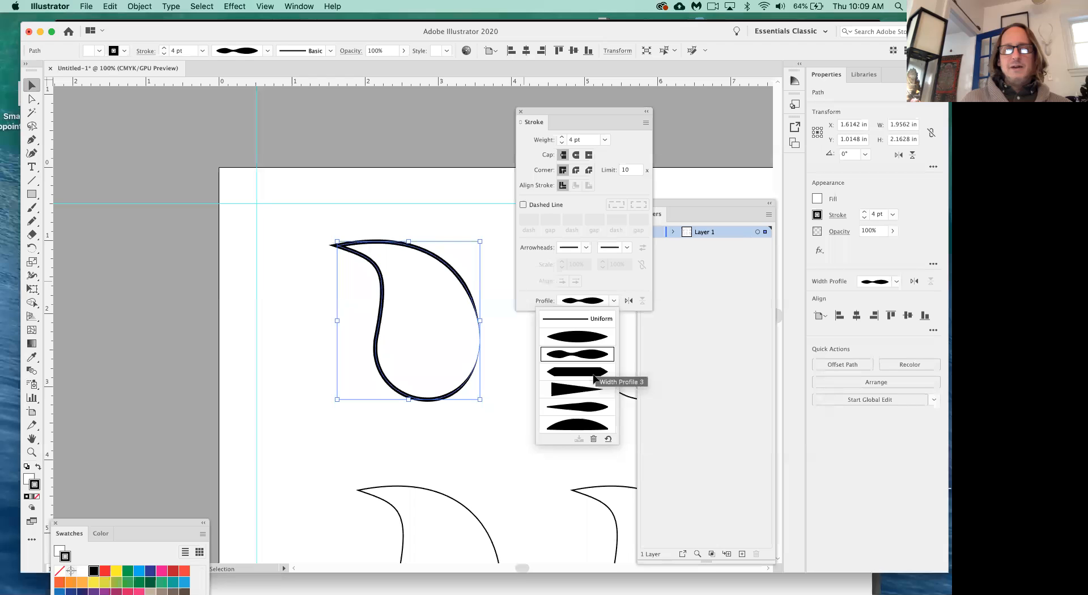
{"action": "left_click", "coordinate": [614, 301]}
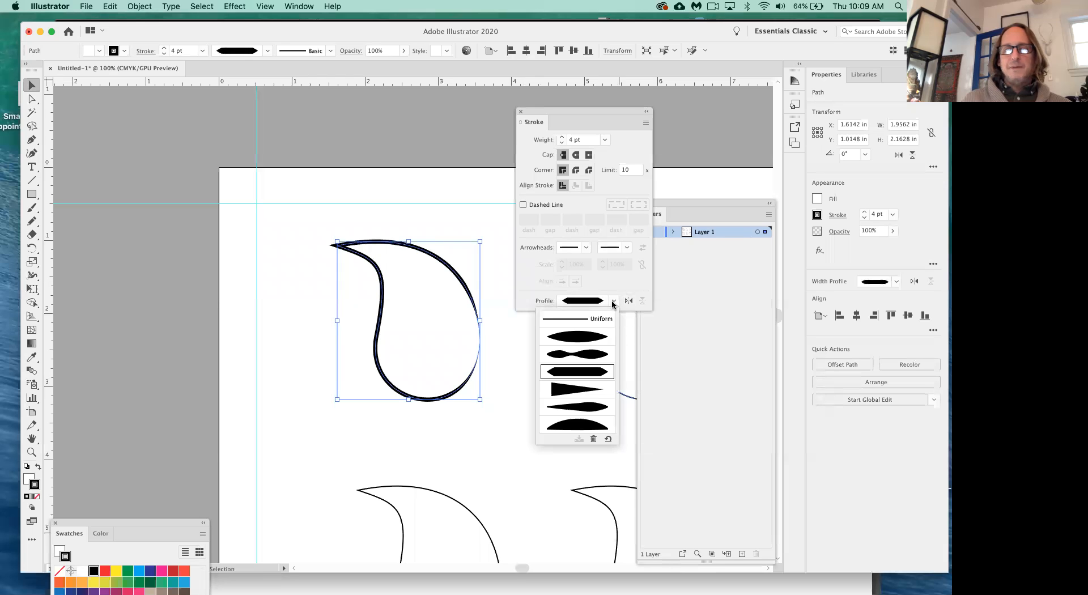
{"action": "left_click", "coordinate": [576, 396]}
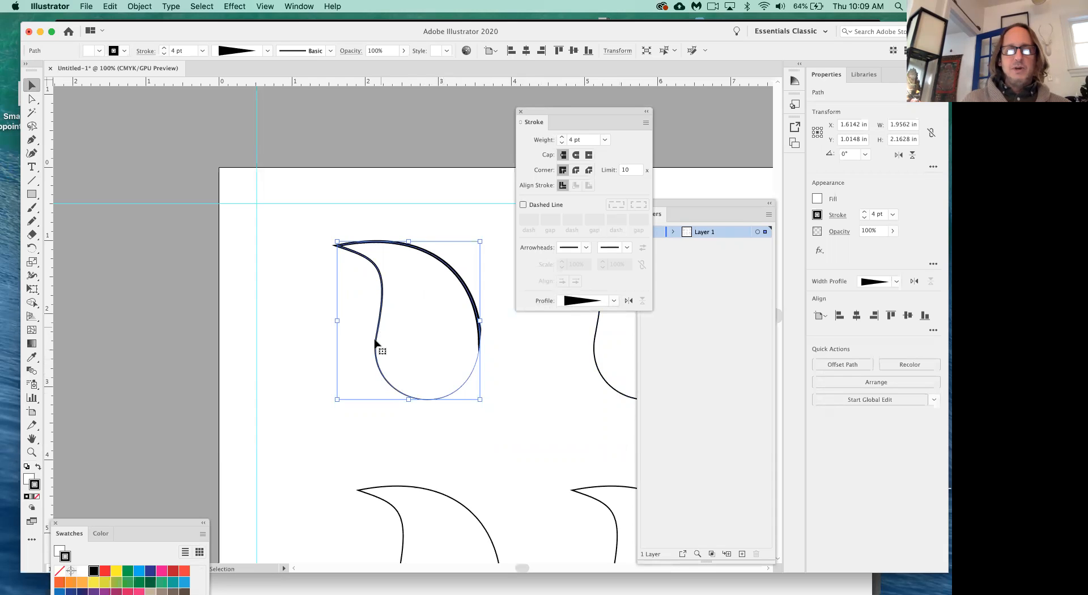
Apply Width Profile 2 to the upper-left leaf's stroke and deselect the leaf
{"action": "left_click", "coordinate": [615, 301]}
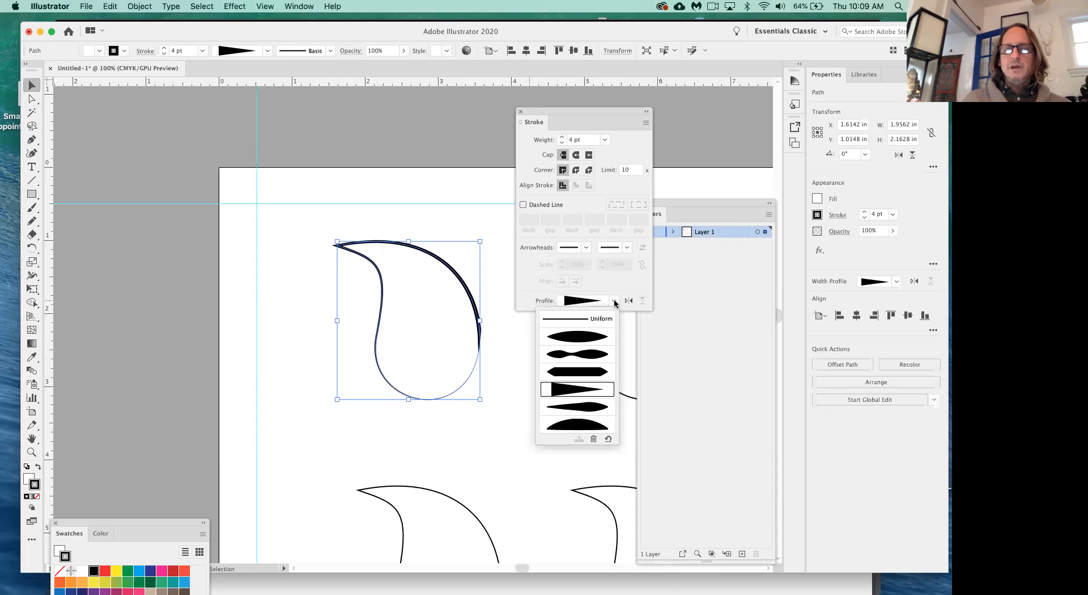
{"action": "left_click", "coordinate": [588, 359]}
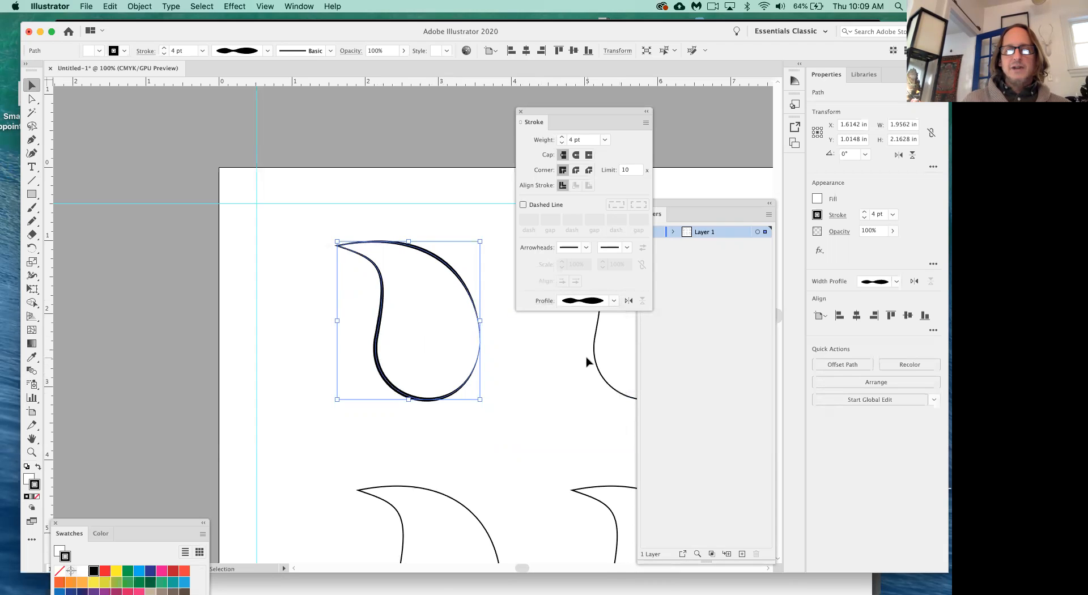
{"action": "left_click", "coordinate": [541, 407]}
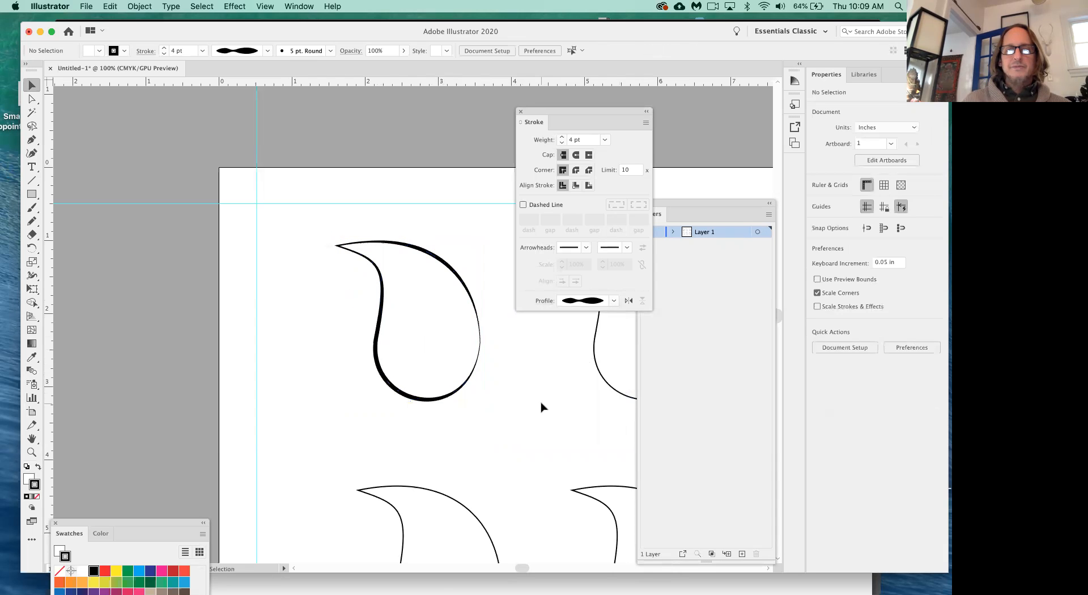
Select the upper-left leaf and increase its stroke weight to 30 pt
{"action": "left_click", "coordinate": [452, 395]}
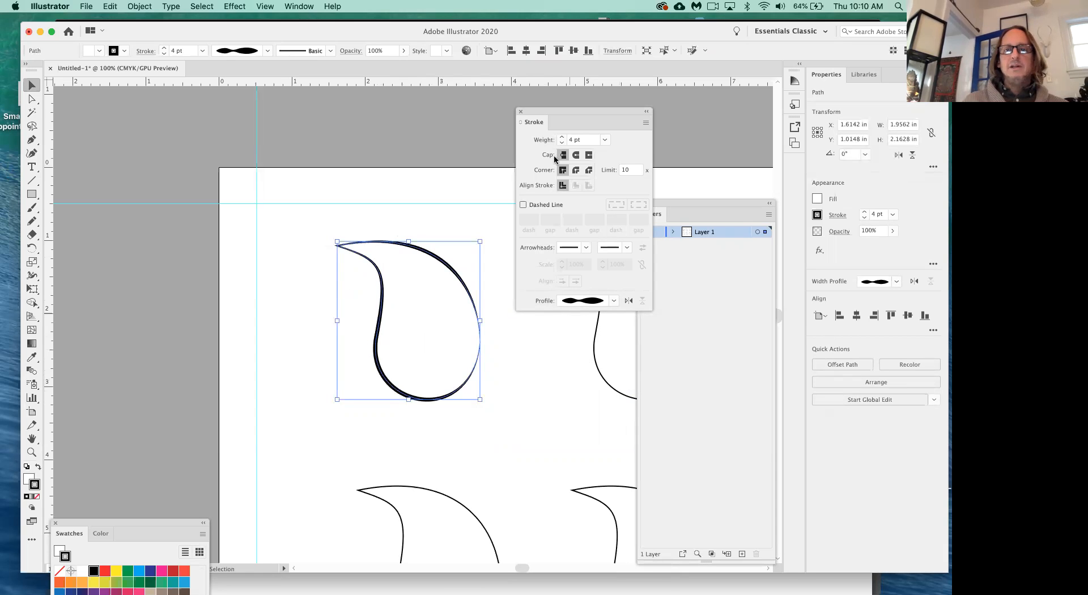
{"action": "left_click", "coordinate": [563, 137]}
{"action": "left_click", "coordinate": [562, 137]}
{"action": "left_click", "coordinate": [563, 137]}
{"action": "left_click", "coordinate": [562, 137]}
{"action": "left_click", "coordinate": [563, 137]}
{"action": "left_click", "coordinate": [562, 137]}
{"action": "left_click", "coordinate": [563, 137]}
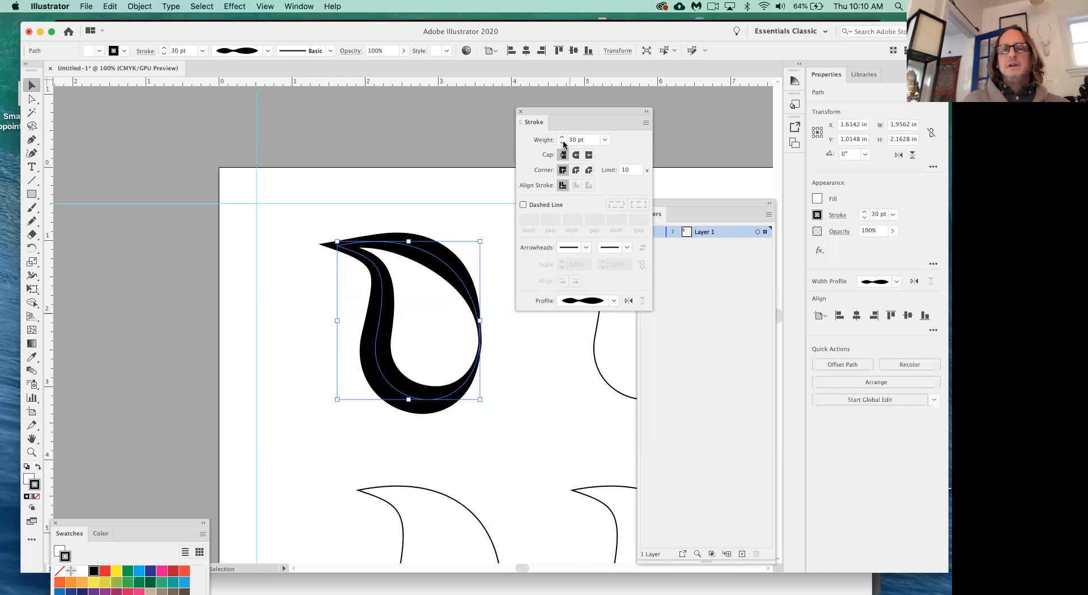
Set the leaf's stroke weight to 20 pt and return its width profile to Uniform
{"action": "left_click", "coordinate": [563, 142]}
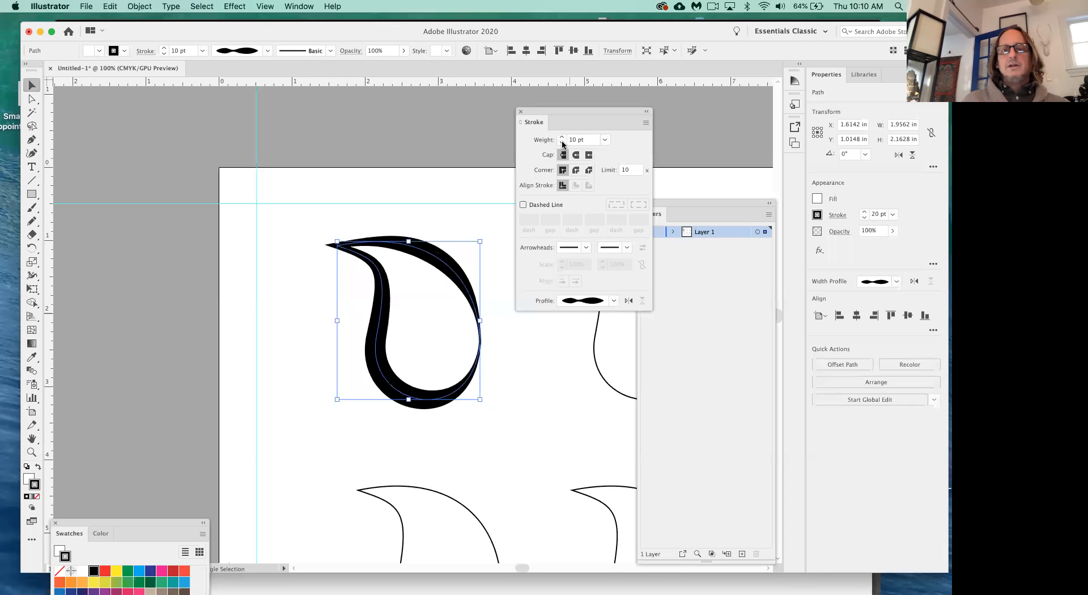
{"action": "left_click", "coordinate": [563, 138]}
{"action": "left_click", "coordinate": [563, 137]}
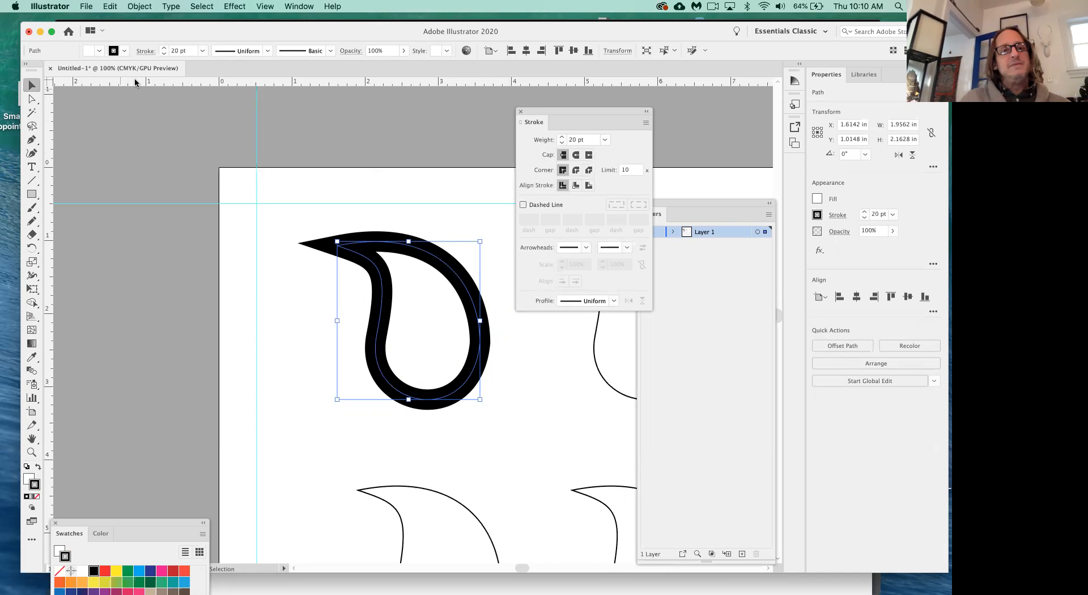
Raise the uniform leaf stroke to 30 pt and beyond, and reduce its weight until the stroke is removed
{"action": "left_click", "coordinate": [561, 138]}
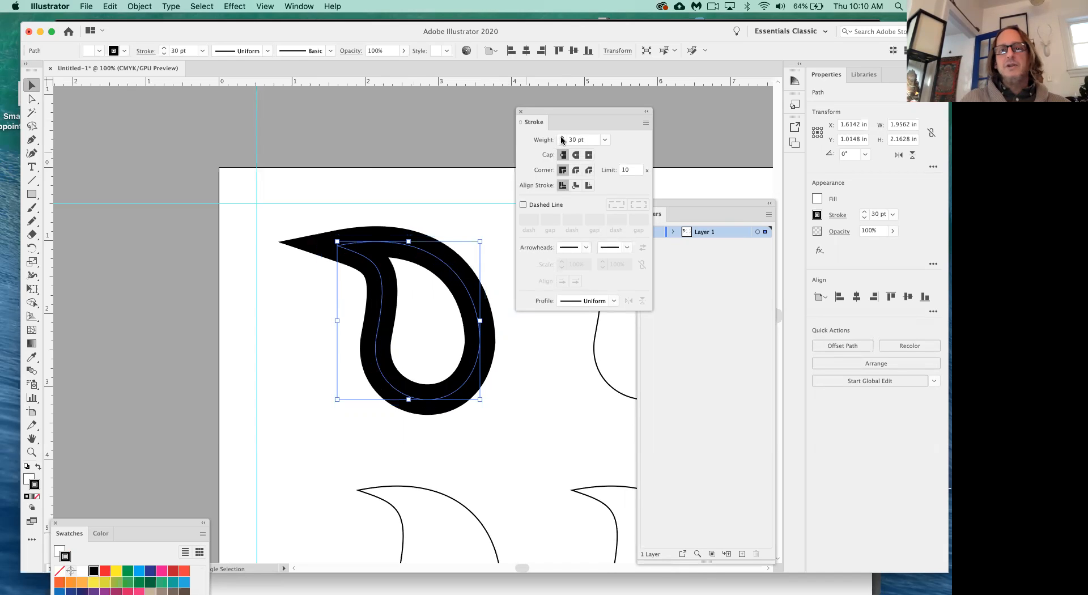
{"action": "left_click", "coordinate": [562, 137]}
{"action": "left_click", "coordinate": [562, 138]}
{"action": "left_click", "coordinate": [562, 143]}
{"action": "left_click", "coordinate": [561, 143]}
{"action": "left_click", "coordinate": [562, 143]}
{"action": "left_click", "coordinate": [562, 143]}
{"action": "left_click", "coordinate": [562, 143]}
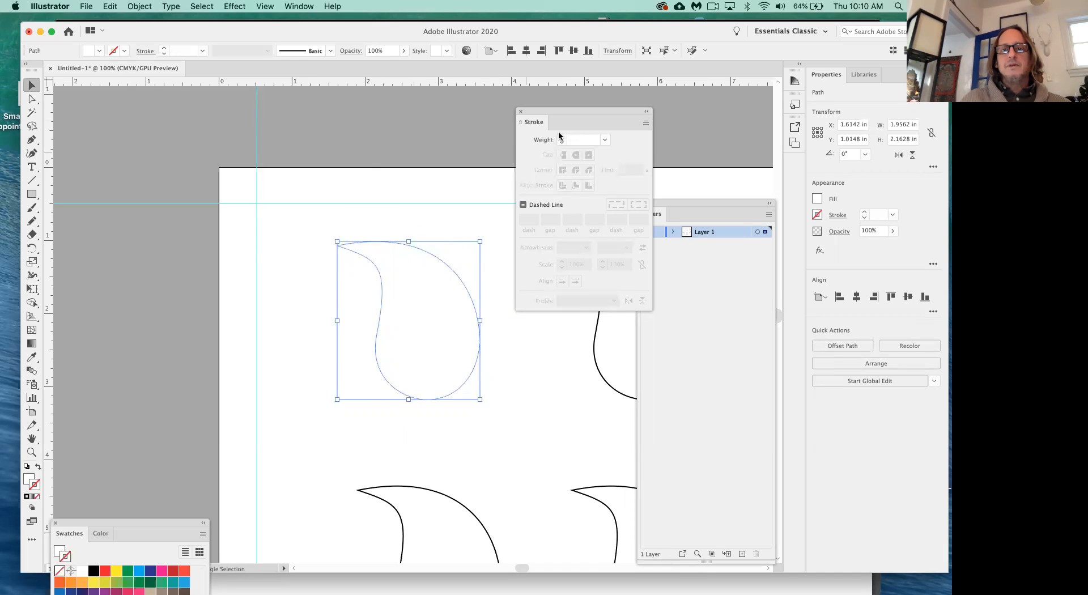
Restore the upper-left leaf's stroke at 20 pt and apply Width Profile 2 to it
{"action": "left_click", "coordinate": [562, 138]}
{"action": "left_click", "coordinate": [562, 138]}
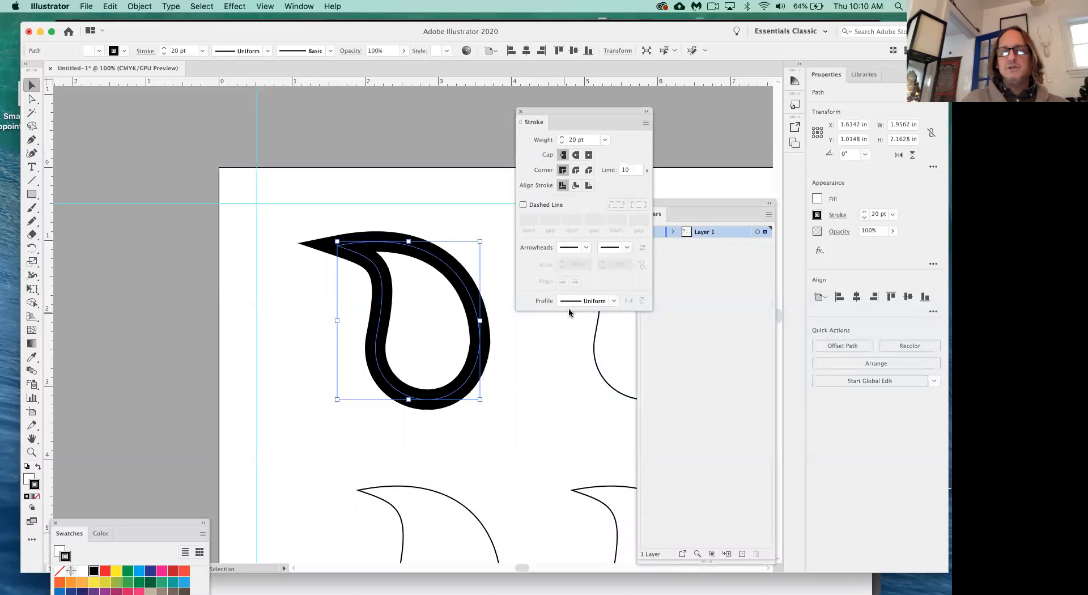
{"action": "left_click", "coordinate": [614, 300]}
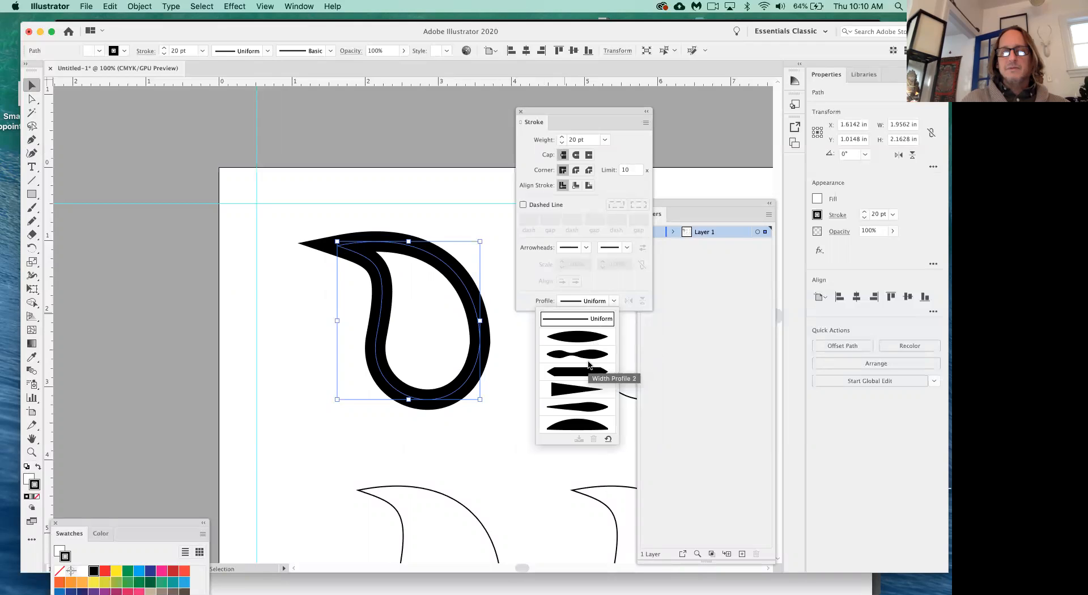
{"action": "left_click", "coordinate": [592, 356]}
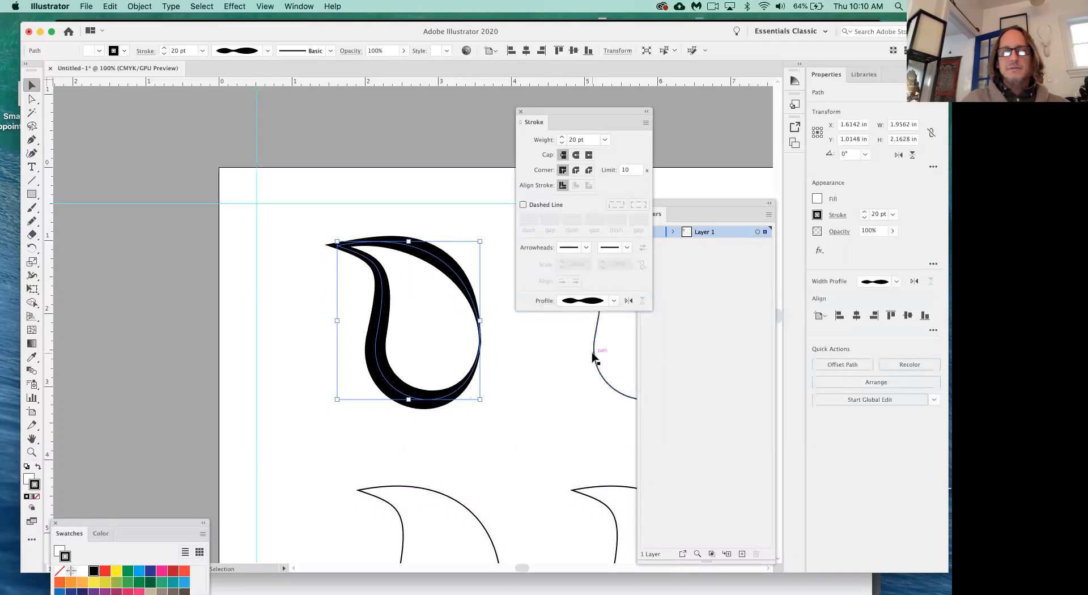
Reduce the leaf's stroke weight to 15 pt and move the leaf off the artboard onto the pasteboard at its left
{"action": "left_click", "coordinate": [562, 143]}
{"action": "left_click", "coordinate": [562, 142]}
{"action": "left_click", "coordinate": [561, 142]}
{"action": "left_click", "coordinate": [561, 143]}
{"action": "left_click", "coordinate": [562, 143]}
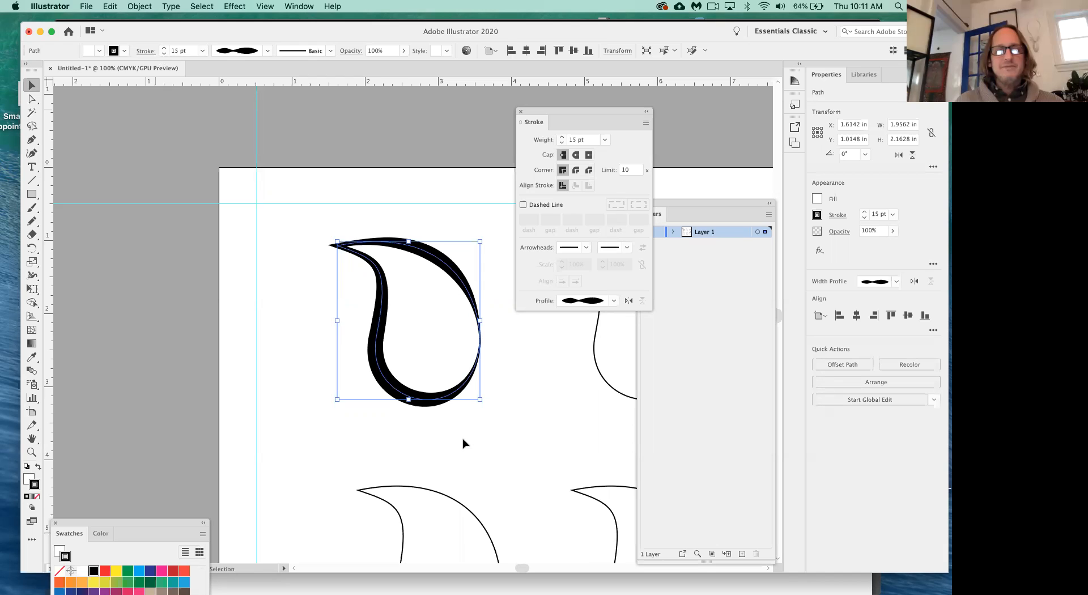
{"action": "scroll", "coordinate": [462, 444], "scroll_direction": "down", "scroll_amount": 5}
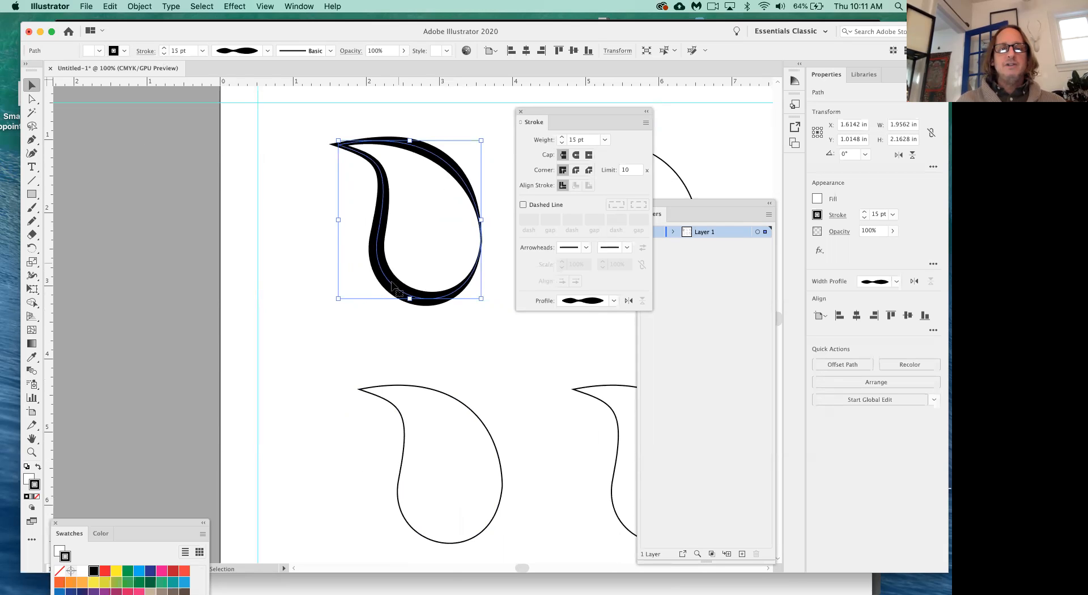
{"action": "left_click_drag", "start_coordinate": [397, 286], "coordinate": [144, 453]}
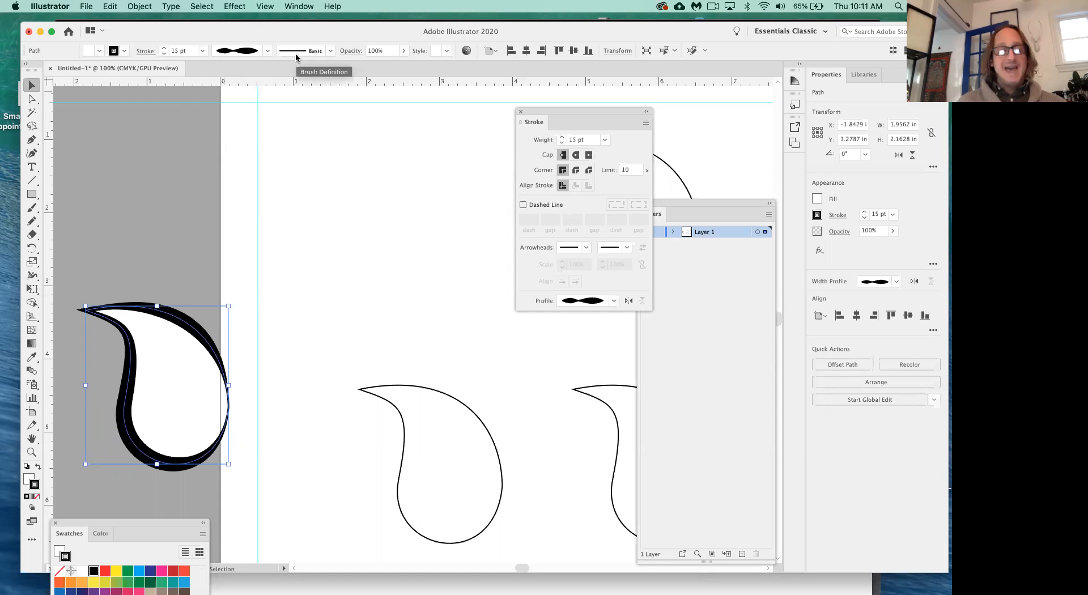
Hide the Control bar and show it again, and view its available variable width profiles without choosing one
{"action": "left_click", "coordinate": [306, 7]}
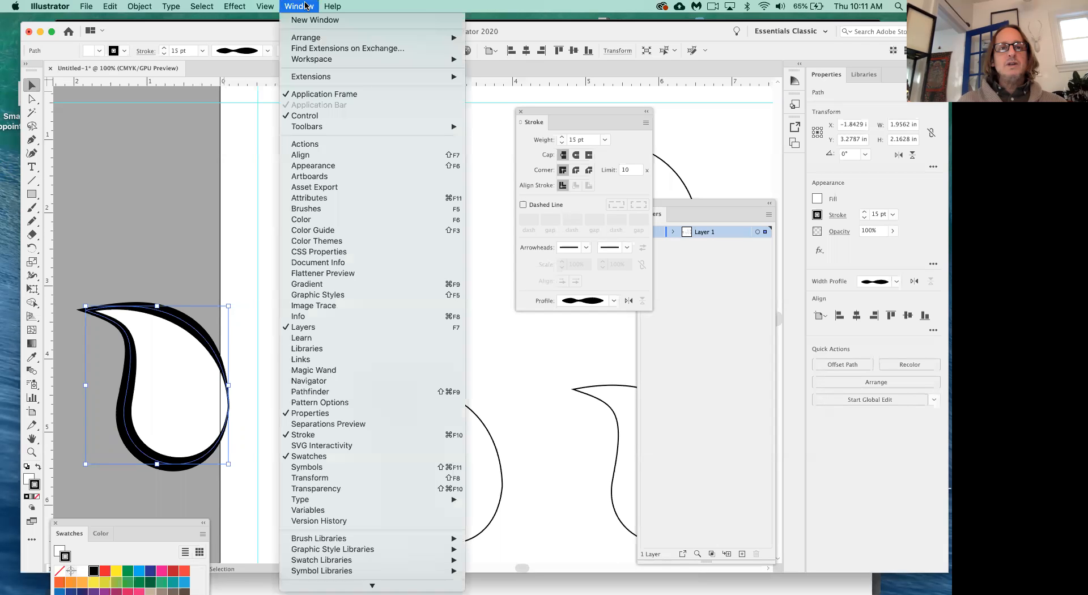
{"action": "left_click", "coordinate": [313, 116]}
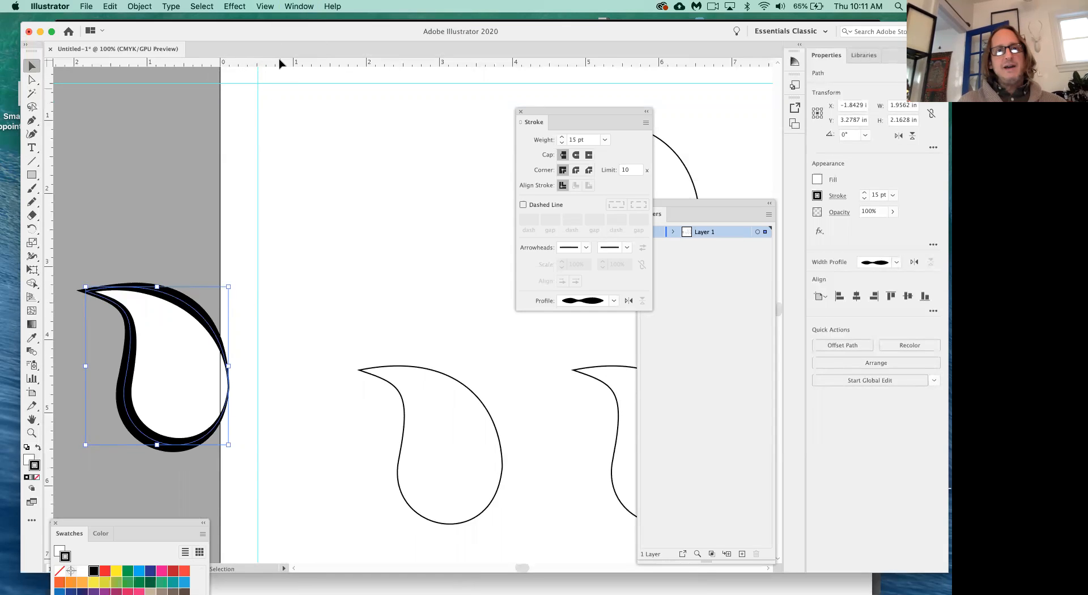
{"action": "left_click", "coordinate": [309, 6]}
{"action": "left_click", "coordinate": [321, 115]}
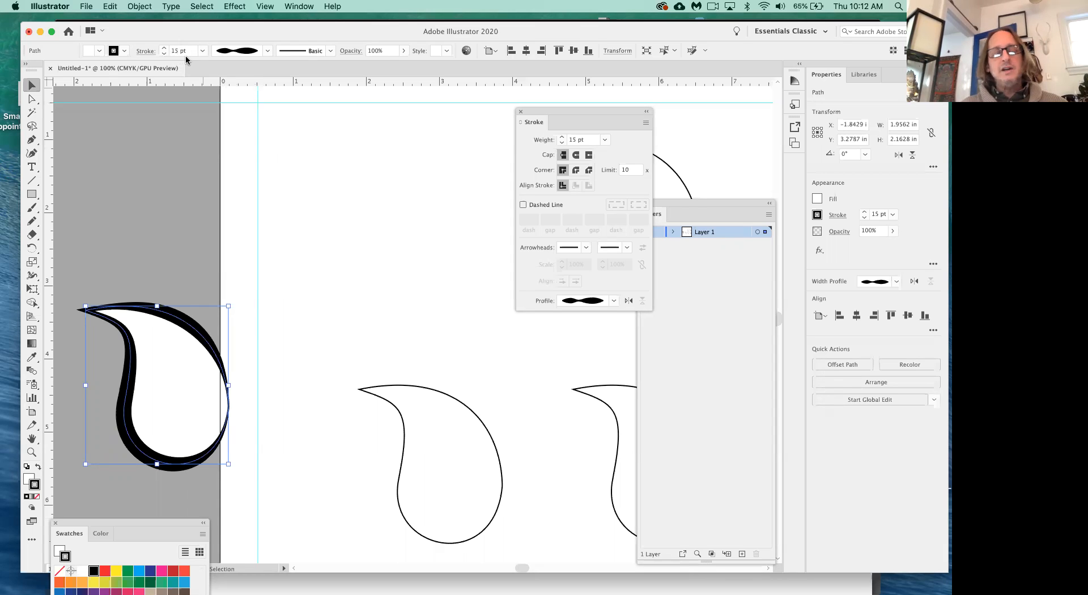
{"action": "left_click", "coordinate": [268, 52]}
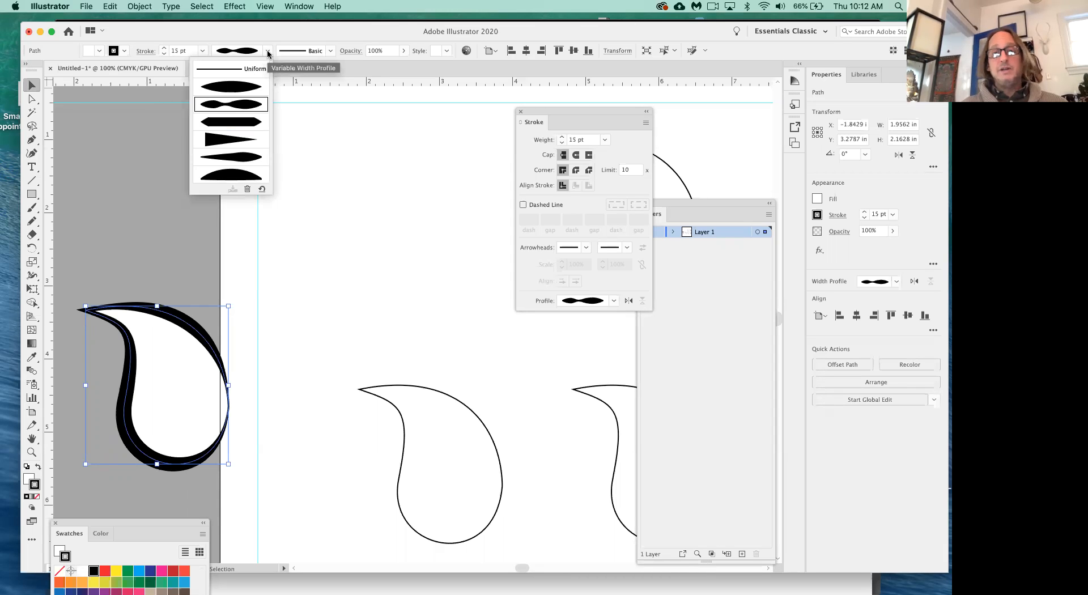
{"action": "left_click", "coordinate": [269, 53]}
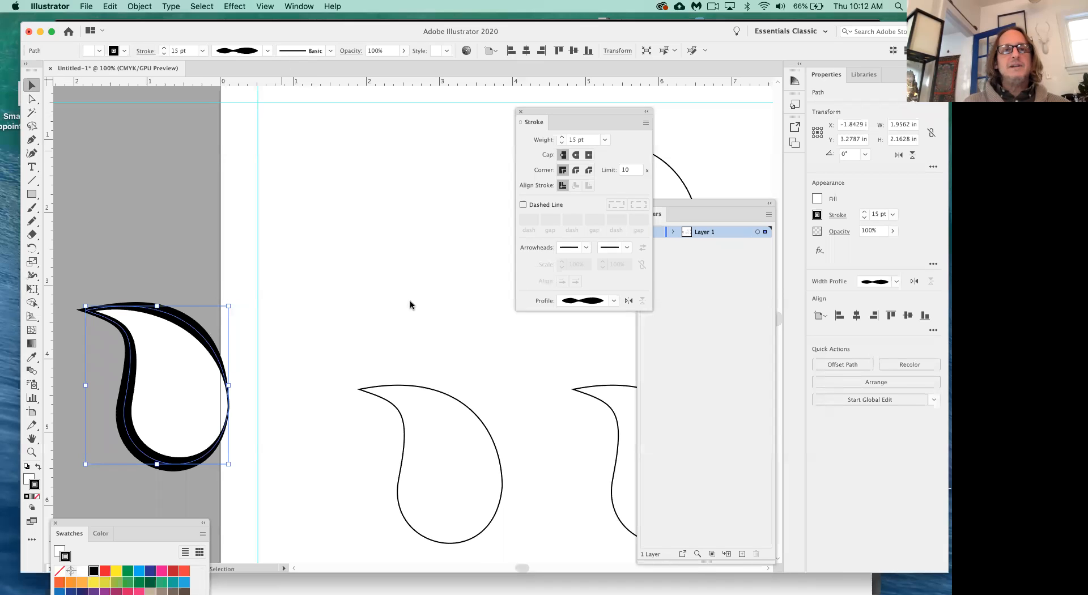
Switch to the Pencil tool and reduce the selected leaf's stroke weight step by step to 4 pt
{"action": "left_click", "coordinate": [32, 208]}
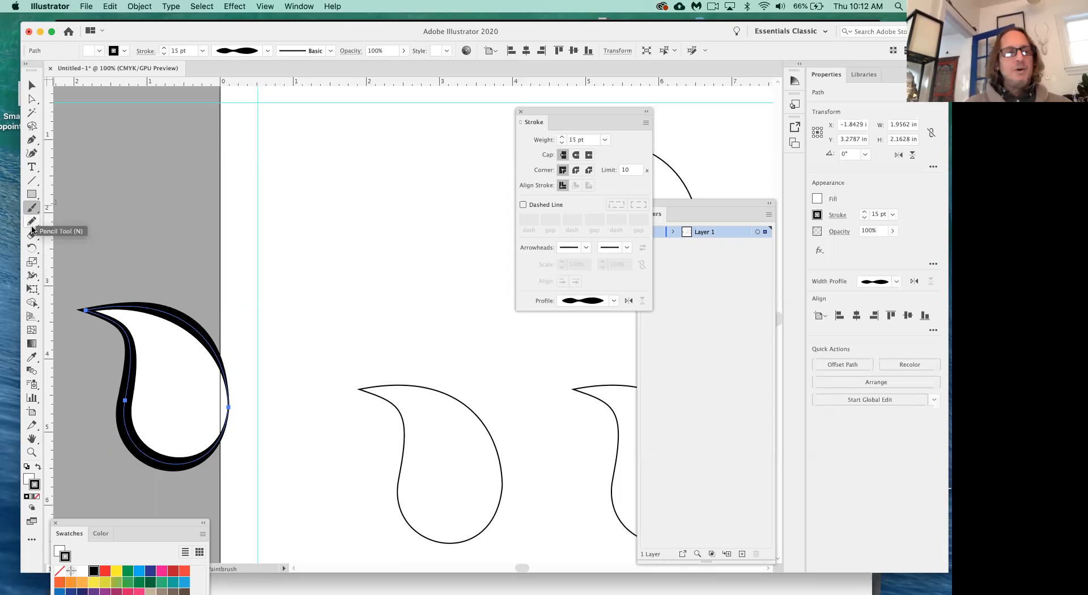
{"action": "left_click", "coordinate": [33, 221]}
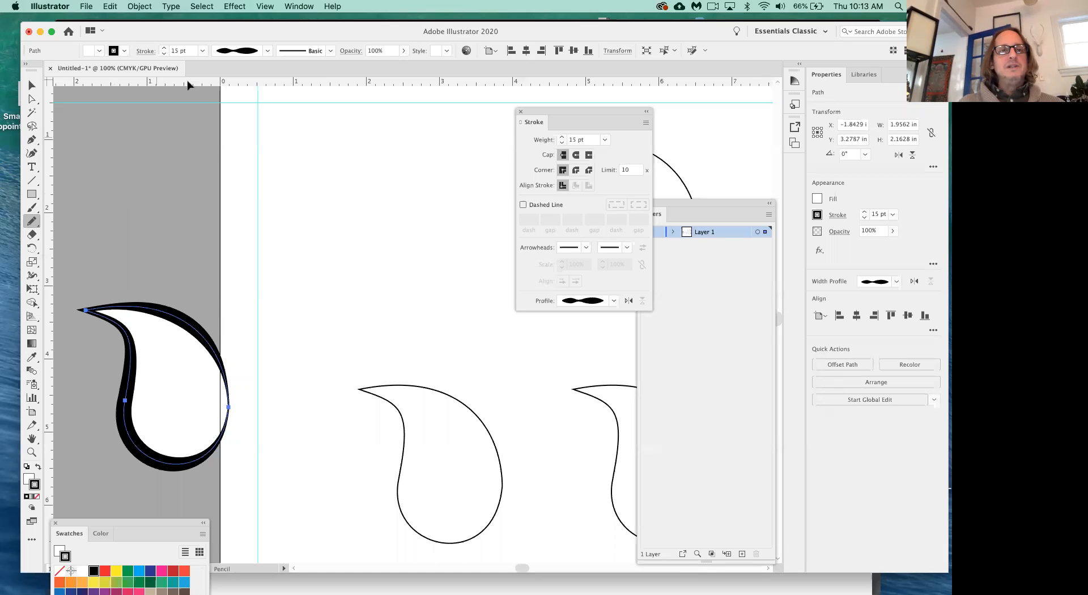
{"action": "left_click", "coordinate": [162, 52]}
{"action": "left_click", "coordinate": [162, 52]}
{"action": "left_click", "coordinate": [161, 52]}
{"action": "left_click", "coordinate": [162, 53]}
{"action": "mouse_move", "coordinate": [565, 113]}
{"action": "left_mouse_down"}
{"action": "mouse_move", "coordinate": [548, 149]}
{"action": "mouse_move", "coordinate": [559, 138]}
{"action": "left_mouse_up"}
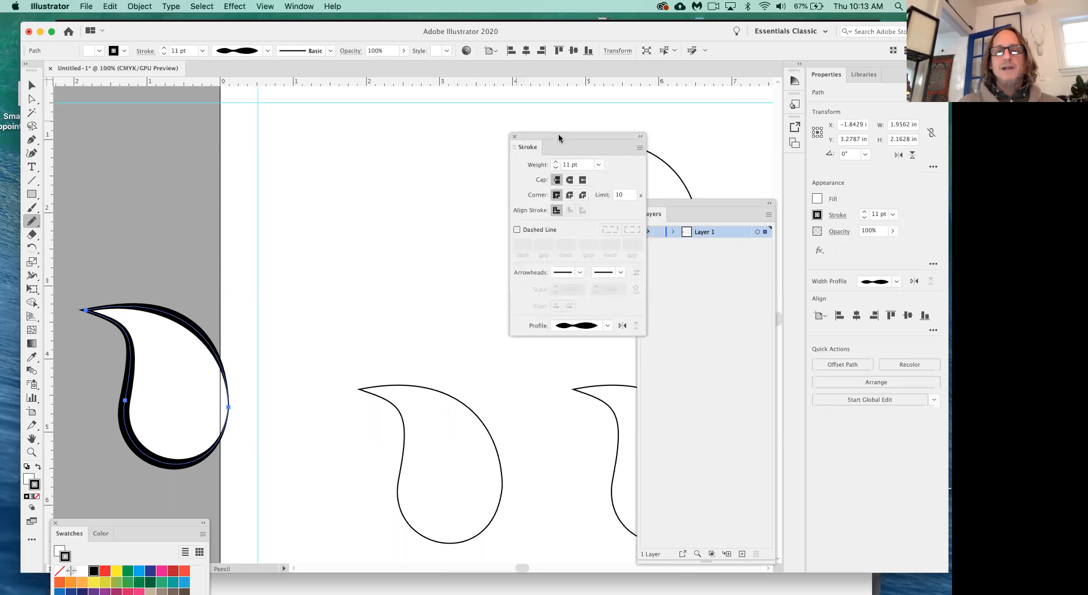
{"action": "left_click", "coordinate": [556, 168]}
{"action": "left_click", "coordinate": [556, 168]}
{"action": "left_click", "coordinate": [556, 168]}
{"action": "left_click", "coordinate": [555, 168]}
{"action": "left_click", "coordinate": [554, 168]}
{"action": "left_click", "coordinate": [554, 168]}
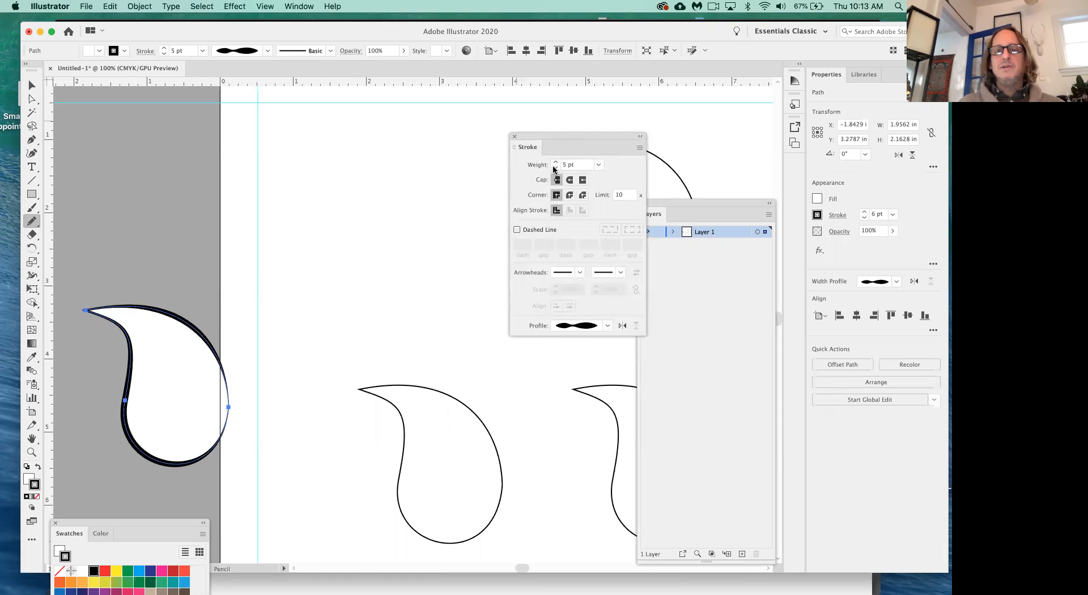
{"action": "left_click", "coordinate": [555, 168]}
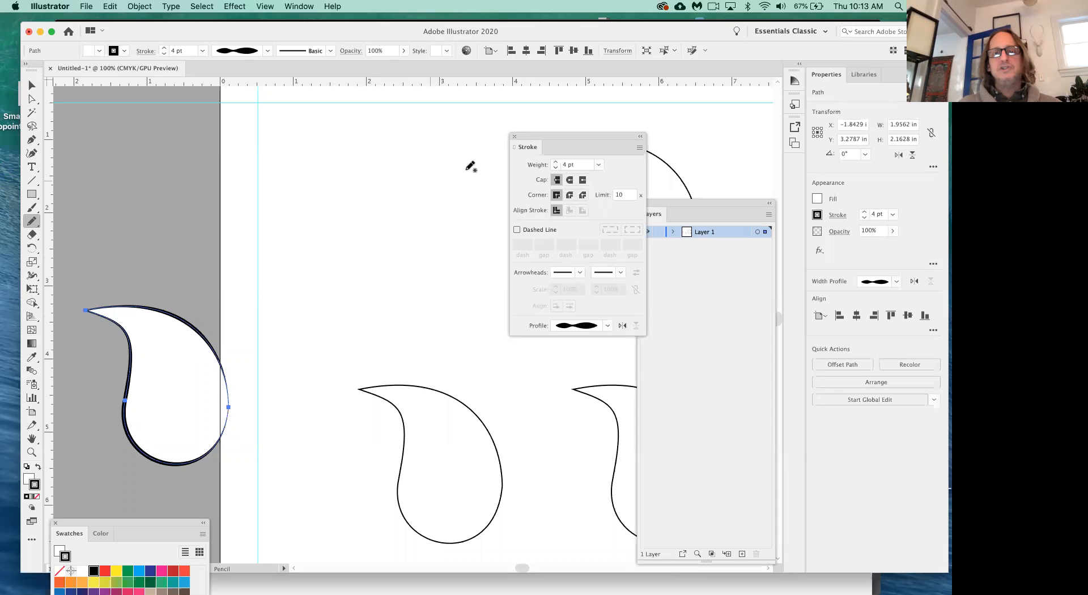
Remove the pasteboard leaf's stroke, reapply it at 10 pt with Width Profile 2, and deselect the leaf
{"action": "left_click", "coordinate": [556, 162]}
{"action": "left_click", "coordinate": [556, 162]}
{"action": "left_click_drag", "start_coordinate": [556, 163], "coordinate": [557, 168]}
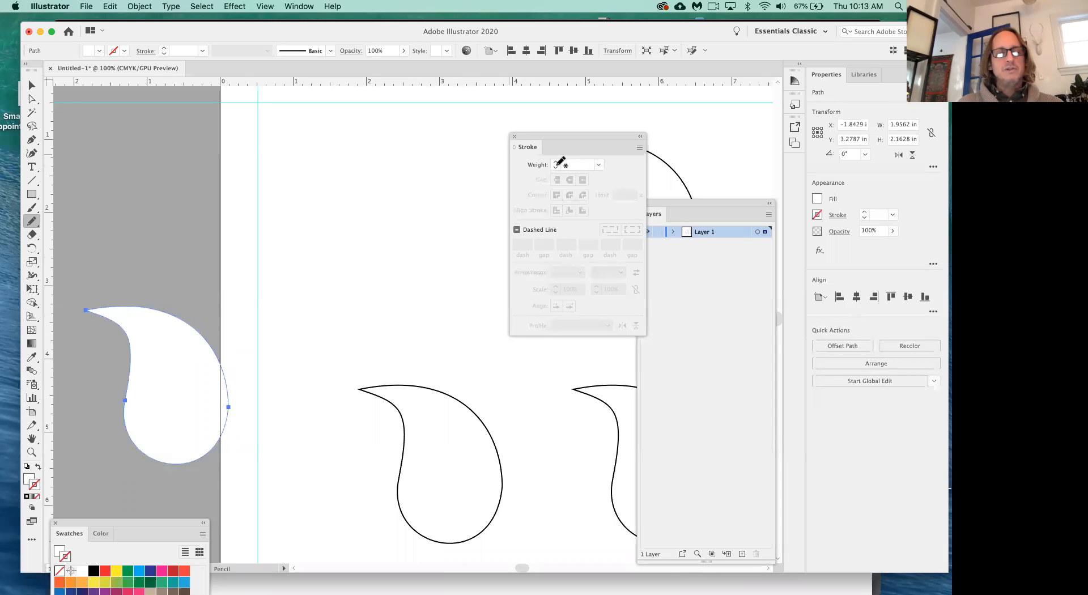
{"action": "left_click", "coordinate": [557, 163]}
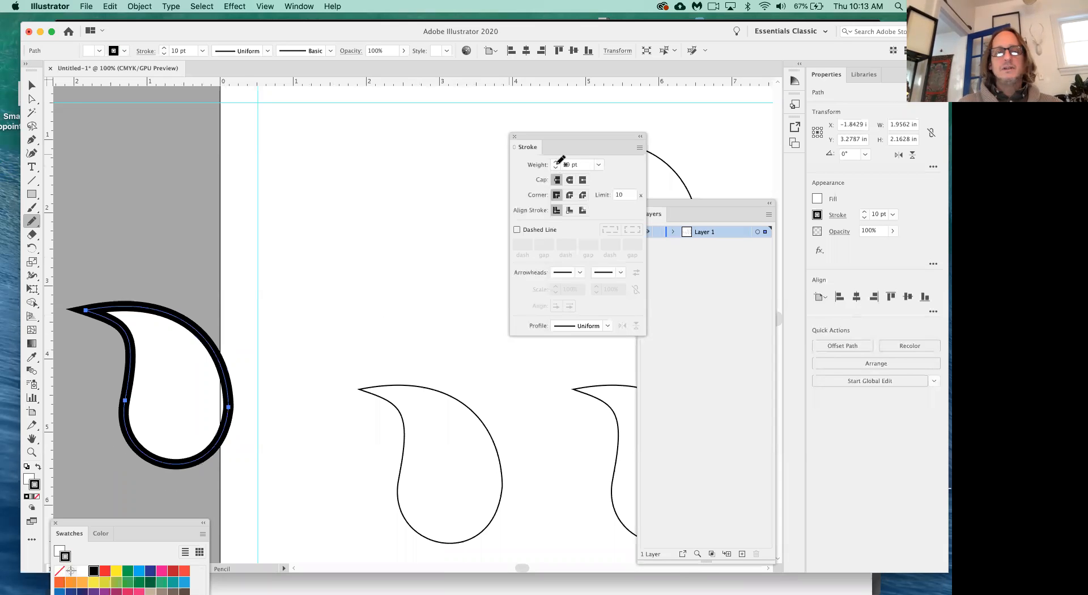
{"action": "left_click", "coordinate": [602, 328]}
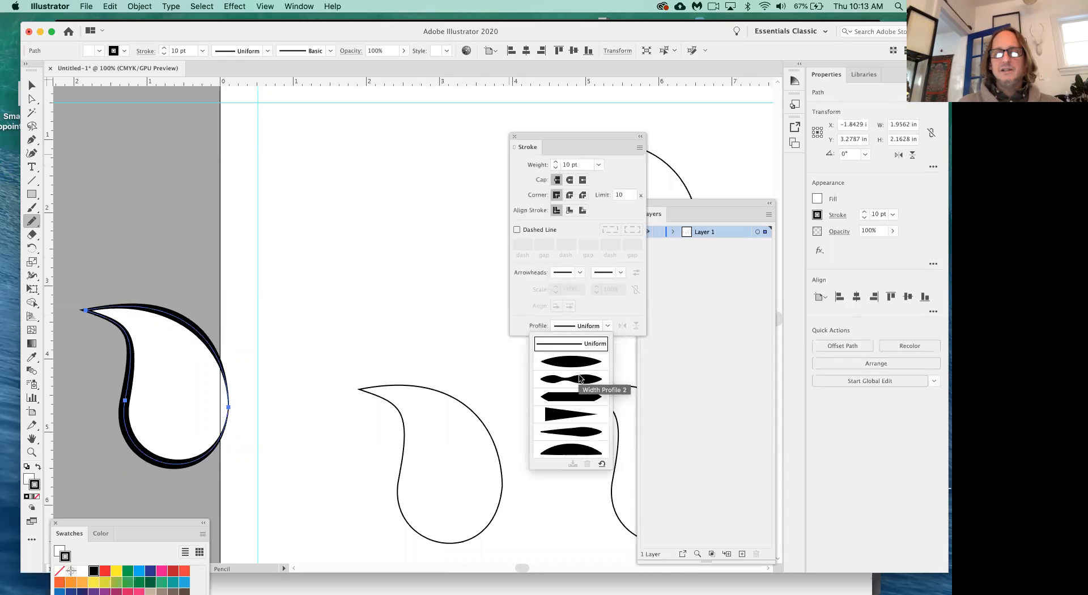
{"action": "left_click", "coordinate": [592, 379]}
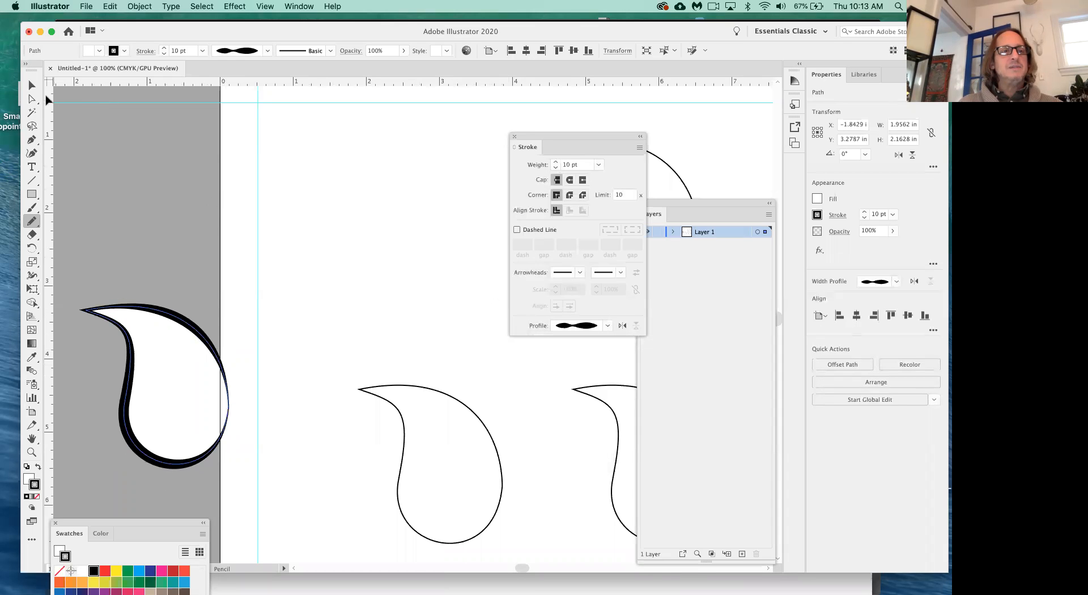
{"action": "left_click", "coordinate": [31, 85]}
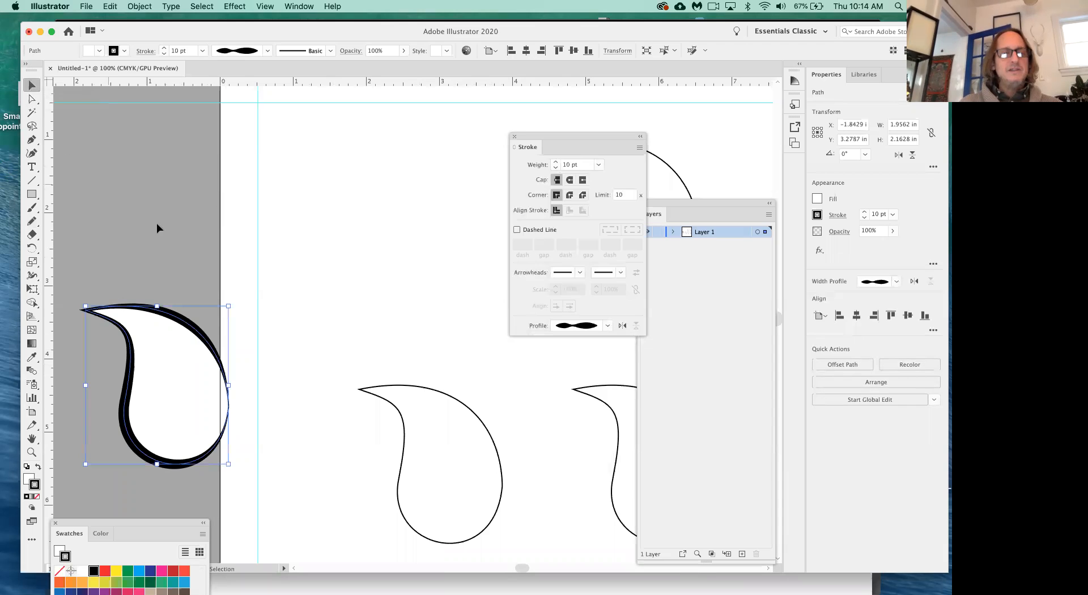
{"action": "left_click", "coordinate": [202, 274]}
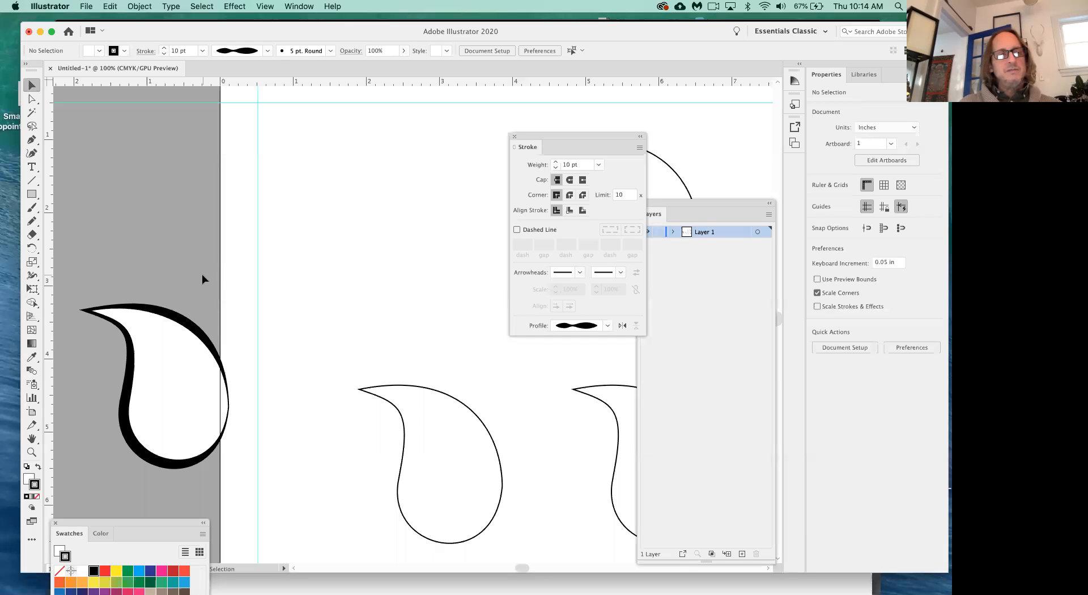
Activate the Pencil tool with nothing selected and set its stroke to 4 pt with Width Profile 2
{"action": "left_click", "coordinate": [31, 221]}
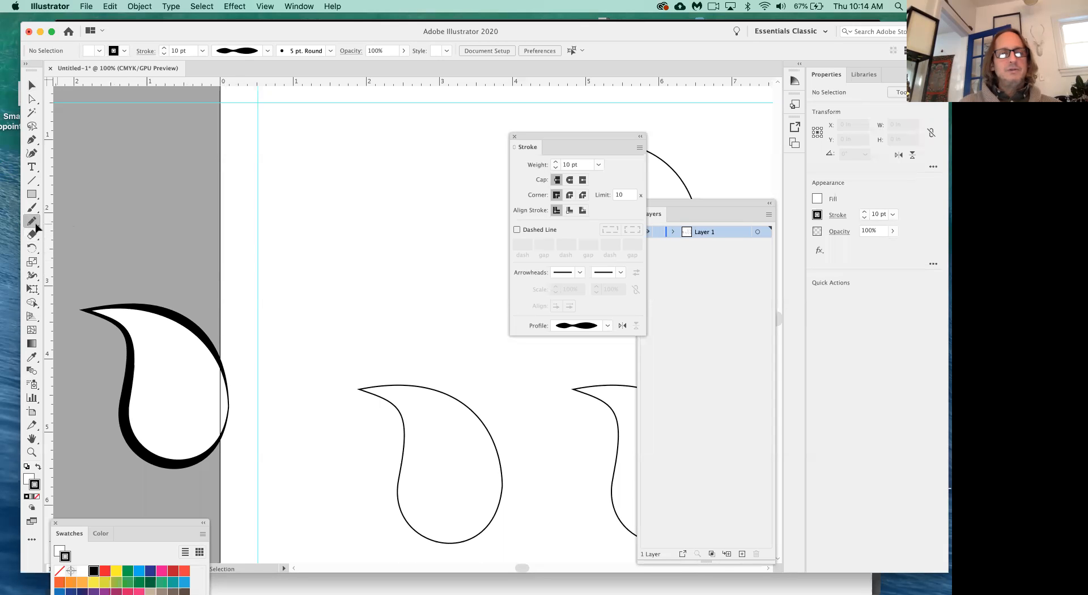
{"action": "left_click", "coordinate": [557, 163]}
{"action": "left_click", "coordinate": [556, 162]}
{"action": "left_click", "coordinate": [557, 162]}
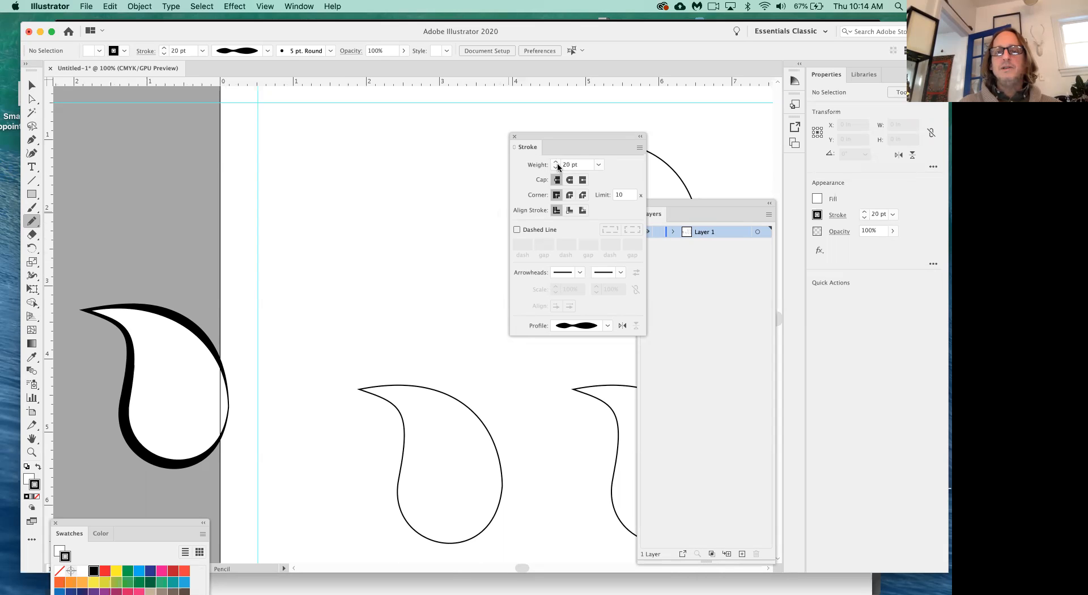
{"action": "left_click", "coordinate": [556, 167]}
{"action": "left_click", "coordinate": [556, 168]}
{"action": "left_click", "coordinate": [557, 168]}
{"action": "left_click", "coordinate": [556, 168]}
{"action": "left_click", "coordinate": [556, 168]}
{"action": "left_click", "coordinate": [556, 167]}
{"action": "left_click", "coordinate": [556, 169]}
{"action": "left_click", "coordinate": [556, 168]}
{"action": "left_click", "coordinate": [556, 169]}
{"action": "left_click", "coordinate": [556, 168]}
{"action": "left_click", "coordinate": [556, 168]}
{"action": "left_click", "coordinate": [556, 168]}
{"action": "left_click", "coordinate": [556, 169]}
{"action": "left_click", "coordinate": [556, 168]}
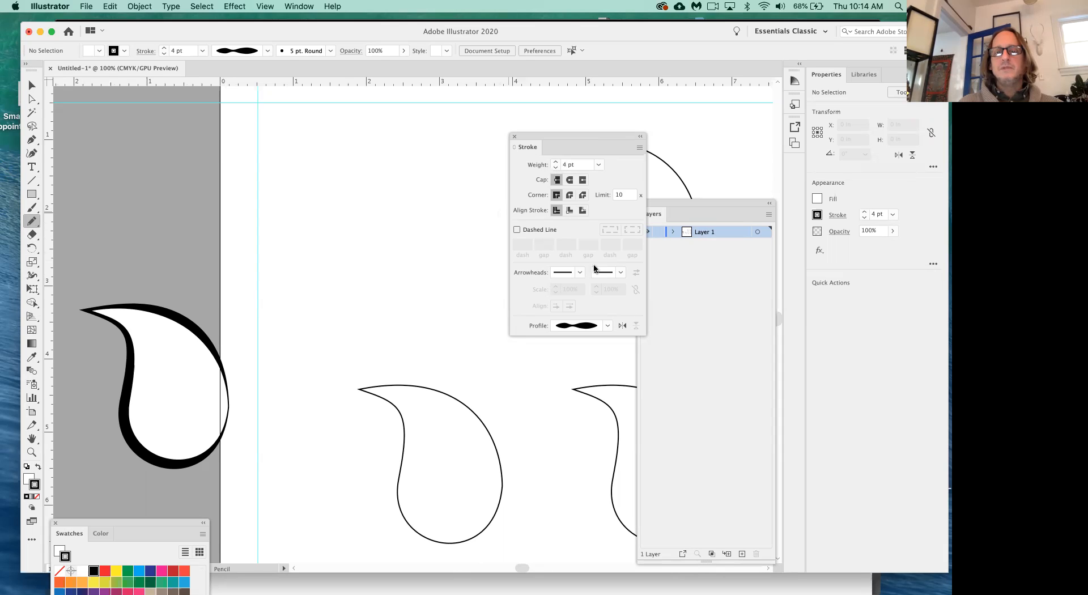
{"action": "left_click", "coordinate": [607, 326]}
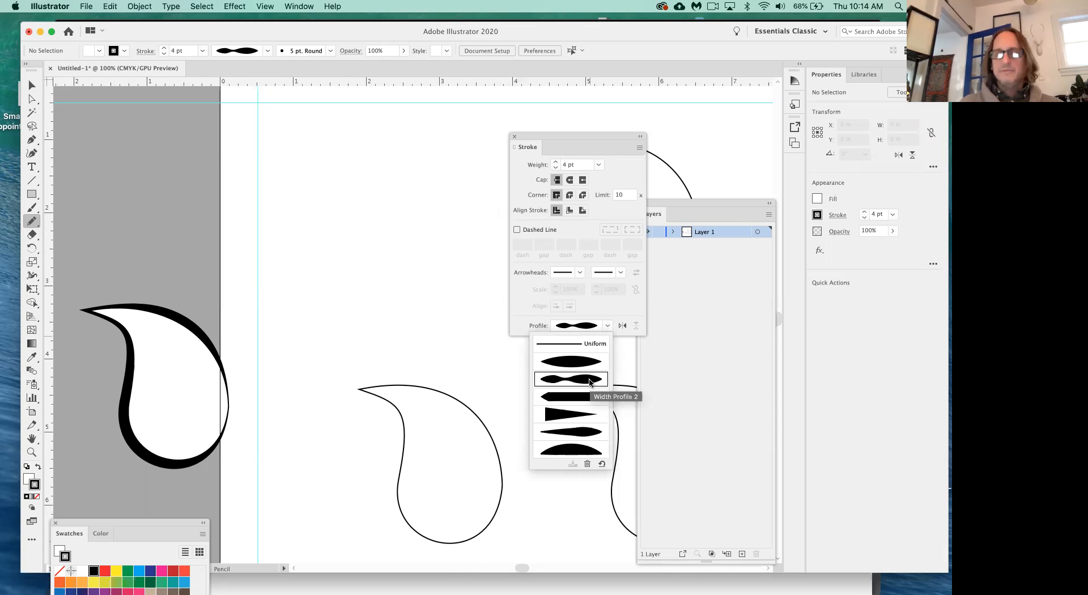
{"action": "left_click", "coordinate": [589, 380]}
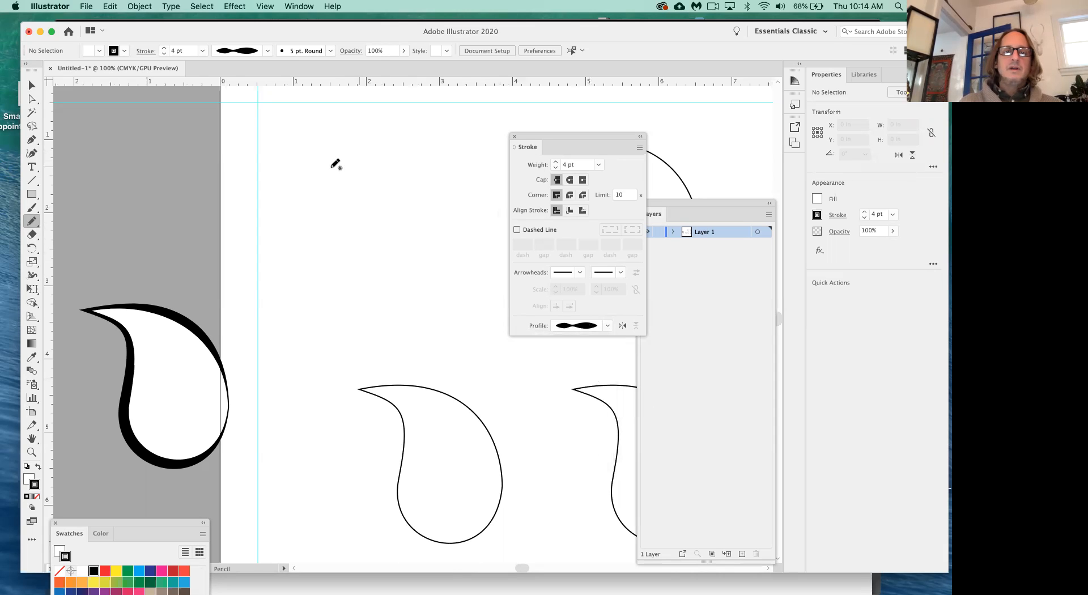
Draw a closed freehand leaf about 1.70 x 1.87 in with the Pencil tool in the artboard's empty upper-left area
{"action": "mouse_move", "coordinate": [309, 171]}
{"action": "left_mouse_down"}
{"action": "mouse_move", "coordinate": [357, 161]}
{"action": "mouse_move", "coordinate": [410, 183]}
{"action": "mouse_move", "coordinate": [434, 223]}
{"action": "mouse_move", "coordinate": [420, 279]}
{"action": "left_mouse_up"}
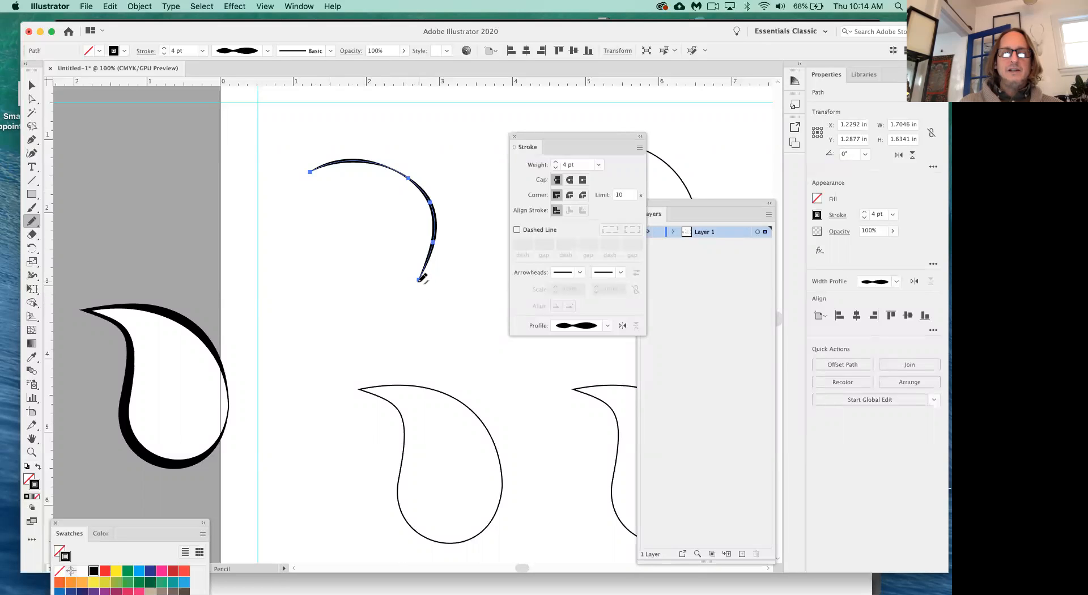
{"action": "mouse_move", "coordinate": [419, 278]}
{"action": "left_mouse_down"}
{"action": "mouse_move", "coordinate": [367, 292]}
{"action": "mouse_move", "coordinate": [344, 237]}
{"action": "left_mouse_up"}
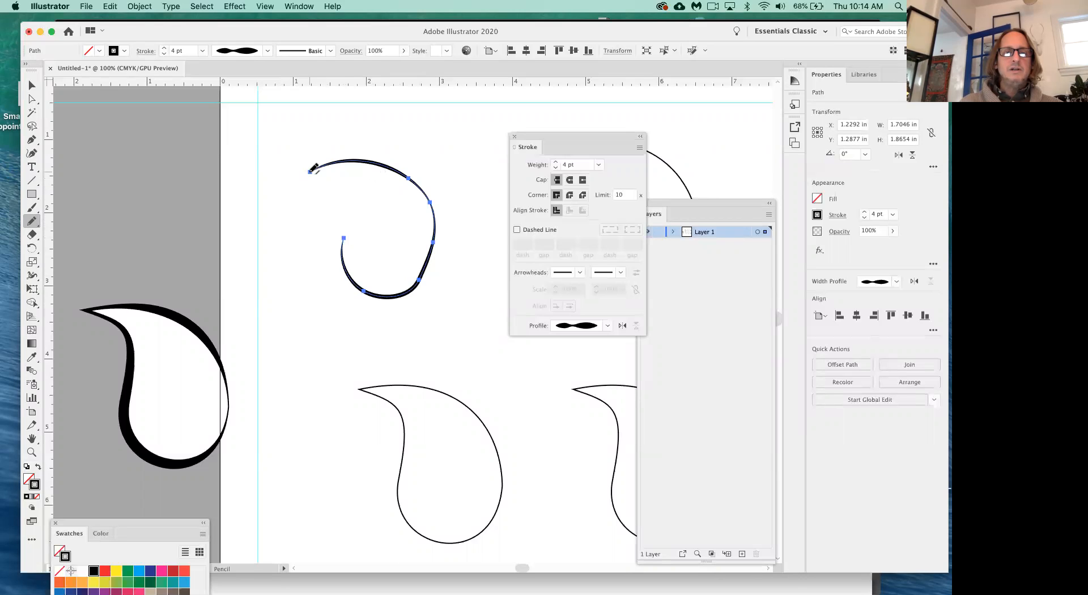
{"action": "mouse_move", "coordinate": [311, 170]}
{"action": "left_mouse_down"}
{"action": "mouse_move", "coordinate": [339, 173]}
{"action": "mouse_move", "coordinate": [358, 196]}
{"action": "mouse_move", "coordinate": [343, 238]}
{"action": "left_mouse_up"}
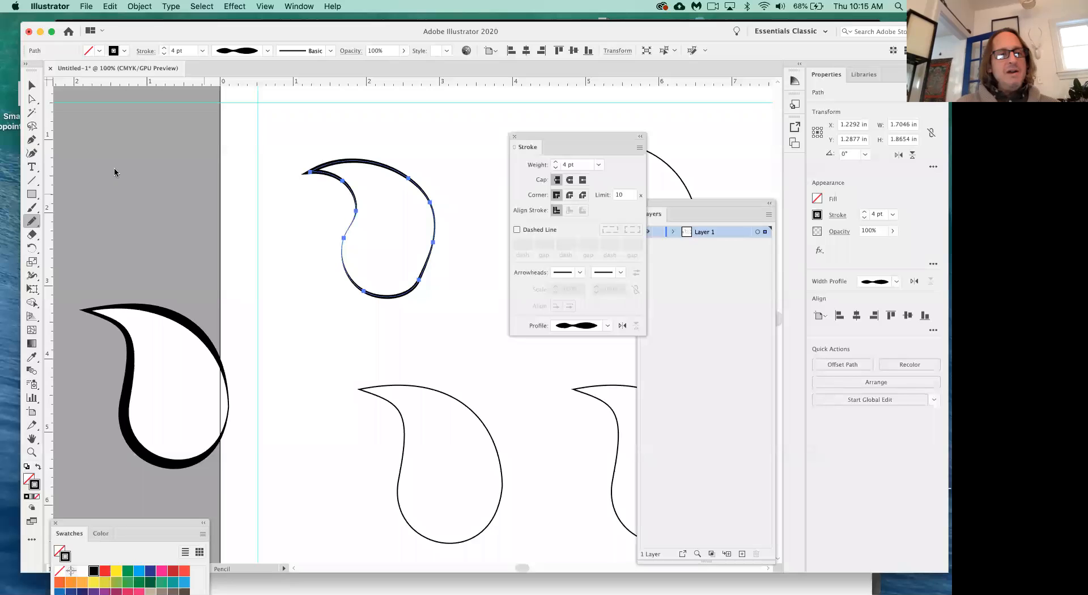
Move the pencil-drawn leaf onto the pasteboard, directly above the 10 pt leaf
{"action": "left_click", "coordinate": [40, 83]}
{"action": "left_click", "coordinate": [346, 267]}
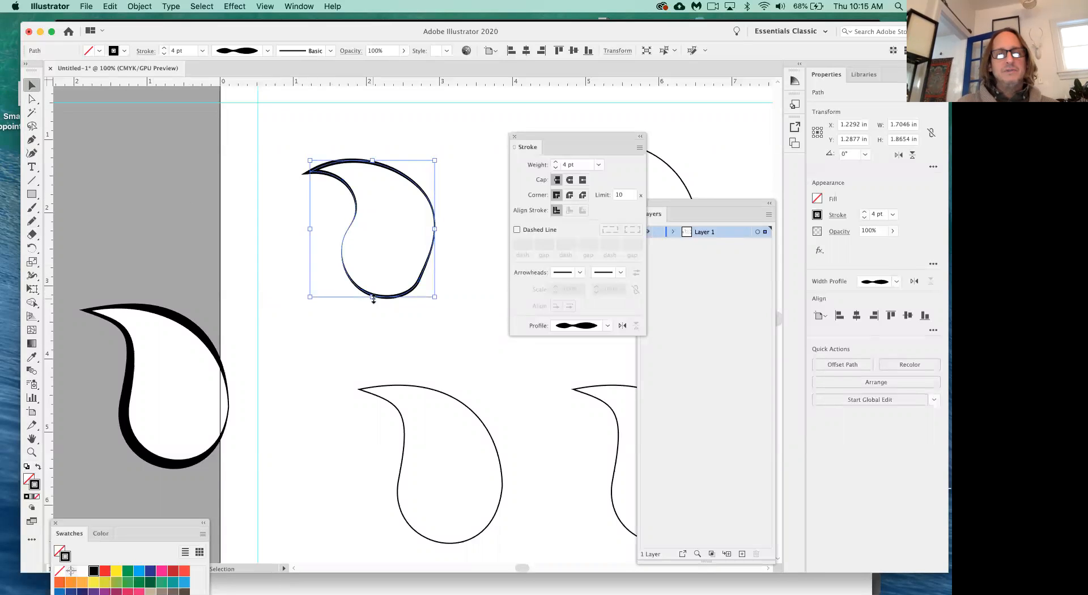
{"action": "left_click_drag", "start_coordinate": [383, 299], "coordinate": [142, 294]}
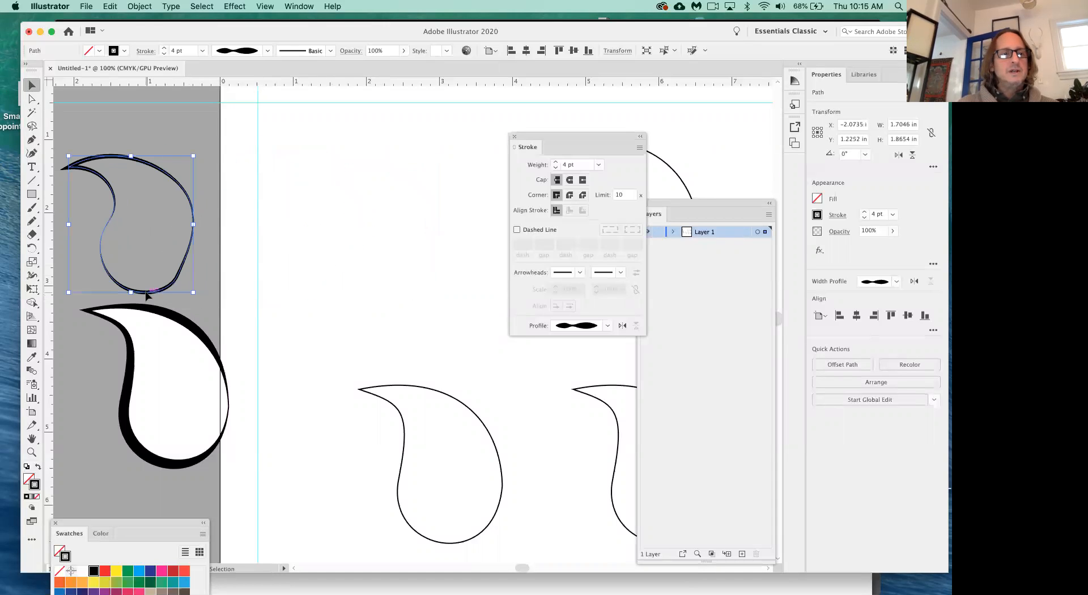
With nothing selected, paint an open curve about 1.98 x 1.94 in with the Paintbrush tool in the artboard's empty upper-left area
{"action": "left_click", "coordinate": [33, 208]}
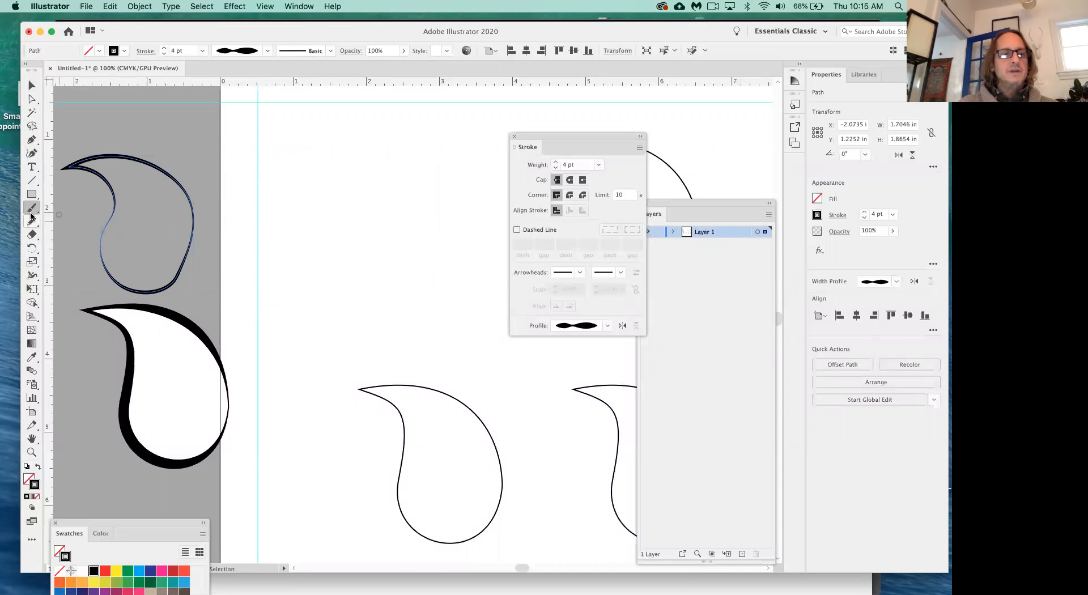
{"action": "left_click", "coordinate": [34, 213]}
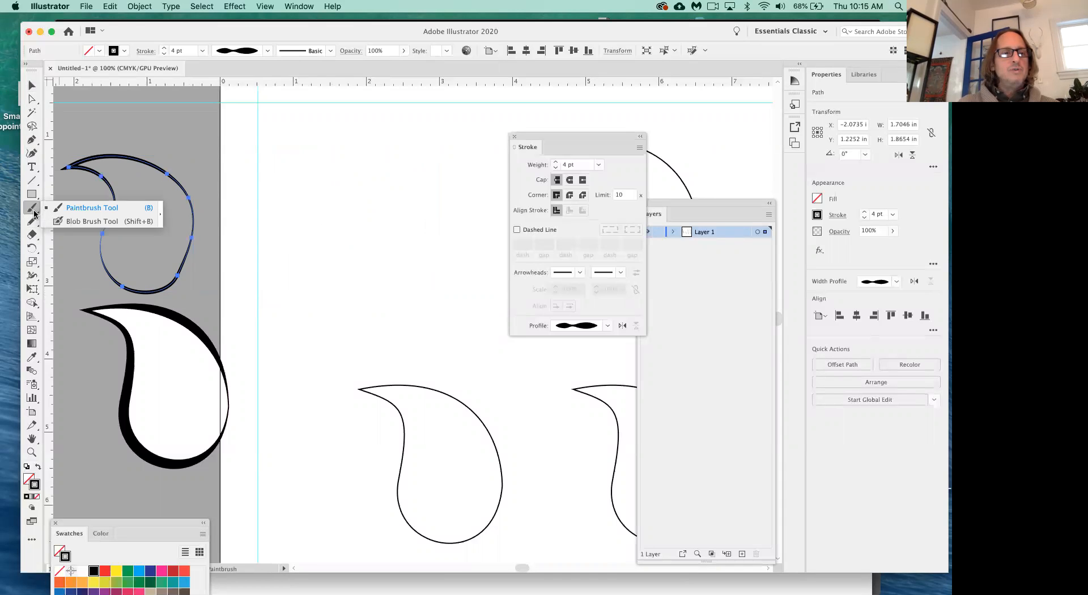
{"action": "left_click", "coordinate": [81, 207]}
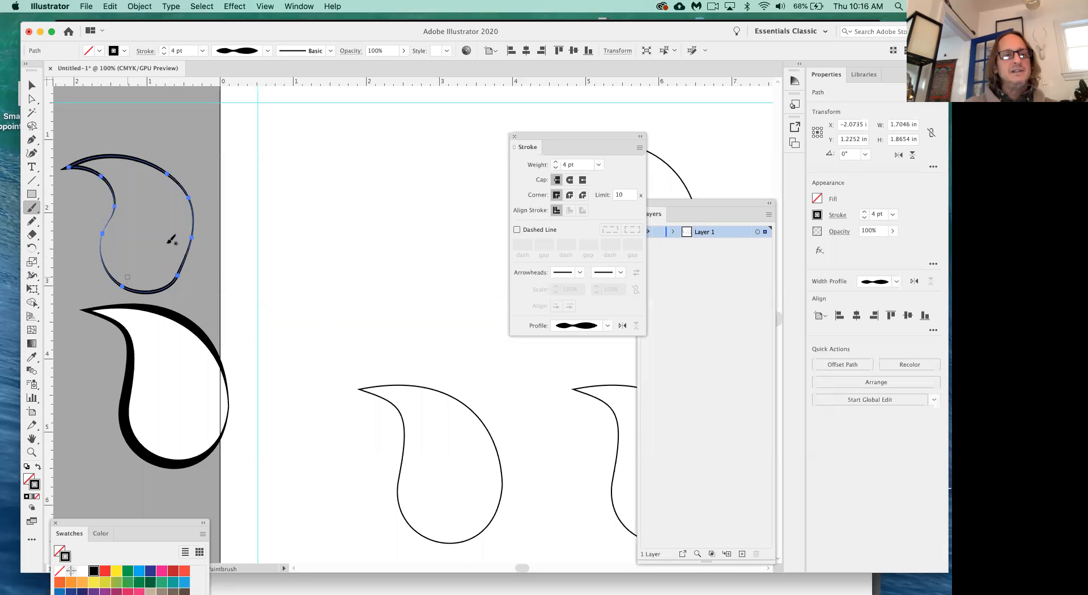
{"action": "left_click", "coordinate": [32, 86]}
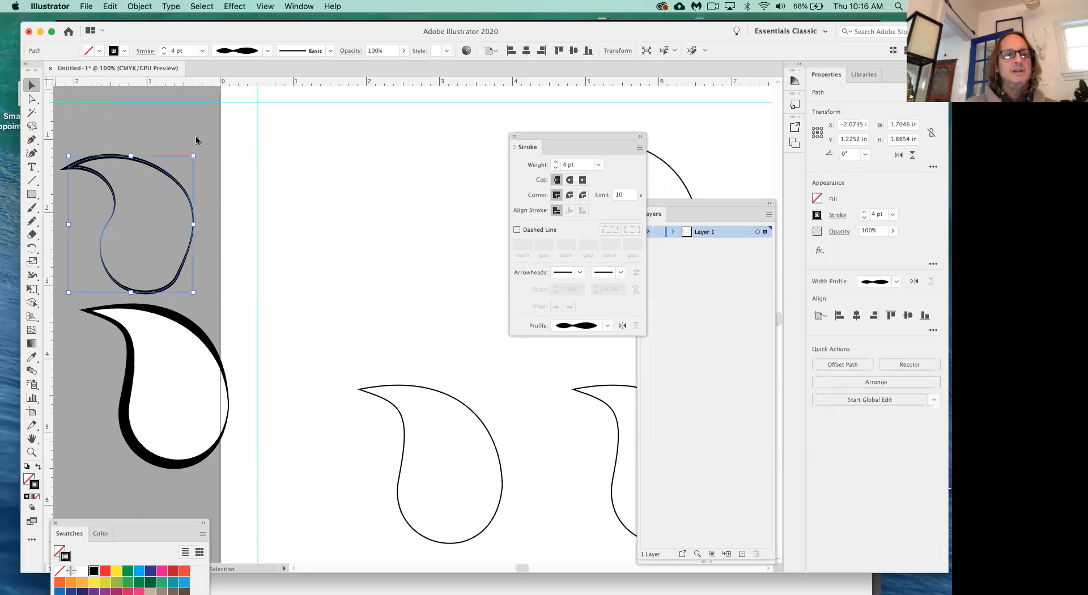
{"action": "left_click", "coordinate": [296, 204]}
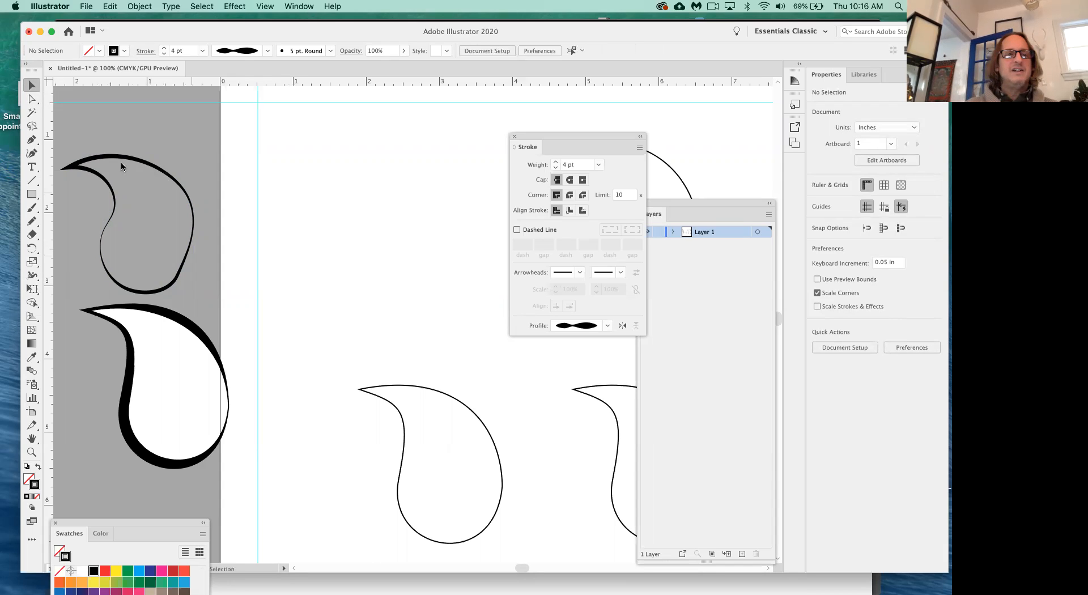
{"action": "left_click", "coordinate": [32, 208]}
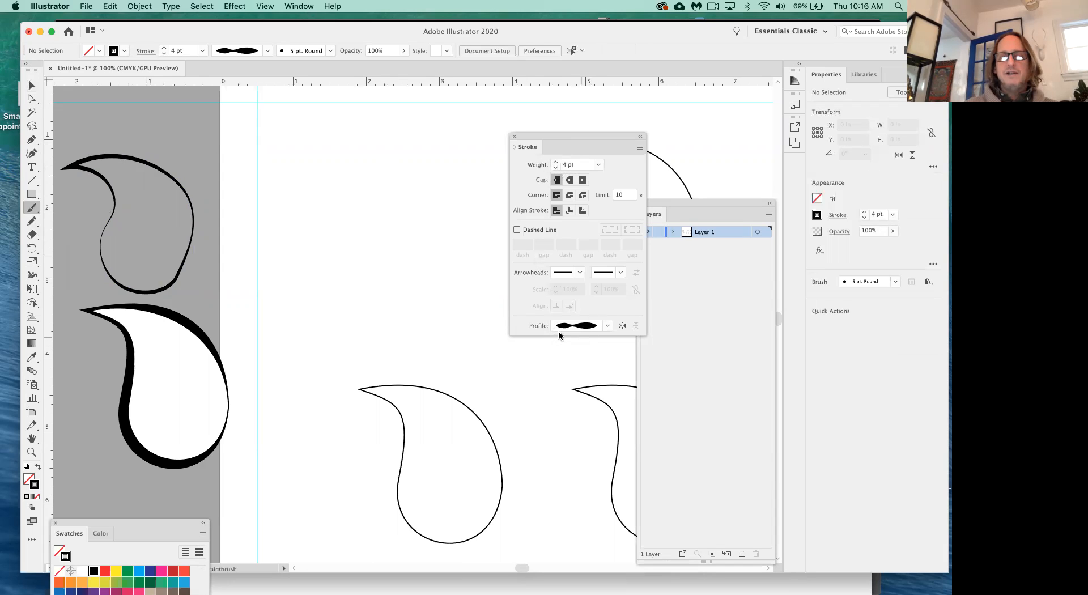
{"action": "mouse_move", "coordinate": [322, 158]}
{"action": "left_mouse_down"}
{"action": "mouse_move", "coordinate": [372, 152]}
{"action": "mouse_move", "coordinate": [447, 174]}
{"action": "mouse_move", "coordinate": [467, 230]}
{"action": "left_mouse_up"}
{"action": "left_click_drag", "start_coordinate": [458, 268], "coordinate": [431, 294]}
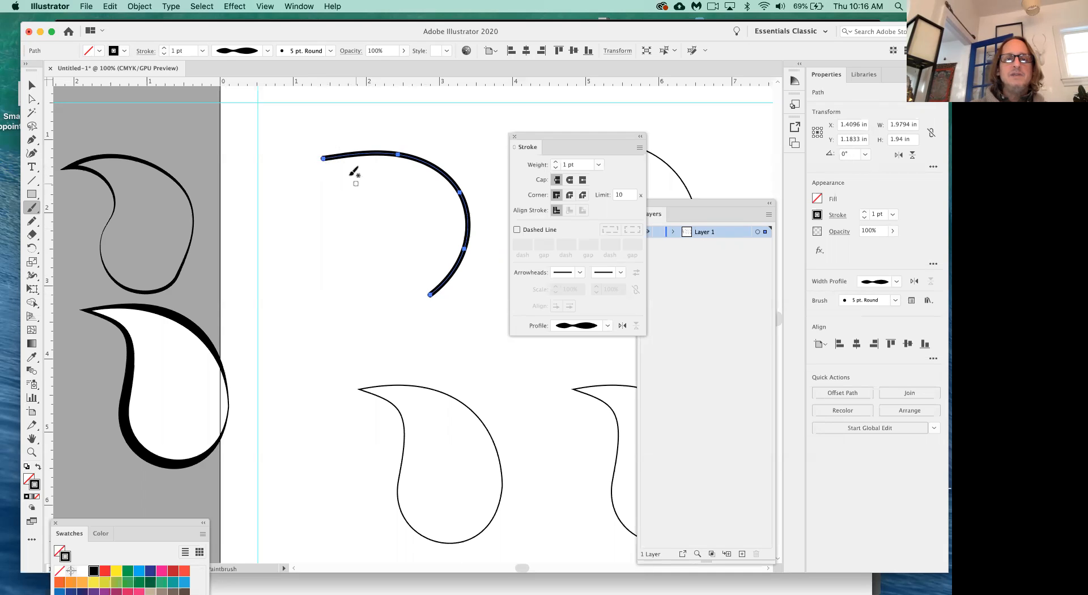
Try to paint the leaf's inner edge from the brushed curve's starting point, and undo the attempts
{"action": "left_click_drag", "start_coordinate": [324, 159], "coordinate": [374, 244]}
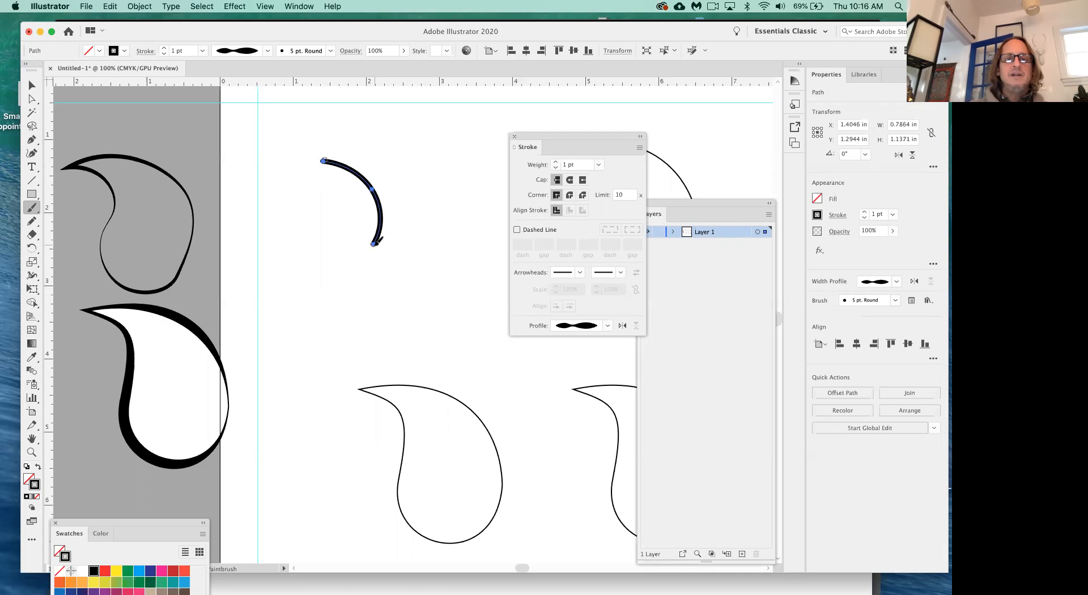
{"action": "key", "text": "super+z"}
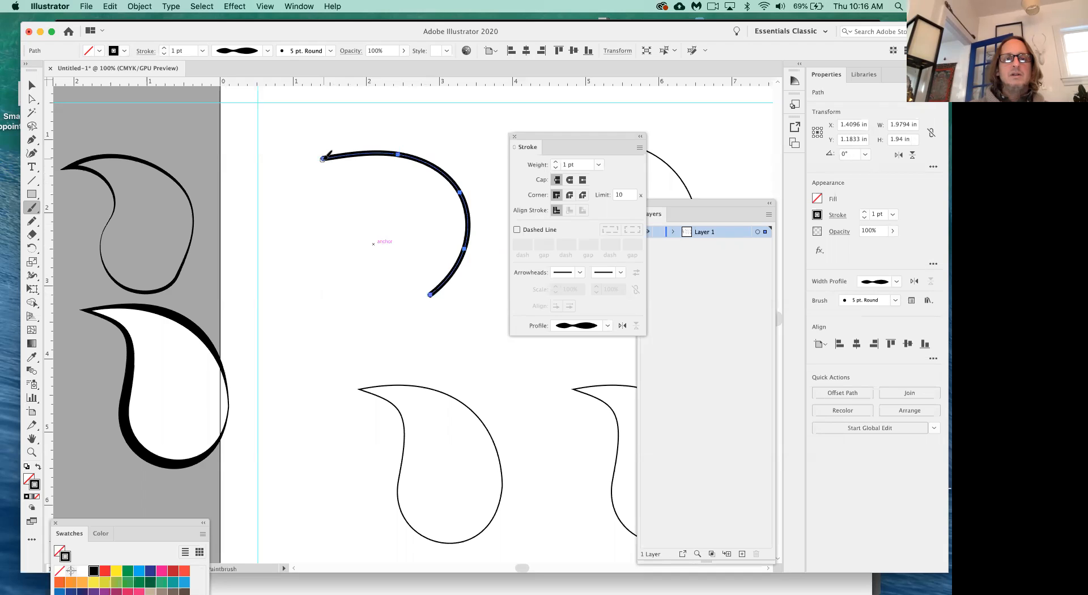
{"action": "key", "text": "super+z"}
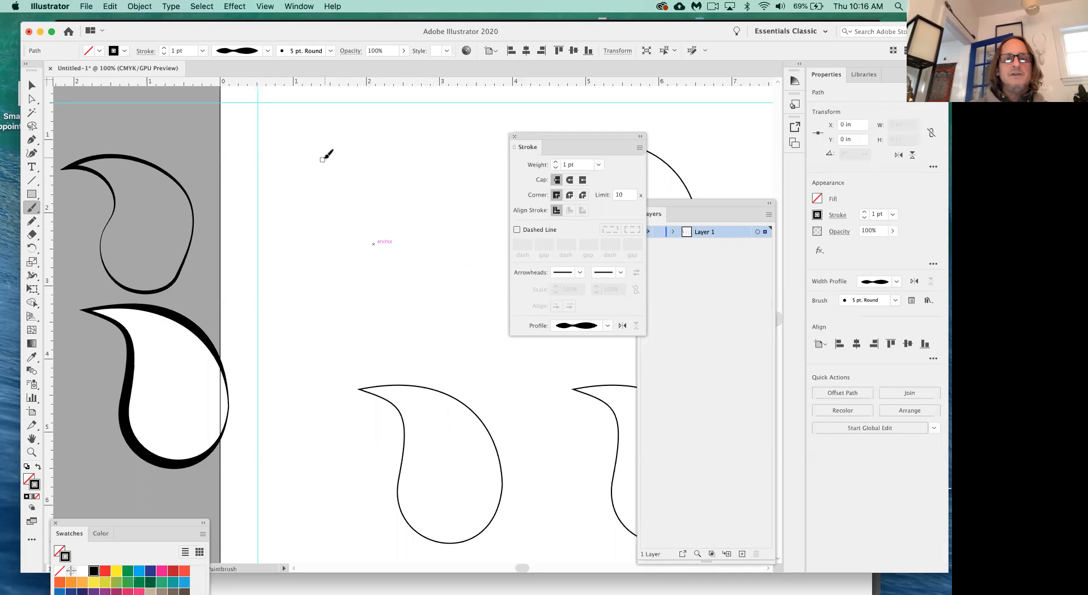
{"action": "key", "text": "super+shift+z"}
{"action": "mouse_move", "coordinate": [324, 158]}
{"action": "left_mouse_down"}
{"action": "mouse_move", "coordinate": [340, 164]}
{"action": "mouse_move", "coordinate": [342, 250]}
{"action": "left_mouse_up"}
{"action": "key", "text": "super+z"}
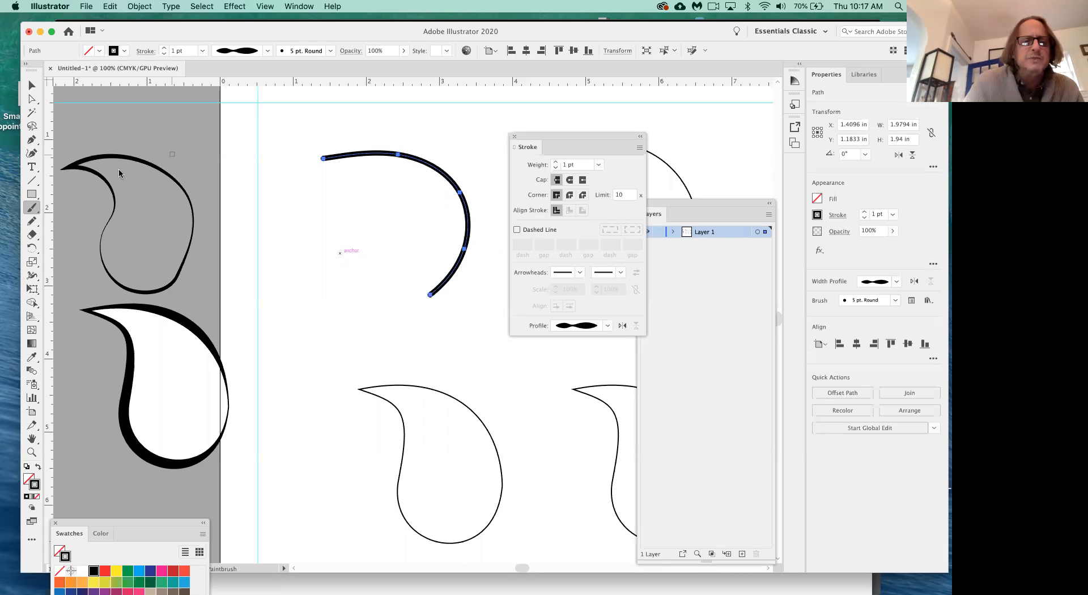
Give the leaf beside the brushed curve a 4 pt stroke with Width Profile 2, and deselect it
{"action": "scroll", "coordinate": [475, 117], "scroll_direction": "right", "scroll_amount": 1}
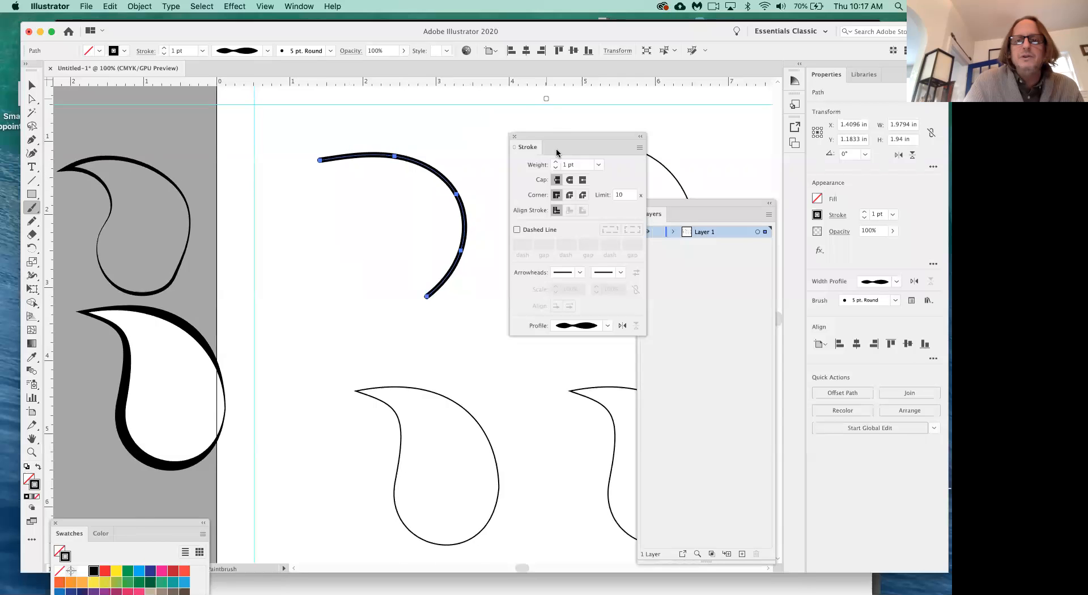
{"action": "mouse_move", "coordinate": [557, 152]}
{"action": "left_mouse_down"}
{"action": "mouse_move", "coordinate": [280, 342]}
{"action": "mouse_move", "coordinate": [301, 414]}
{"action": "mouse_move", "coordinate": [278, 363]}
{"action": "left_mouse_up"}
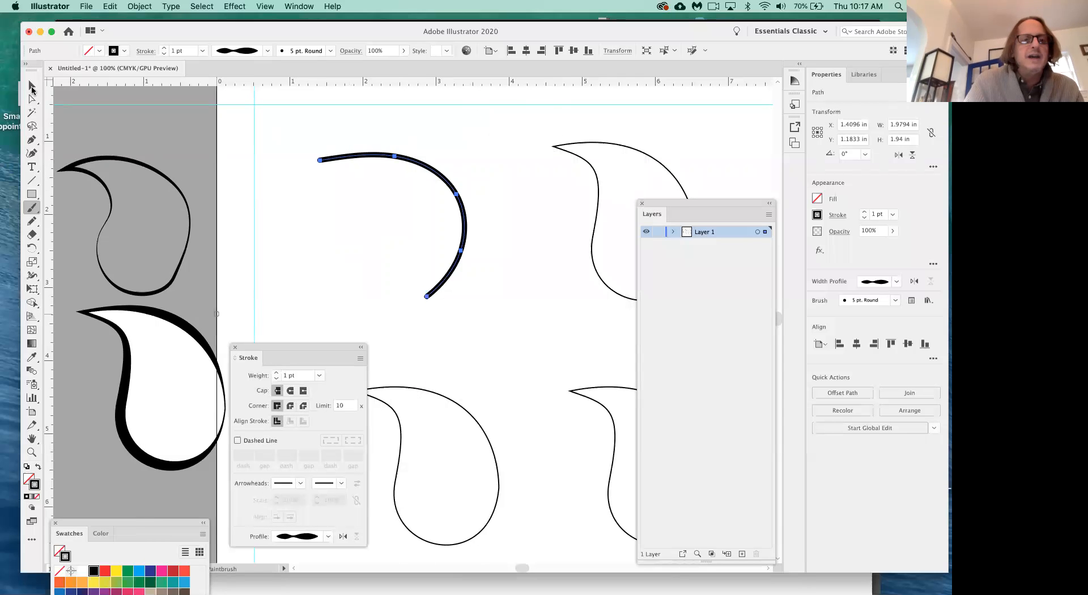
{"action": "left_click", "coordinate": [33, 85]}
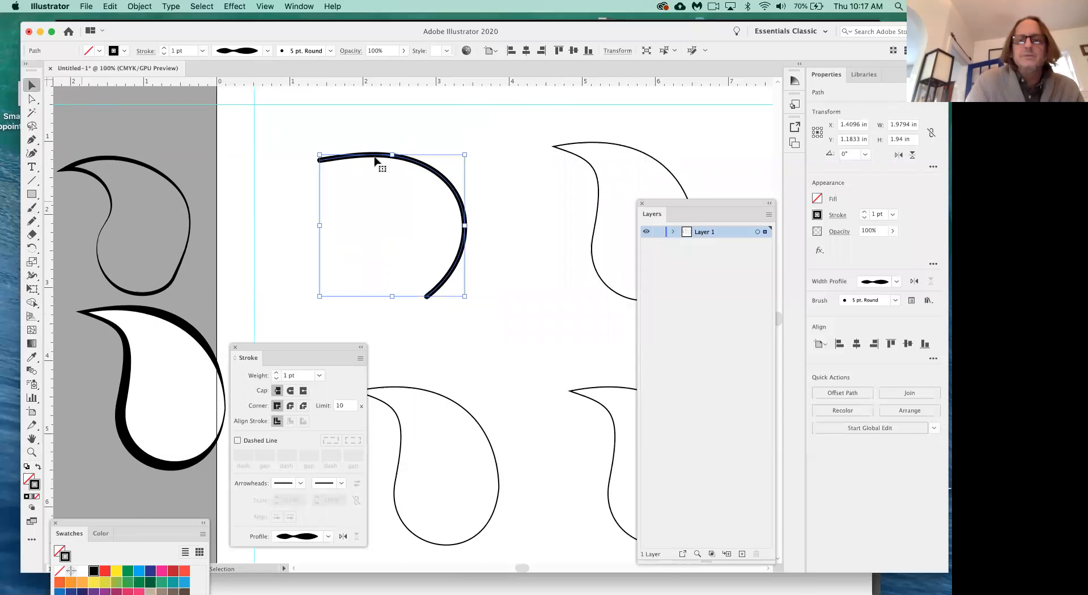
{"action": "left_click", "coordinate": [602, 196]}
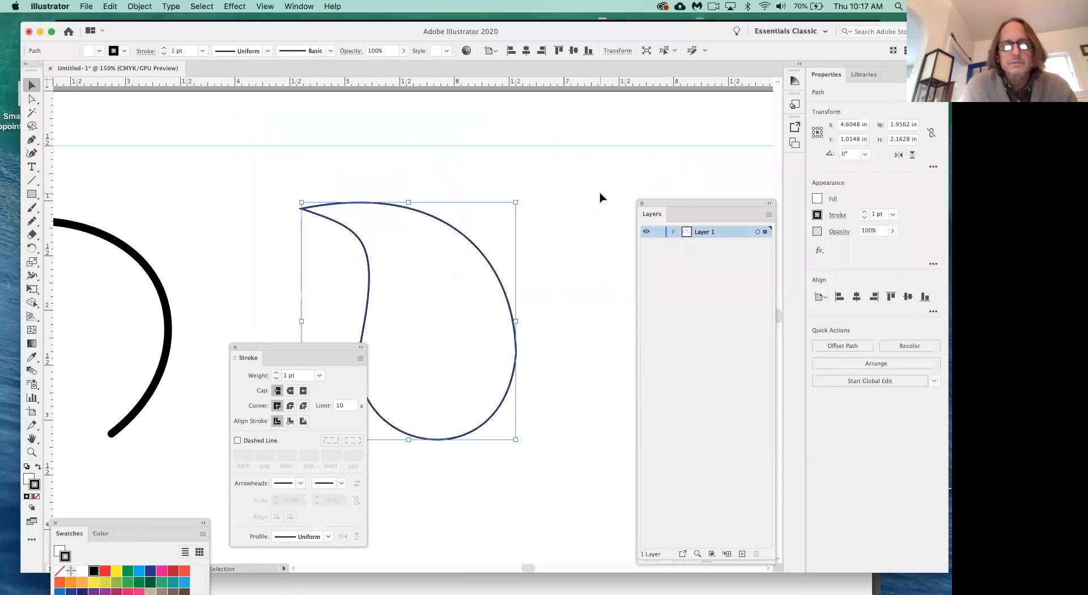
{"action": "left_click_drag", "start_coordinate": [295, 343], "coordinate": [373, 329]}
{"action": "mouse_move", "coordinate": [515, 280]}
{"action": "left_mouse_down"}
{"action": "mouse_move", "coordinate": [540, 238]}
{"action": "mouse_move", "coordinate": [555, 131]}
{"action": "mouse_move", "coordinate": [566, 136]}
{"action": "left_mouse_up"}
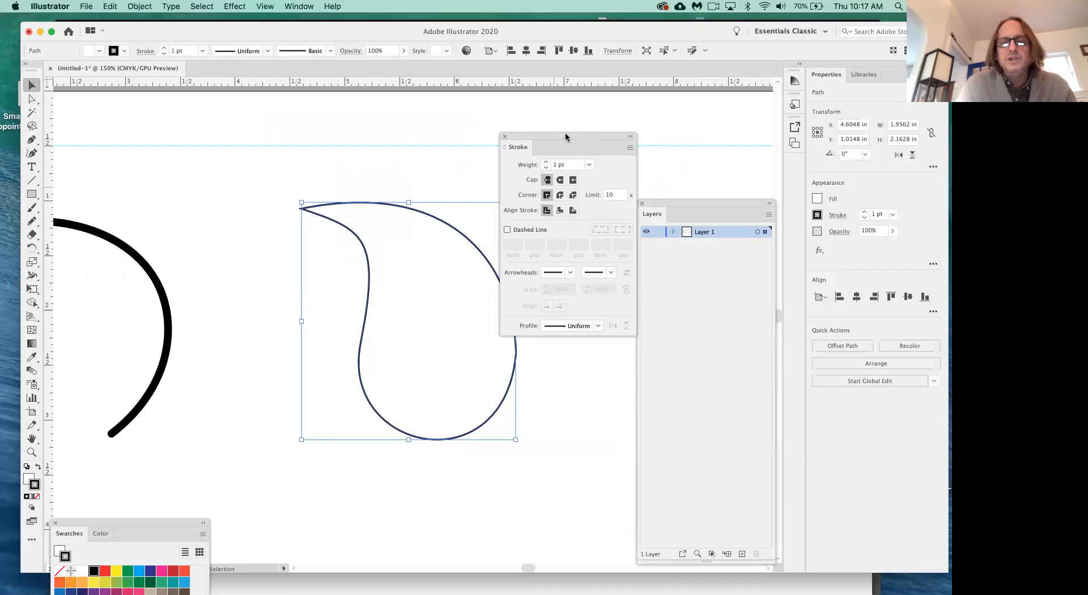
{"action": "left_click", "coordinate": [546, 163]}
{"action": "left_click", "coordinate": [546, 163]}
{"action": "left_click", "coordinate": [546, 162]}
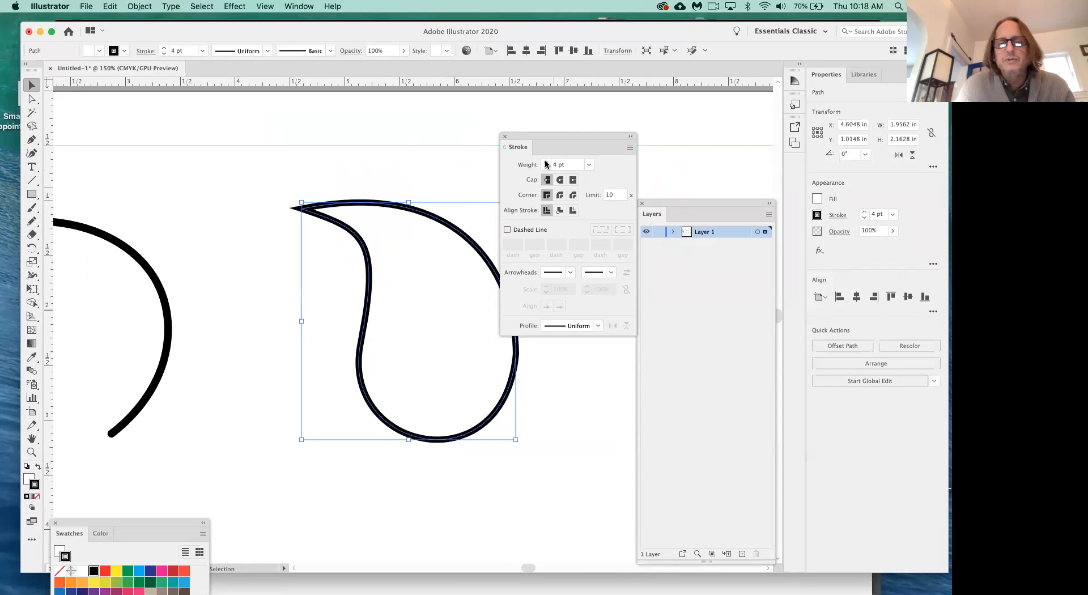
{"action": "left_click", "coordinate": [599, 325]}
{"action": "left_click", "coordinate": [578, 386]}
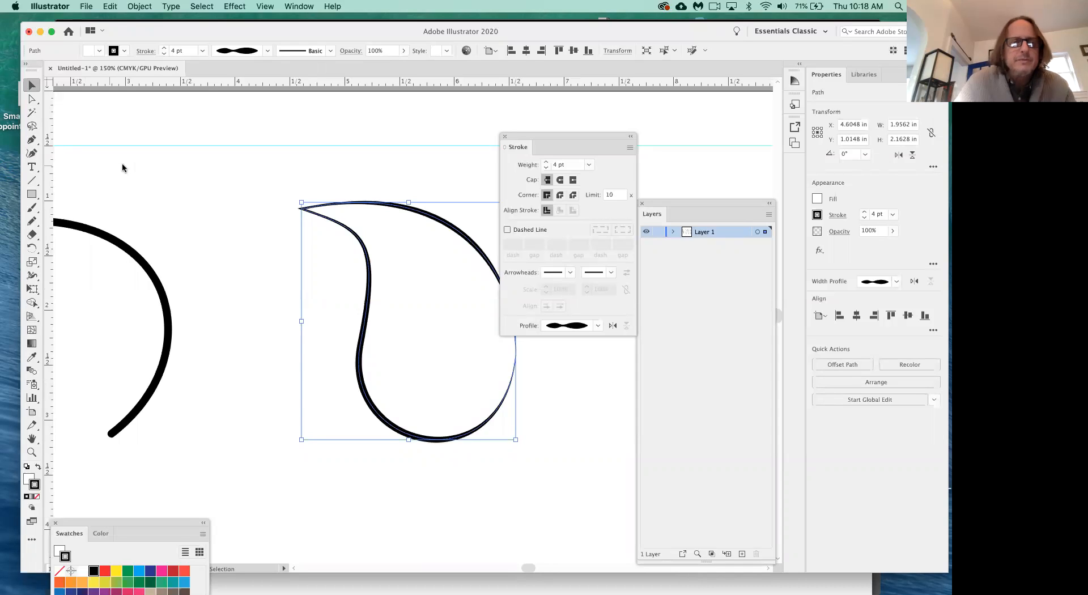
{"action": "left_click", "coordinate": [241, 219]}
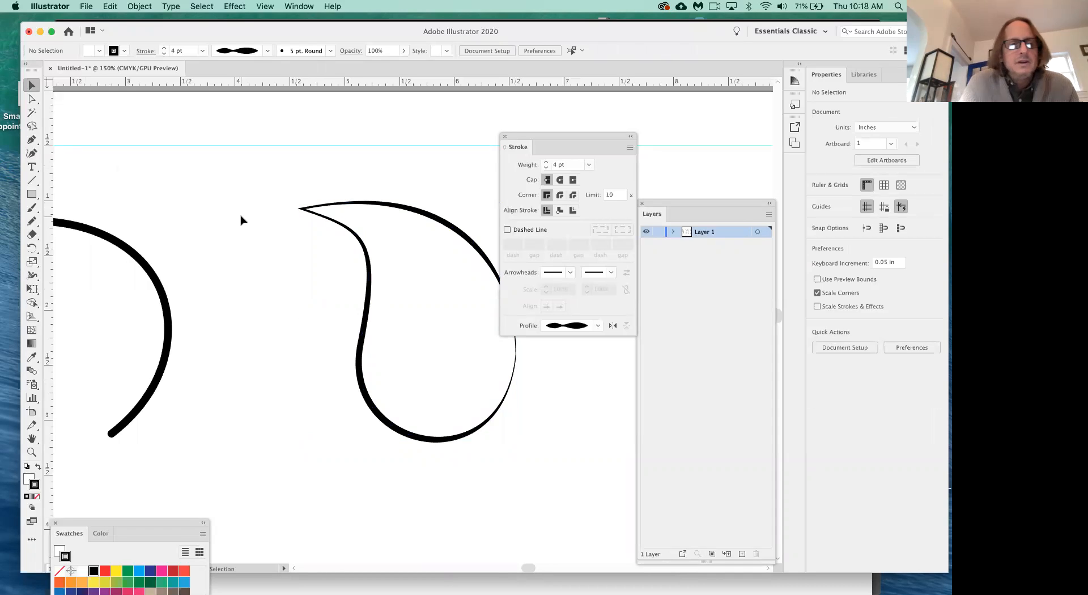
Reduce the Paintbrush stroke weight and paint a curved vein about 0.87 x 1.77 in inside the 4 pt leaf
{"action": "left_click", "coordinate": [33, 209]}
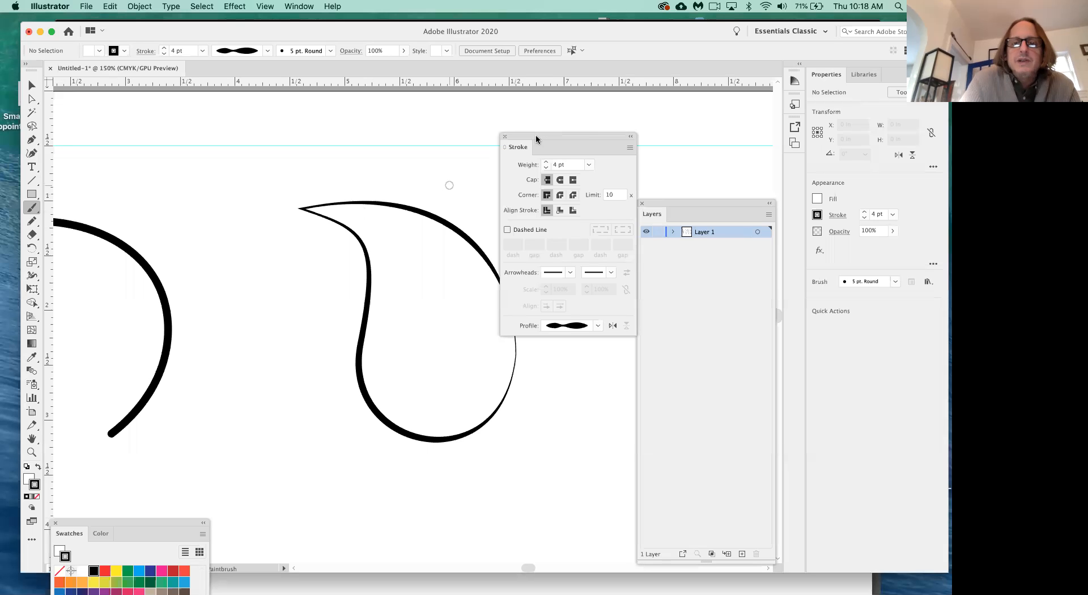
{"action": "left_click_drag", "start_coordinate": [559, 136], "coordinate": [605, 118]}
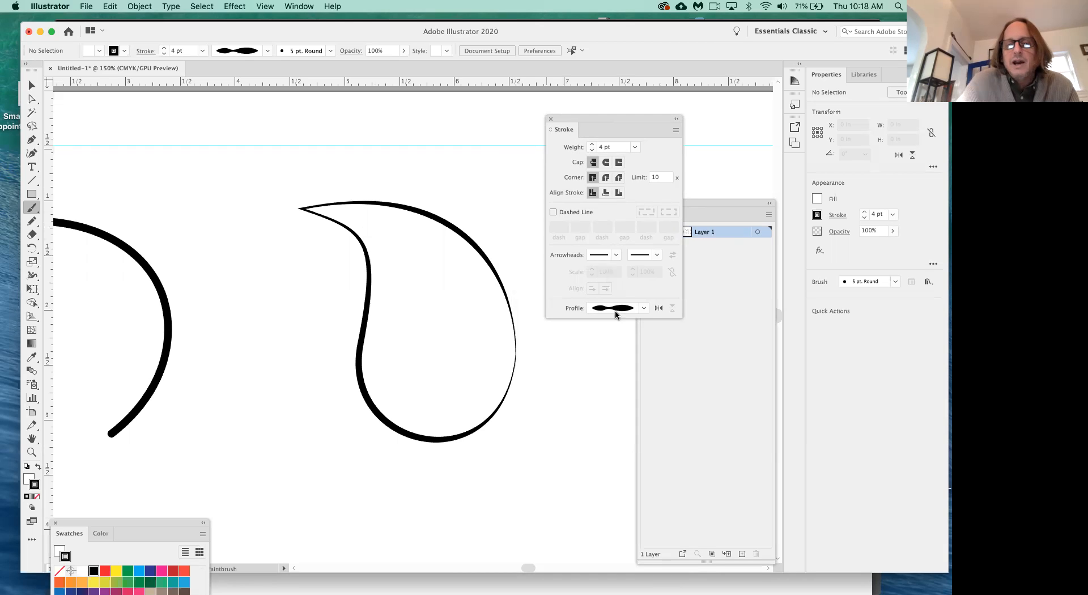
{"action": "left_click", "coordinate": [592, 151]}
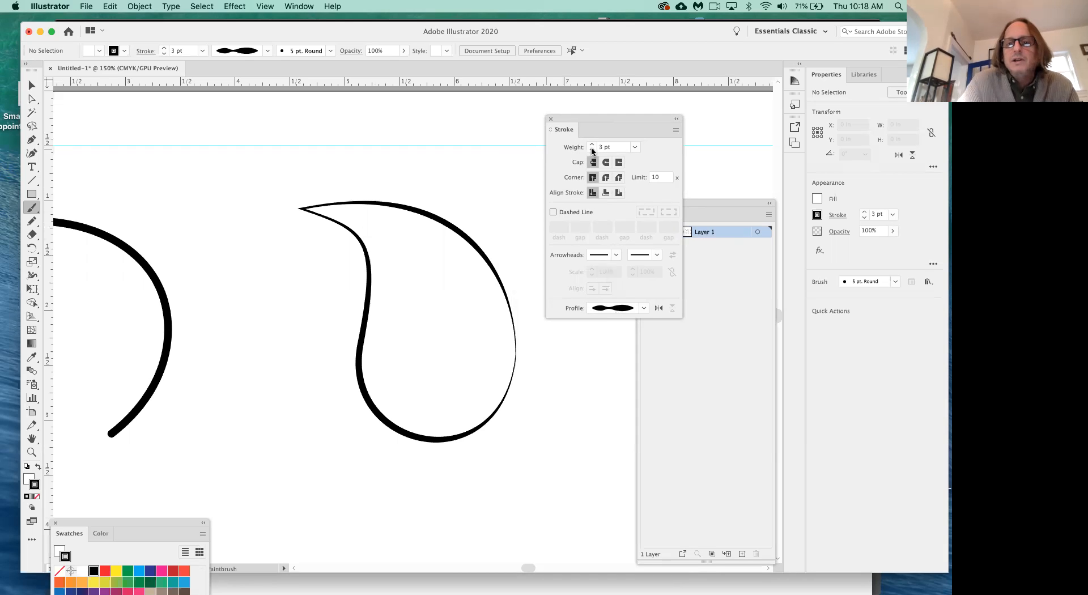
{"action": "left_click", "coordinate": [592, 151]}
{"action": "mouse_move", "coordinate": [350, 213]}
{"action": "left_mouse_down"}
{"action": "mouse_move", "coordinate": [415, 255]}
{"action": "mouse_move", "coordinate": [433, 293]}
{"action": "mouse_move", "coordinate": [447, 361]}
{"action": "mouse_move", "coordinate": [440, 407]}
{"action": "left_mouse_up"}
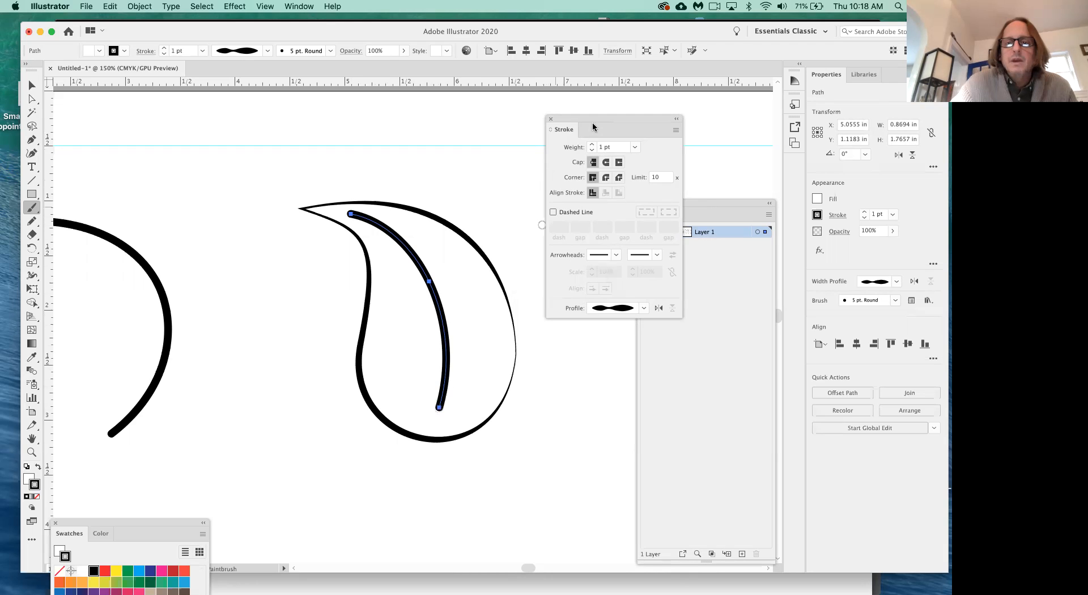
Try a 2 pt weight, Width Profile 3 and the Uniform profile on the painted vein, restoring 1 pt and Width Profile 2
{"action": "left_click", "coordinate": [592, 145]}
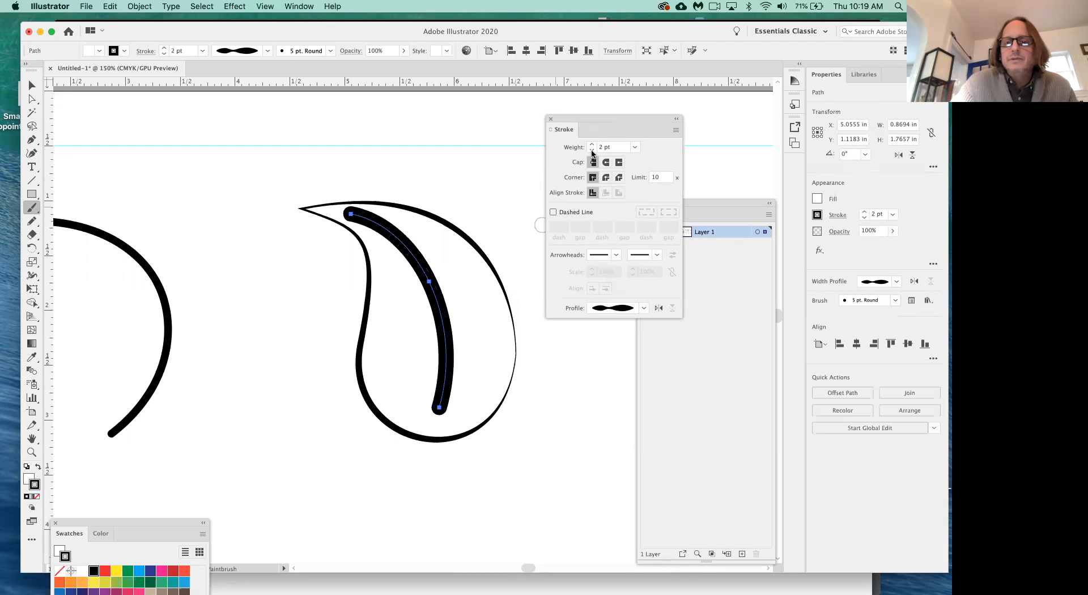
{"action": "left_click", "coordinate": [593, 151]}
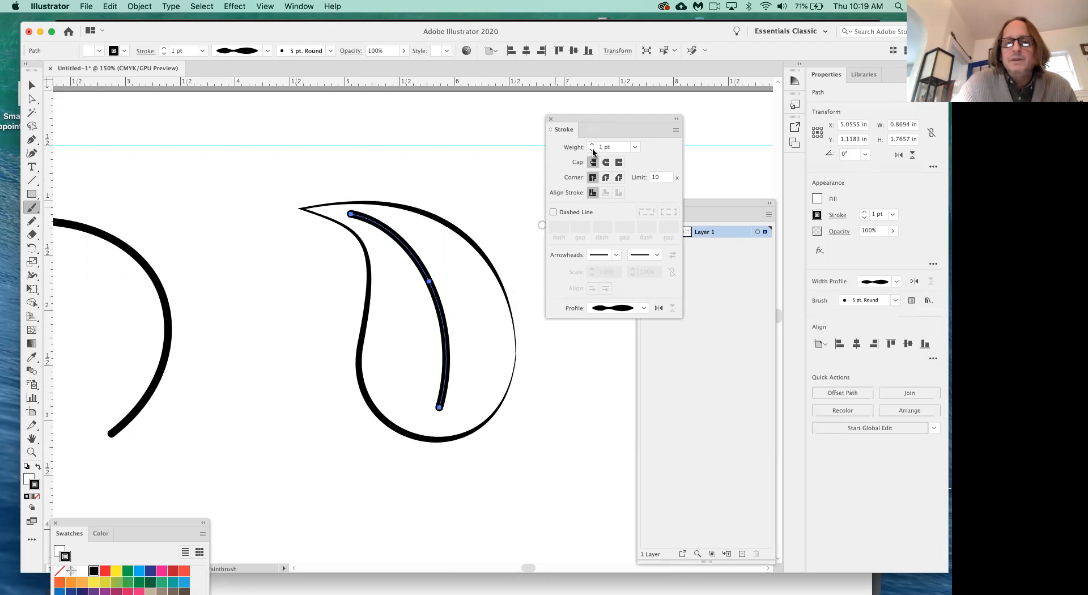
{"action": "left_click", "coordinate": [644, 308]}
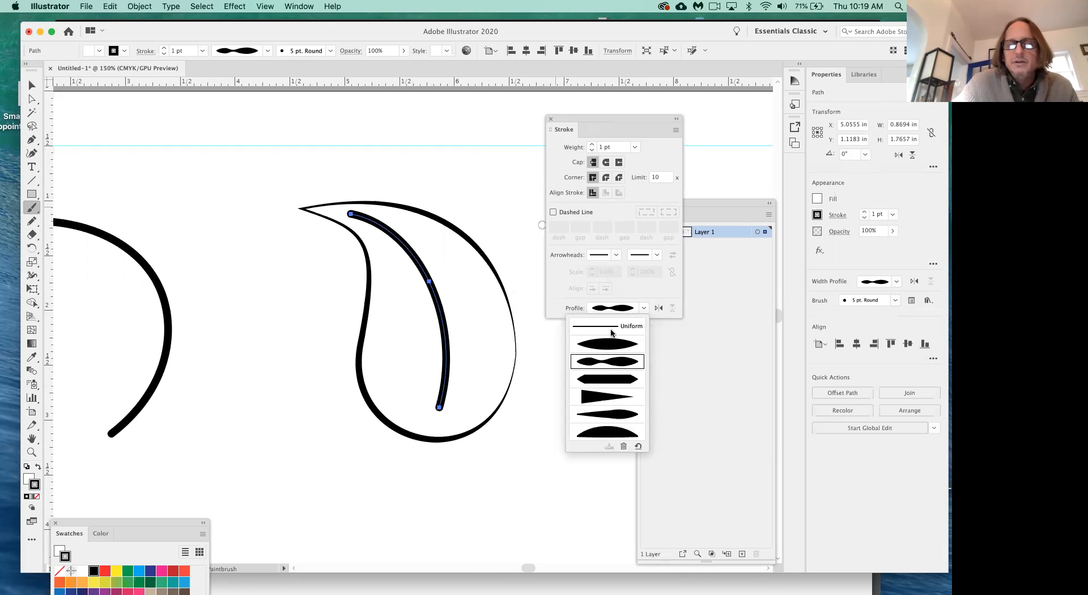
{"action": "left_click", "coordinate": [609, 379]}
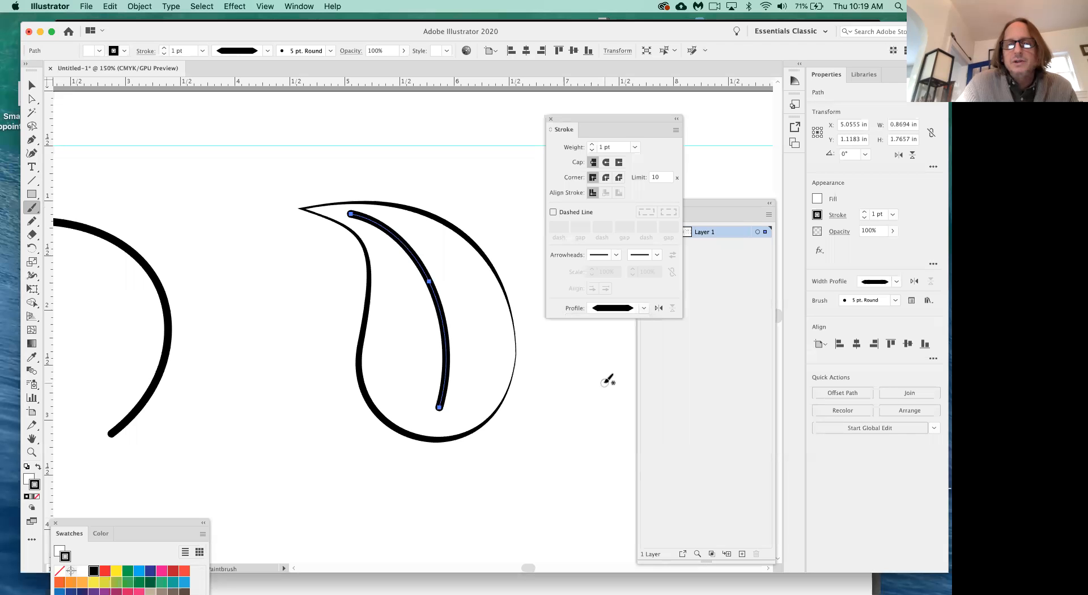
{"action": "left_click", "coordinate": [645, 309]}
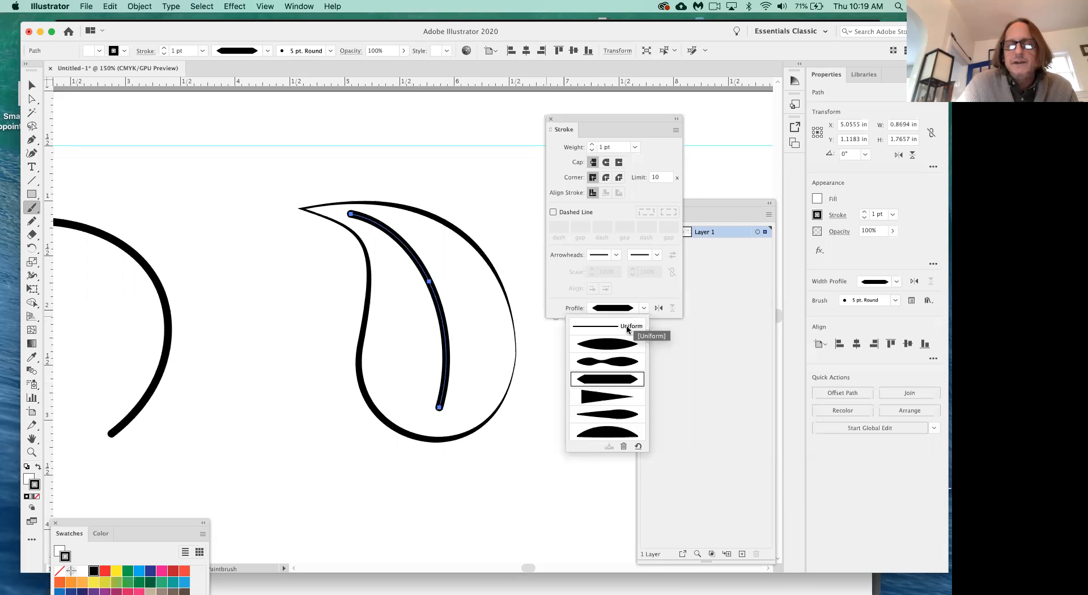
{"action": "left_click", "coordinate": [628, 328]}
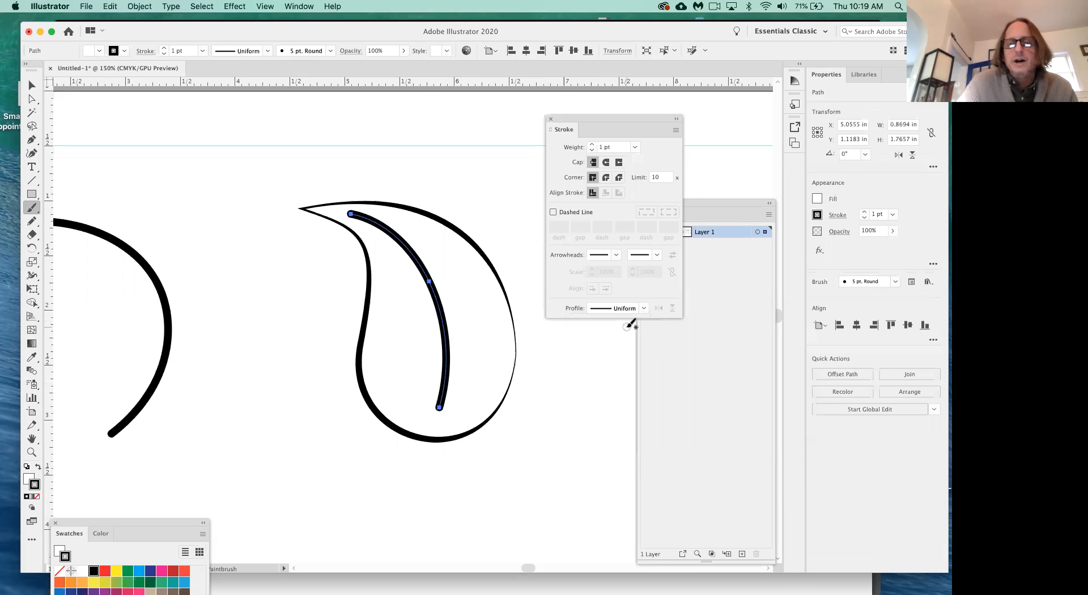
{"action": "left_click", "coordinate": [645, 308]}
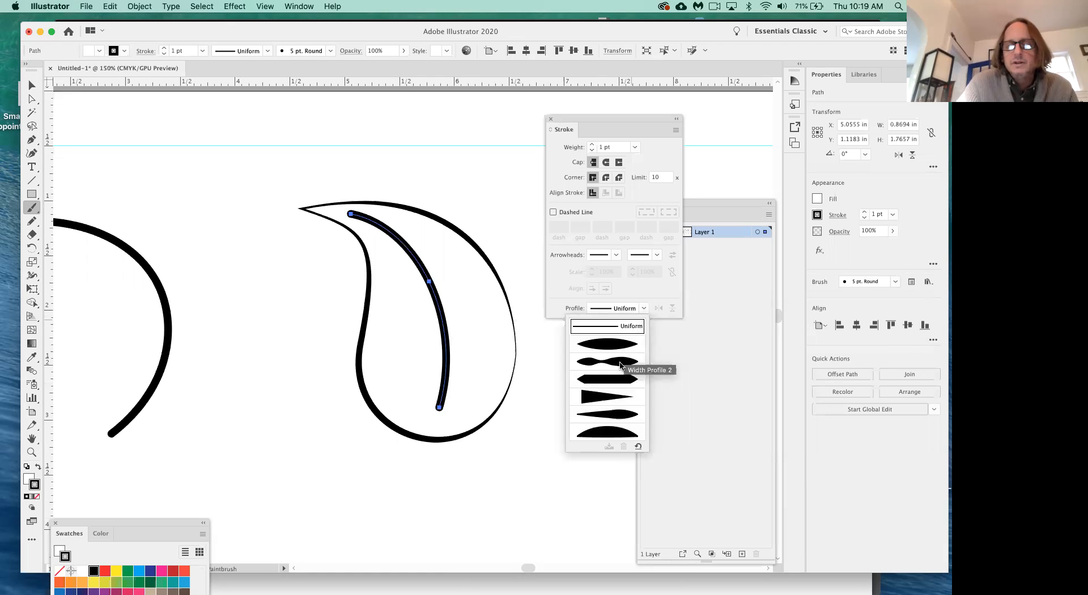
{"action": "left_click", "coordinate": [621, 363]}
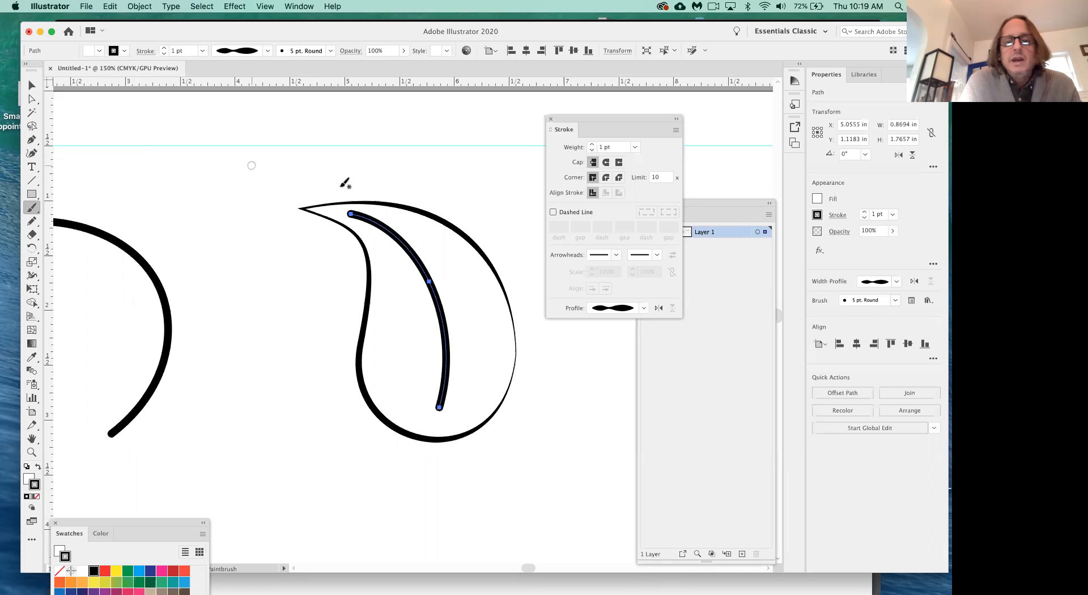
Change the brush definition of the painted central vein inside the leaf to Basic
{"action": "key", "text": "super"}
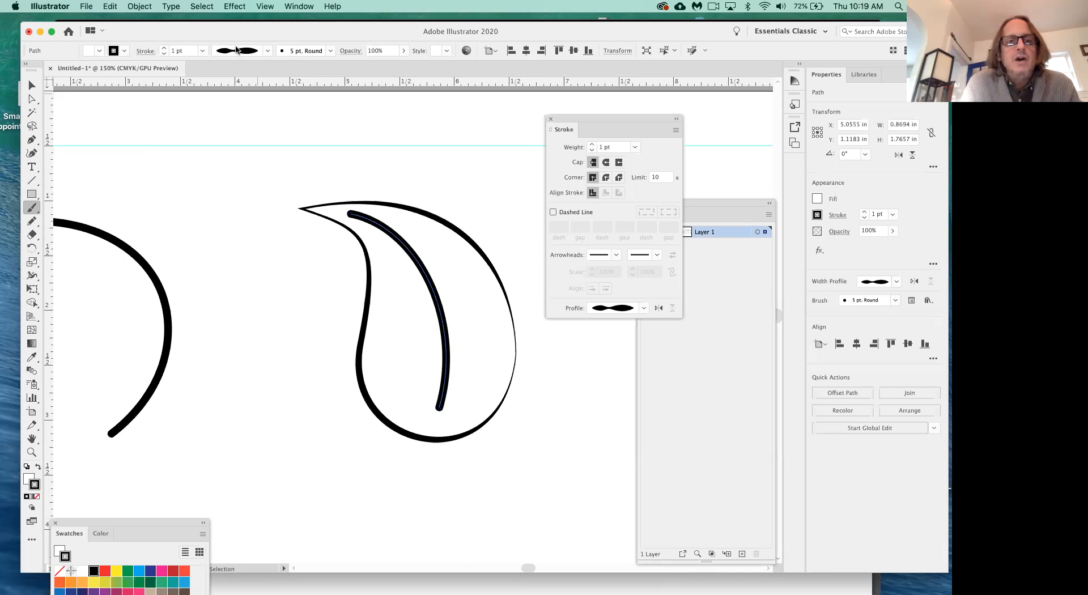
{"action": "left_click", "coordinate": [268, 52]}
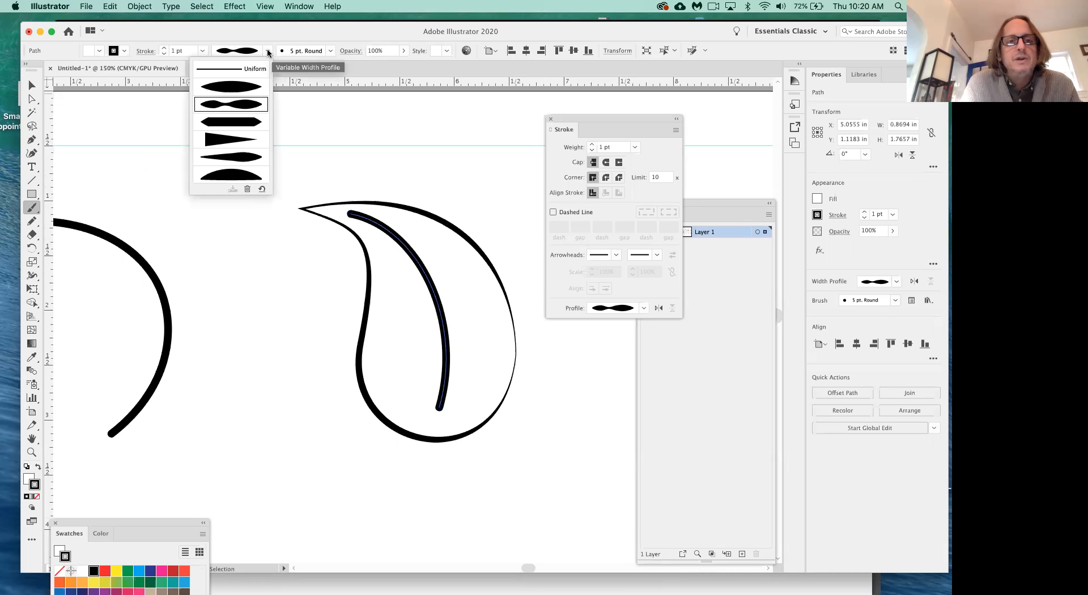
{"action": "left_click", "coordinate": [269, 52]}
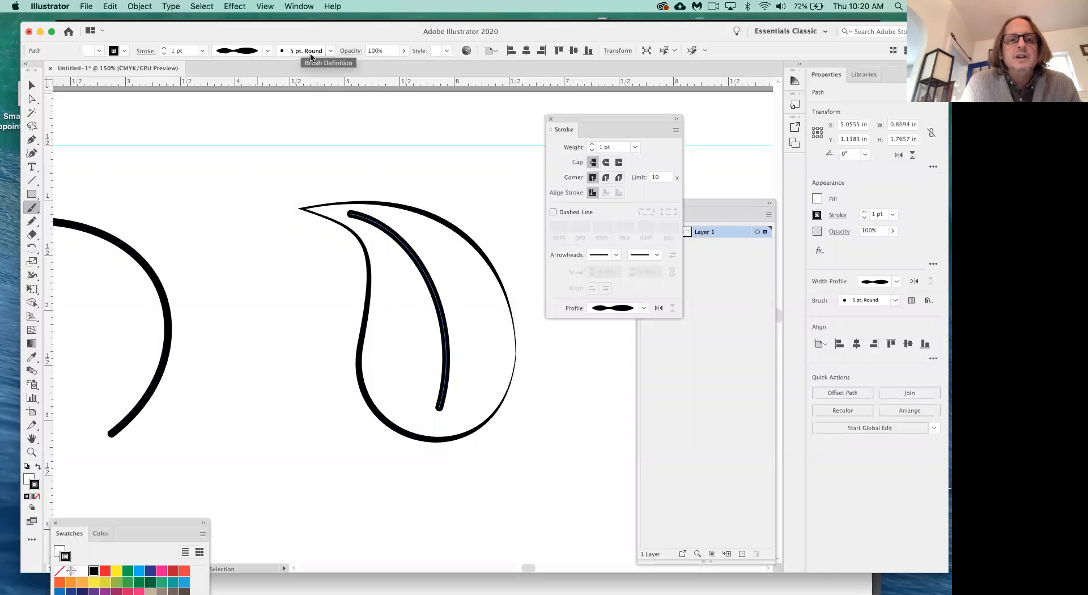
{"action": "left_click", "coordinate": [331, 50]}
{"action": "mouse_move", "coordinate": [327, 87]}
{"action": "left_mouse_down"}
{"action": "mouse_move", "coordinate": [325, 108]}
{"action": "mouse_move", "coordinate": [325, 90]}
{"action": "left_mouse_up"}
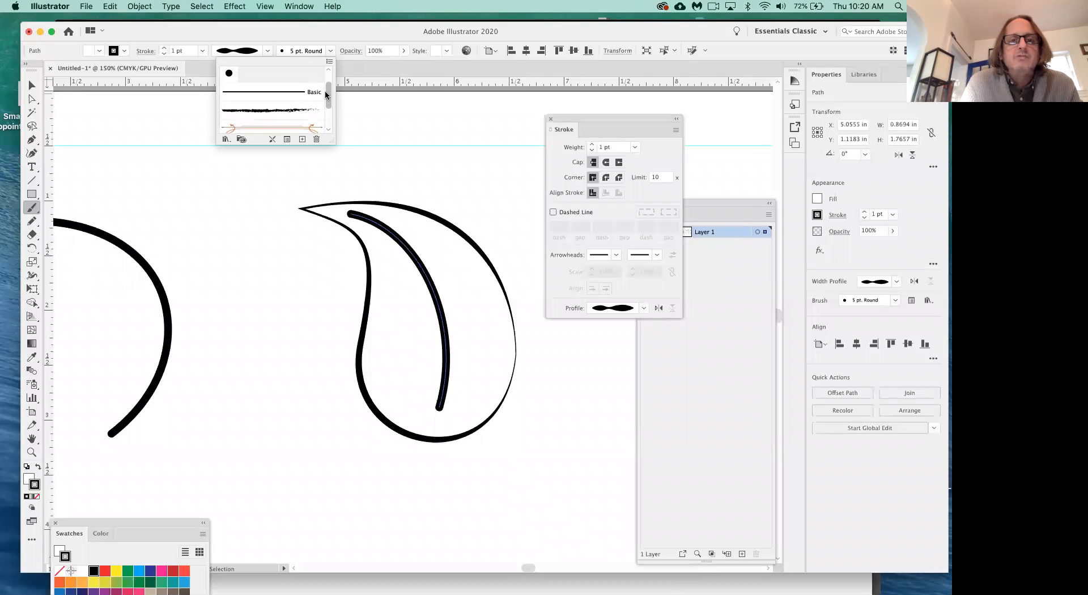
{"action": "scroll", "coordinate": [300, 97], "scroll_direction": "up", "scroll_amount": 2}
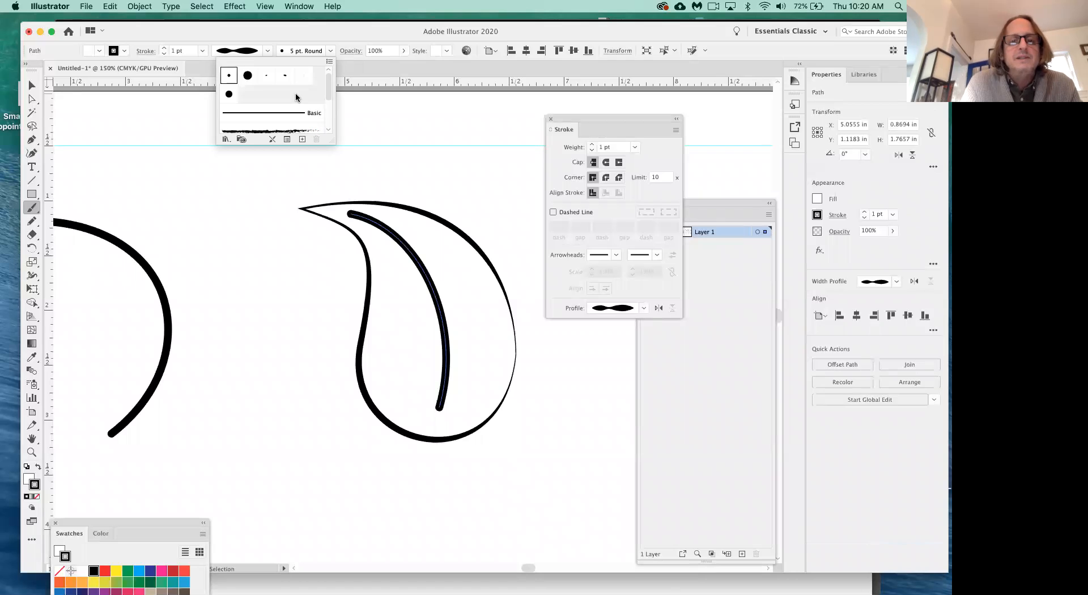
{"action": "left_click", "coordinate": [285, 113]}
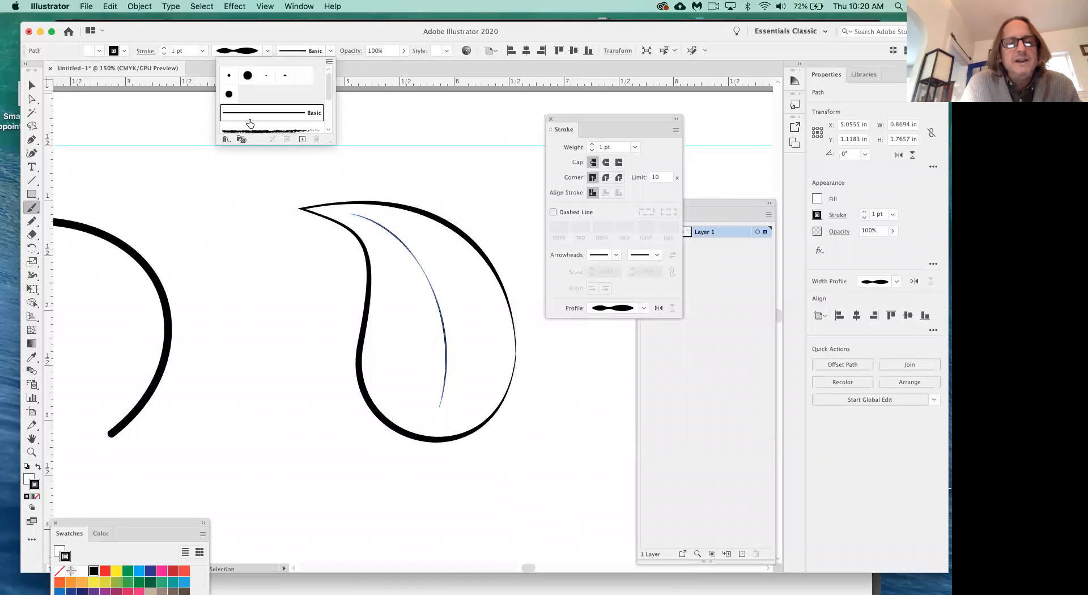
Set the central vein's stroke weight to 4 pt and give it Width Profile 1
{"action": "left_click", "coordinate": [592, 145]}
{"action": "left_click", "coordinate": [591, 145]}
{"action": "left_click", "coordinate": [591, 146]}
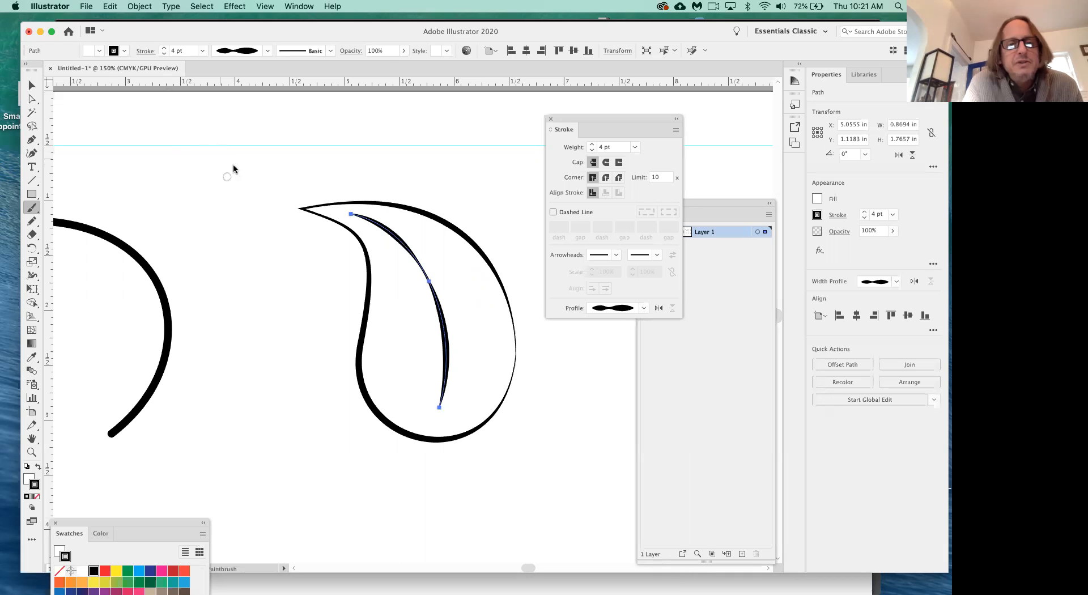
{"action": "left_click", "coordinate": [253, 430], "text": "super"}
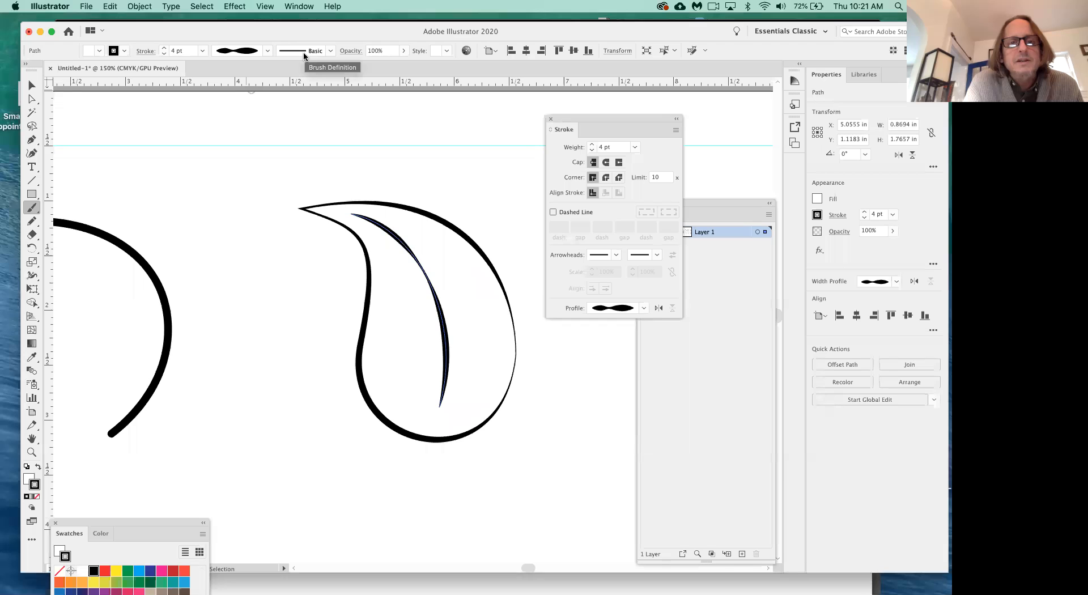
{"action": "left_click", "coordinate": [267, 52]}
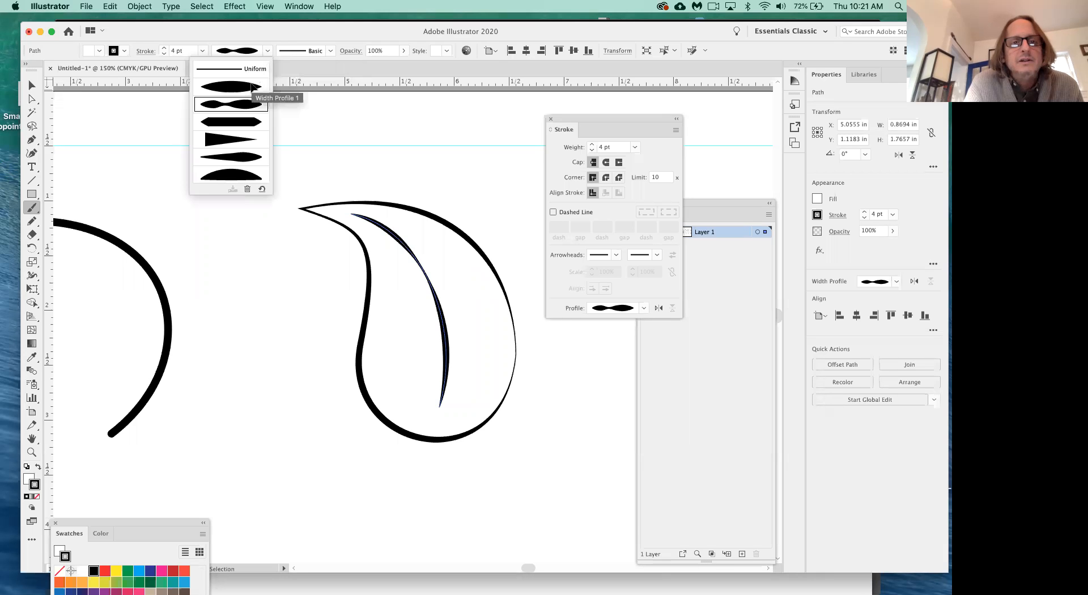
{"action": "left_click", "coordinate": [252, 86]}
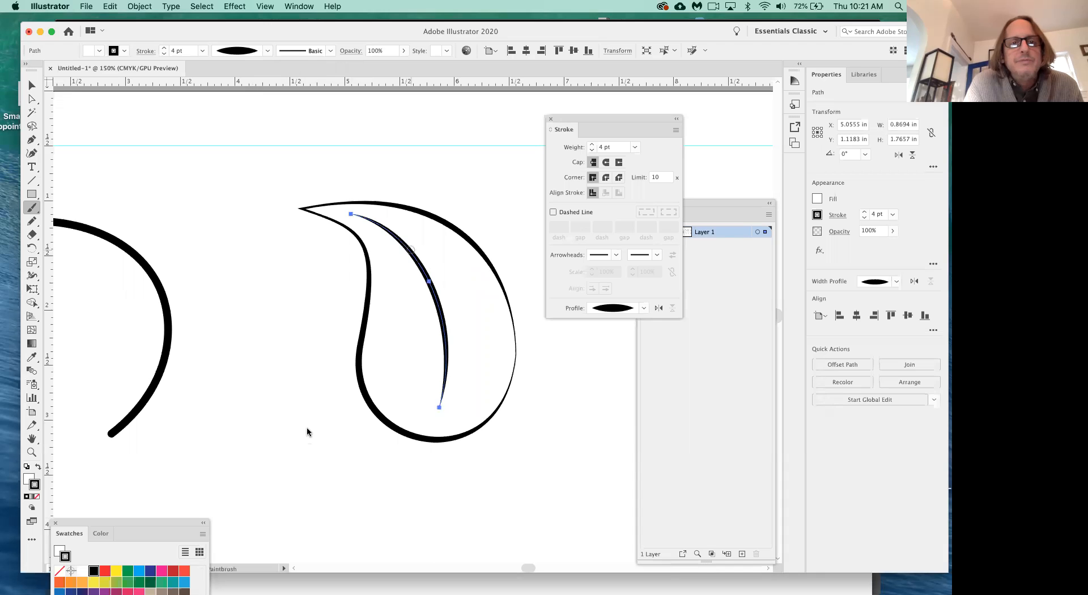
Try to paint a short side vein beside the central vein with the Paintbrush, and undo it
{"action": "left_click", "coordinate": [299, 378]}
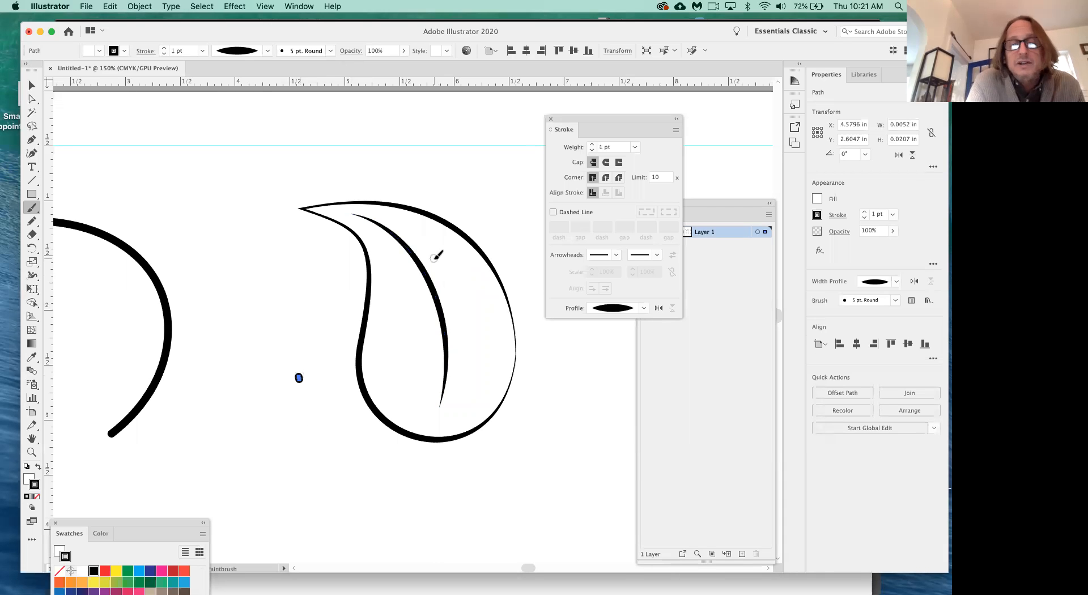
{"action": "left_click_drag", "start_coordinate": [434, 260], "coordinate": [438, 227]}
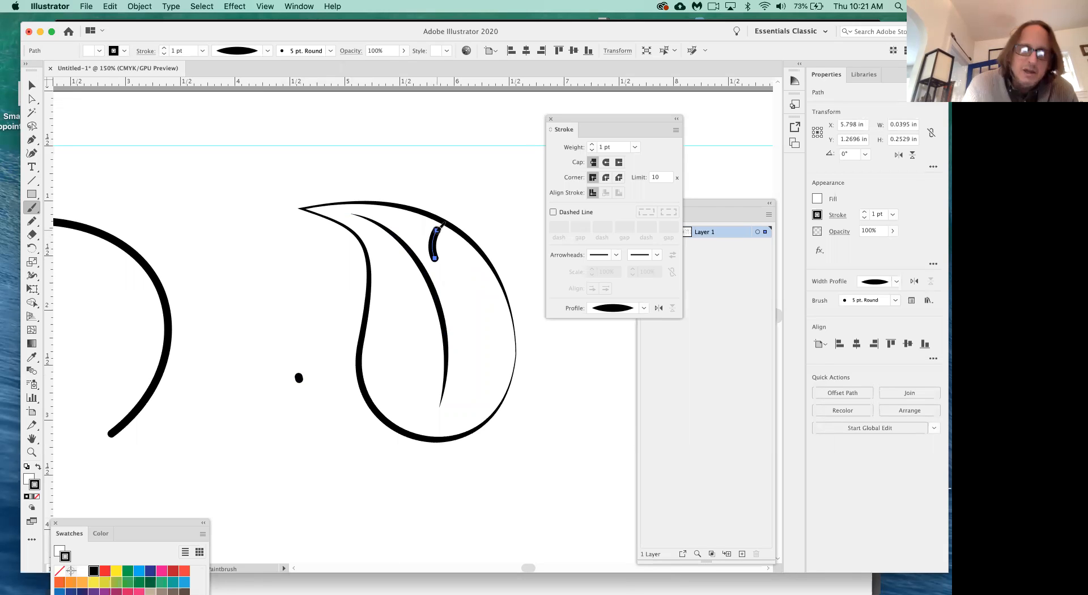
{"action": "key", "text": "cmd+z"}
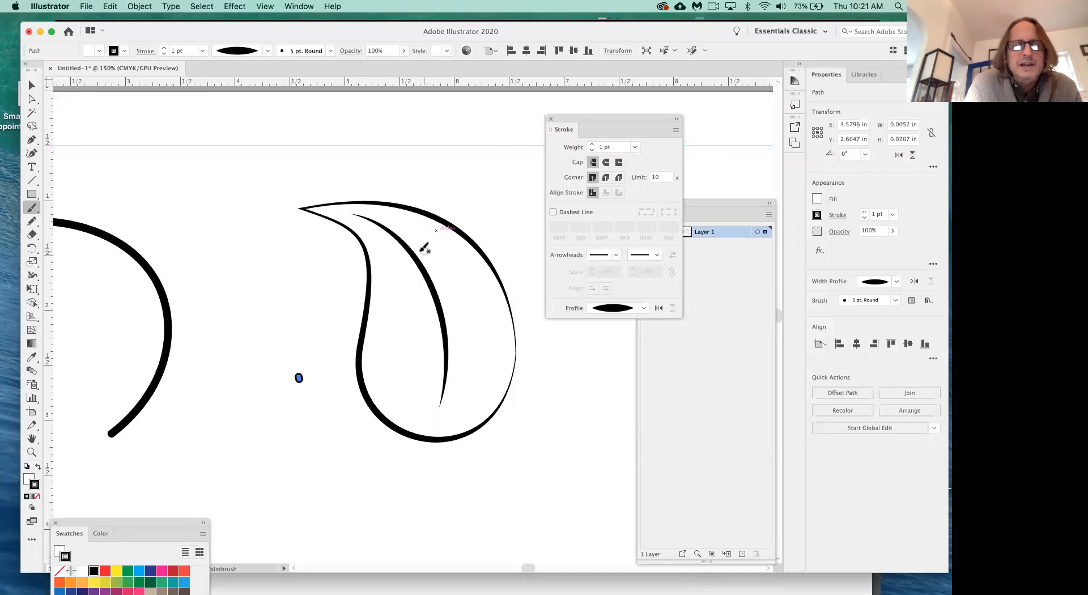
{"action": "key", "text": "super+shift+a"}
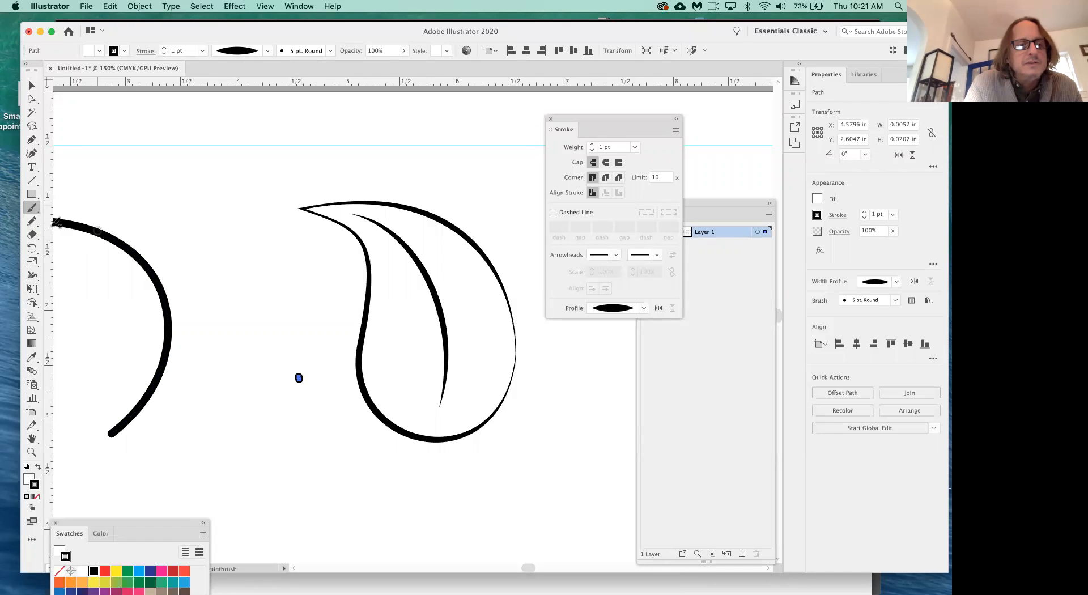
Switch to the Pencil tool and set the stroke weight to 2 pt
{"action": "left_click", "coordinate": [33, 224]}
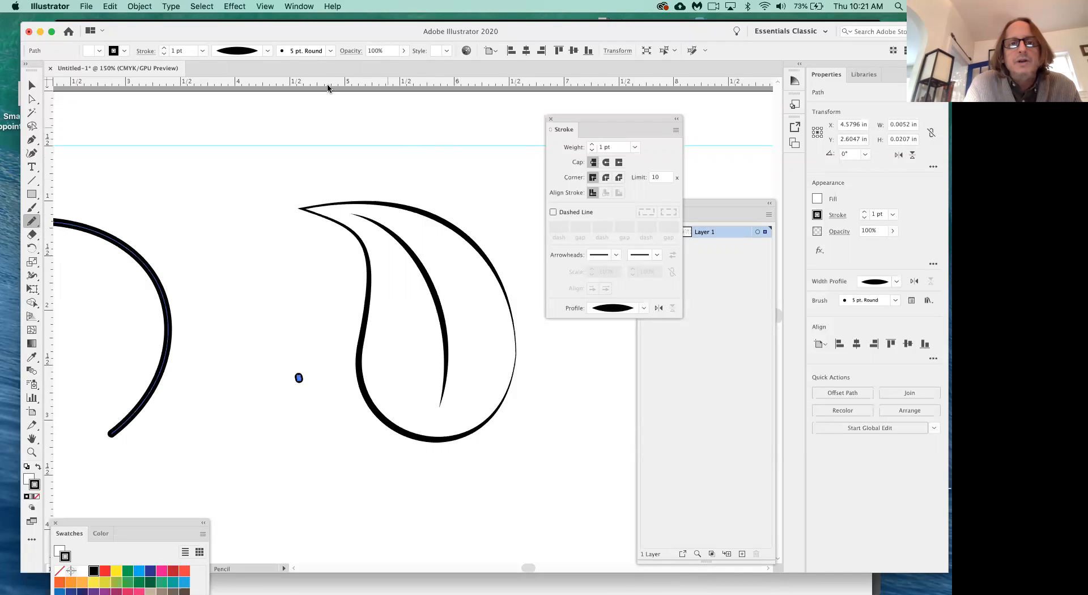
{"action": "left_click", "coordinate": [330, 51]}
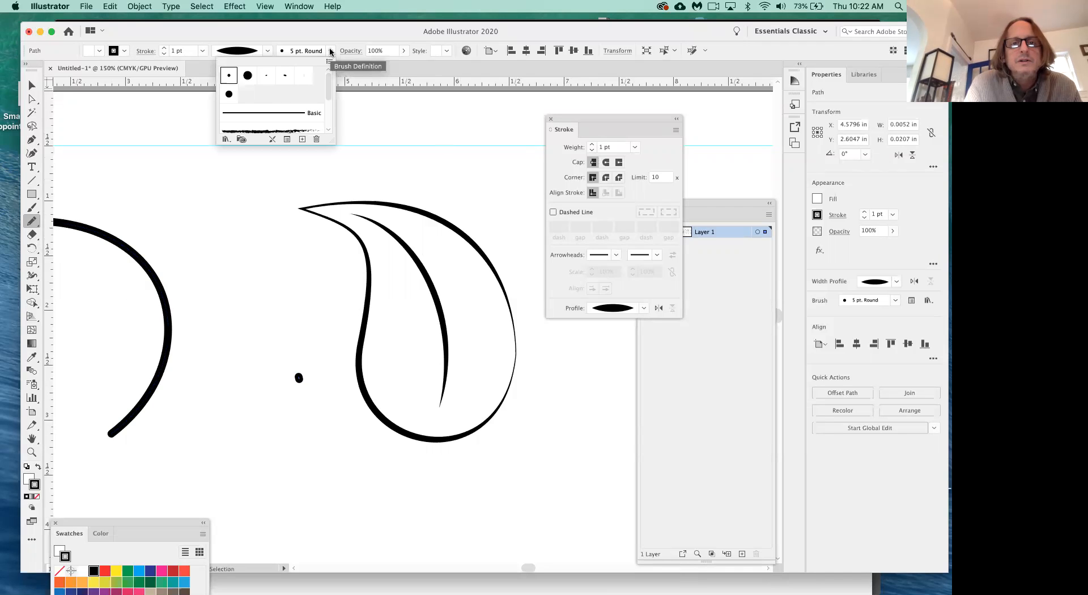
{"action": "left_click", "coordinate": [330, 51]}
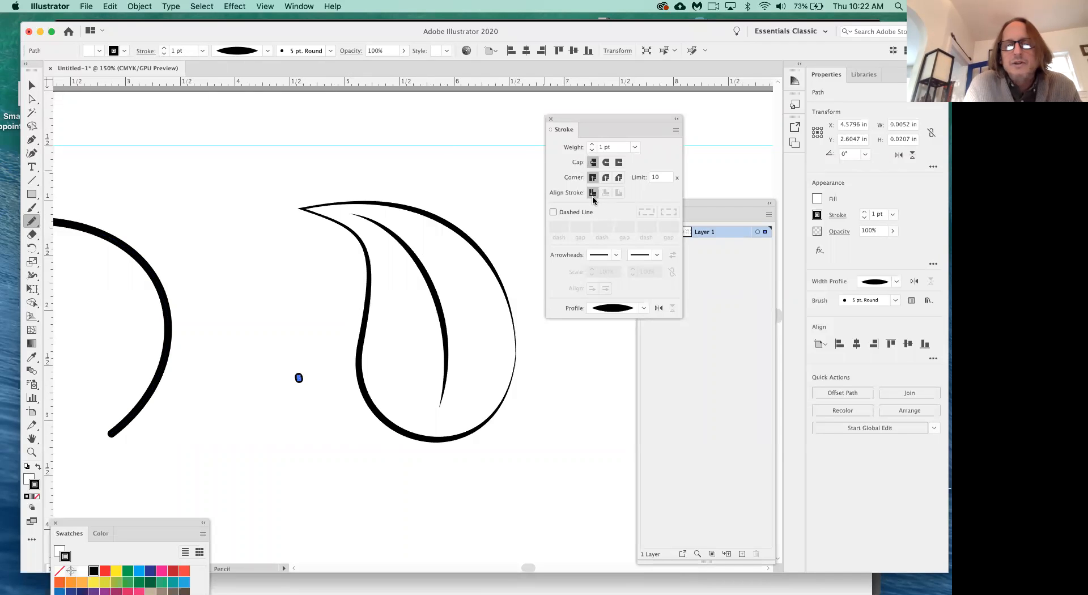
{"action": "left_click", "coordinate": [591, 145]}
{"action": "left_click", "coordinate": [592, 145]}
{"action": "left_click", "coordinate": [592, 150]}
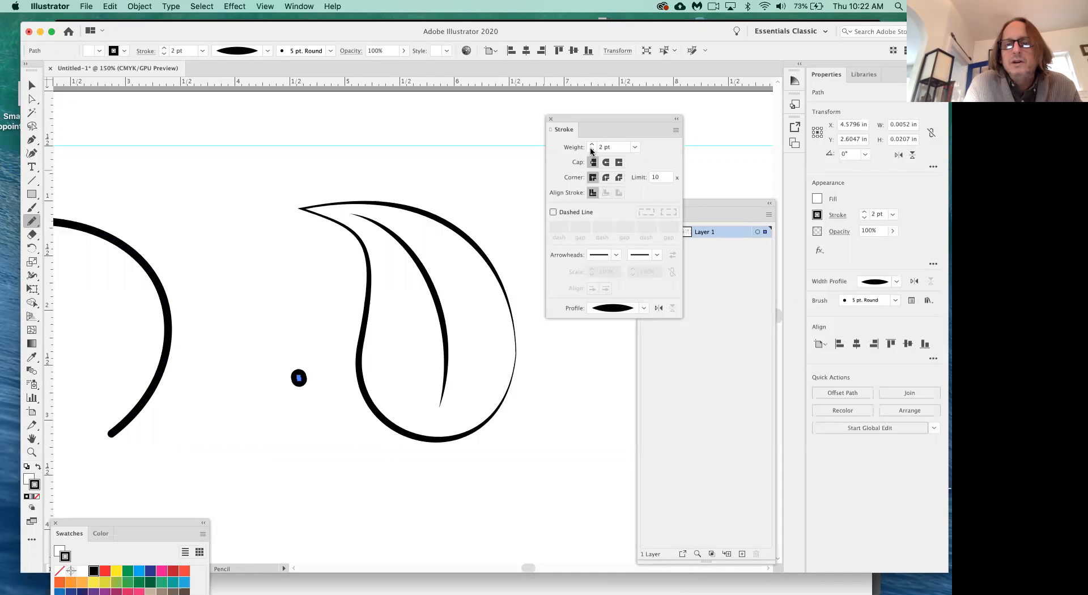
Delete the stray painted dot beside the leaf
{"action": "left_click", "coordinate": [272, 288], "text": "super"}
{"action": "left_click_drag", "start_coordinate": [269, 323], "coordinate": [328, 417]}
{"action": "key", "text": "Delete"}
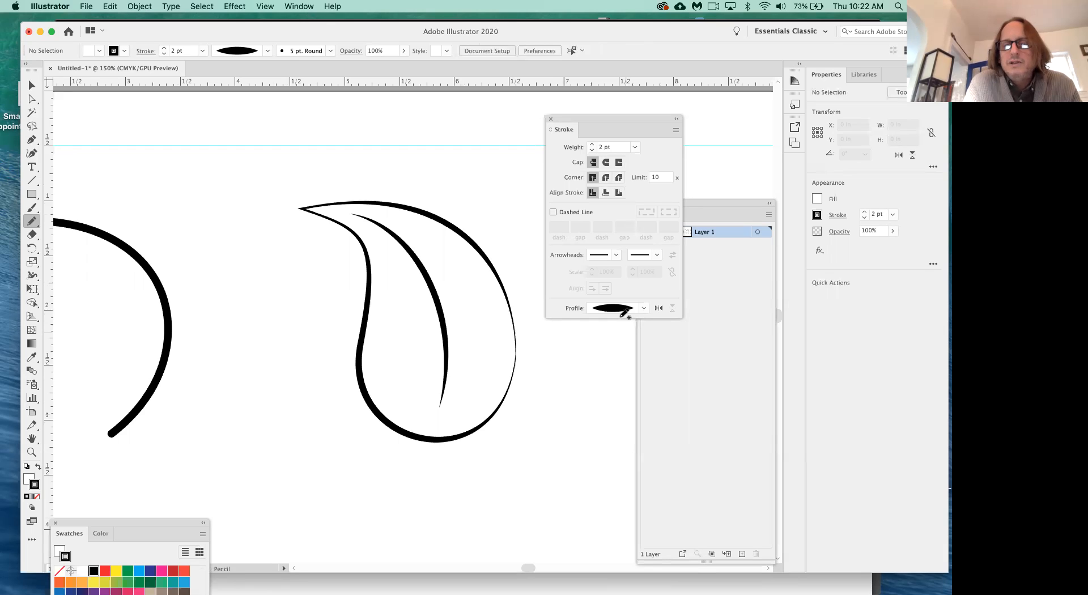
Draw a side vein about 0.05 x 0.3 in off the upper central vein, with Width Profile 2 and the Basic brush definition
{"action": "left_click_drag", "start_coordinate": [411, 249], "coordinate": [405, 218]}
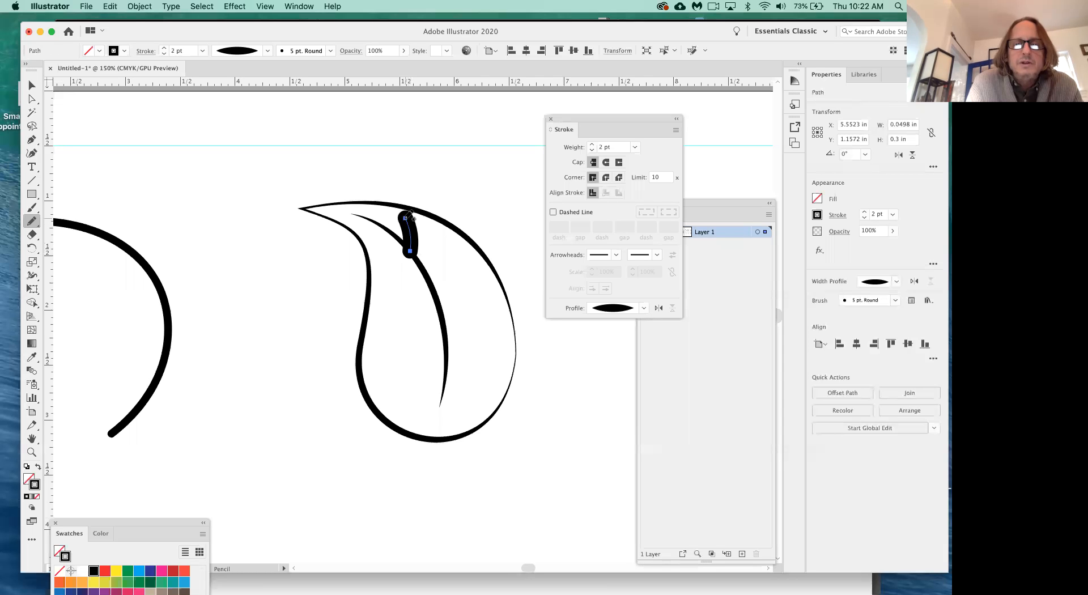
{"action": "left_click", "coordinate": [644, 309]}
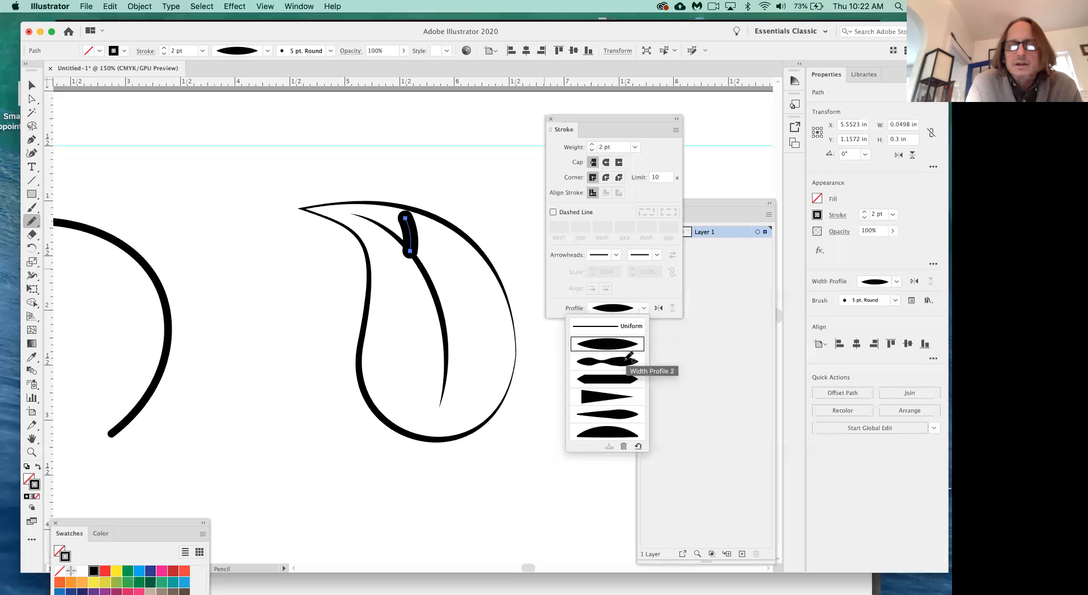
{"action": "left_click", "coordinate": [627, 361]}
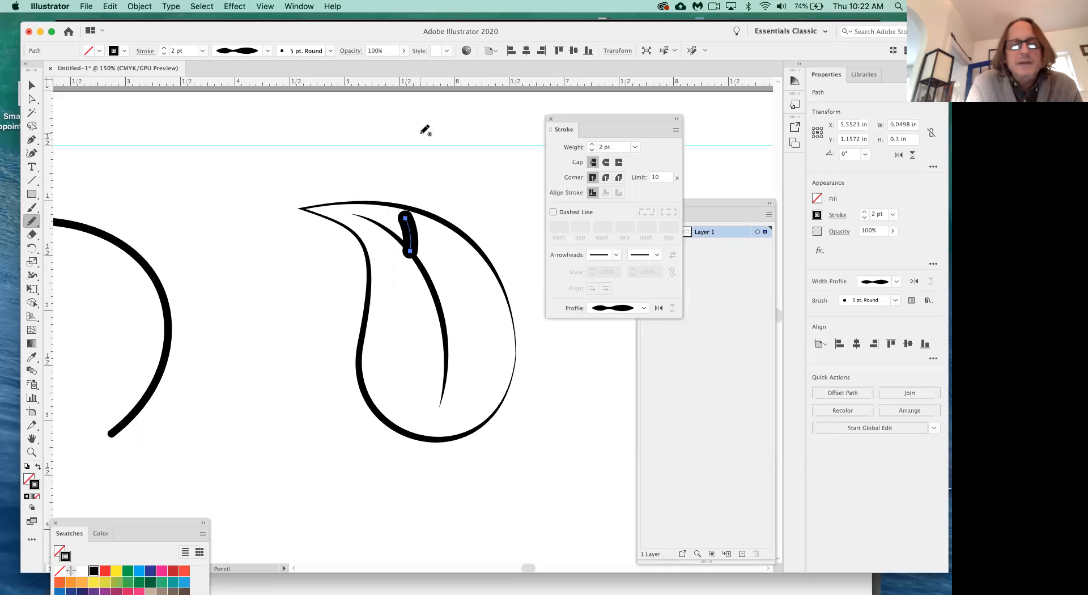
{"action": "left_click", "coordinate": [331, 50]}
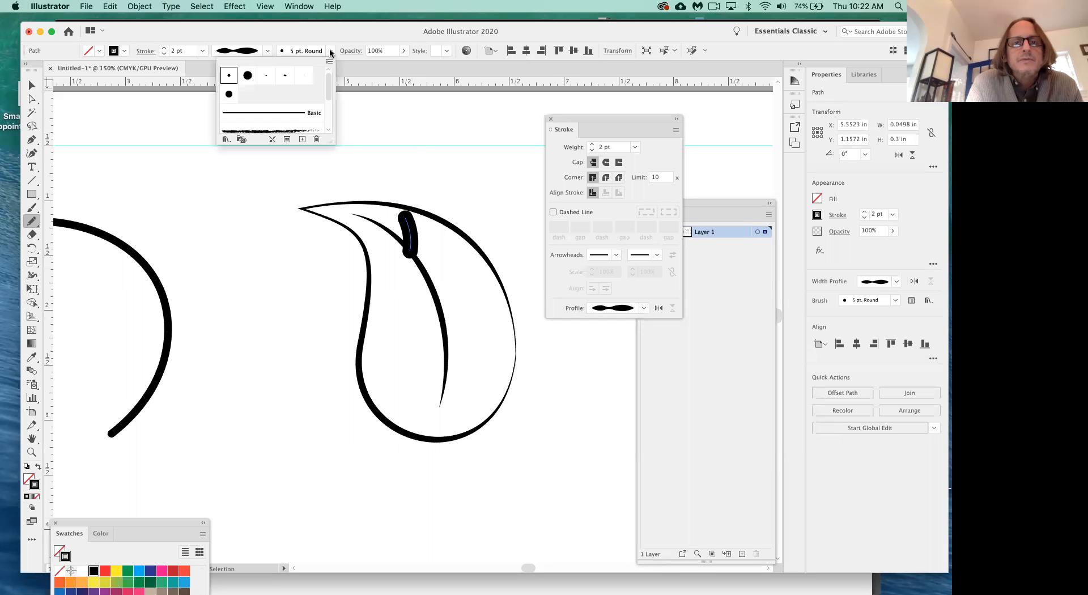
{"action": "left_click", "coordinate": [300, 113]}
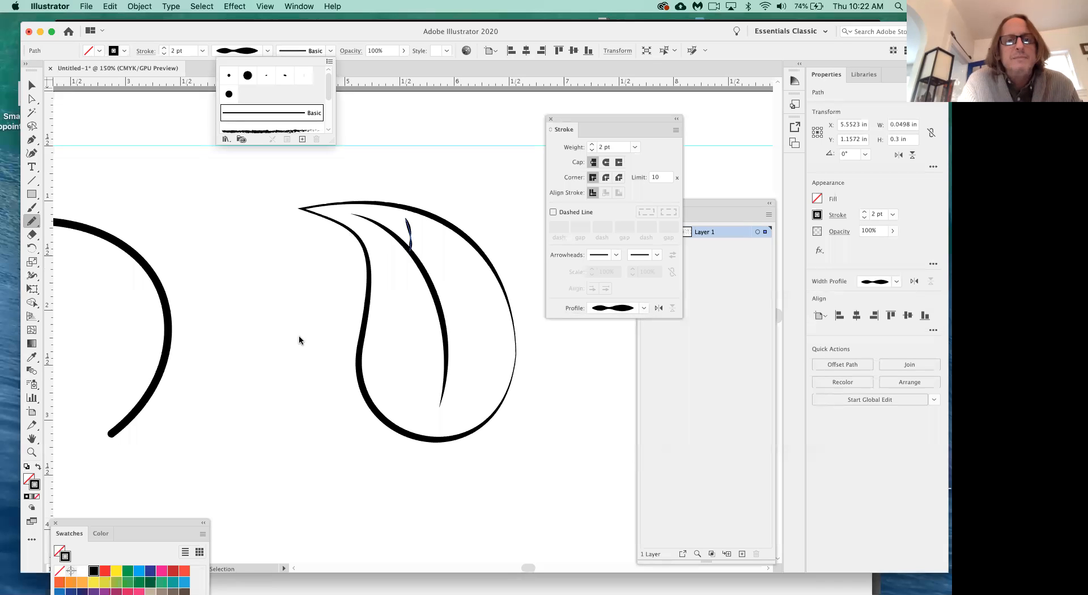
Change the short side vein's variable width profile to Width Profile 1
{"action": "left_click", "coordinate": [329, 50]}
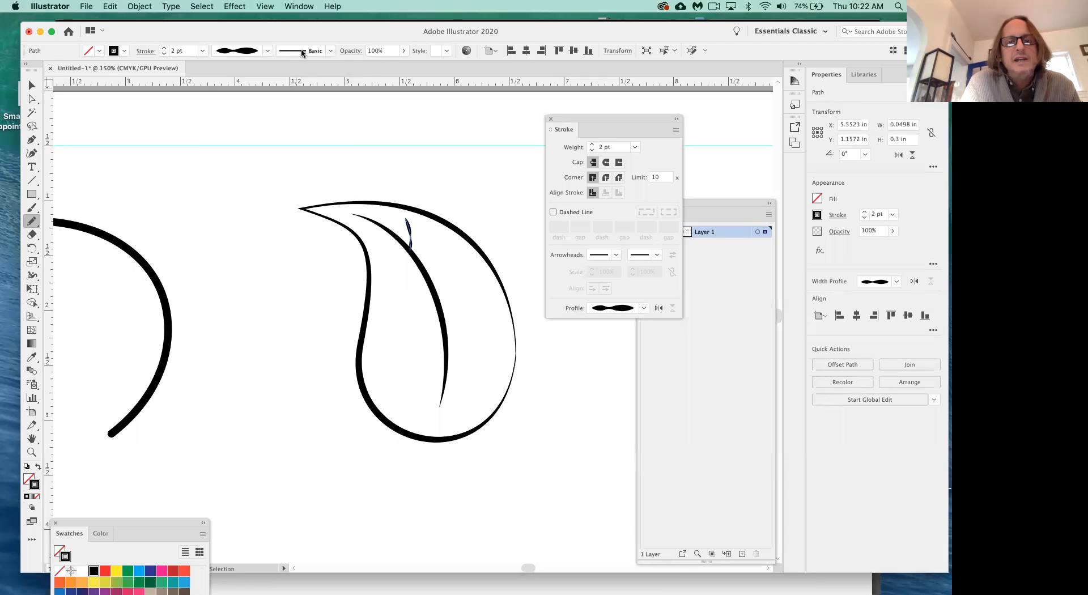
{"action": "left_click", "coordinate": [239, 52]}
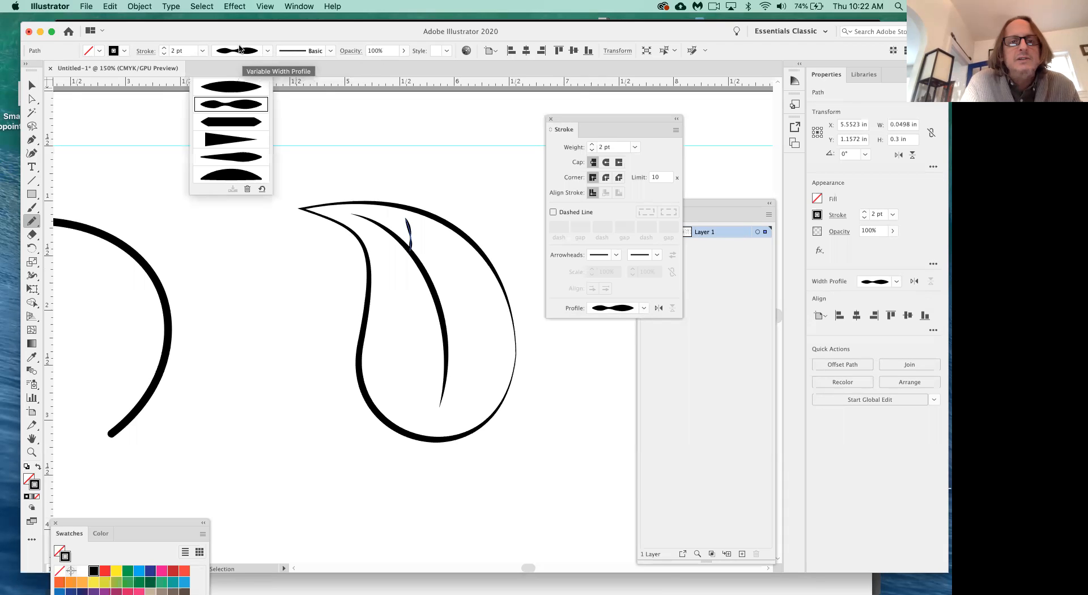
{"action": "left_click", "coordinate": [301, 42]}
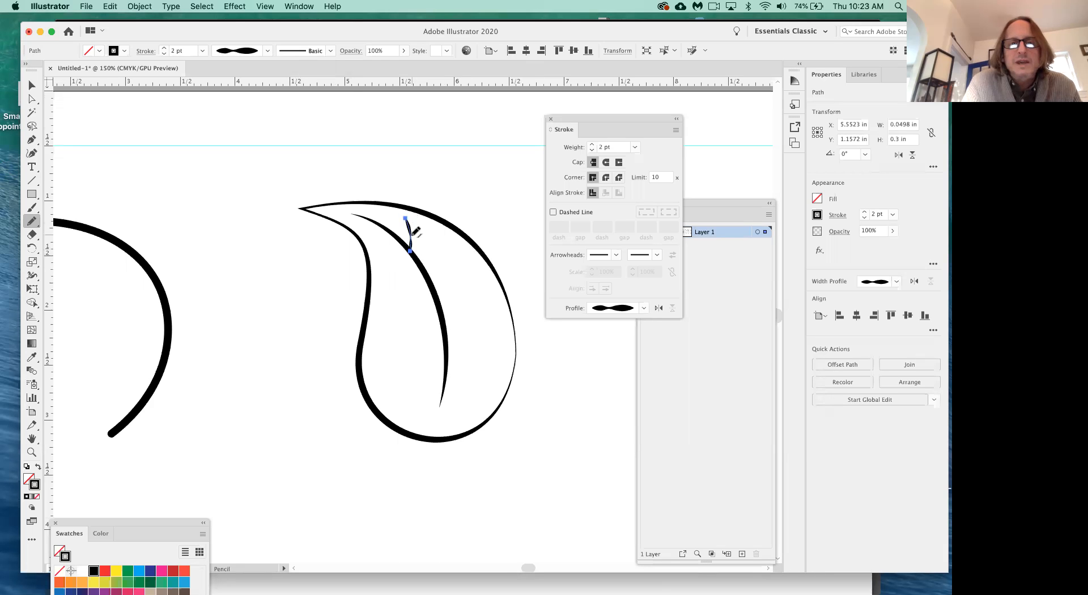
{"action": "key", "text": "super"}
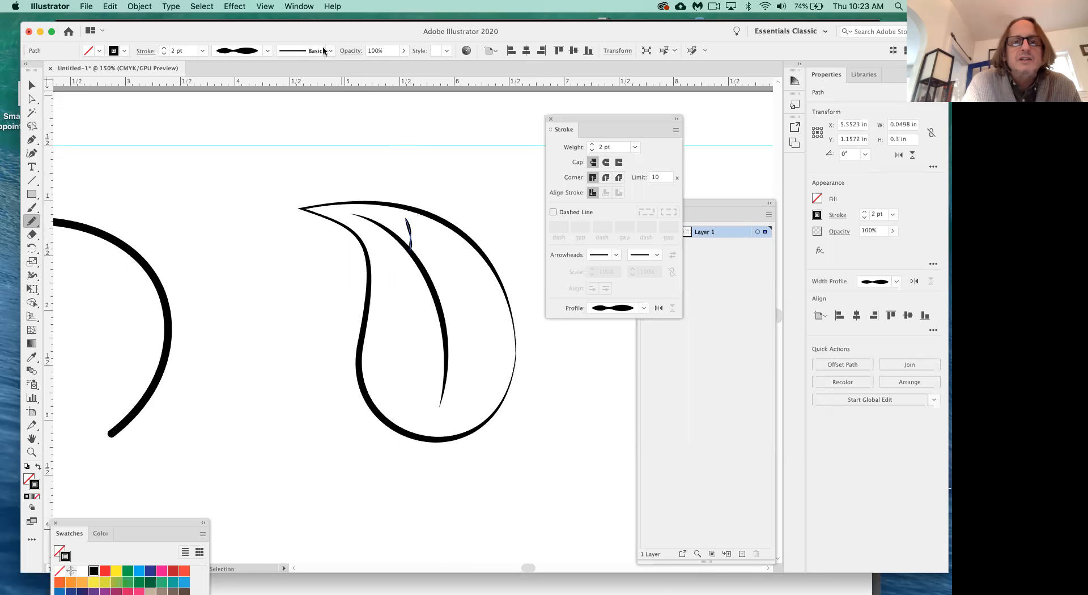
{"action": "left_click", "coordinate": [644, 308]}
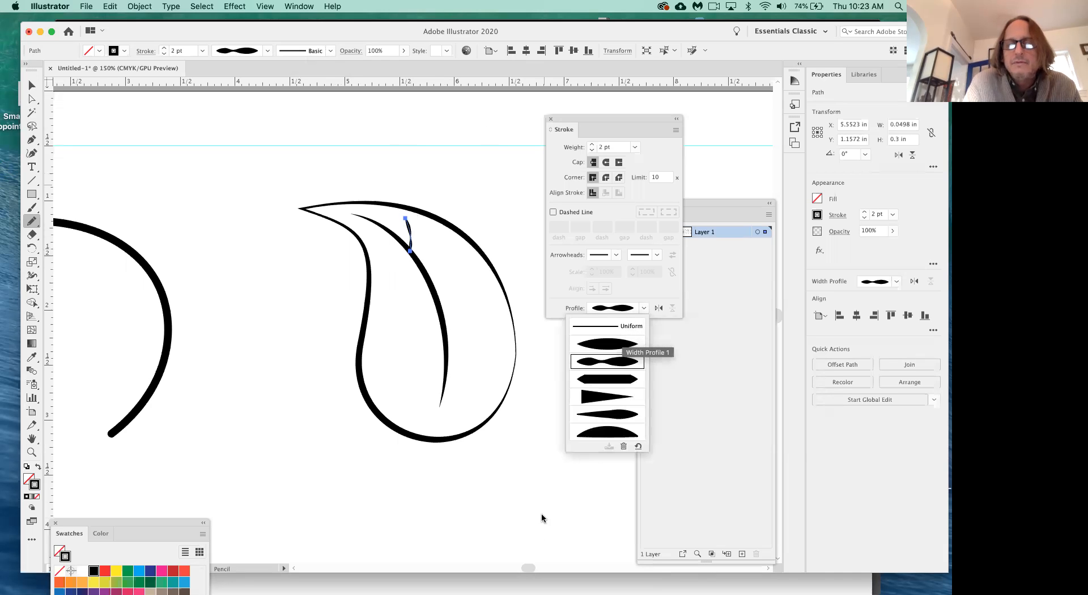
{"action": "left_click", "coordinate": [617, 343]}
Draw three more curved side veins on the leaf's outer side of the central vein and four on its inner side with the Pencil
{"action": "mouse_move", "coordinate": [440, 238]}
{"action": "left_mouse_down"}
{"action": "mouse_move", "coordinate": [437, 292]}
{"action": "mouse_move", "coordinate": [458, 295]}
{"action": "mouse_move", "coordinate": [444, 322]}
{"action": "left_mouse_up"}
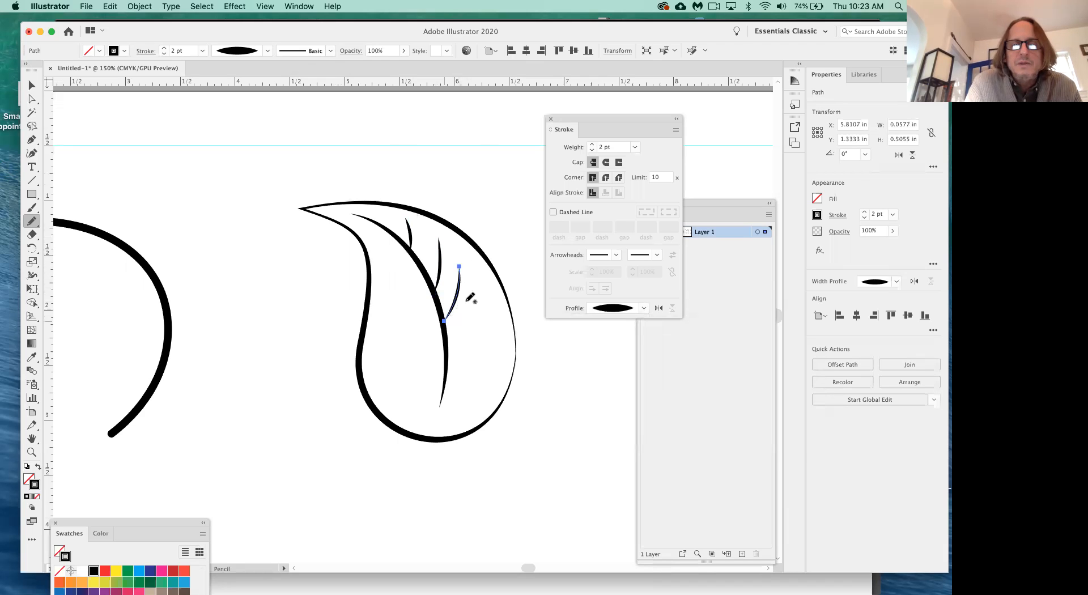
{"action": "left_click_drag", "start_coordinate": [474, 284], "coordinate": [474, 303]}
{"action": "left_click_drag", "start_coordinate": [459, 350], "coordinate": [448, 359]}
{"action": "left_click_drag", "start_coordinate": [408, 252], "coordinate": [369, 239]}
{"action": "left_click_drag", "start_coordinate": [431, 287], "coordinate": [380, 267]}
{"action": "left_click_drag", "start_coordinate": [437, 317], "coordinate": [388, 295]}
{"action": "left_click_drag", "start_coordinate": [447, 356], "coordinate": [391, 338]}
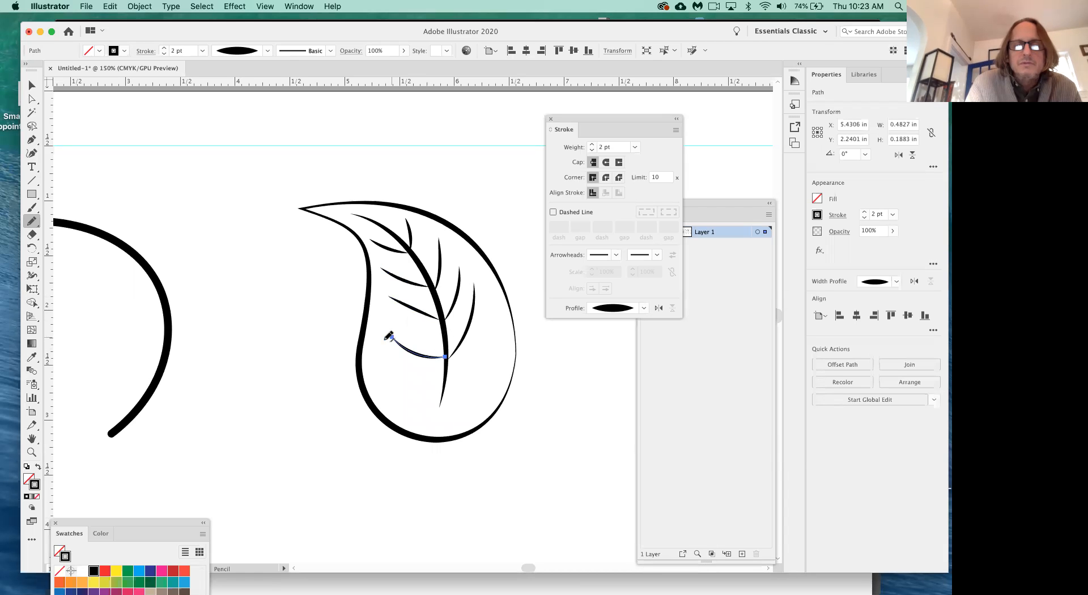
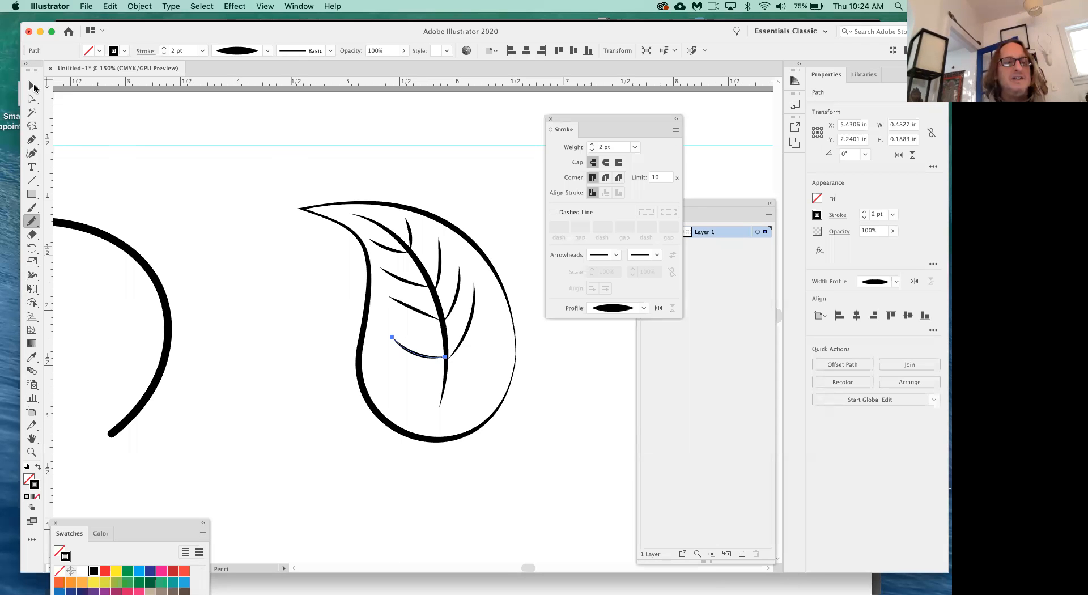
Fill the 4 pt leaf outline with the yellow-green swatch C=20 M=0 Y=100 K=0
{"action": "key", "text": "v"}
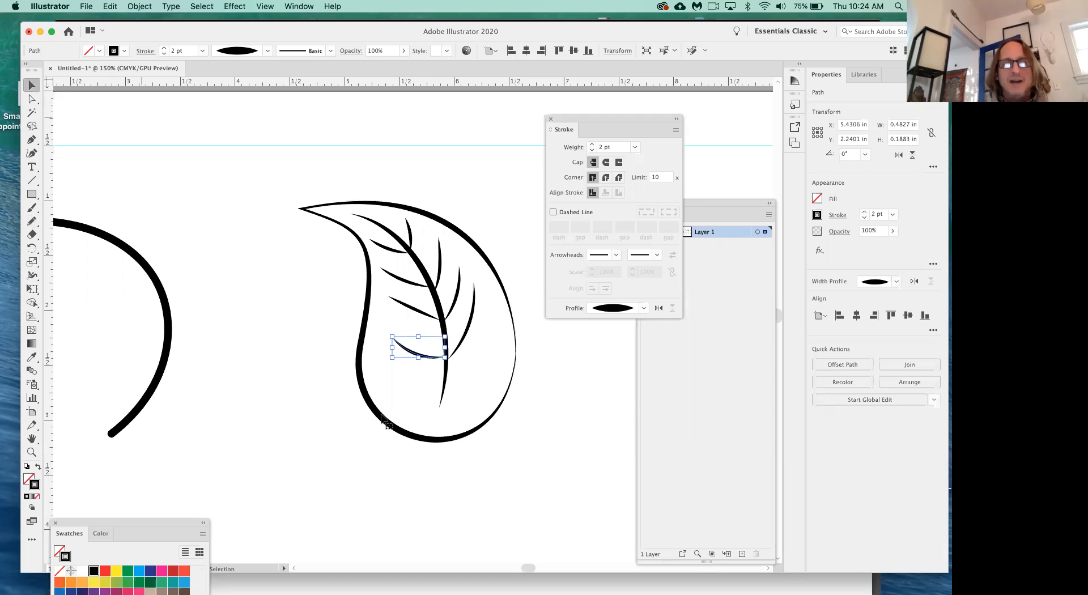
{"action": "left_click", "coordinate": [382, 418]}
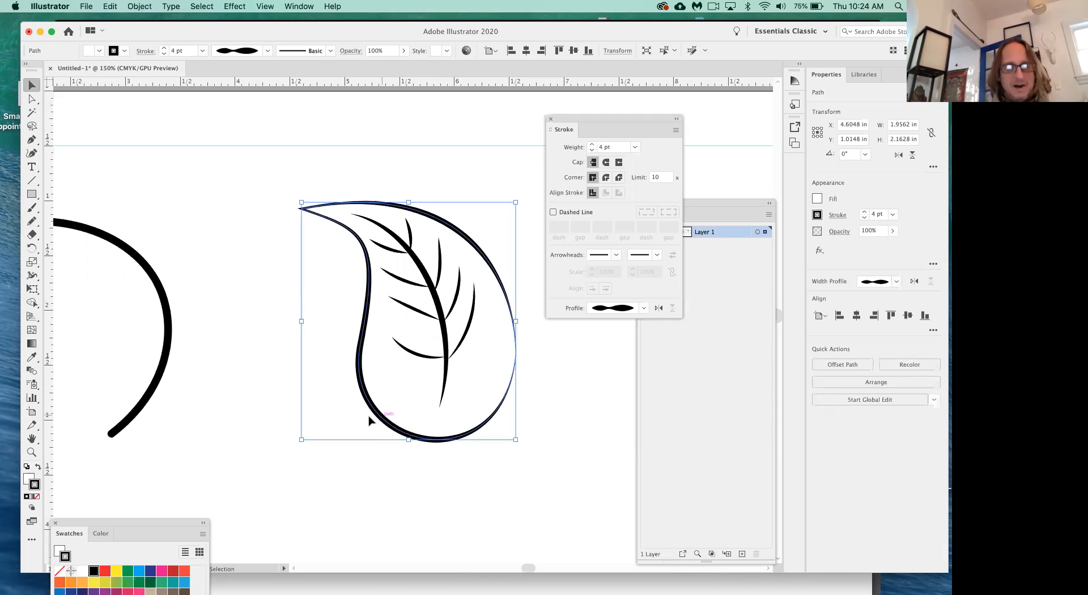
{"action": "key", "text": "x"}
{"action": "left_click_drag", "start_coordinate": [128, 519], "coordinate": [175, 392]}
{"action": "left_click", "coordinate": [151, 454]}
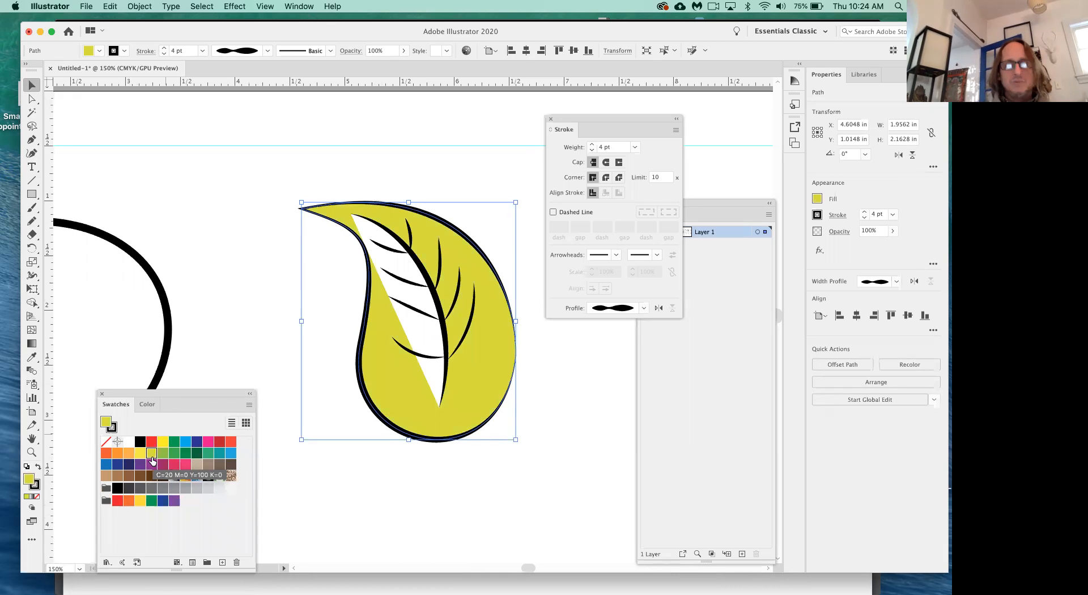
Fill the 4 pt leaf outline with white and move it away from its central and side veins
{"action": "left_click", "coordinate": [129, 442]}
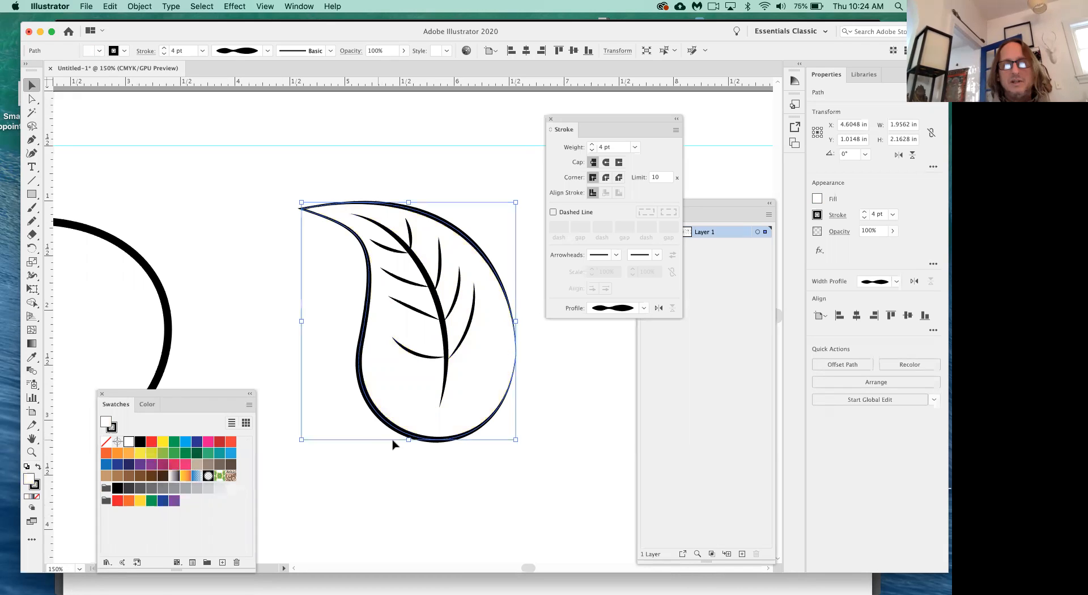
{"action": "left_click_drag", "start_coordinate": [418, 442], "coordinate": [384, 491]}
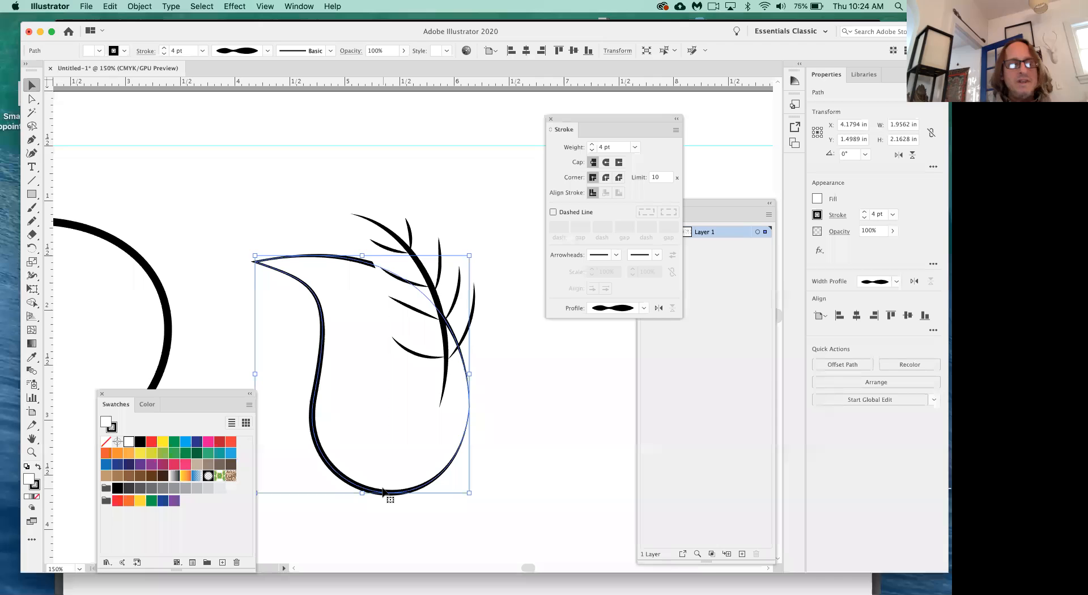
{"action": "left_click_drag", "start_coordinate": [384, 492], "coordinate": [286, 569]}
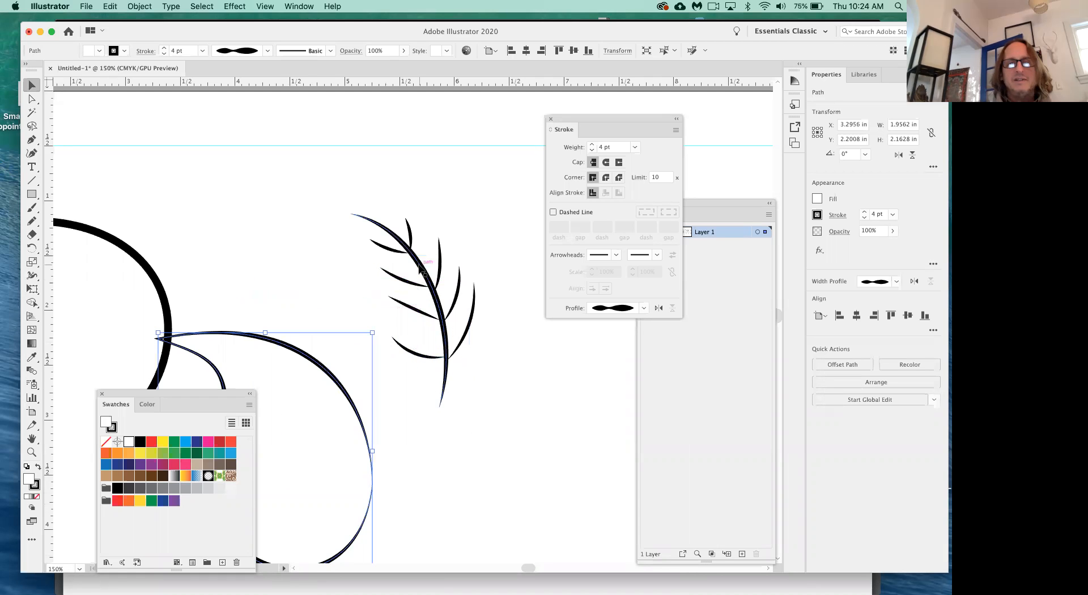
{"action": "left_click", "coordinate": [396, 248]}
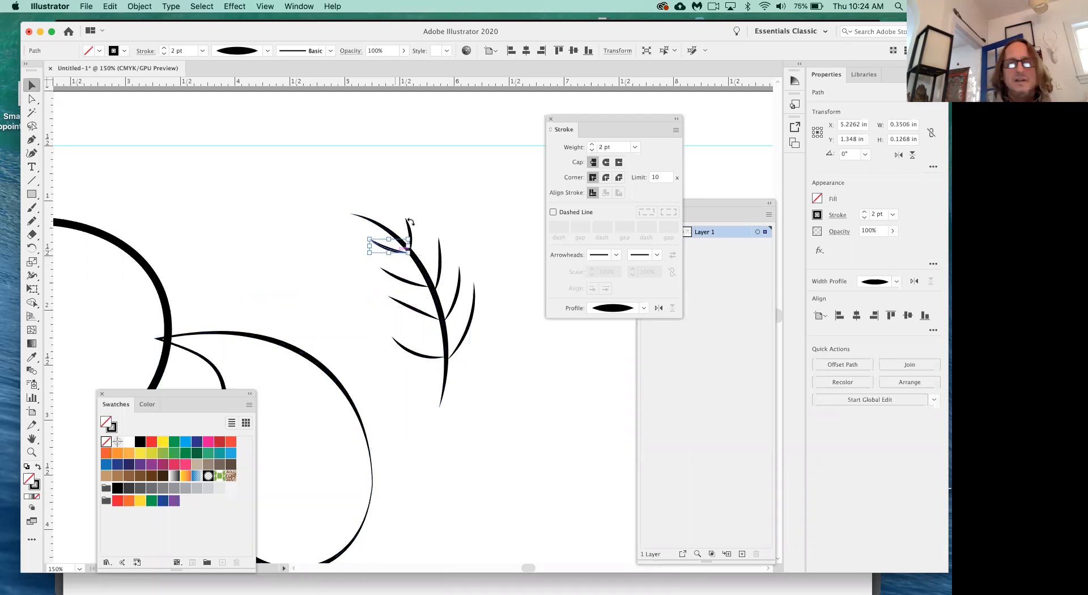
{"action": "left_click", "coordinate": [390, 231]}
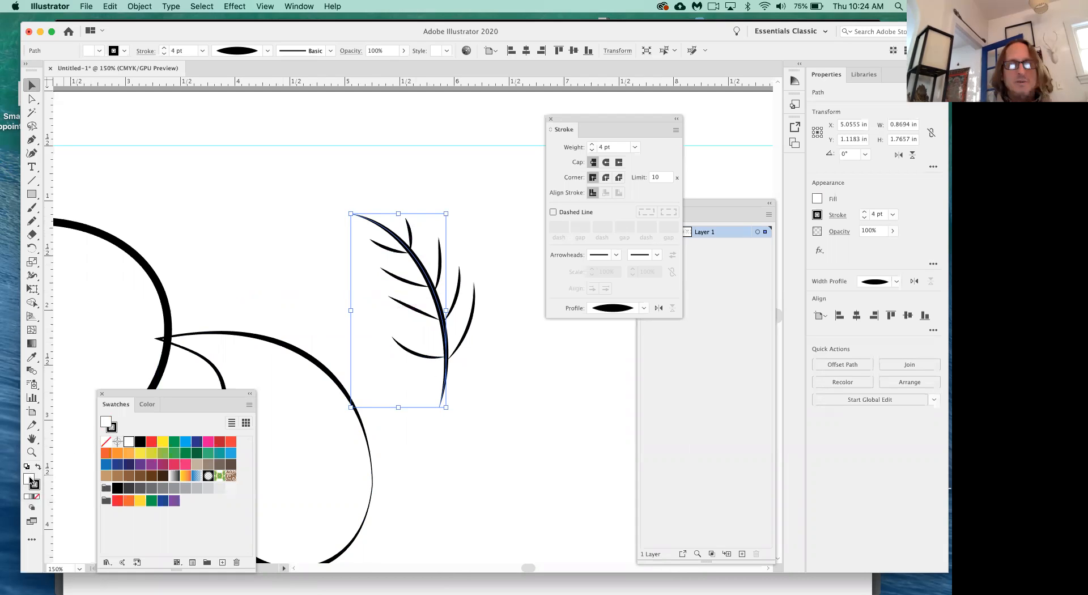
Fill the 4 pt leaf outline with the medium green swatch and move it back around its veins
{"action": "left_click", "coordinate": [241, 333]}
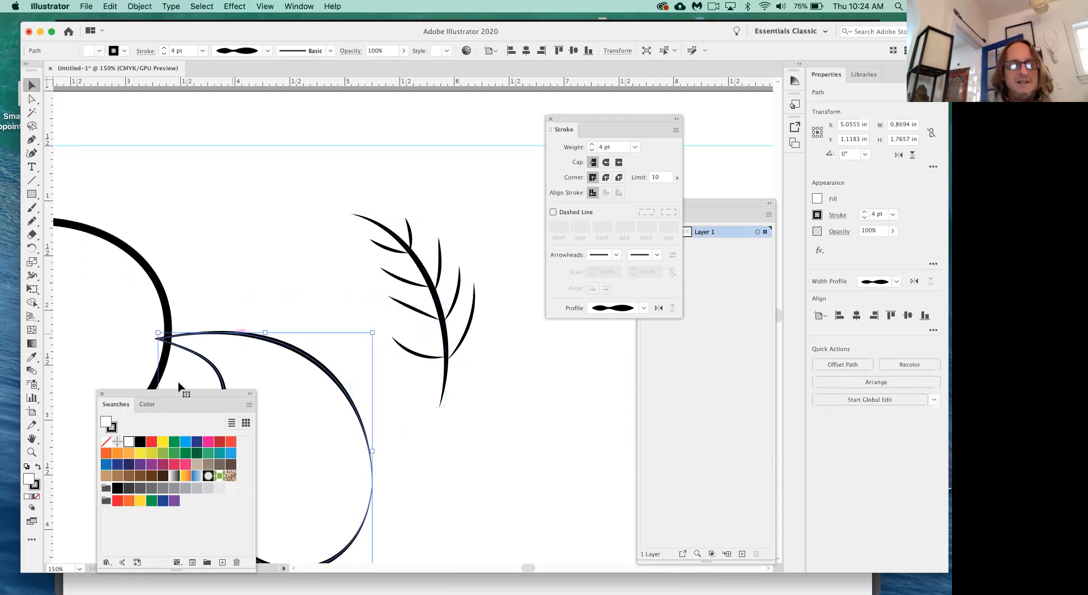
{"action": "left_click", "coordinate": [163, 453]}
{"action": "left_click_drag", "start_coordinate": [257, 352], "coordinate": [386, 215]}
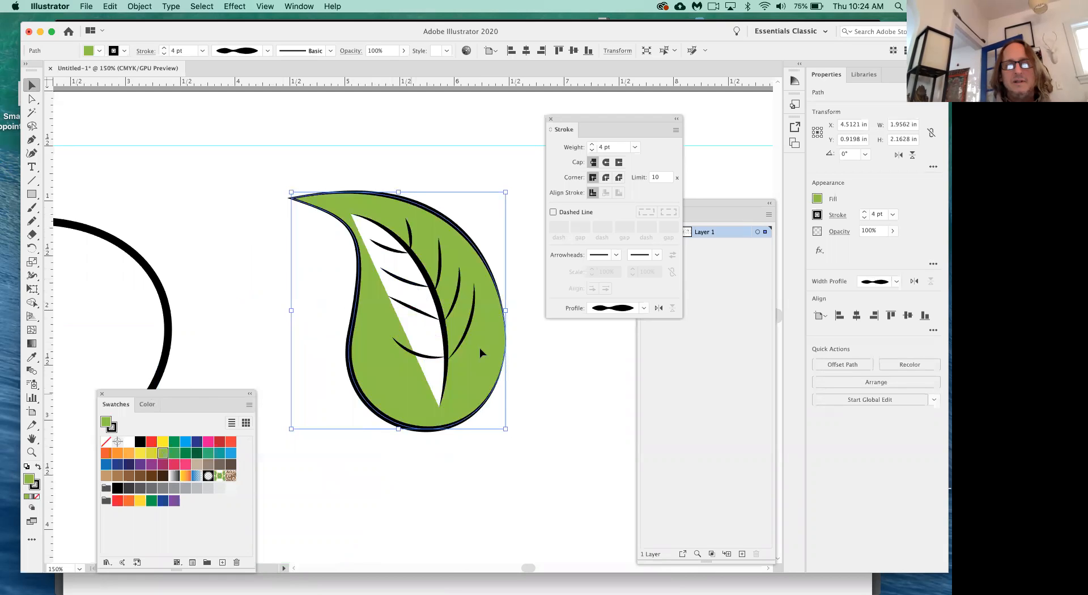
Set the central vein's fill to None and deselect it
{"action": "left_click", "coordinate": [447, 344]}
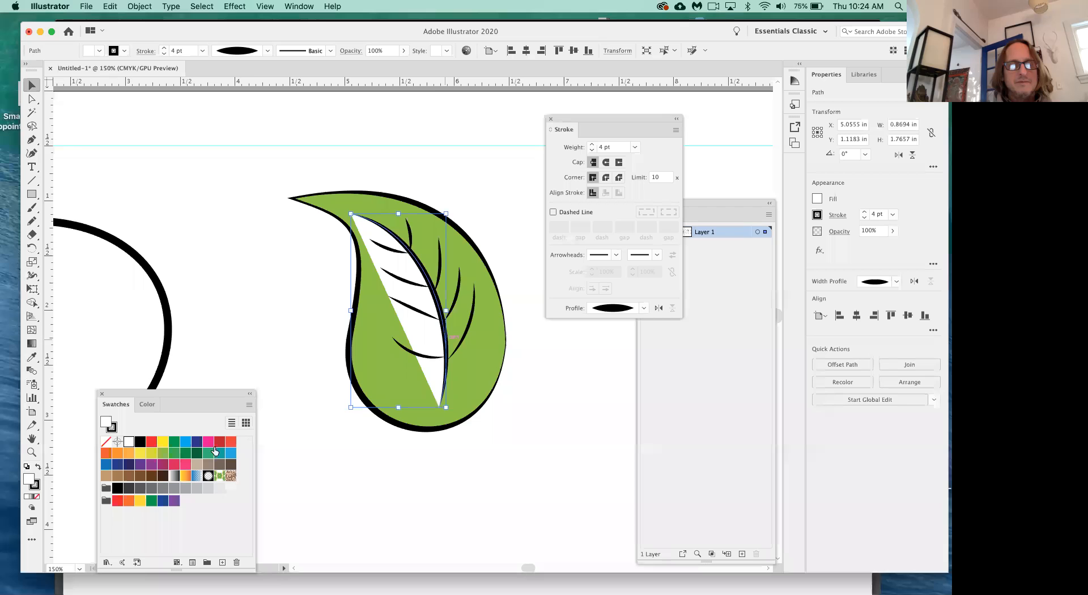
{"action": "left_click", "coordinate": [106, 442]}
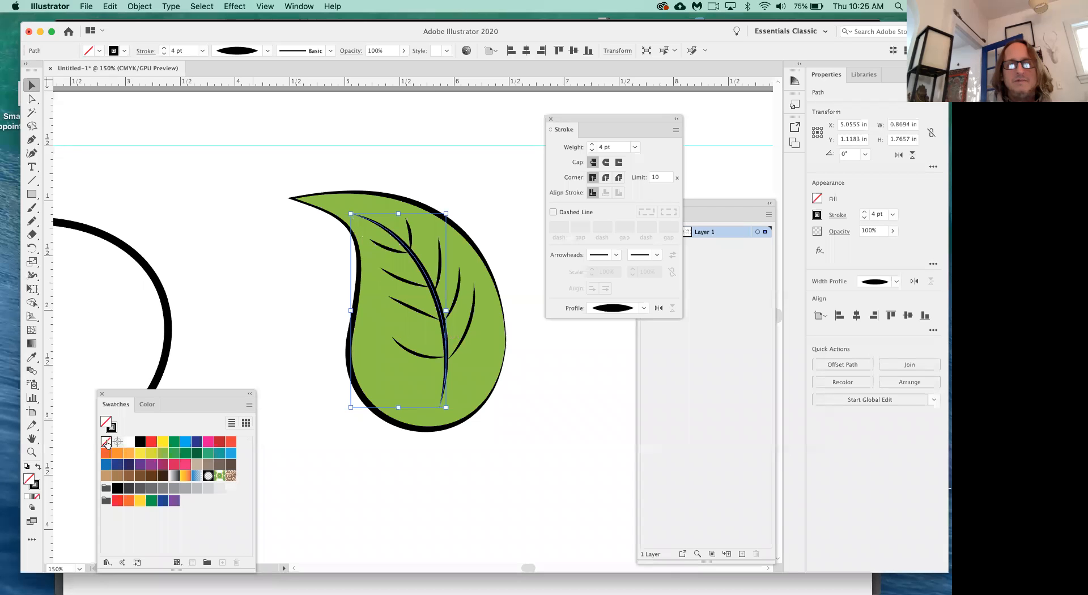
{"action": "left_click", "coordinate": [327, 474]}
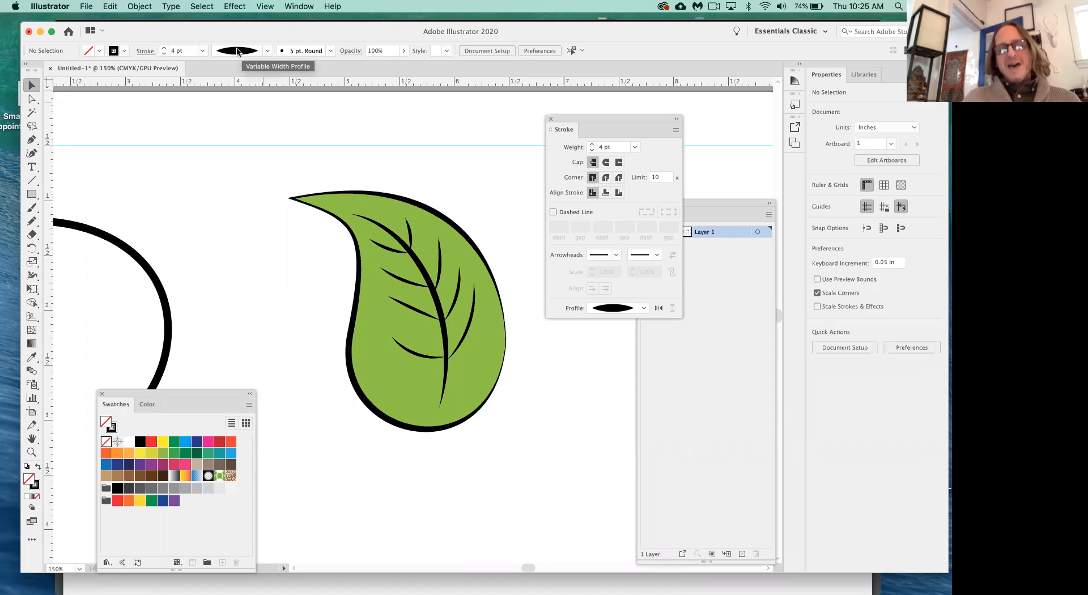
{"action": "left_click", "coordinate": [331, 50]}
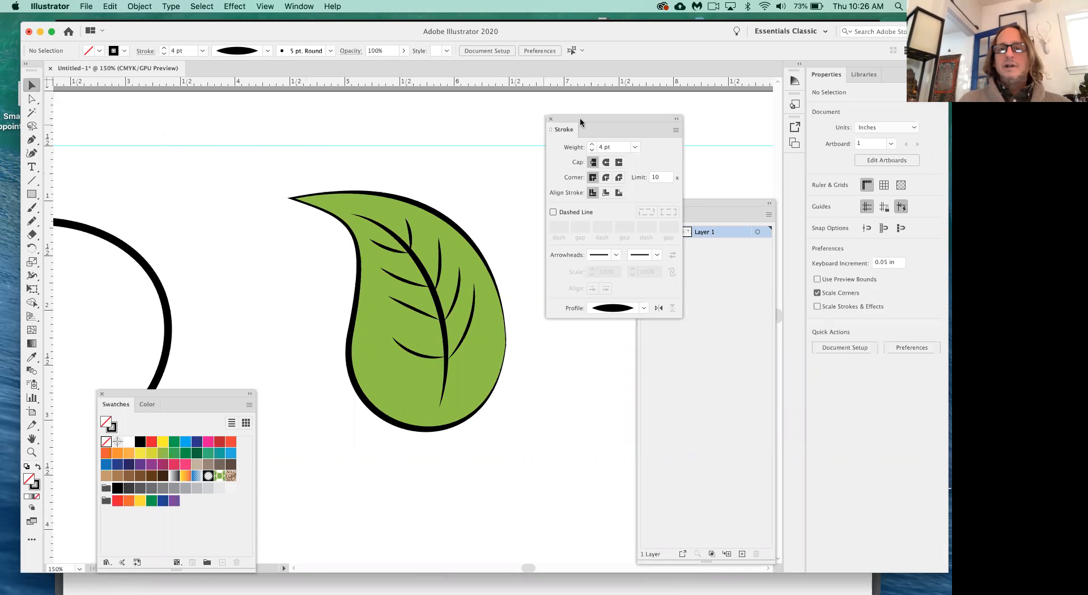
Move the Stroke panel below the green leaf, close the Layers panel, and show an enlarged Brushes panel beside the leaf
{"action": "mouse_move", "coordinate": [586, 117]}
{"action": "left_mouse_down"}
{"action": "mouse_move", "coordinate": [481, 239]}
{"action": "mouse_move", "coordinate": [429, 452]}
{"action": "left_mouse_up"}
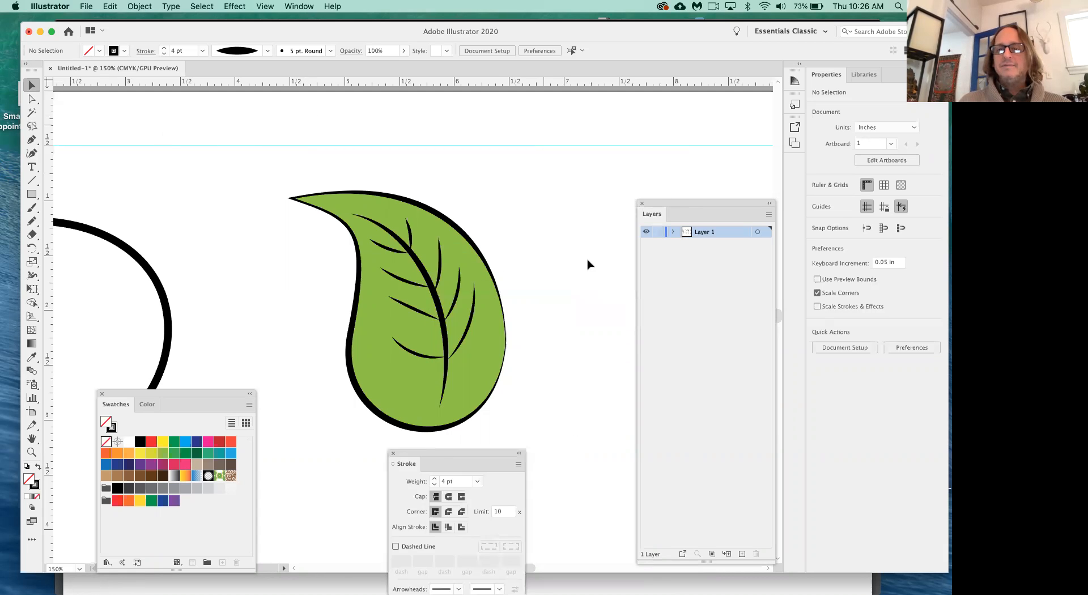
{"action": "left_click", "coordinate": [643, 203]}
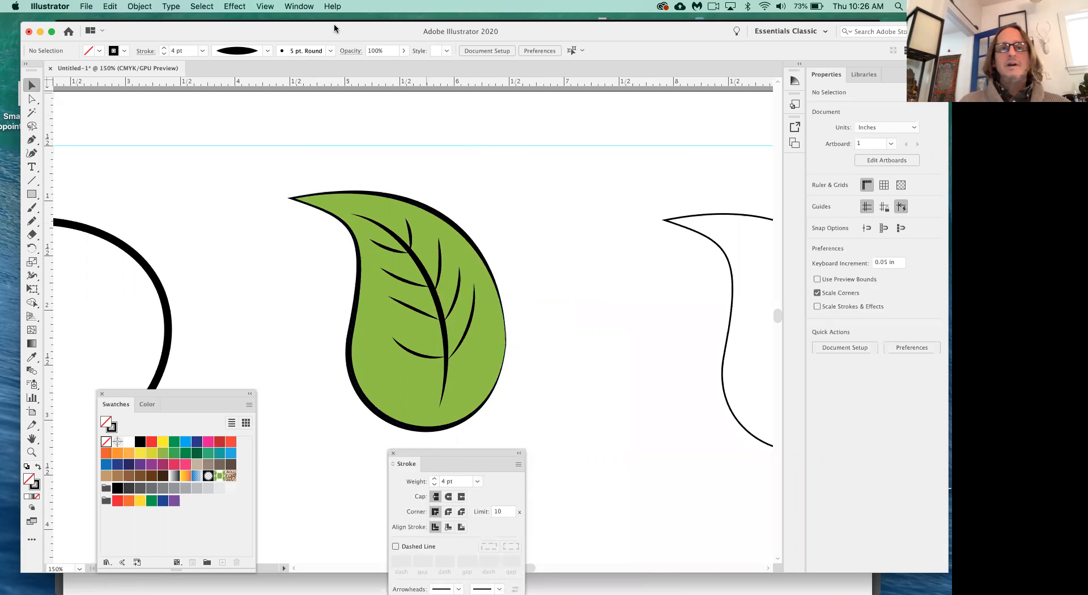
{"action": "left_click", "coordinate": [301, 7]}
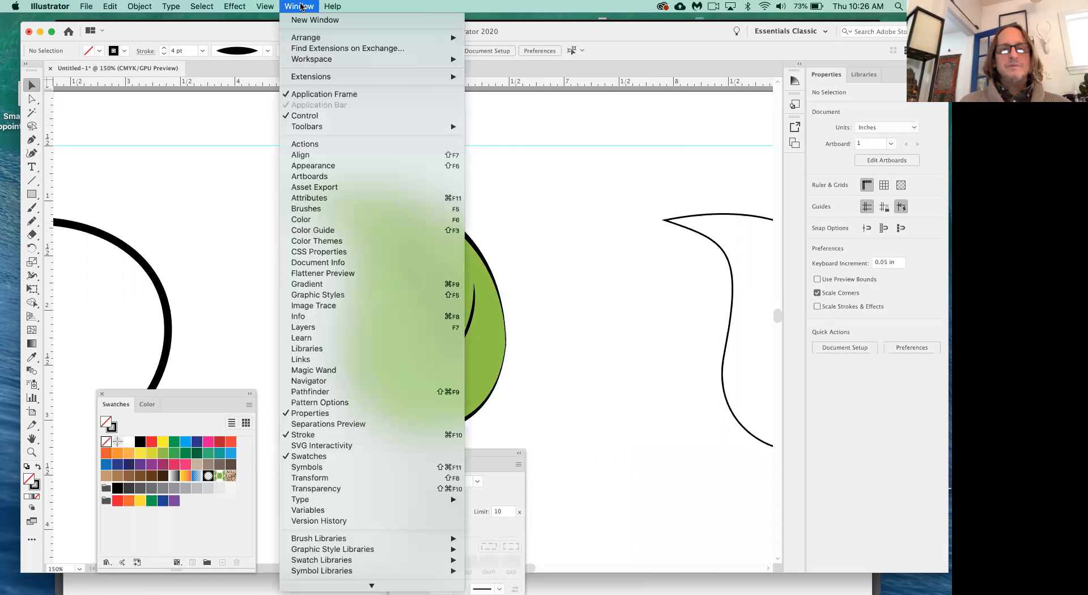
{"action": "left_click", "coordinate": [339, 211]}
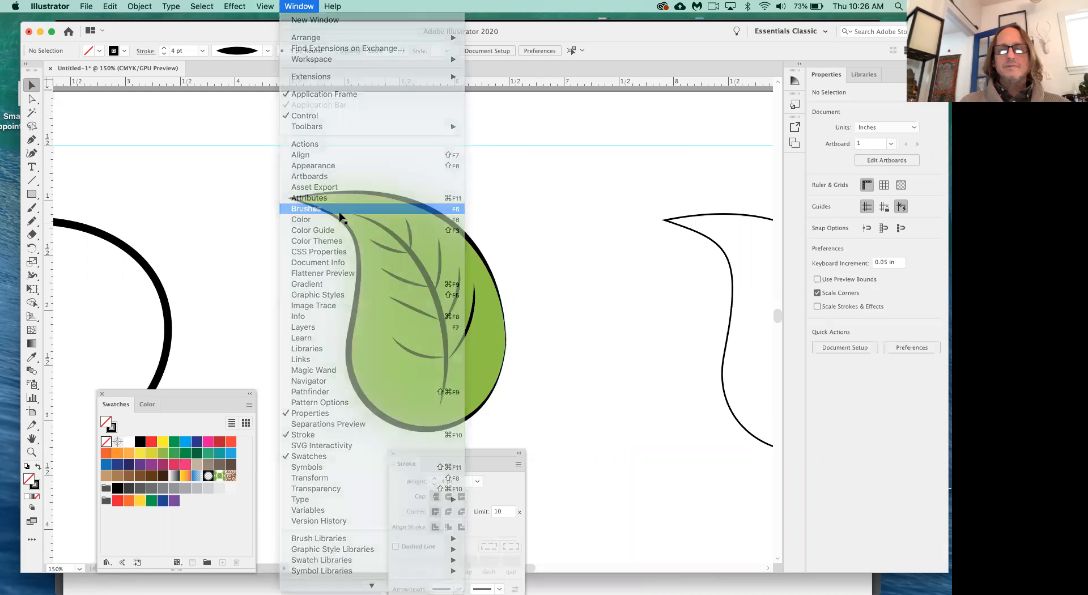
{"action": "mouse_move", "coordinate": [539, 246]}
{"action": "left_mouse_down"}
{"action": "mouse_move", "coordinate": [620, 169]}
{"action": "mouse_move", "coordinate": [589, 154]}
{"action": "left_mouse_up"}
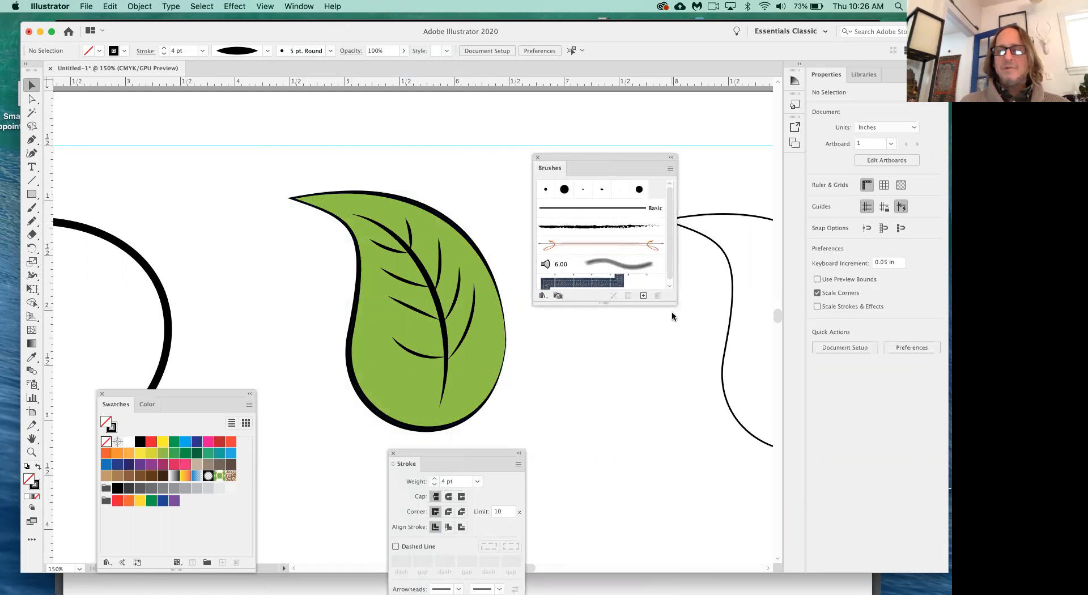
{"action": "mouse_move", "coordinate": [676, 304]}
{"action": "left_mouse_down"}
{"action": "mouse_move", "coordinate": [678, 357]}
{"action": "mouse_move", "coordinate": [700, 343]}
{"action": "left_mouse_up"}
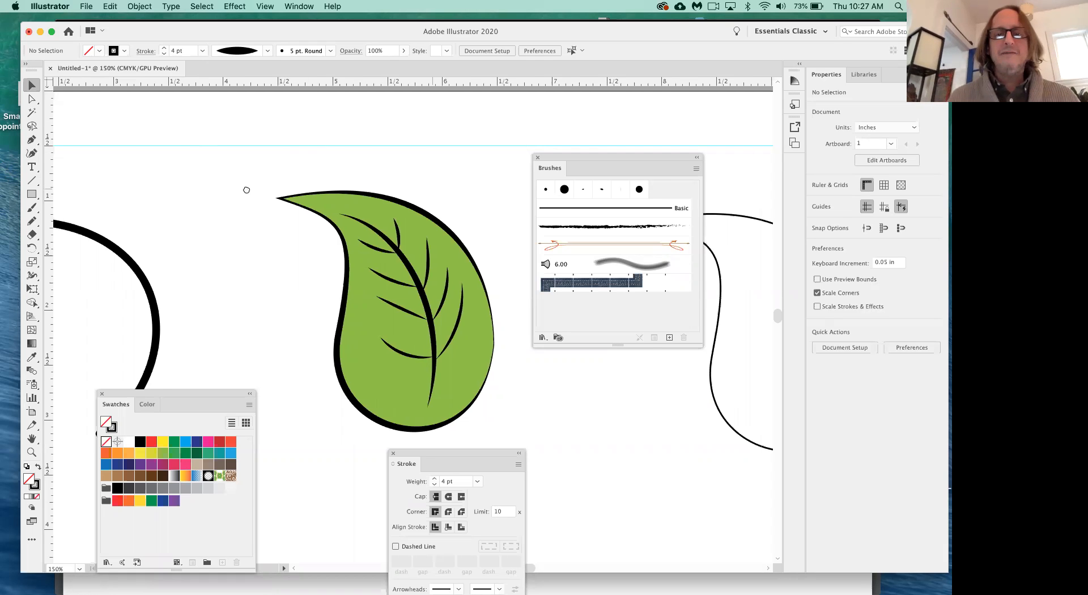
Select the unfilled 1 pt leaf outline to the right of the green leaf
{"action": "scroll", "coordinate": [317, 226], "scroll_direction": "right", "scroll_amount": 6}
{"action": "scroll", "coordinate": [272, 230], "scroll_direction": "right", "scroll_amount": 4}
{"action": "scroll", "coordinate": [242, 227], "scroll_direction": "right", "scroll_amount": 2}
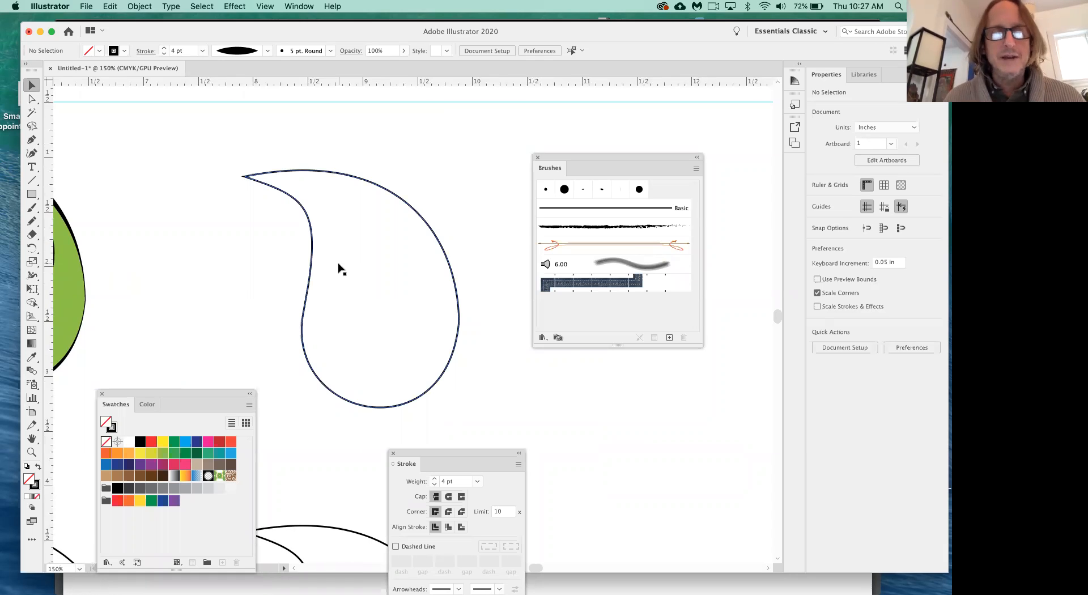
{"action": "scroll", "coordinate": [349, 264], "scroll_direction": "left", "scroll_amount": 1}
{"action": "scroll", "coordinate": [170, 287], "scroll_direction": "right", "scroll_amount": 7}
{"action": "scroll", "coordinate": [299, 263], "scroll_direction": "left", "scroll_amount": 6}
{"action": "scroll", "coordinate": [359, 260], "scroll_direction": "left", "scroll_amount": 4}
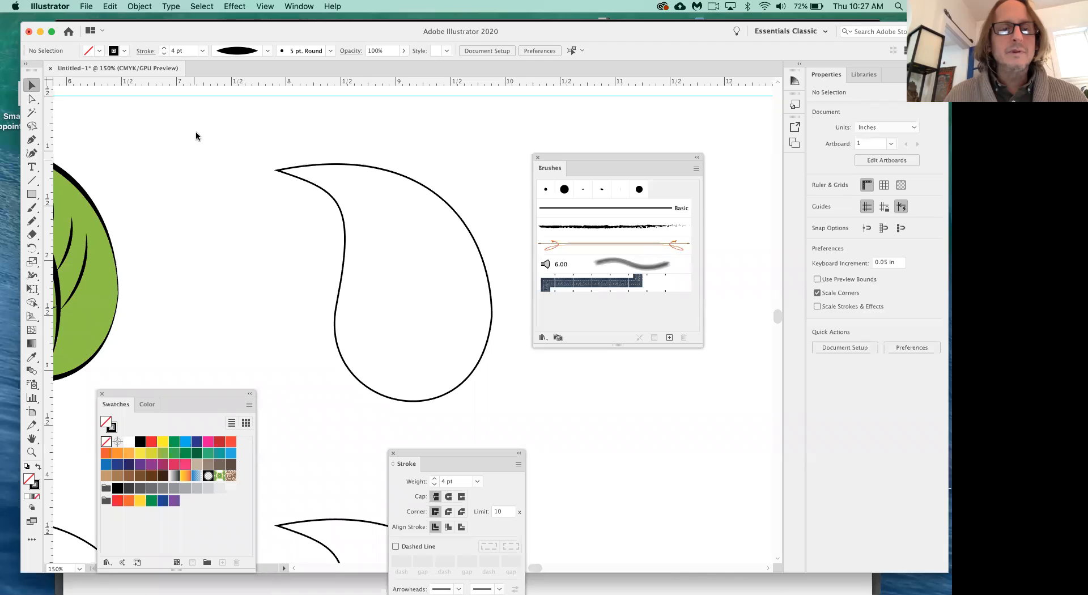
{"action": "left_click", "coordinate": [319, 166]}
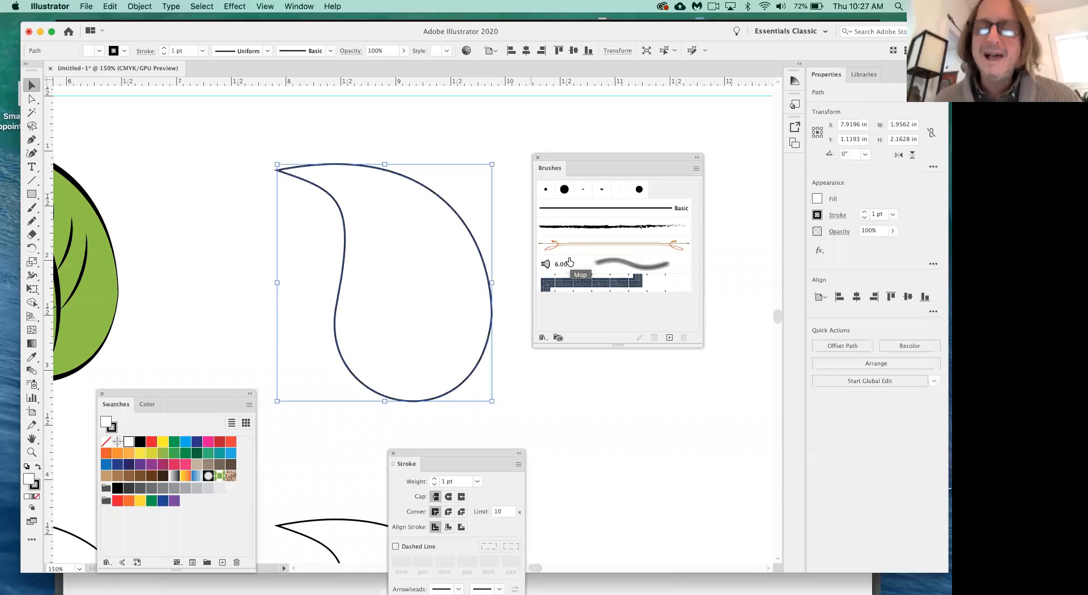
Try the round and oval calligraphic brushes, including 15 pt. Round and 5 pt. Oval, on the 1 pt leaf and restore Basic
{"action": "left_click", "coordinate": [543, 338]}
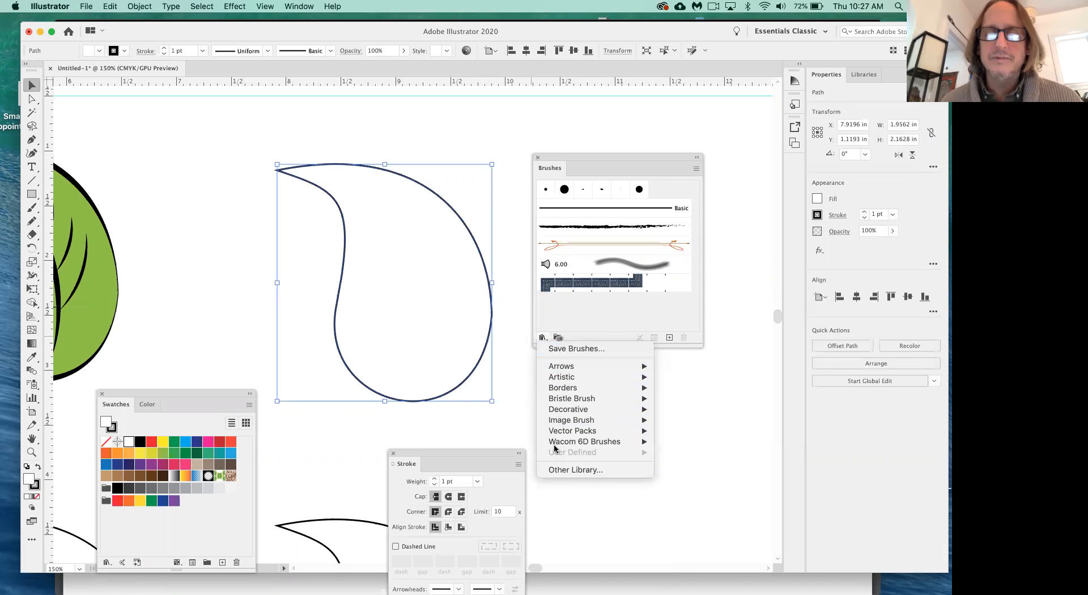
{"action": "left_click", "coordinate": [515, 338]}
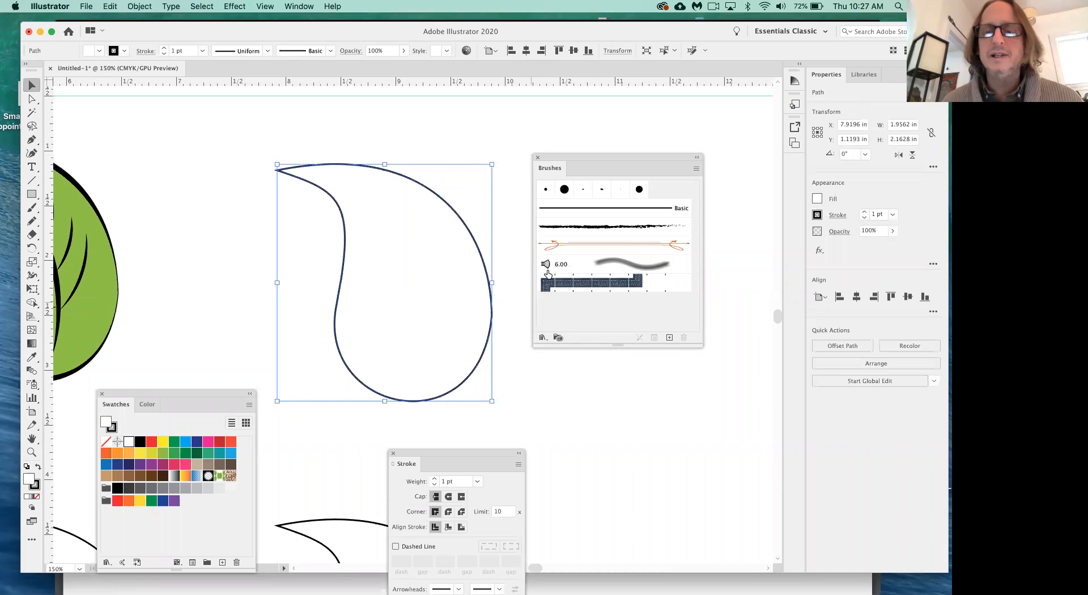
{"action": "left_click", "coordinate": [546, 190]}
{"action": "left_click", "coordinate": [564, 193]}
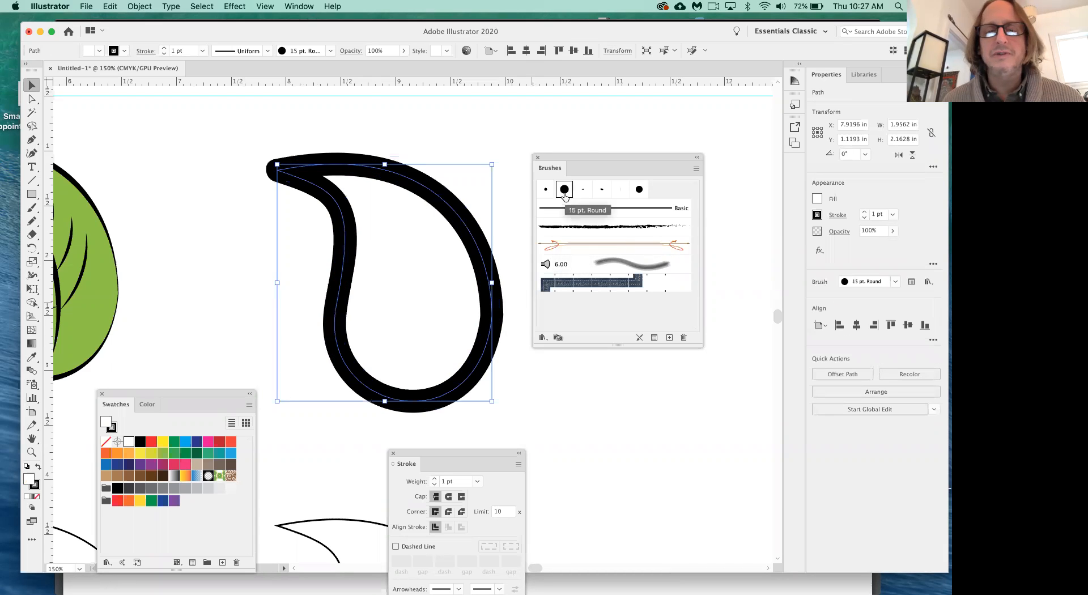
{"action": "left_click", "coordinate": [585, 192]}
{"action": "left_click", "coordinate": [601, 190]}
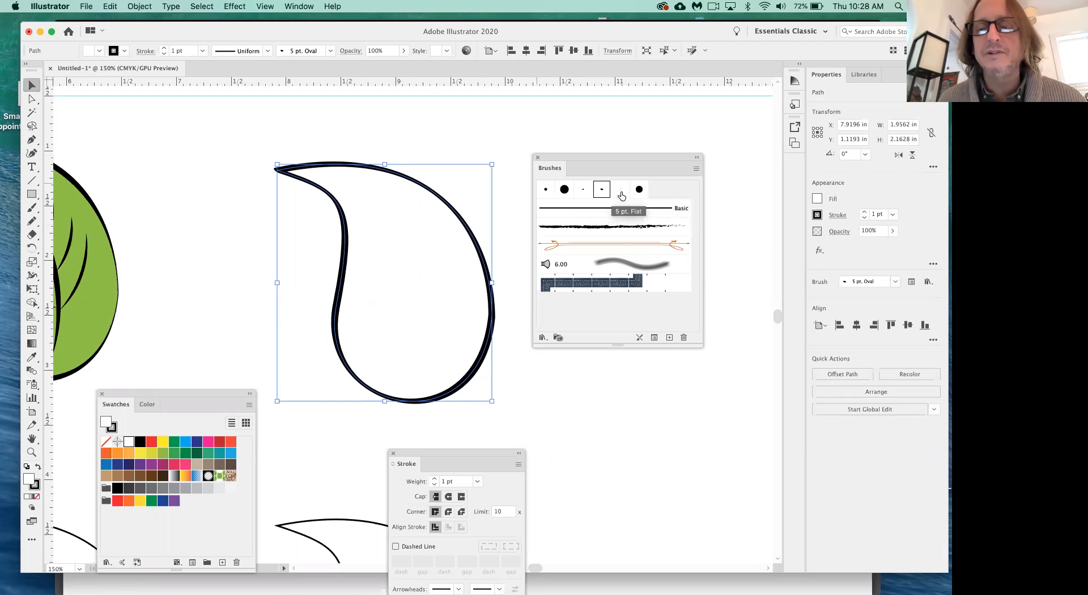
{"action": "left_click", "coordinate": [622, 210]}
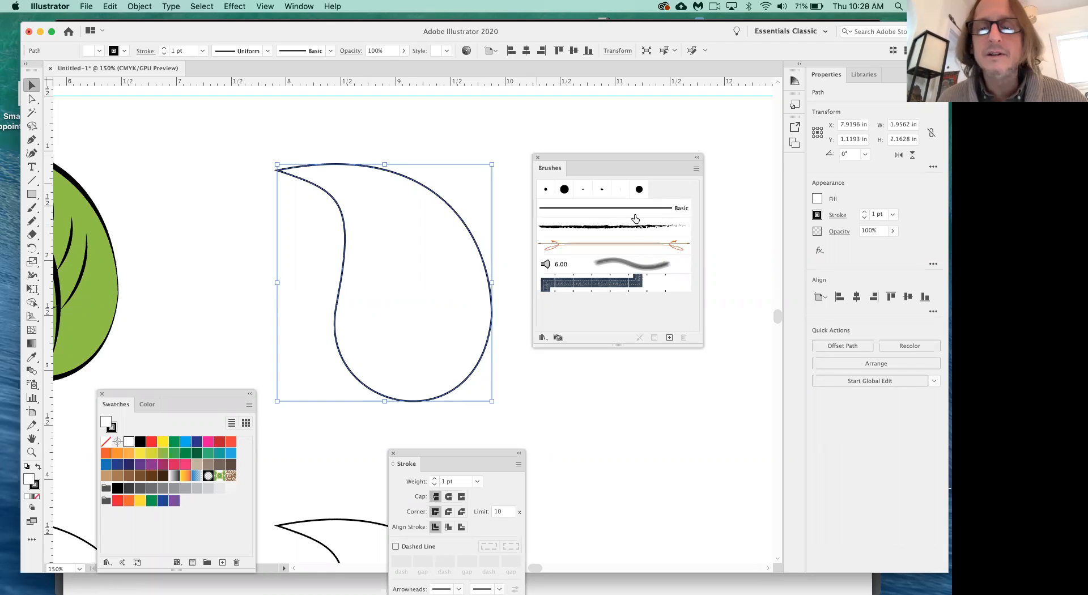
Try the rough charcoal, Divider, Mop and denim seam brushes on the 1 pt leaf outline and restore Basic
{"action": "left_click", "coordinate": [634, 232]}
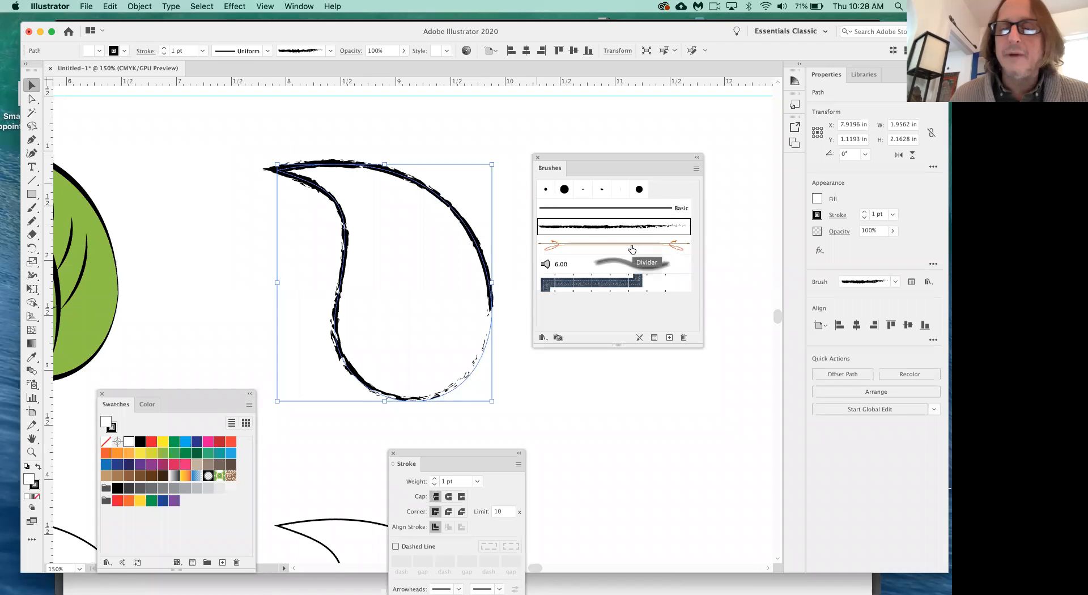
{"action": "left_click", "coordinate": [632, 250]}
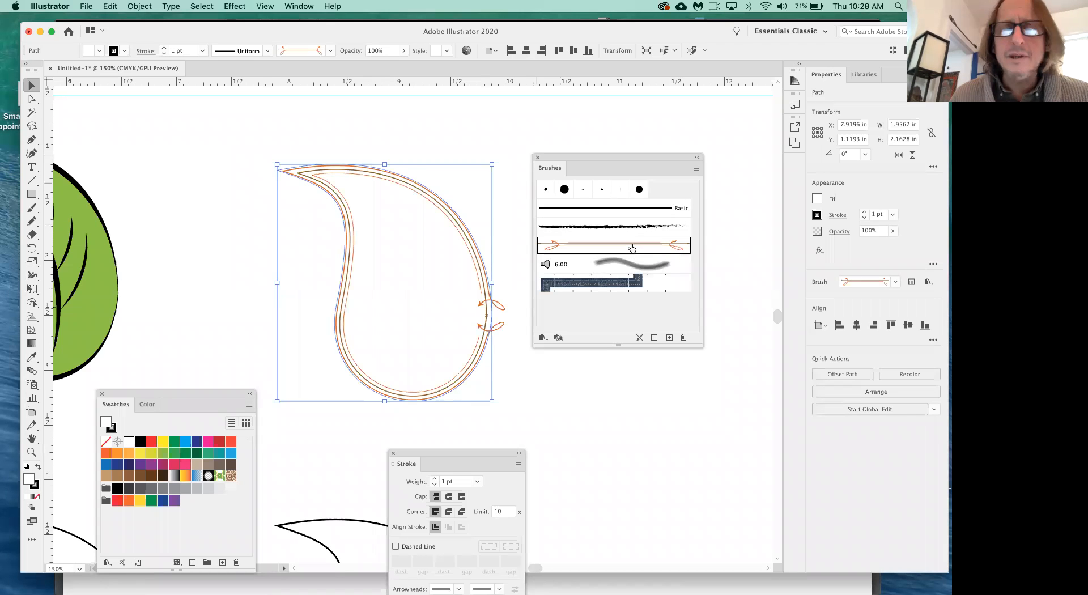
{"action": "left_click", "coordinate": [631, 269]}
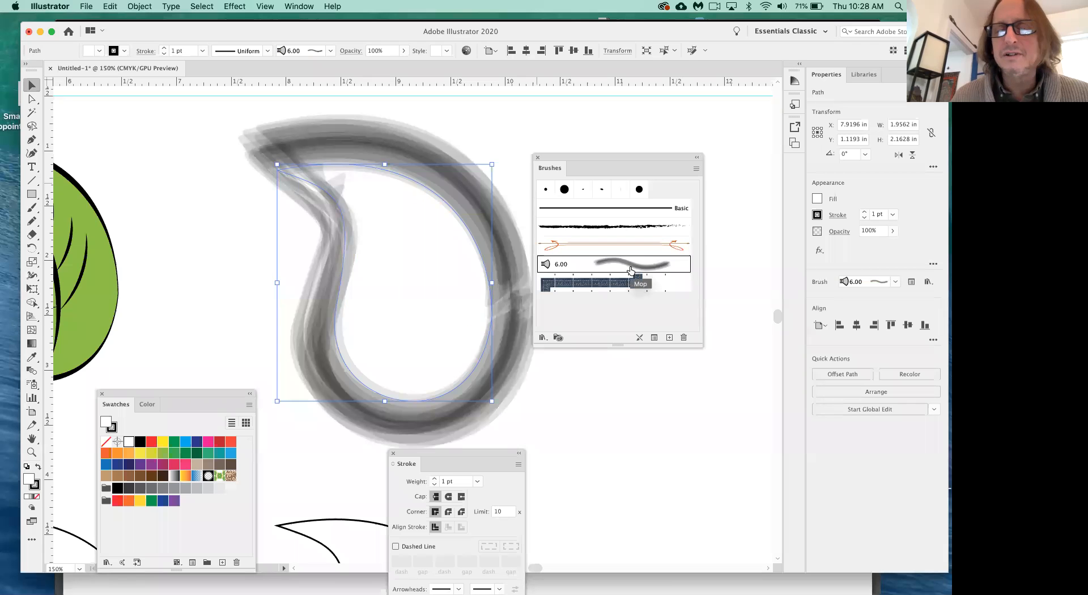
{"action": "left_click", "coordinate": [618, 286]}
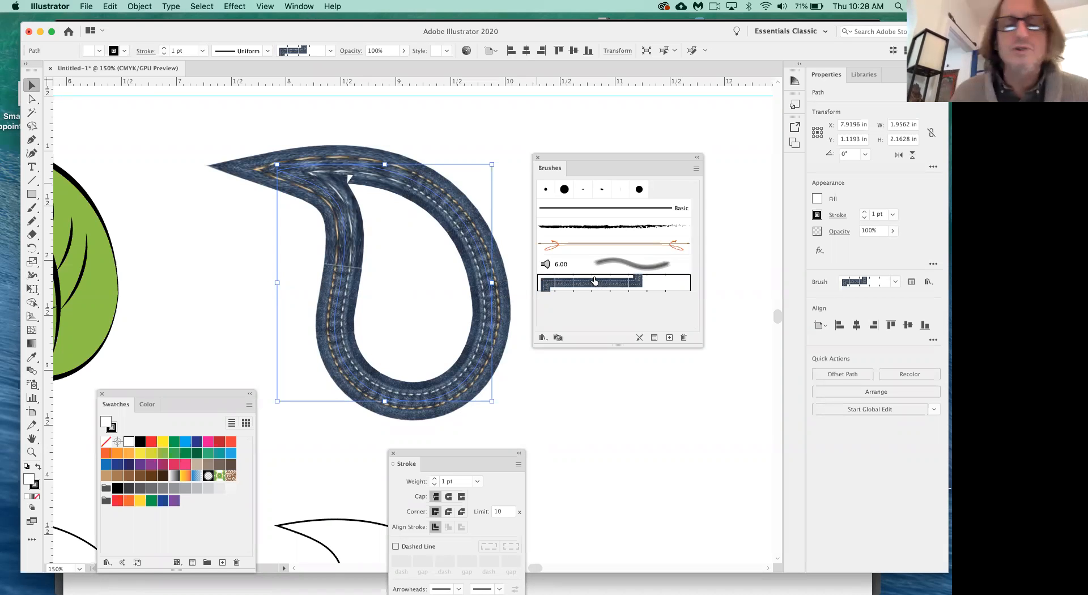
{"action": "left_click", "coordinate": [601, 213]}
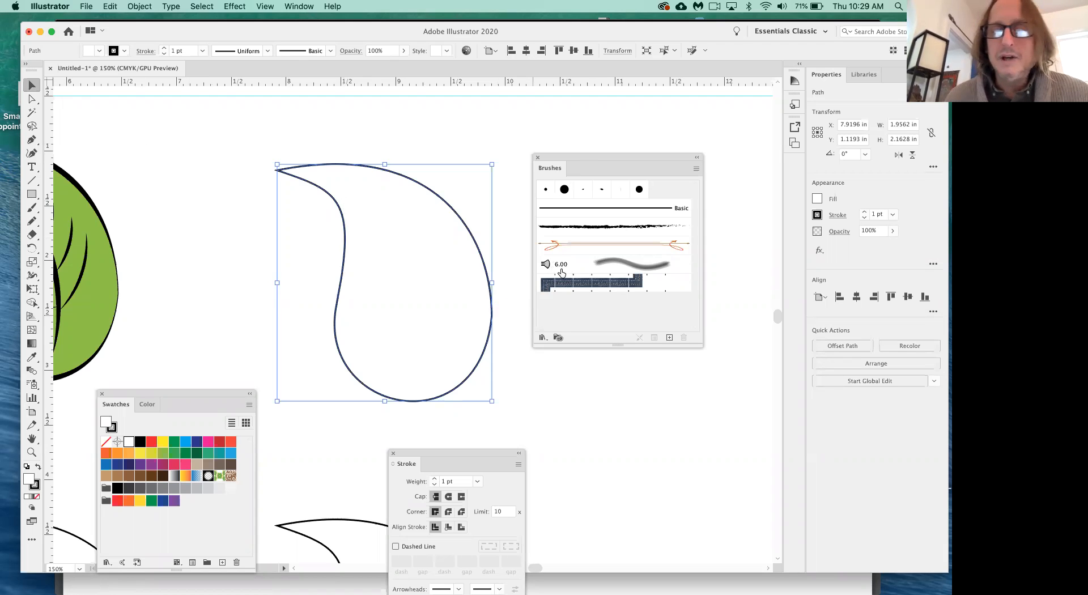
Look at the Artistic_ChalkCharcoalPencil brush library and close it
{"action": "left_click", "coordinate": [542, 338]}
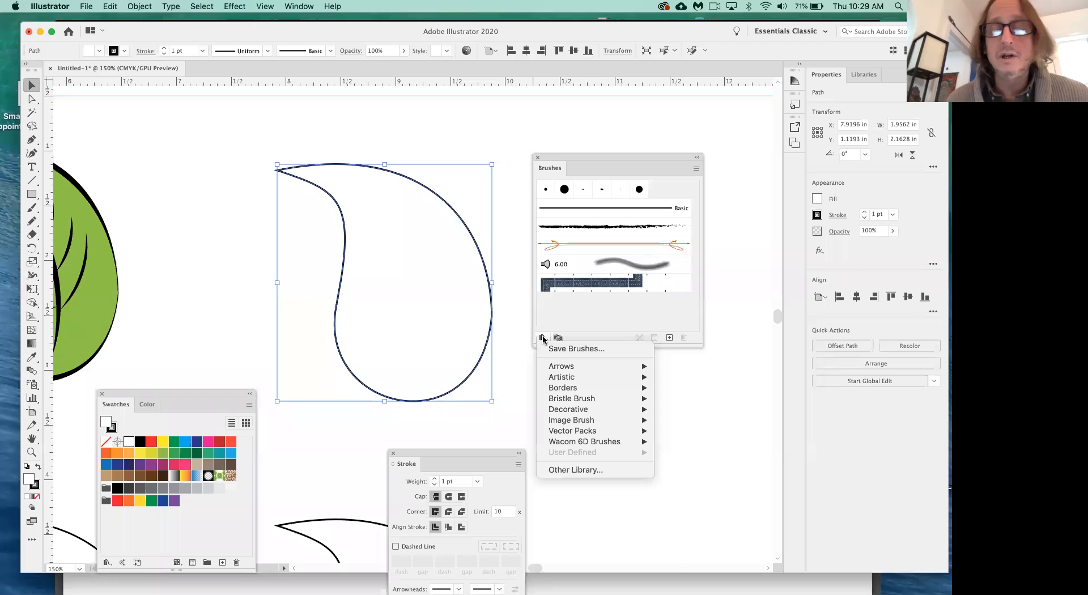
{"action": "mouse_move", "coordinate": [581, 370]}
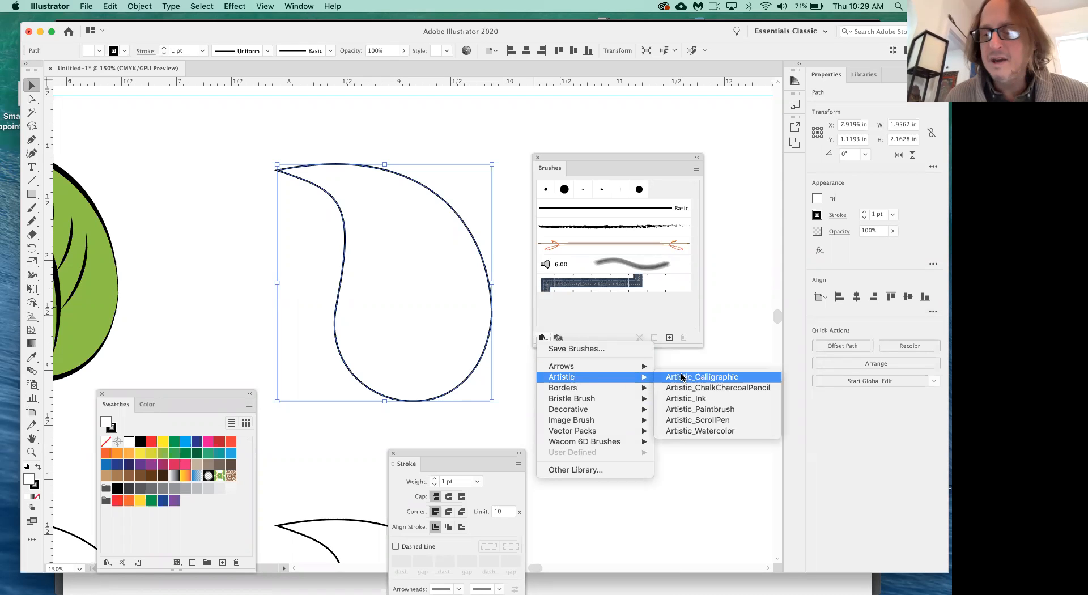
{"action": "left_click", "coordinate": [723, 389]}
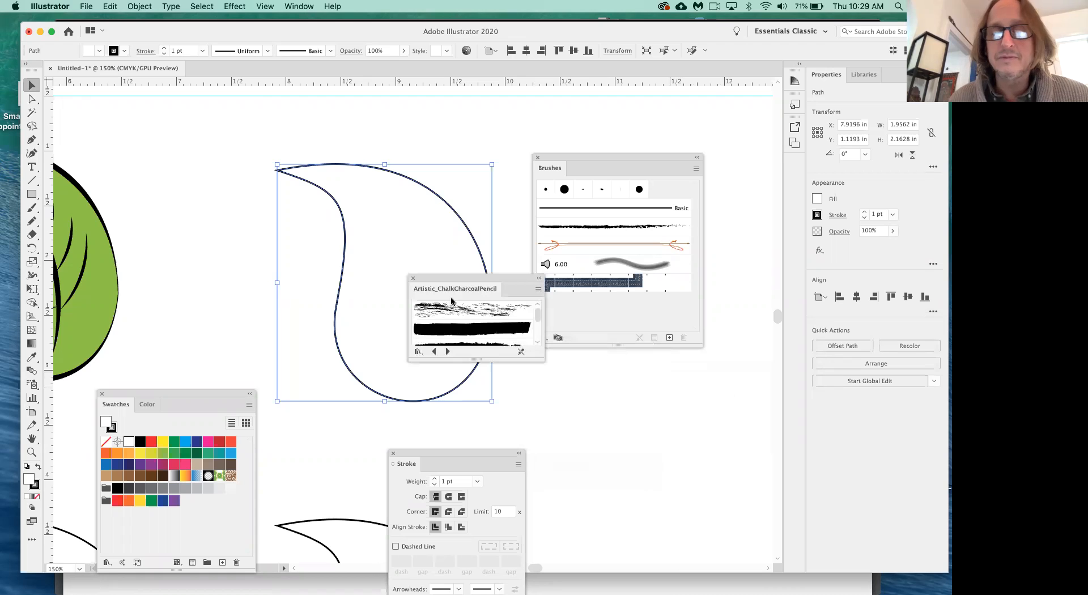
{"action": "left_click_drag", "start_coordinate": [470, 276], "coordinate": [453, 237]}
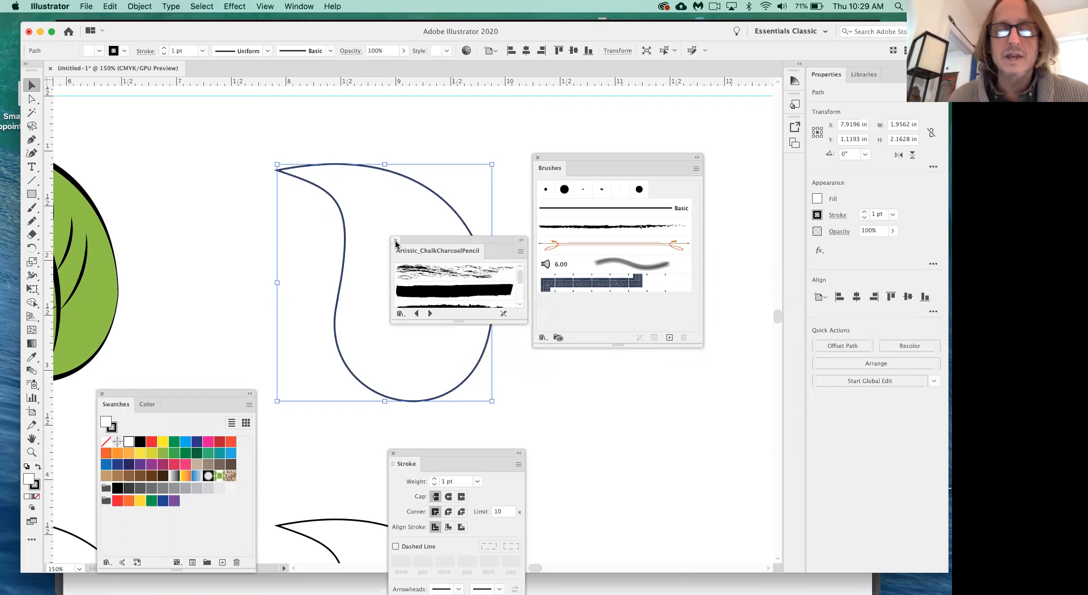
{"action": "left_click", "coordinate": [396, 239]}
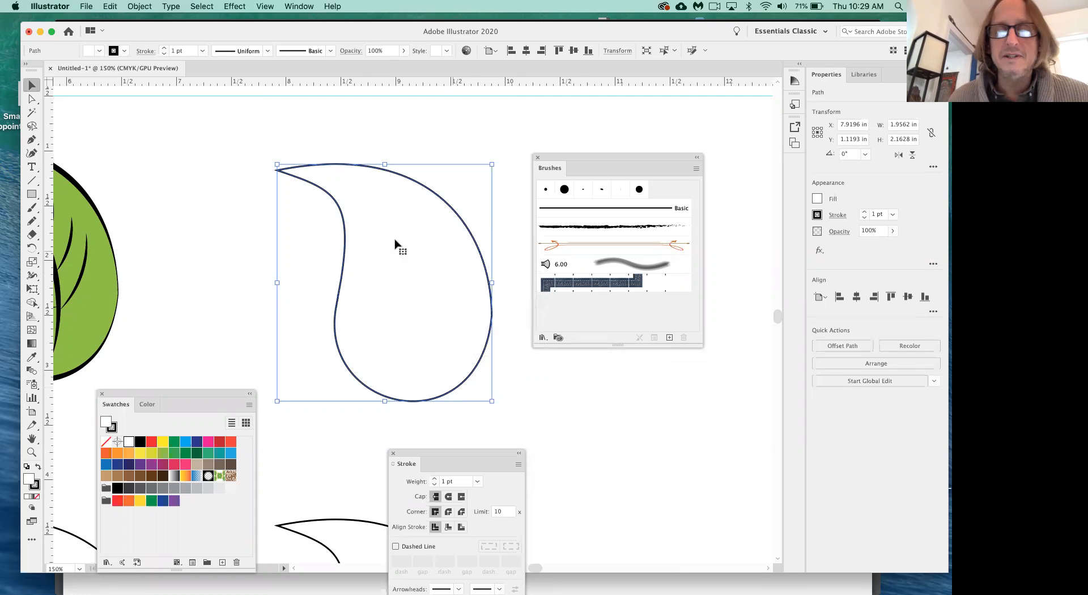
Open the Artistic_ChalkCharcoalPencil brush library, enlarge its window and place it beside the leaf outline
{"action": "left_click", "coordinate": [541, 339]}
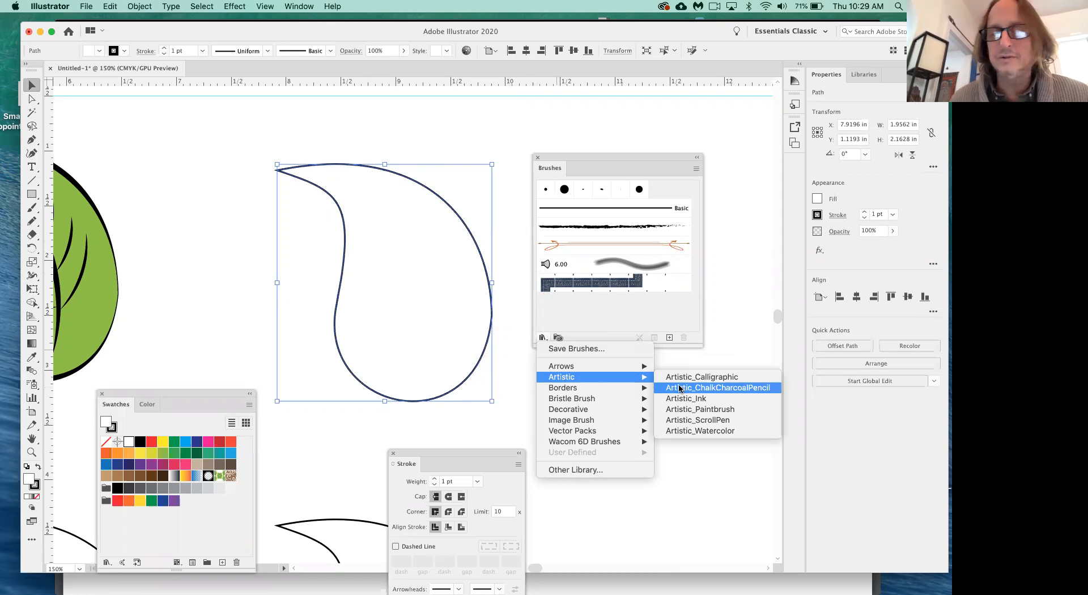
{"action": "left_click", "coordinate": [680, 389]}
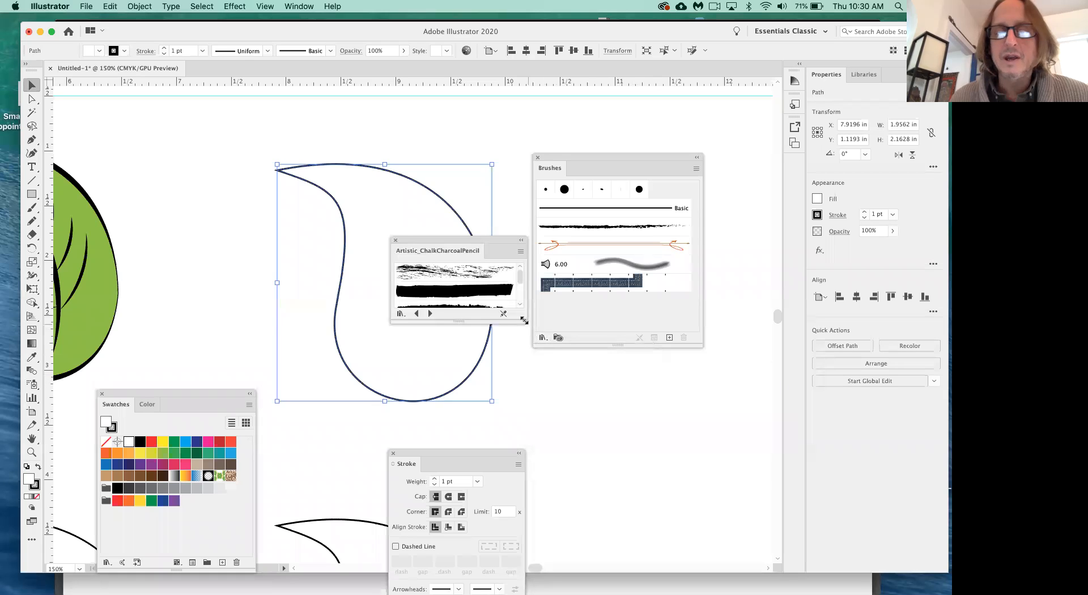
{"action": "left_click_drag", "start_coordinate": [527, 321], "coordinate": [533, 445]}
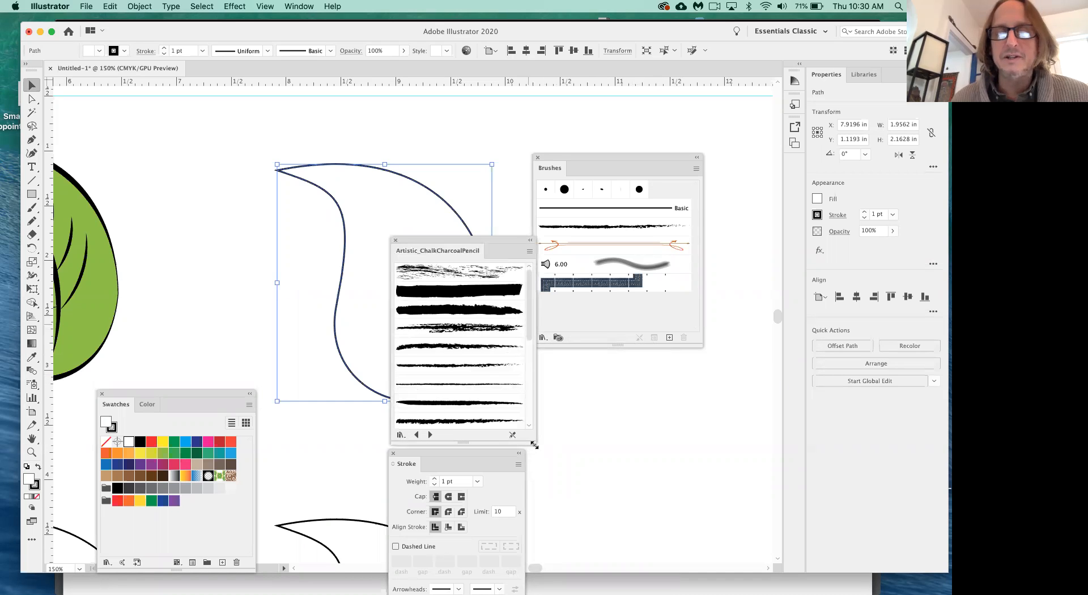
{"action": "mouse_move", "coordinate": [443, 245]}
{"action": "left_mouse_down"}
{"action": "mouse_move", "coordinate": [485, 243]}
{"action": "mouse_move", "coordinate": [659, 112]}
{"action": "mouse_move", "coordinate": [657, 120]}
{"action": "left_mouse_up"}
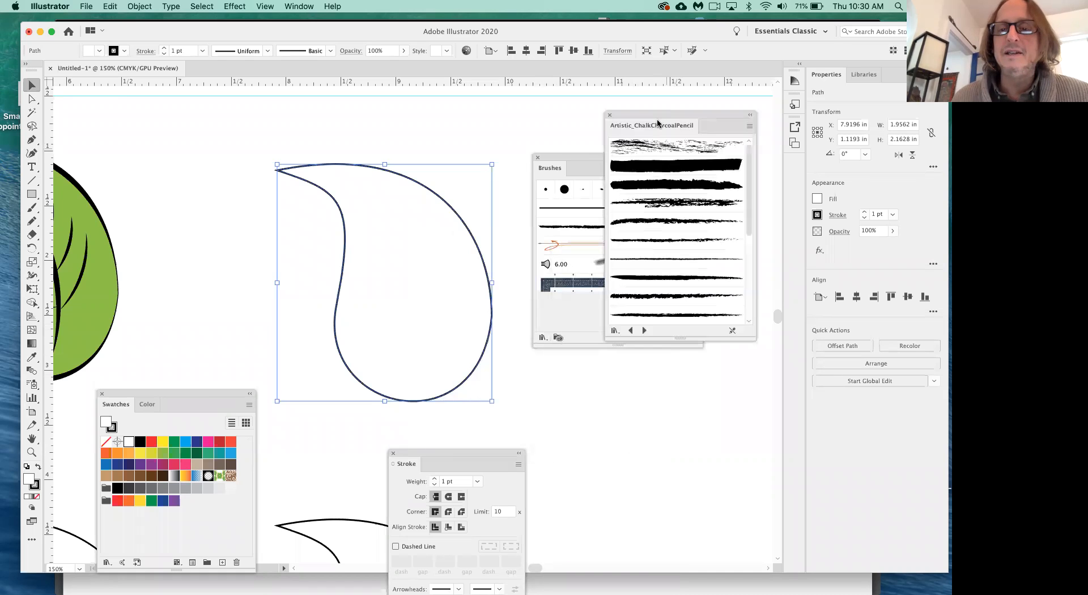
Try the chalk and charcoal brushes in the library one by one on the leaf outline, including Charcoal - Feather and Charcoal - Tapered
{"action": "left_click", "coordinate": [651, 151]}
{"action": "left_click", "coordinate": [656, 169]}
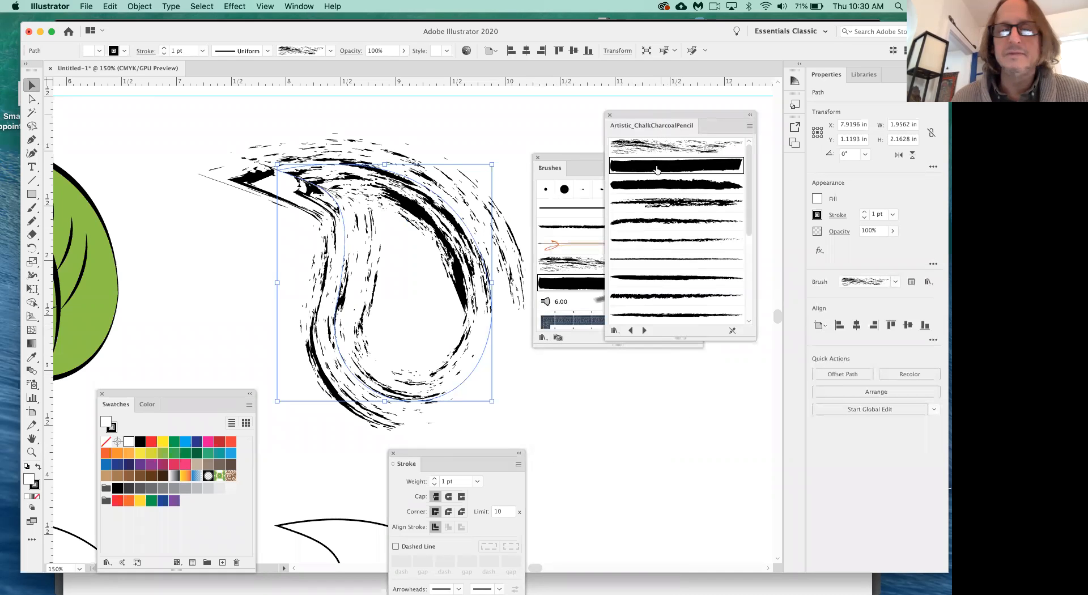
{"action": "left_click", "coordinate": [661, 189]}
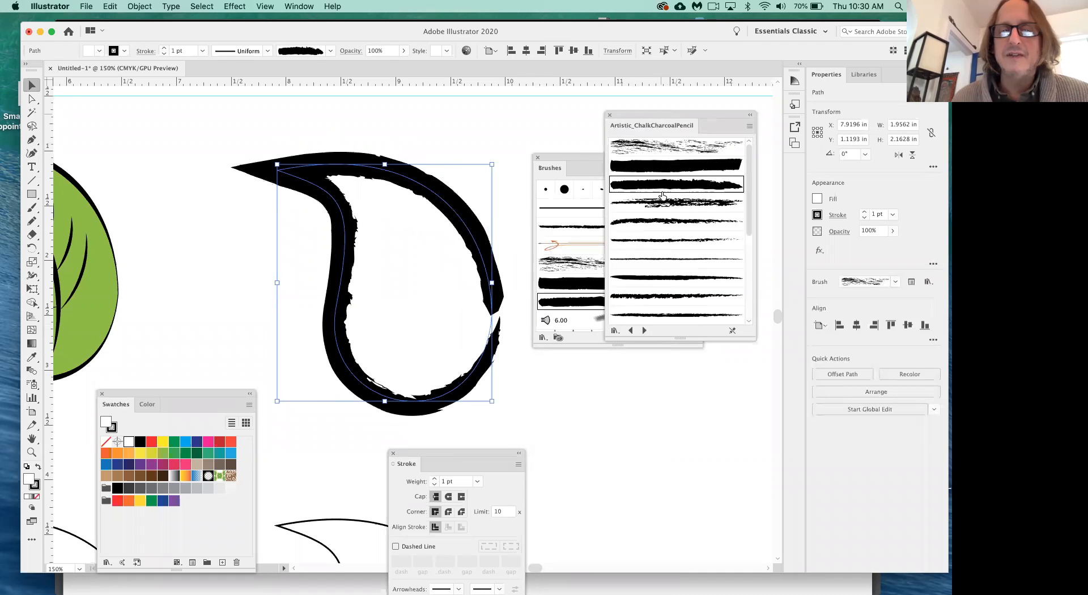
{"action": "left_click", "coordinate": [664, 203]}
{"action": "left_click", "coordinate": [667, 231]}
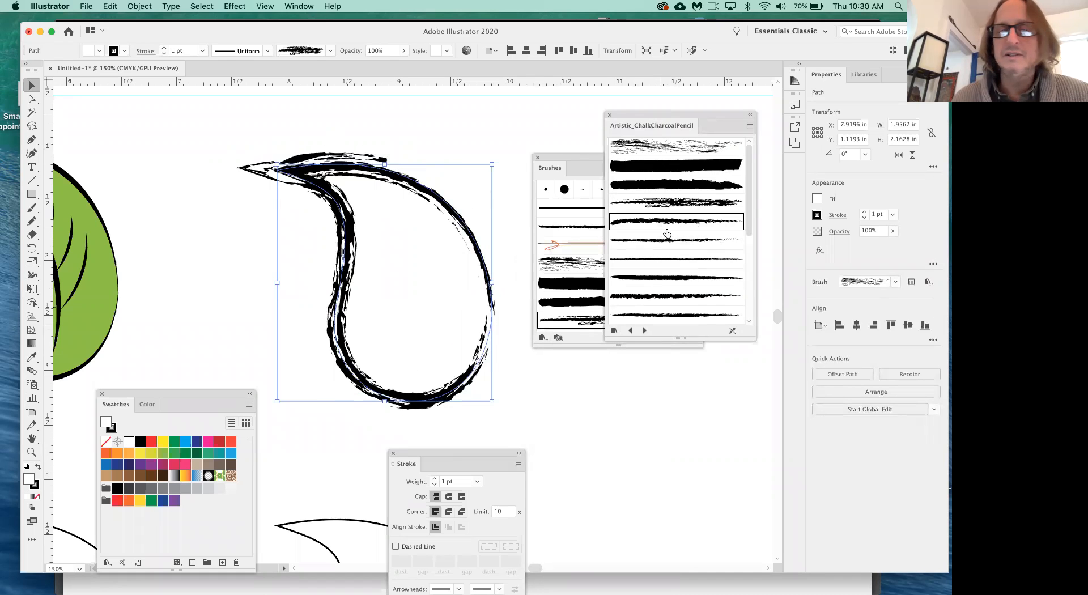
{"action": "left_click", "coordinate": [660, 249]}
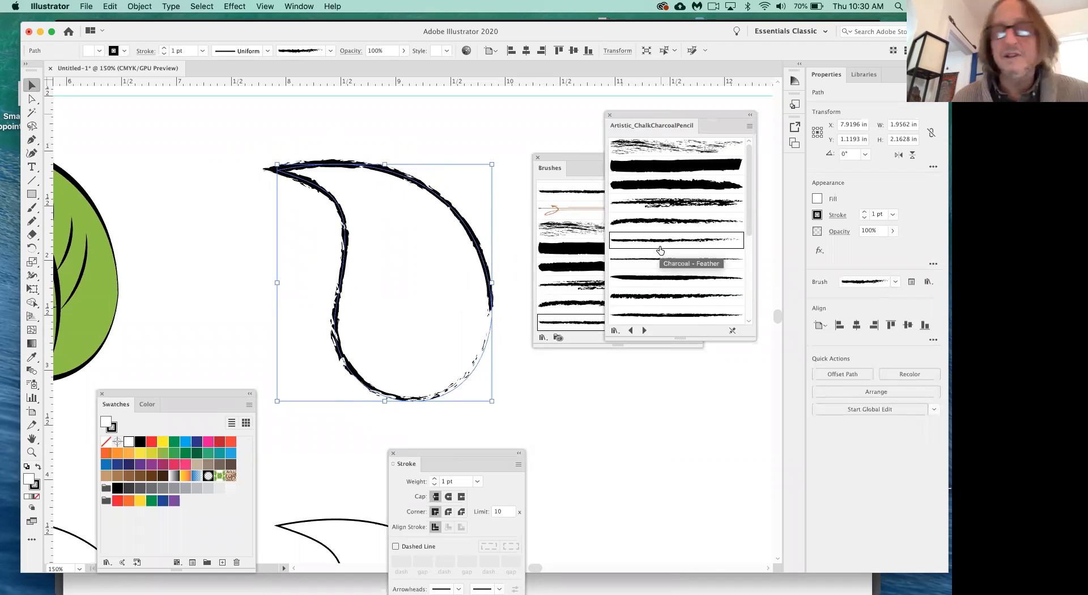
{"action": "left_click", "coordinate": [659, 259]}
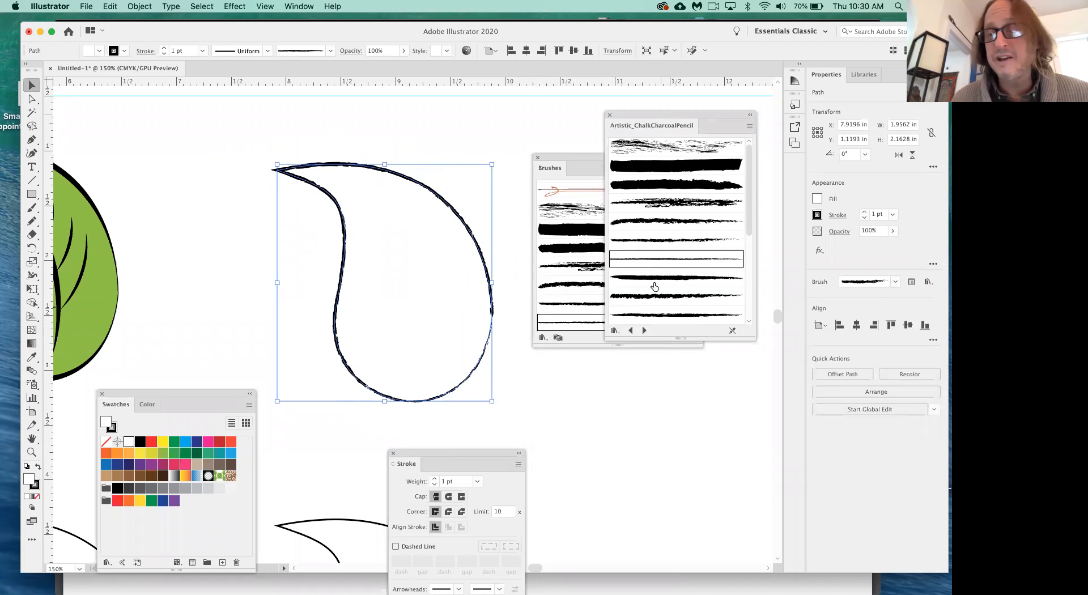
{"action": "left_click", "coordinate": [655, 283]}
{"action": "left_click", "coordinate": [655, 298]}
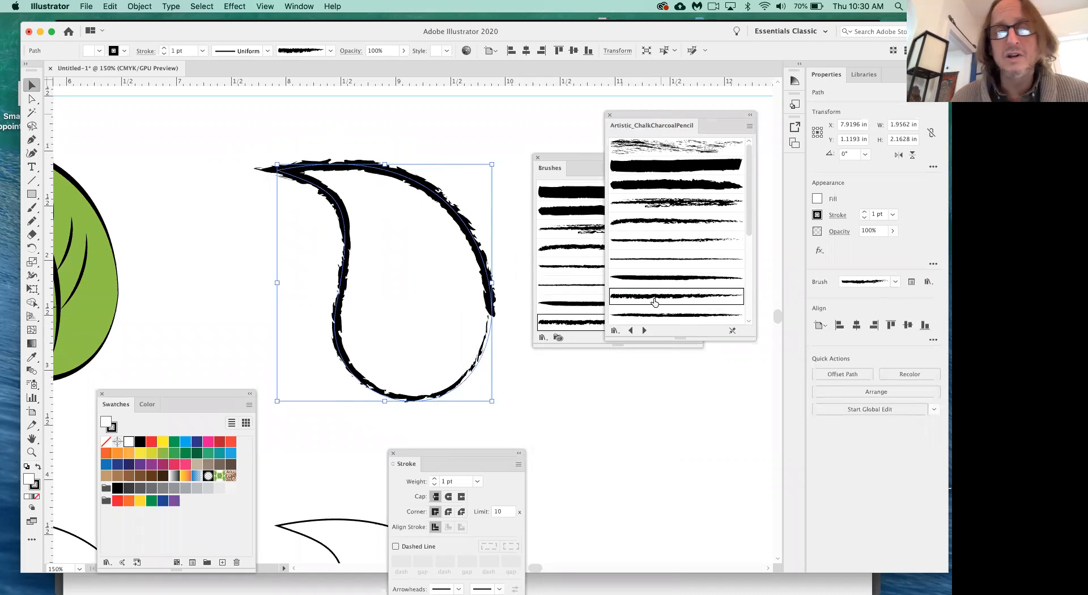
{"action": "left_click", "coordinate": [663, 316]}
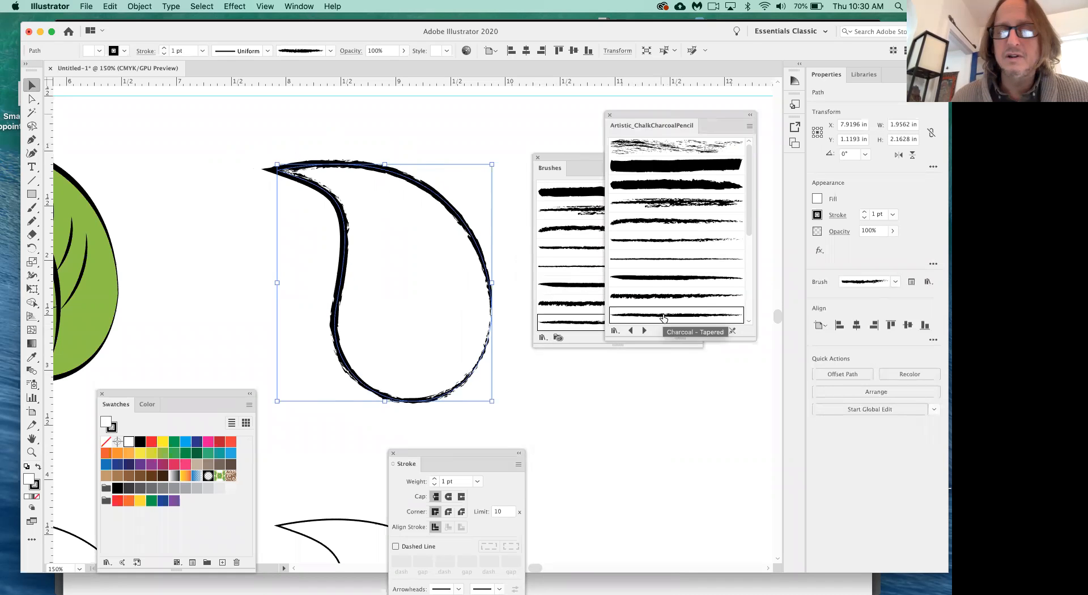
Try the Chalk - Blunt brush on the leaf outline with a stroke weight of 0.5 pt
{"action": "mouse_move", "coordinate": [749, 340]}
{"action": "left_mouse_down"}
{"action": "mouse_move", "coordinate": [748, 447]}
{"action": "mouse_move", "coordinate": [770, 478]}
{"action": "left_mouse_up"}
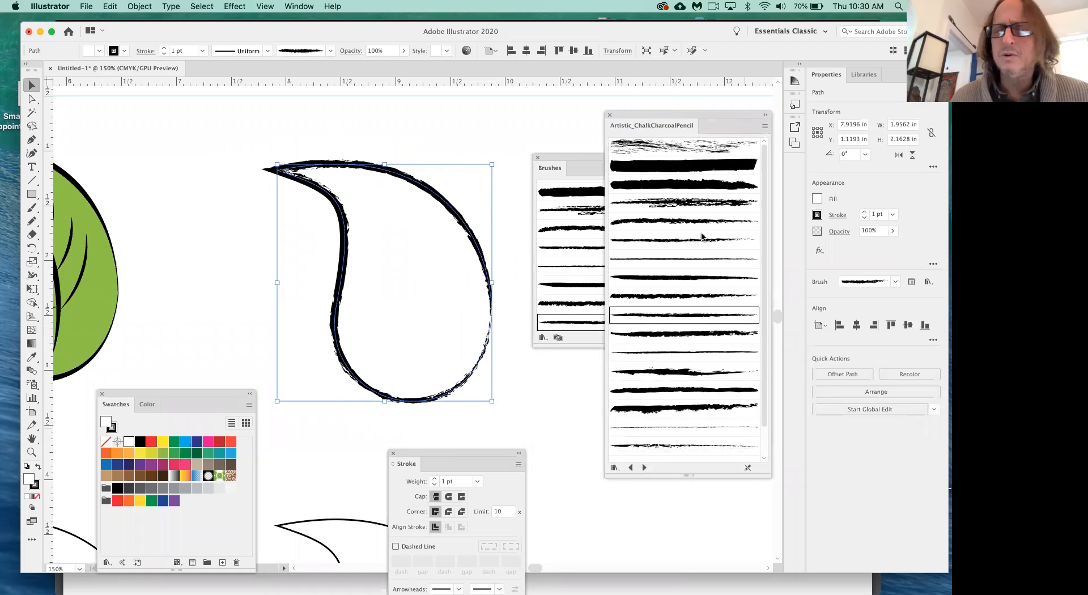
{"action": "left_click", "coordinate": [687, 167]}
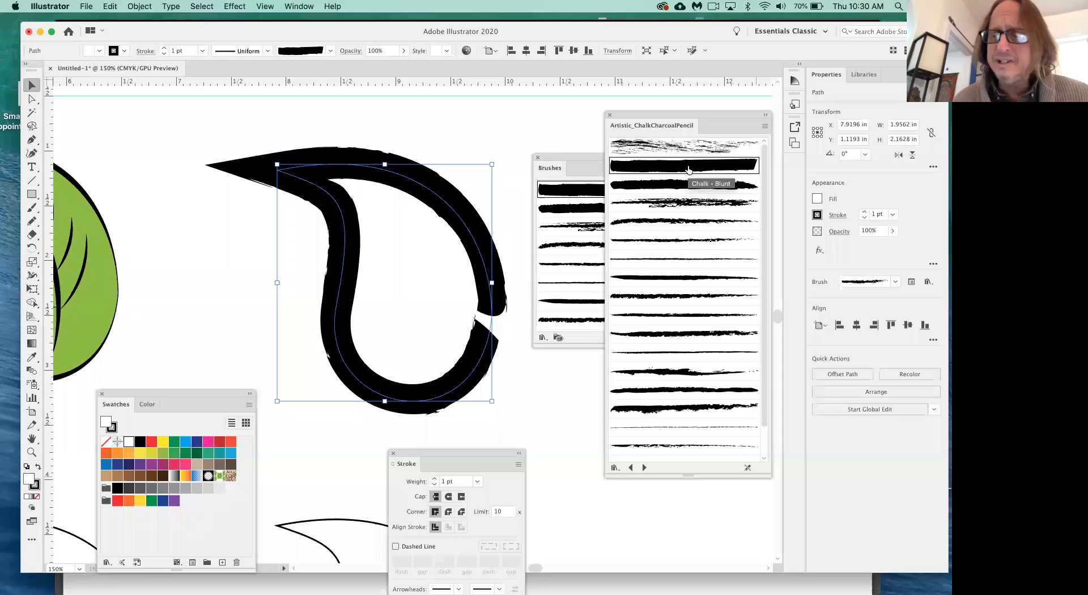
{"action": "left_click", "coordinate": [578, 297]}
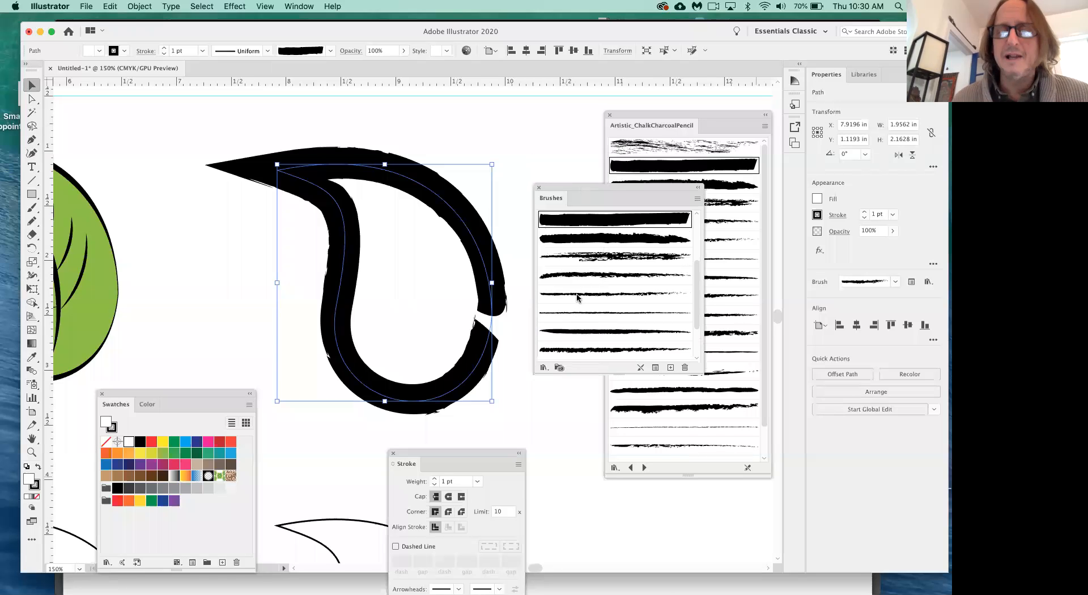
{"action": "left_click_drag", "start_coordinate": [551, 198], "coordinate": [544, 307]}
{"action": "left_click_drag", "start_coordinate": [442, 454], "coordinate": [490, 223]}
{"action": "left_click_drag", "start_coordinate": [499, 142], "coordinate": [501, 127]}
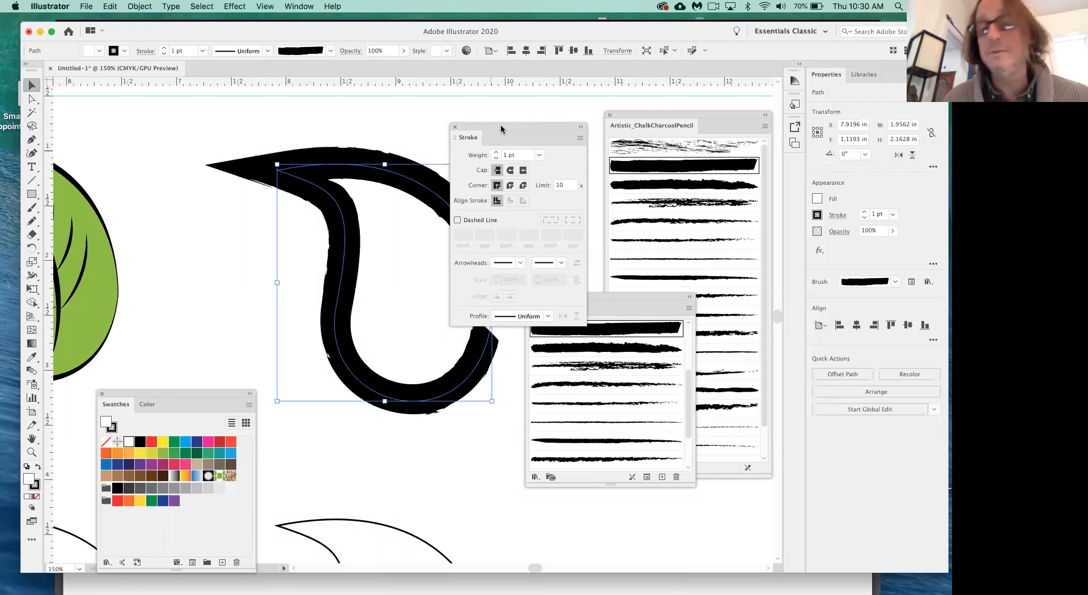
{"action": "left_click", "coordinate": [504, 156]}
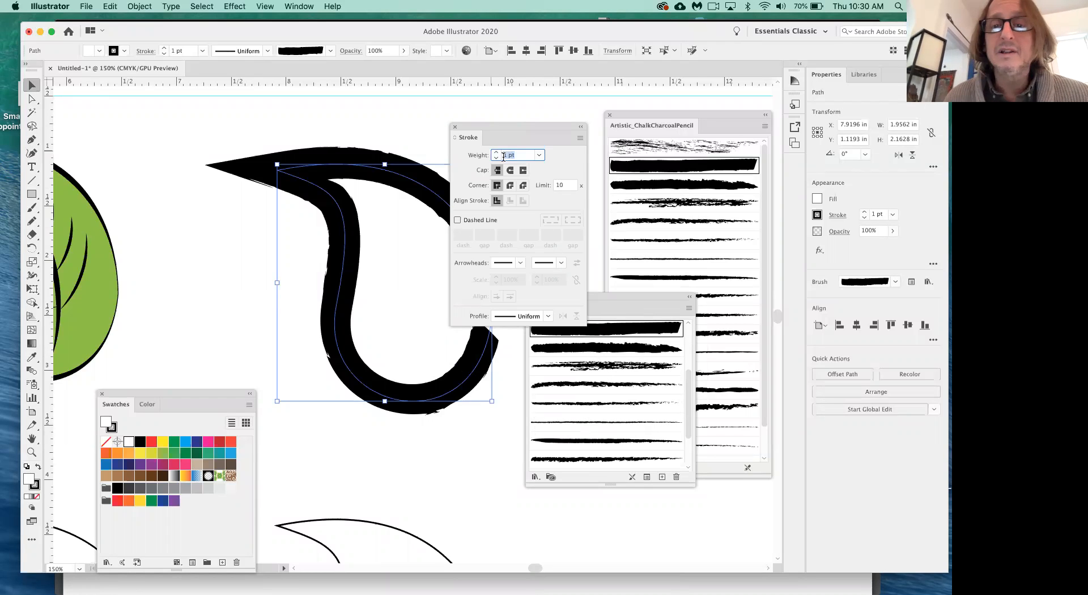
{"action": "type", "text": ".5"}
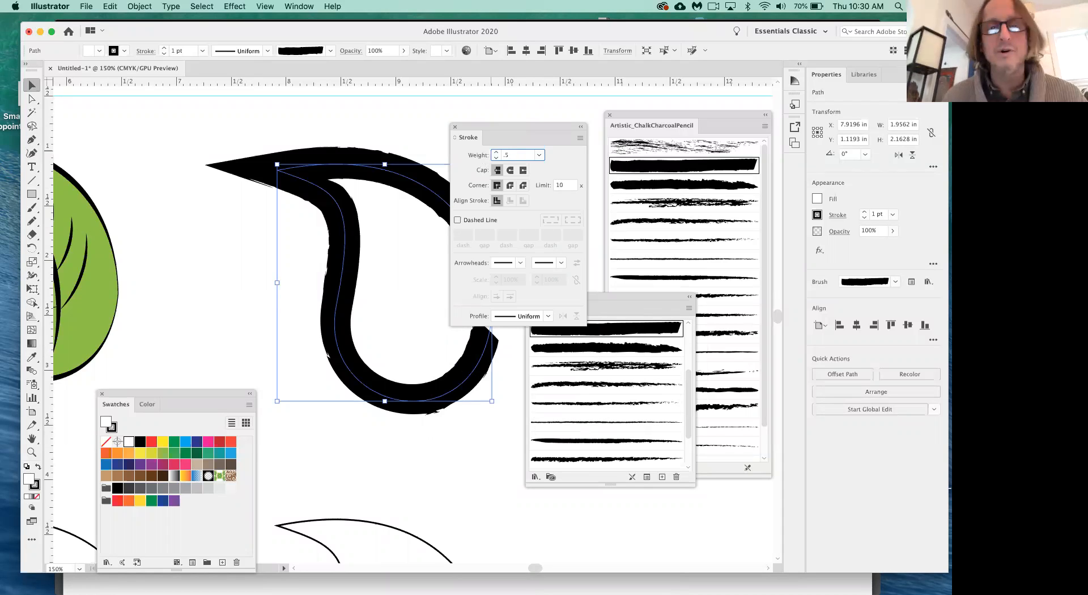
{"action": "key", "text": "Return"}
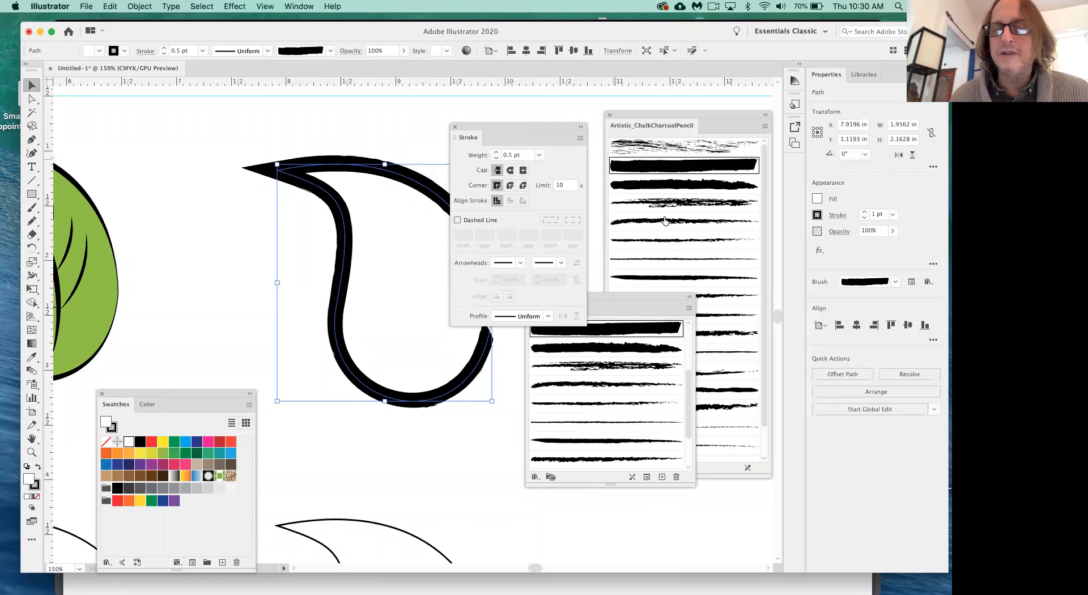
Apply the rough, streaky charcoal brush to the leaf outline and set its stroke weight to 0.75 pt
{"action": "left_click", "coordinate": [639, 366]}
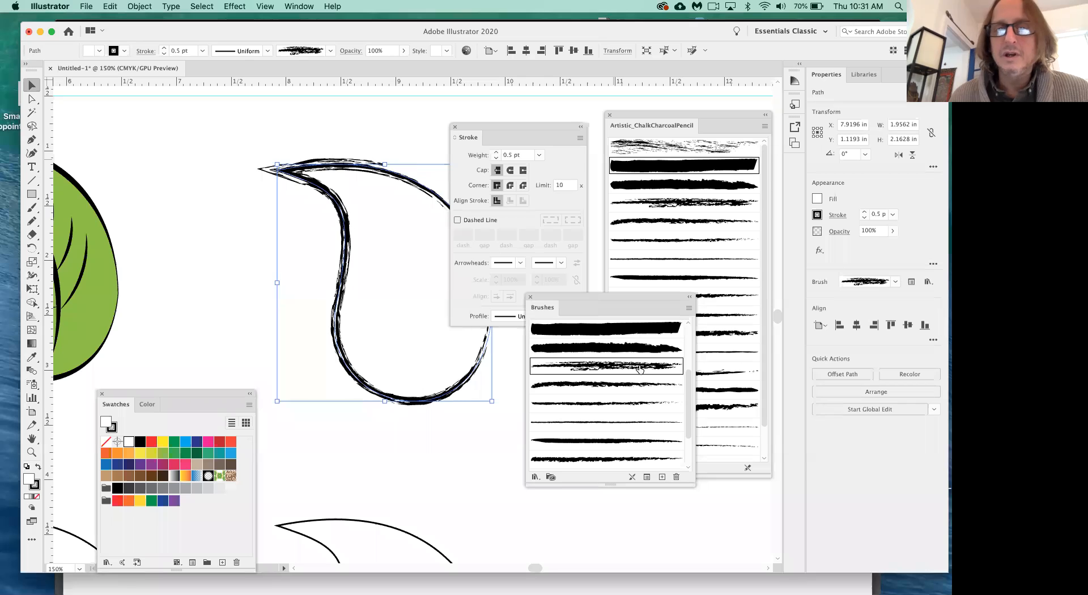
{"action": "left_click", "coordinate": [498, 152]}
{"action": "left_click", "coordinate": [497, 152]}
{"action": "left_click", "coordinate": [496, 152]}
{"action": "left_click", "coordinate": [496, 152]}
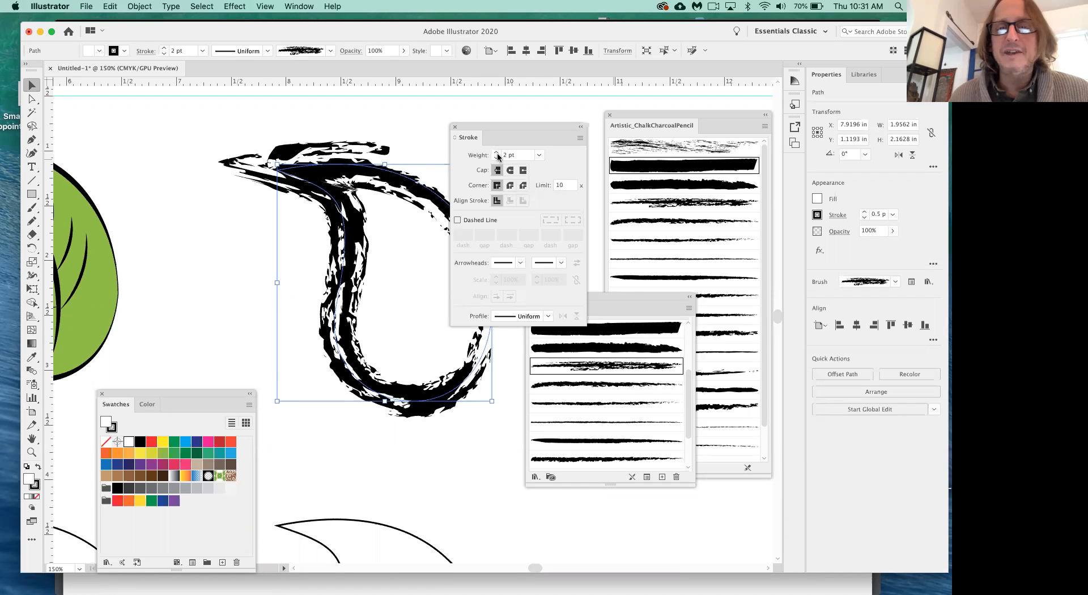
{"action": "left_click", "coordinate": [496, 158]}
{"action": "left_click", "coordinate": [496, 158]}
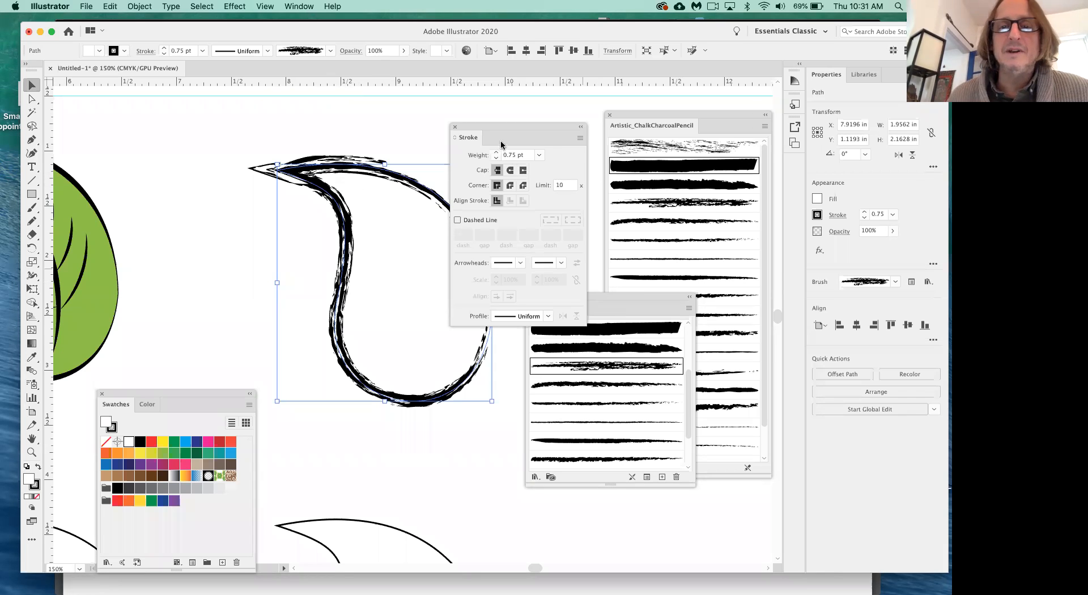
Rearrange the floating panels and dock the Artistic_ChalkCharcoalPencil library together with the Brushes panel
{"action": "mouse_move", "coordinate": [500, 130]}
{"action": "left_mouse_down"}
{"action": "mouse_move", "coordinate": [480, 121]}
{"action": "mouse_move", "coordinate": [425, 158]}
{"action": "left_mouse_up"}
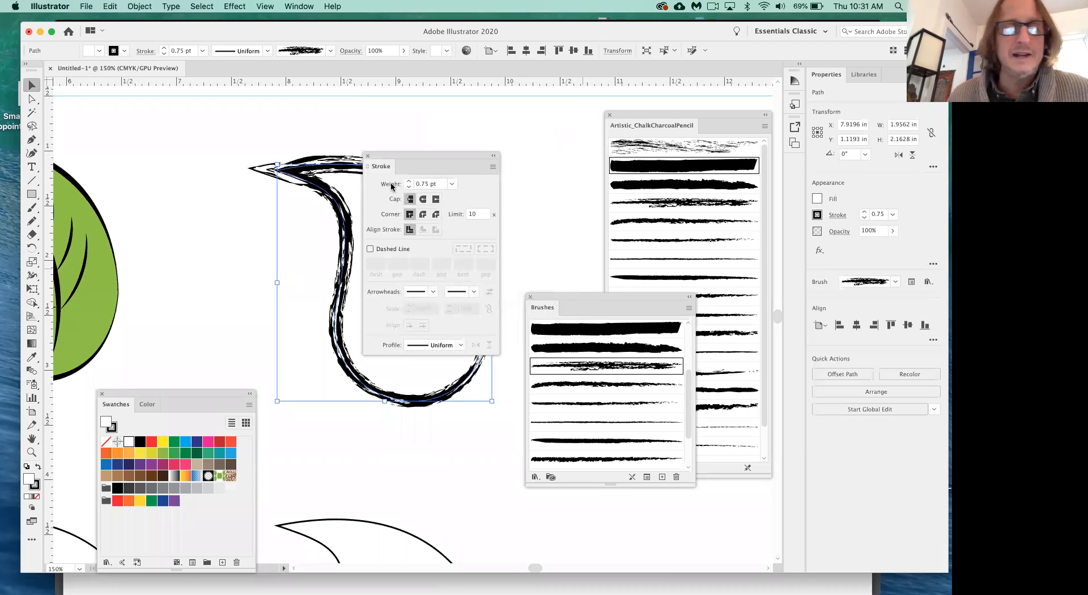
{"action": "left_click_drag", "start_coordinate": [568, 297], "coordinate": [542, 141]}
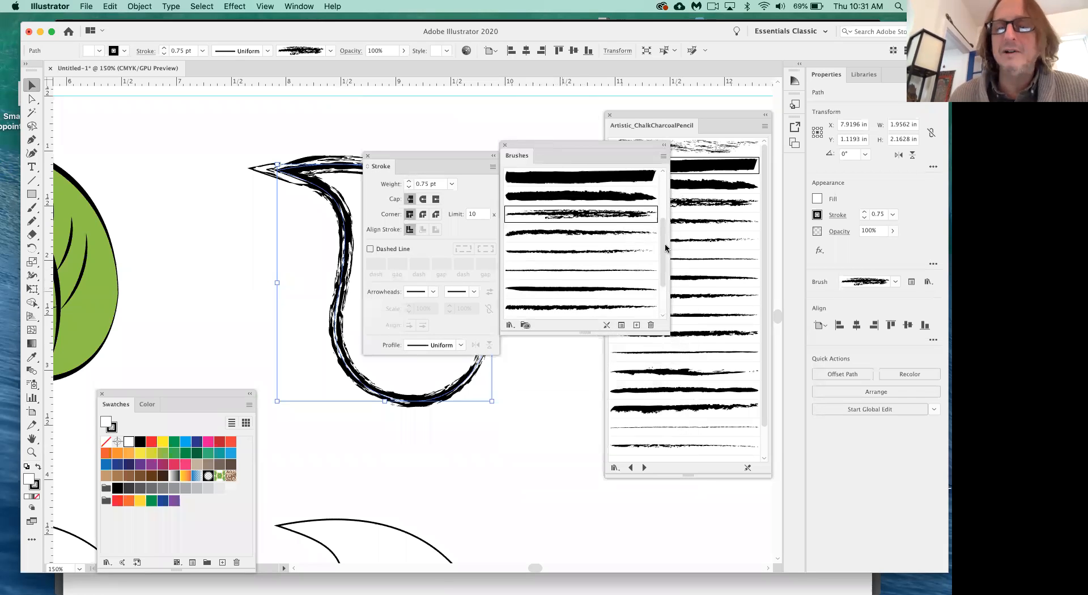
{"action": "left_click_drag", "start_coordinate": [663, 282], "coordinate": [654, 189]}
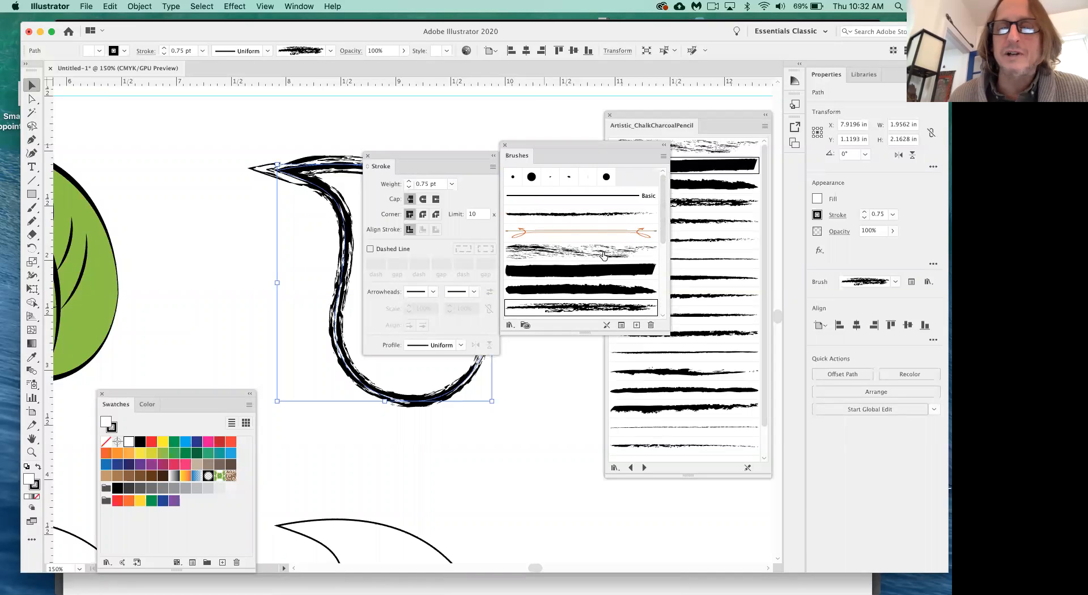
{"action": "left_click_drag", "start_coordinate": [519, 156], "coordinate": [526, 146]}
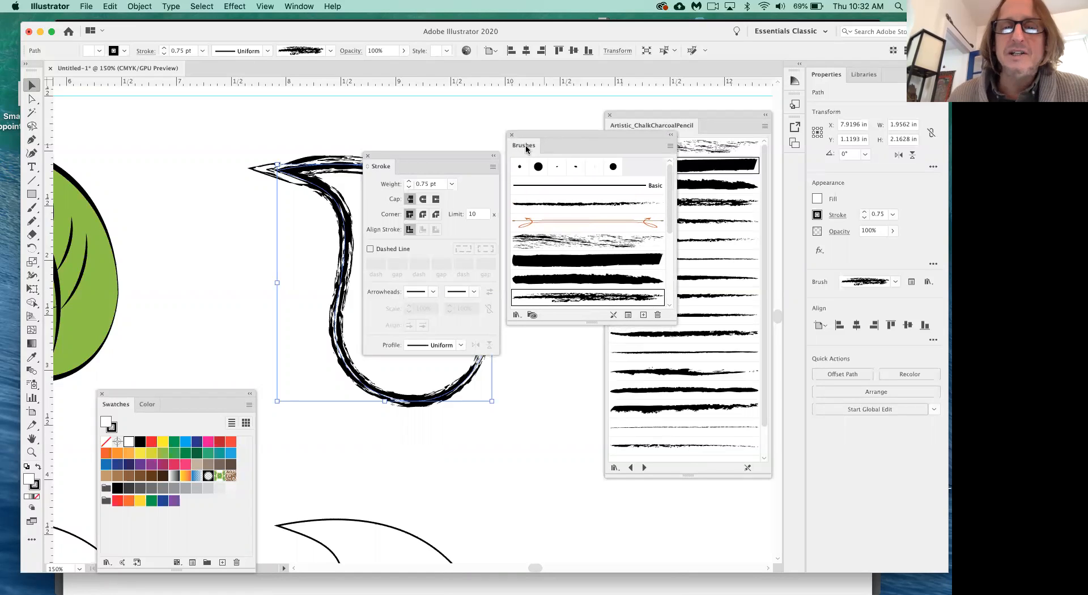
{"action": "left_click", "coordinate": [639, 115]}
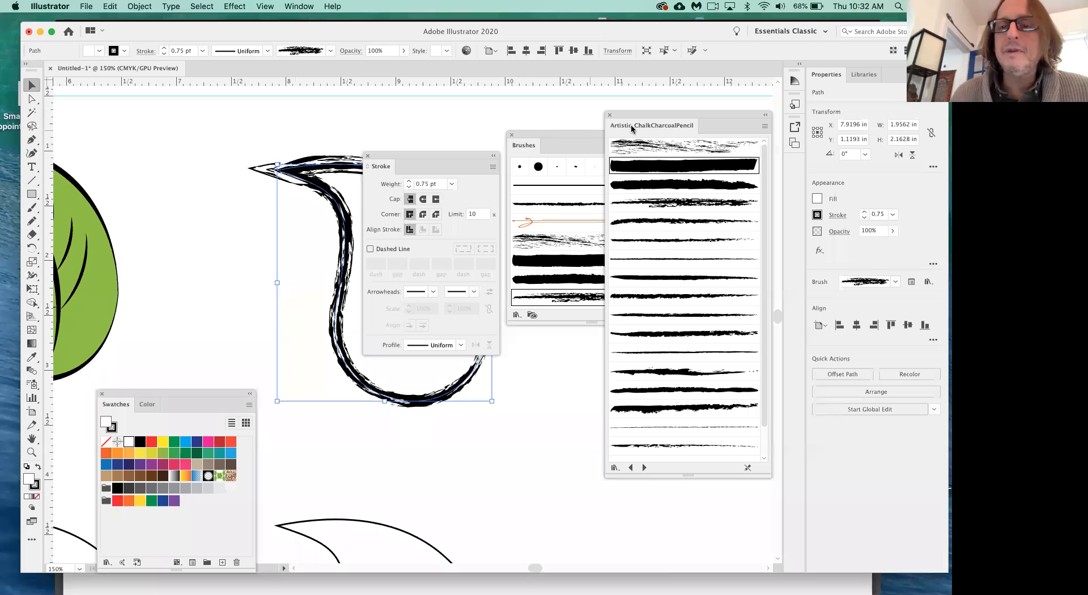
{"action": "mouse_move", "coordinate": [631, 125]}
{"action": "left_mouse_down"}
{"action": "mouse_move", "coordinate": [624, 146]}
{"action": "mouse_move", "coordinate": [649, 204]}
{"action": "mouse_move", "coordinate": [670, 213]}
{"action": "mouse_move", "coordinate": [707, 170]}
{"action": "left_mouse_up"}
{"action": "left_click_drag", "start_coordinate": [737, 131], "coordinate": [576, 152]}
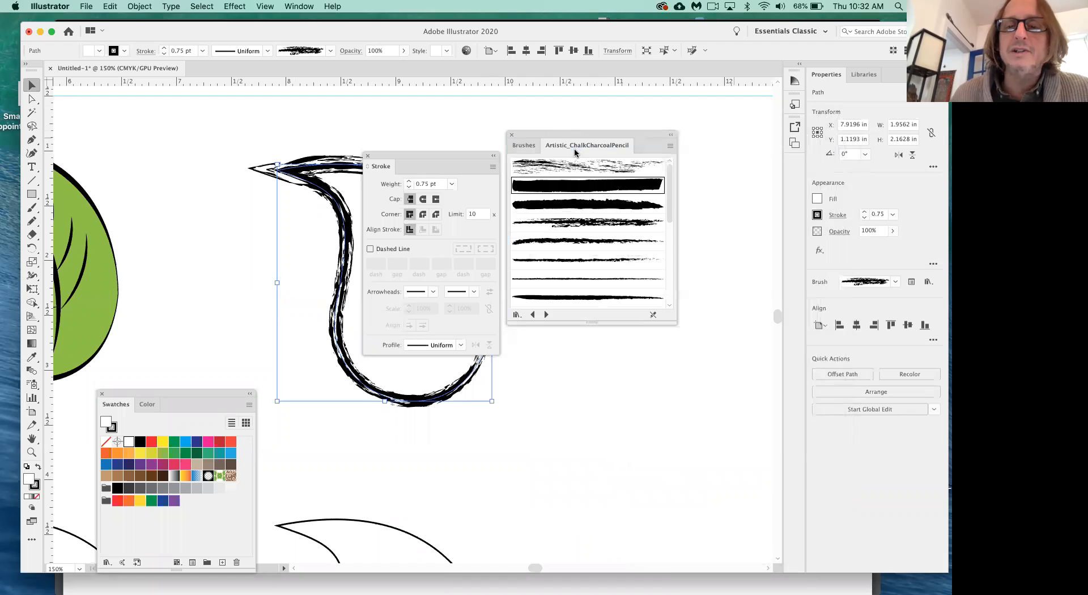
Enlarge the combined brush panel and compare the document's brushes with the Artistic_ChalkCharcoalPencil library
{"action": "left_click", "coordinate": [522, 149]}
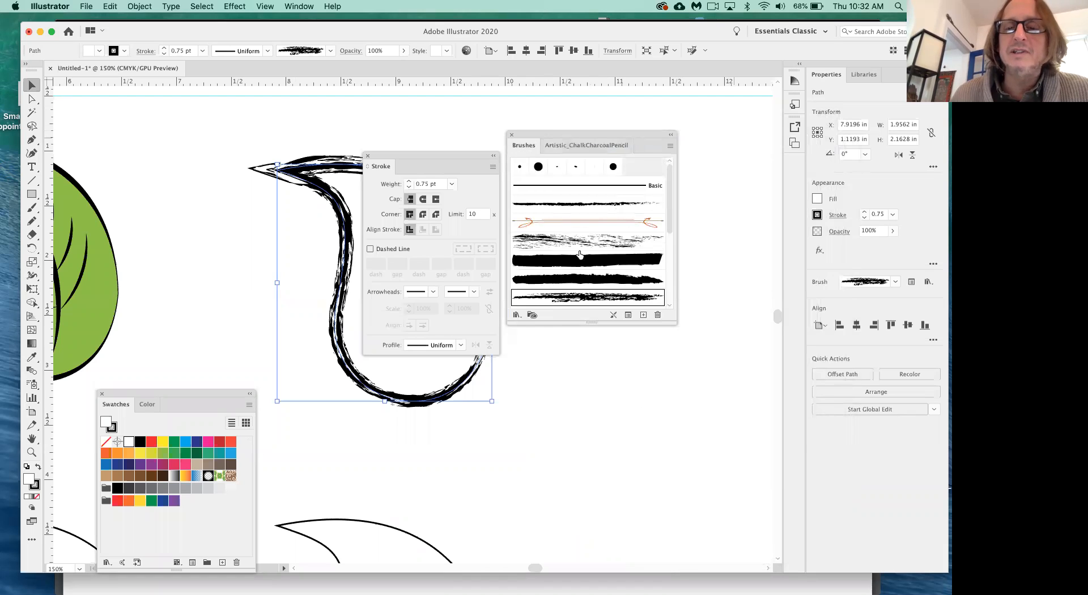
{"action": "left_click_drag", "start_coordinate": [673, 322], "coordinate": [697, 428]}
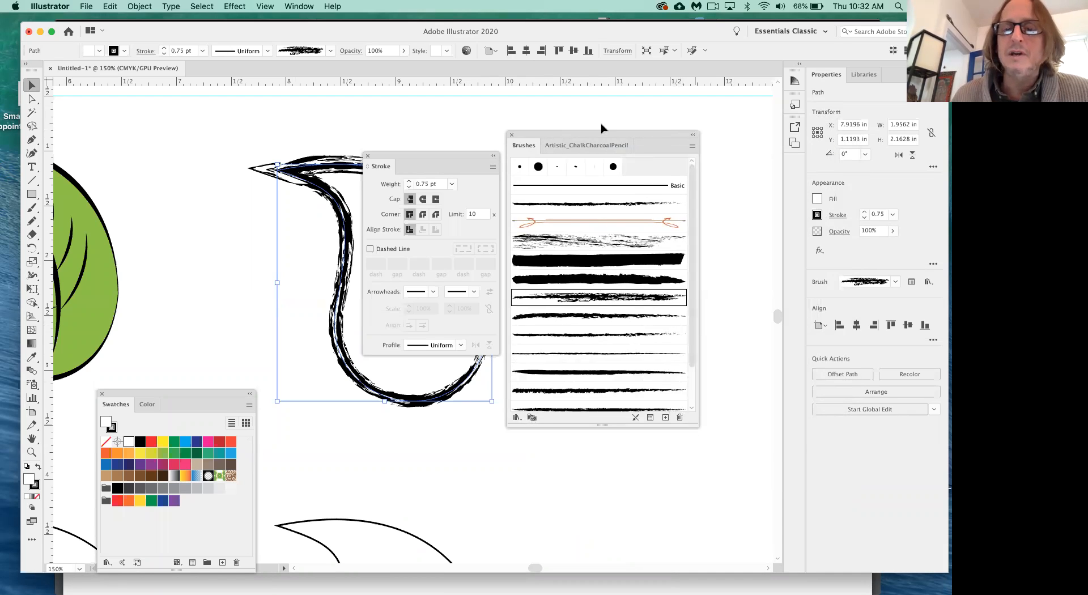
{"action": "left_click", "coordinate": [603, 147]}
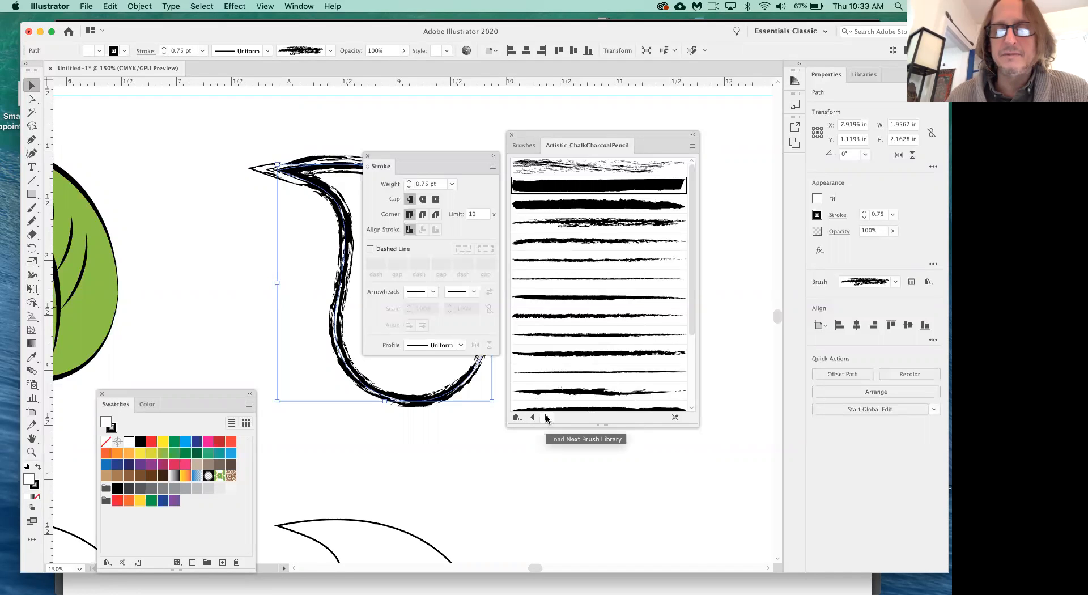
{"action": "left_click", "coordinate": [522, 145]}
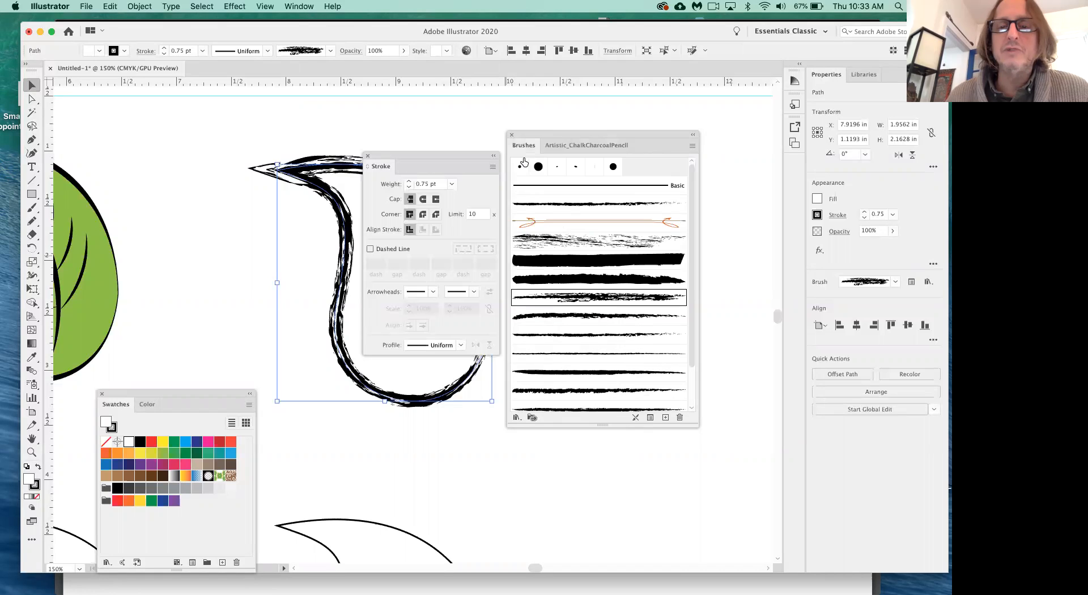
{"action": "left_click", "coordinate": [580, 145]}
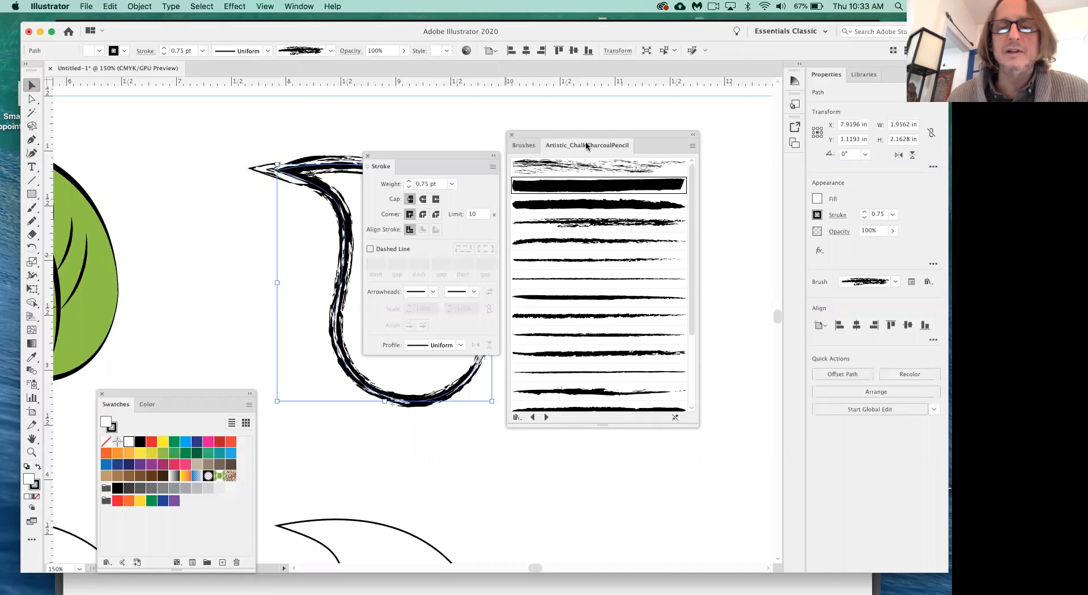
Load the Artistic_Ink library and try Calligraphy 1, the dark ink stroke and a scattered ink-dot brush on the uncovered leaf outline
{"action": "left_click_drag", "start_coordinate": [431, 154], "coordinate": [141, 231]}
{"action": "left_click", "coordinate": [547, 418]}
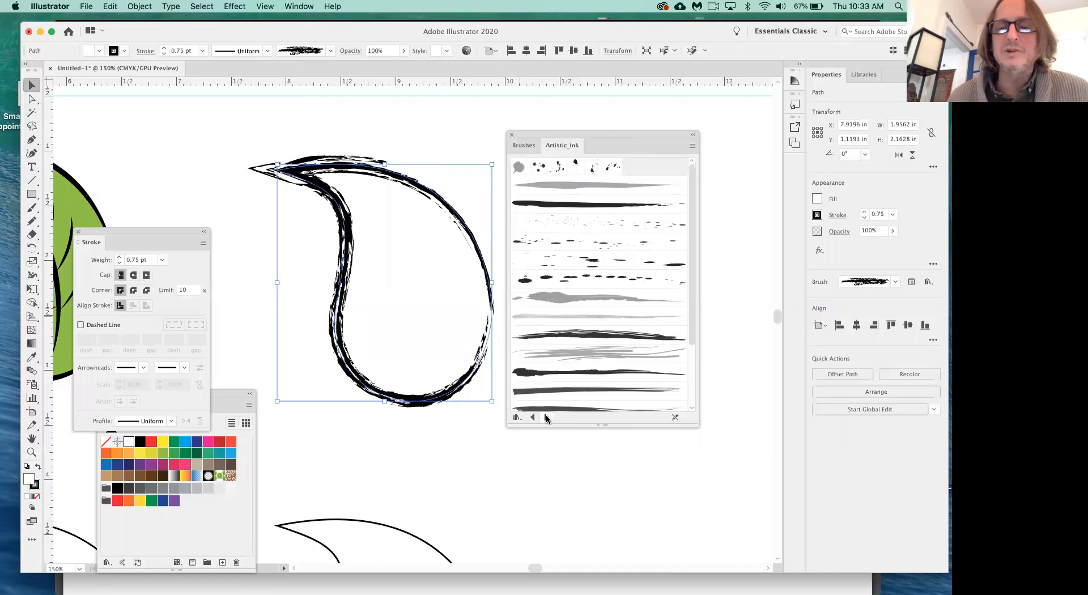
{"action": "left_click", "coordinate": [563, 189]}
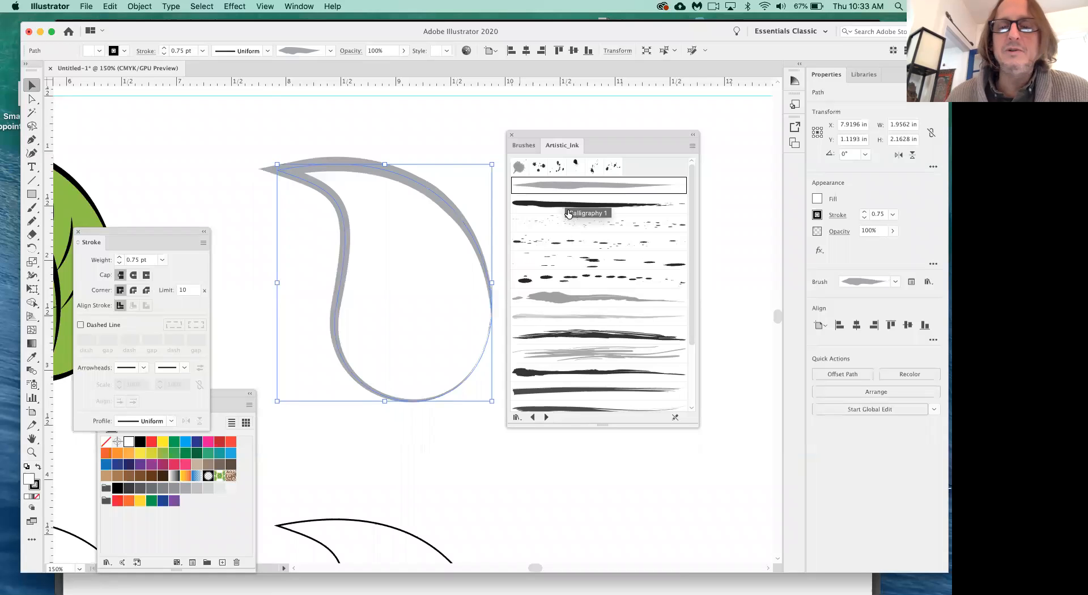
{"action": "left_click", "coordinate": [568, 207]}
{"action": "left_click", "coordinate": [578, 233]}
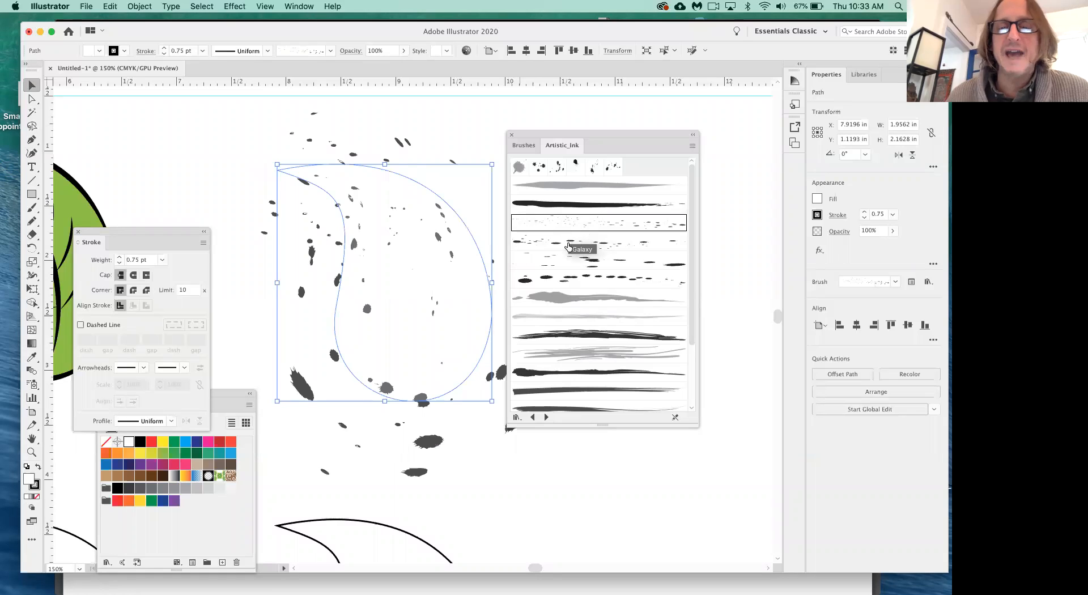
Try three more scattered ink brushes from the Artistic_Ink library on the leaf outline, ending with Ink Spatter 3
{"action": "left_click", "coordinate": [569, 246]}
{"action": "left_click", "coordinate": [570, 265]}
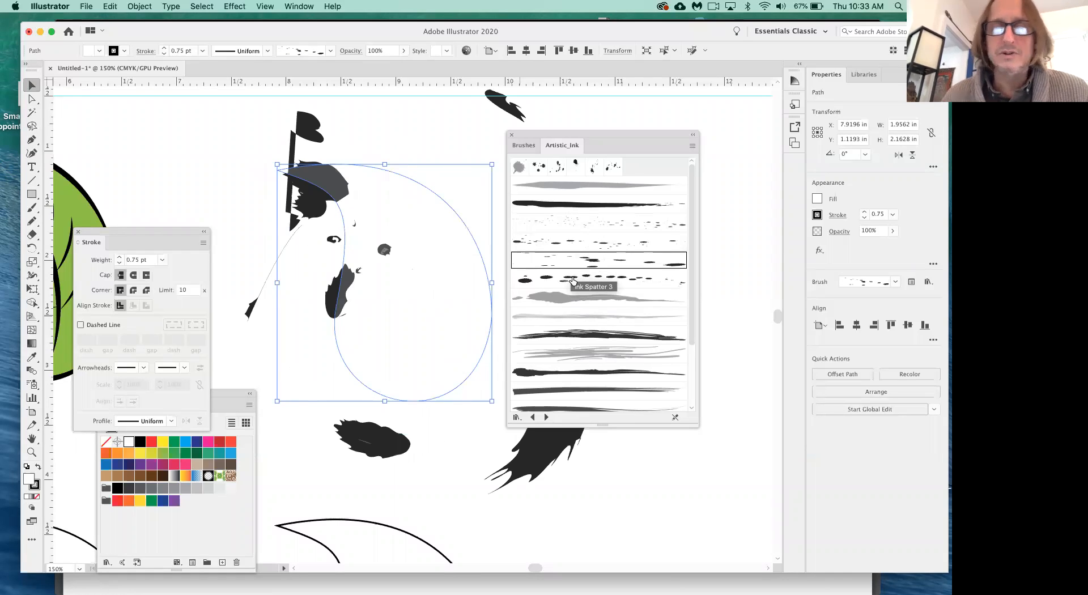
{"action": "left_click", "coordinate": [573, 279]}
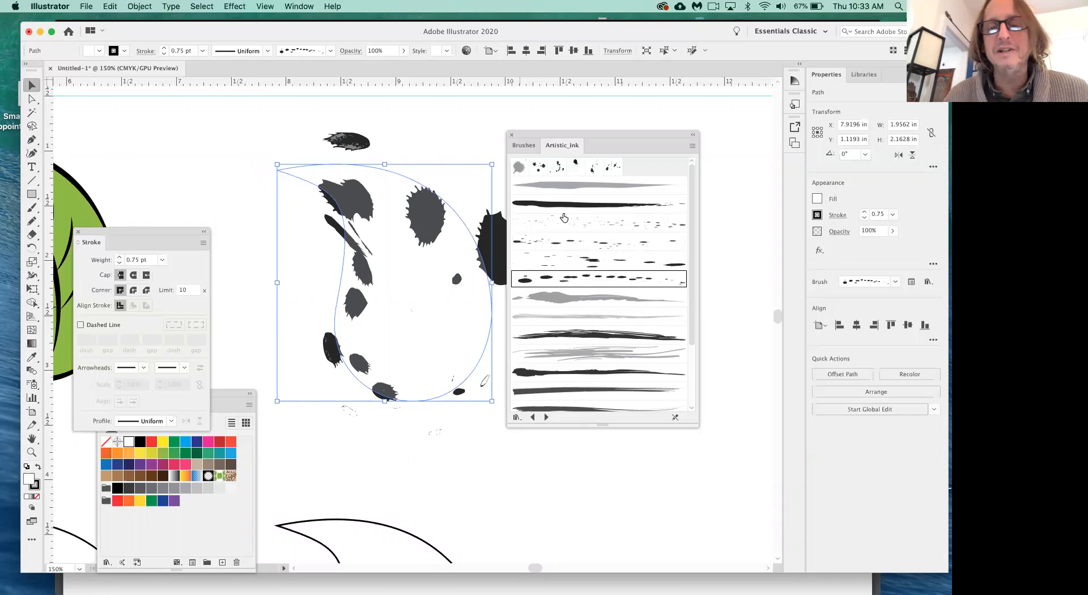
Load the Artistic_Paintbrush library, try its thin dry strokes on the leaf outline, and apply the broken, ragged one just below them
{"action": "left_click", "coordinate": [548, 418]}
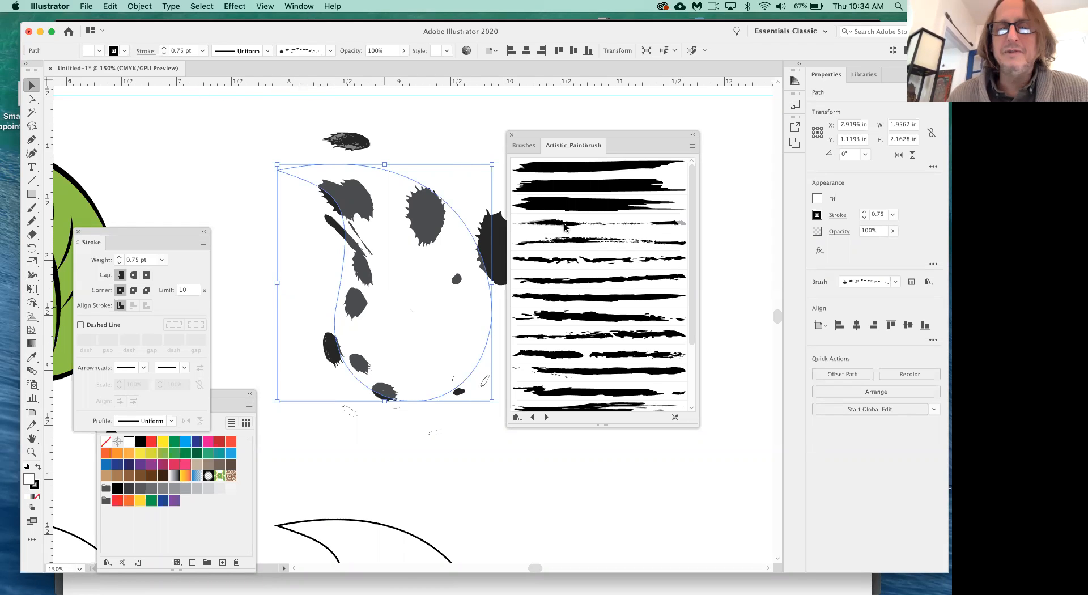
{"action": "left_click", "coordinate": [564, 226]}
{"action": "left_click", "coordinate": [572, 246]}
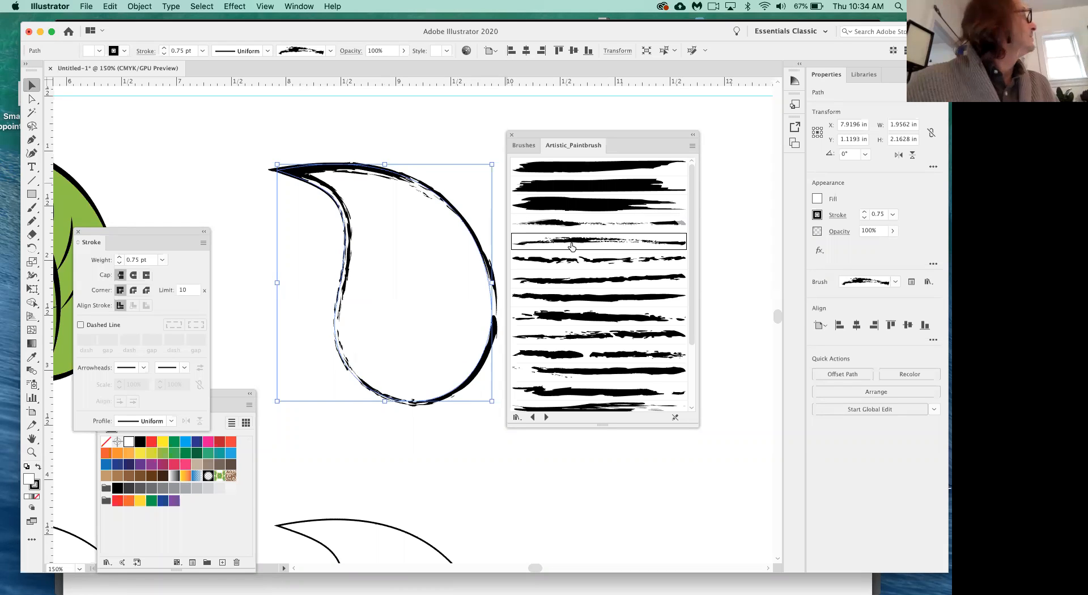
{"action": "left_click", "coordinate": [572, 266]}
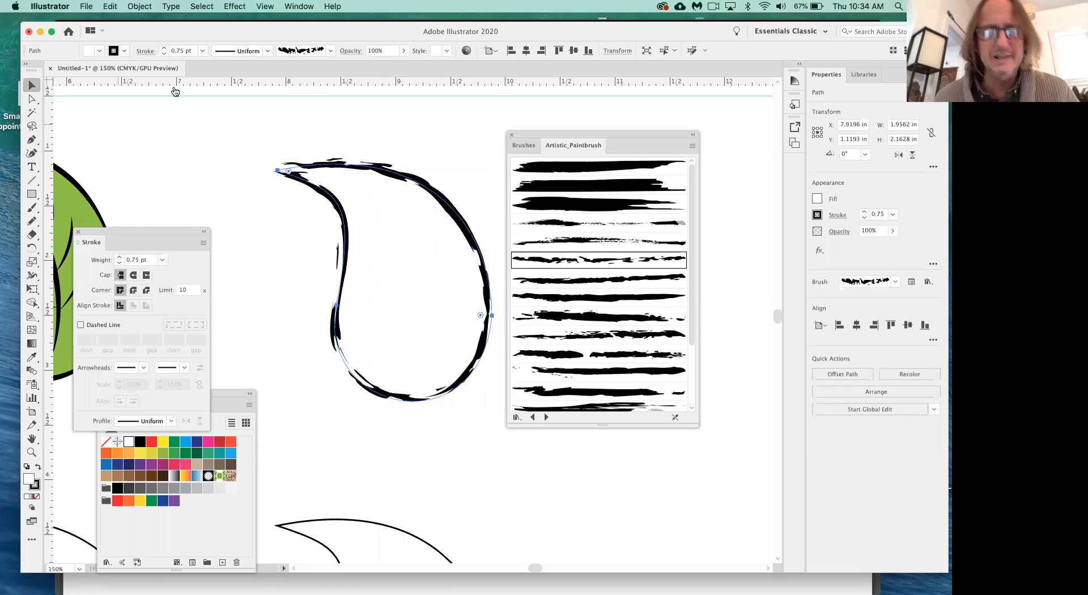
Switch to the class12-CD124 notes in Chrome, review the Strokes & Brushes leaf exercise instructions, and return to Illustrator
{"action": "key", "text": "super+Tab"}
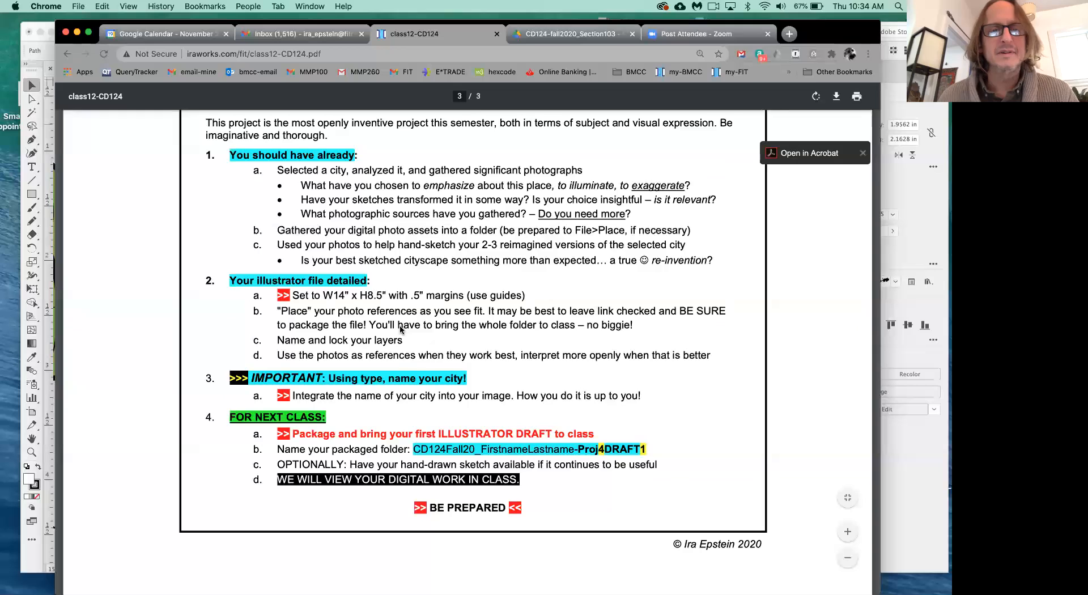
{"action": "scroll", "coordinate": [399, 325], "scroll_direction": "up", "scroll_amount": 4}
{"action": "scroll", "coordinate": [400, 330], "scroll_direction": "down", "scroll_amount": 12}
{"action": "scroll", "coordinate": [400, 330], "scroll_direction": "up", "scroll_amount": 10}
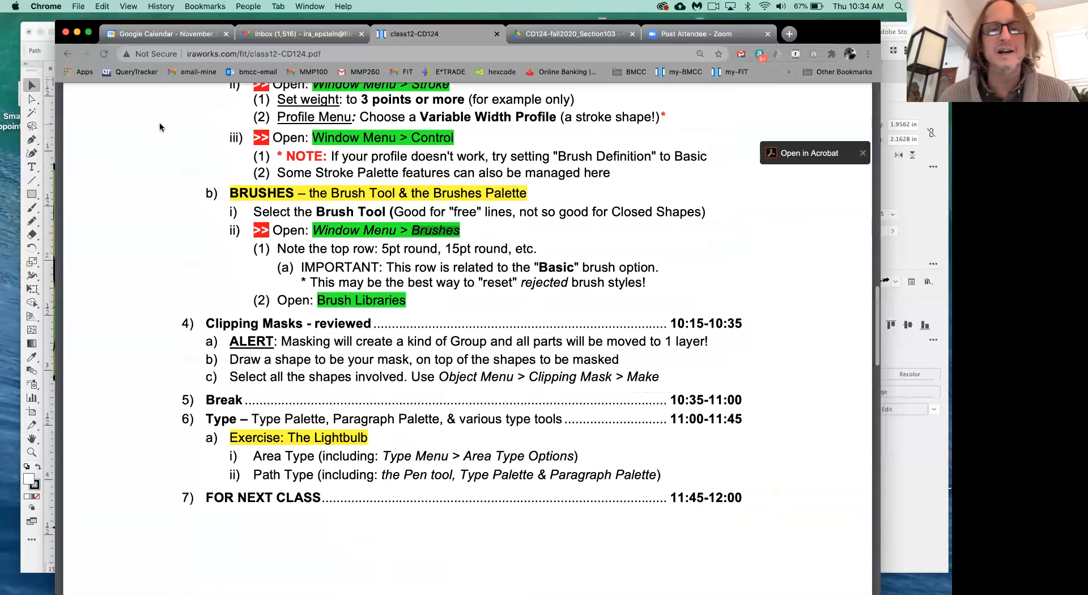
{"action": "scroll", "coordinate": [446, 255], "scroll_direction": "up", "scroll_amount": 2}
{"action": "scroll", "coordinate": [447, 255], "scroll_direction": "up", "scroll_amount": 11}
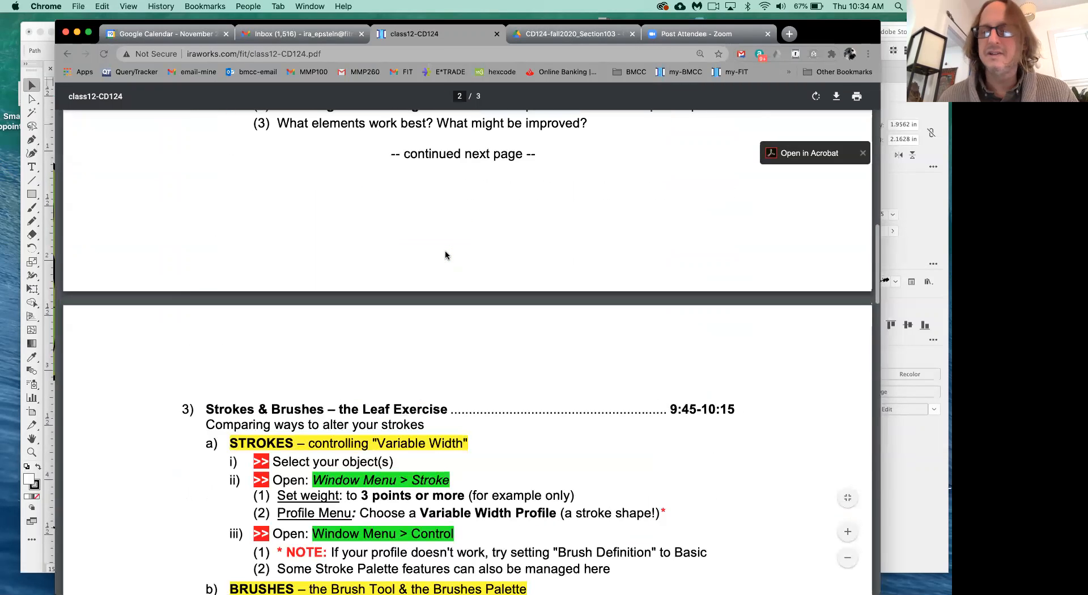
{"action": "scroll", "coordinate": [447, 256], "scroll_direction": "down", "scroll_amount": 1}
{"action": "scroll", "coordinate": [445, 256], "scroll_direction": "down", "scroll_amount": 3}
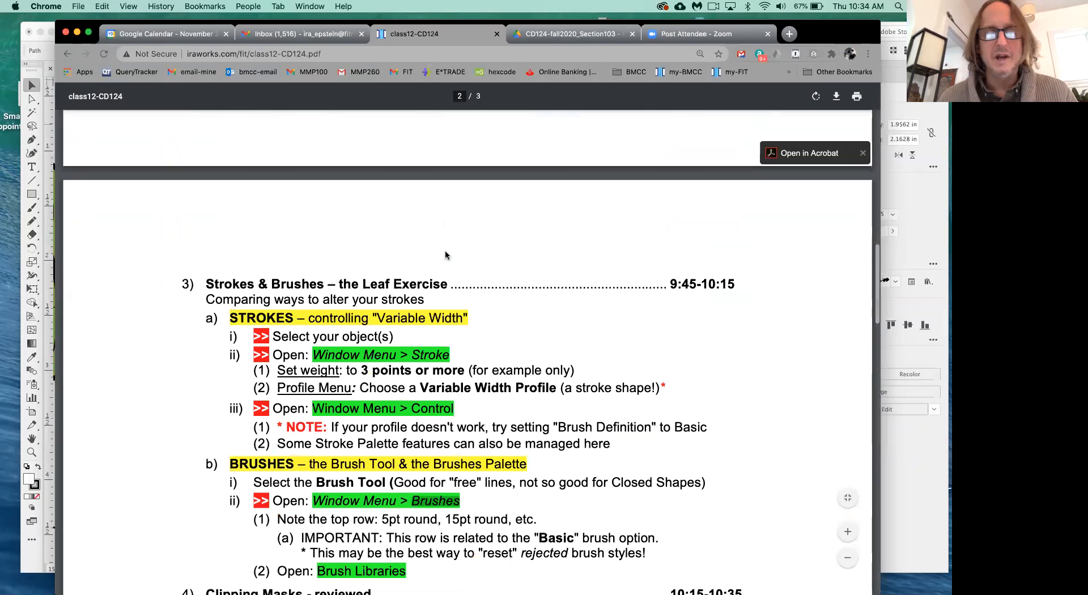
{"action": "scroll", "coordinate": [446, 256], "scroll_direction": "down", "scroll_amount": 6}
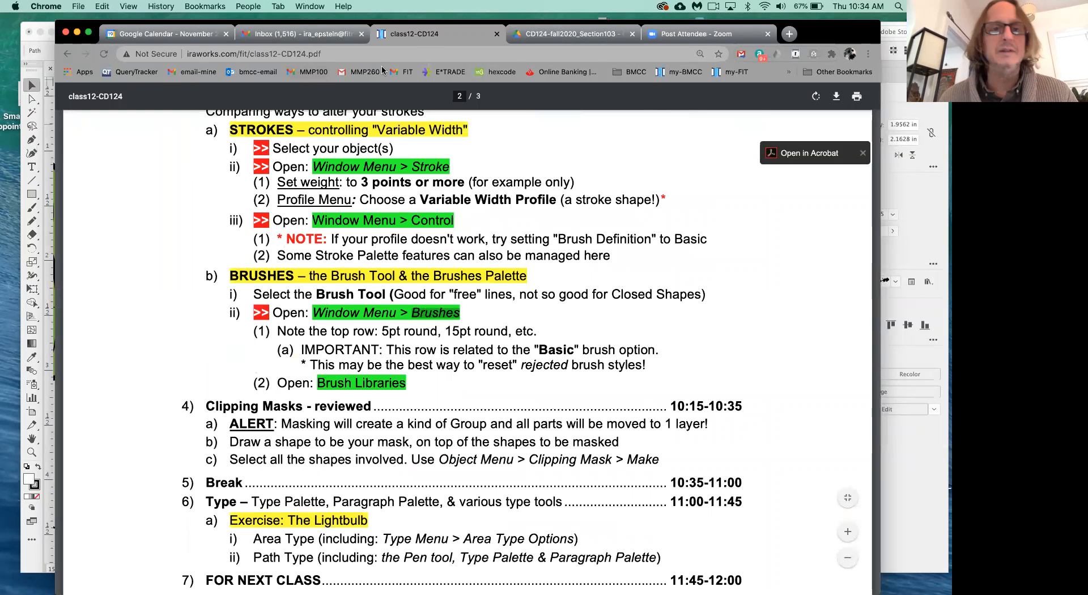
{"action": "key", "text": "super+Tab"}
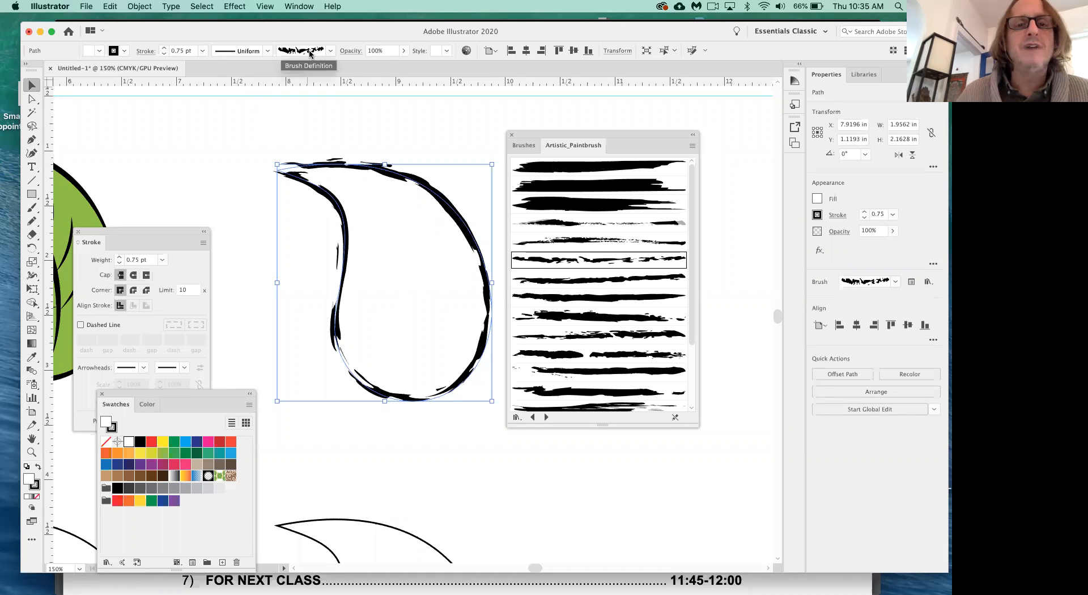
Try the double-bulge variable width profile on the brushed leaf outline, and apply the single-bulge elliptical profile
{"action": "left_click", "coordinate": [329, 53]}
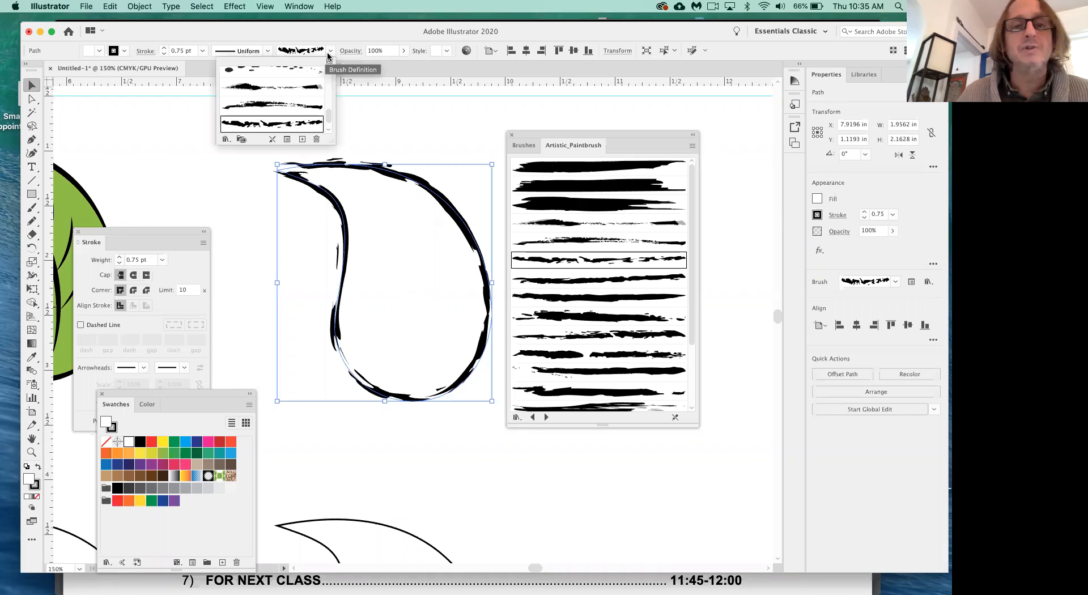
{"action": "left_click", "coordinate": [329, 52]}
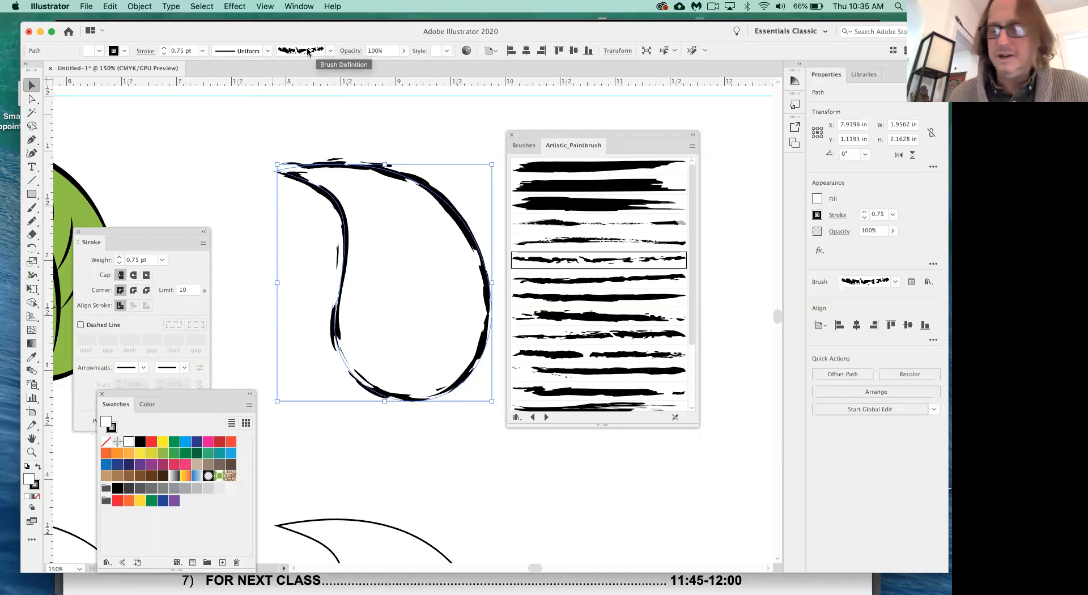
{"action": "left_click", "coordinate": [267, 52]}
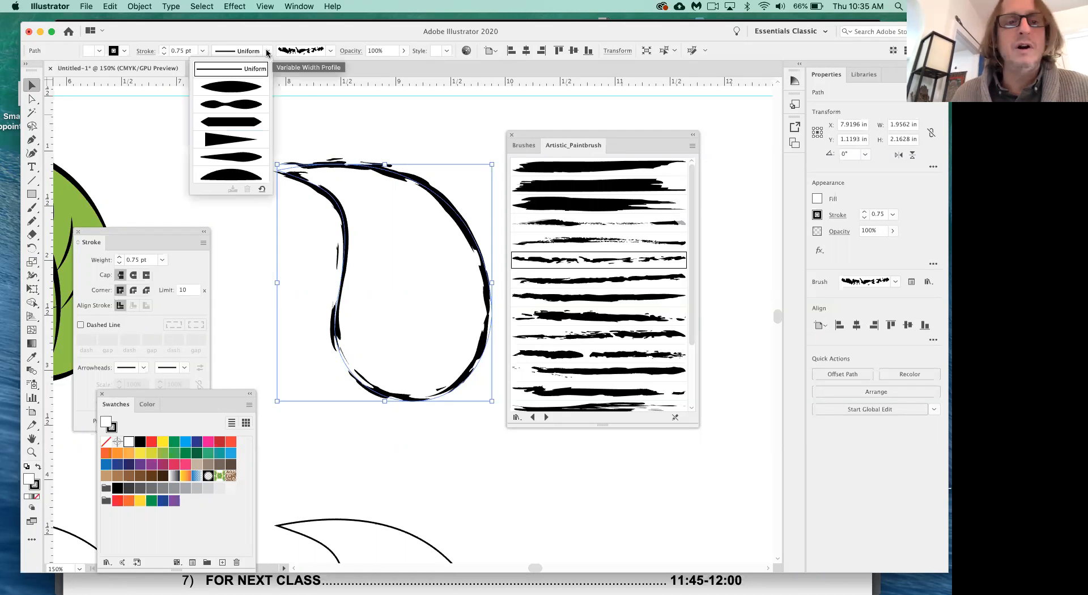
{"action": "left_click", "coordinate": [247, 108]}
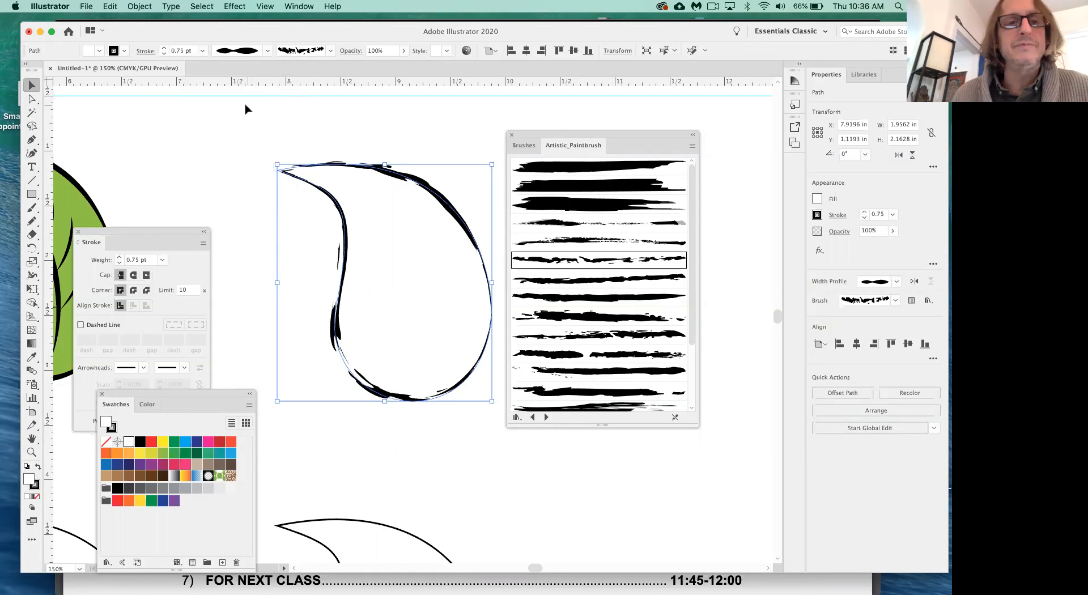
{"action": "left_click", "coordinate": [269, 52]}
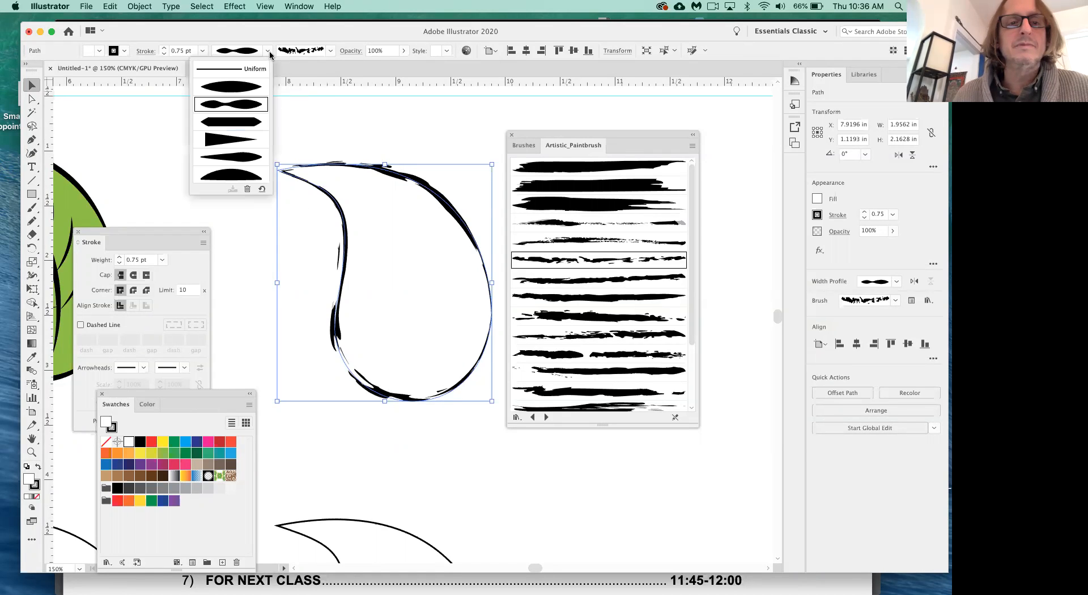
{"action": "left_click", "coordinate": [252, 93]}
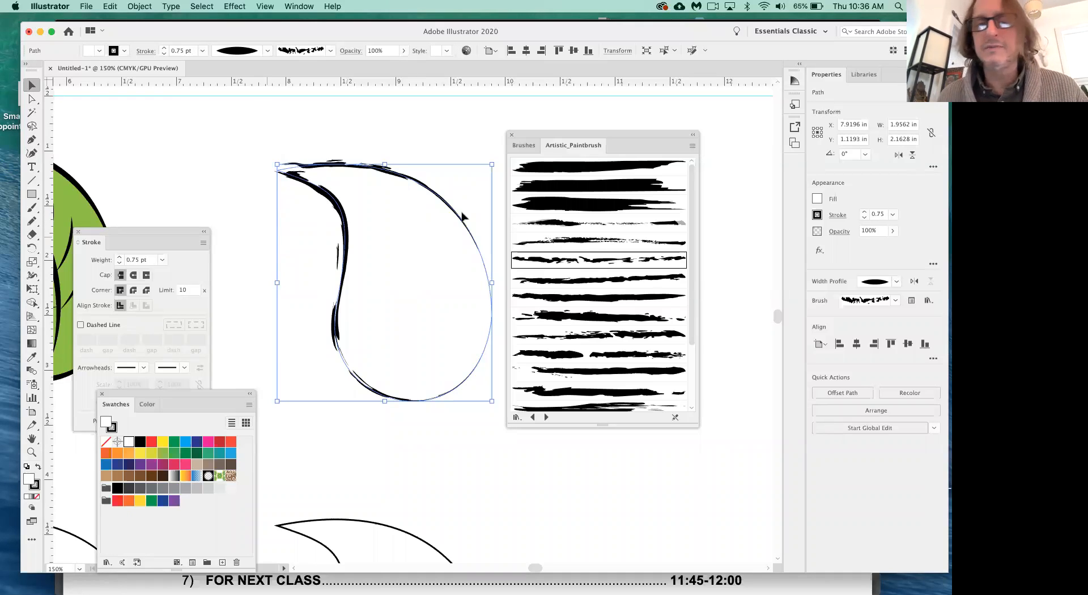
Close the brush panels, select the plain leaf outline further down the artboard, and move the Stroke panel up beside it
{"action": "left_click", "coordinate": [512, 135]}
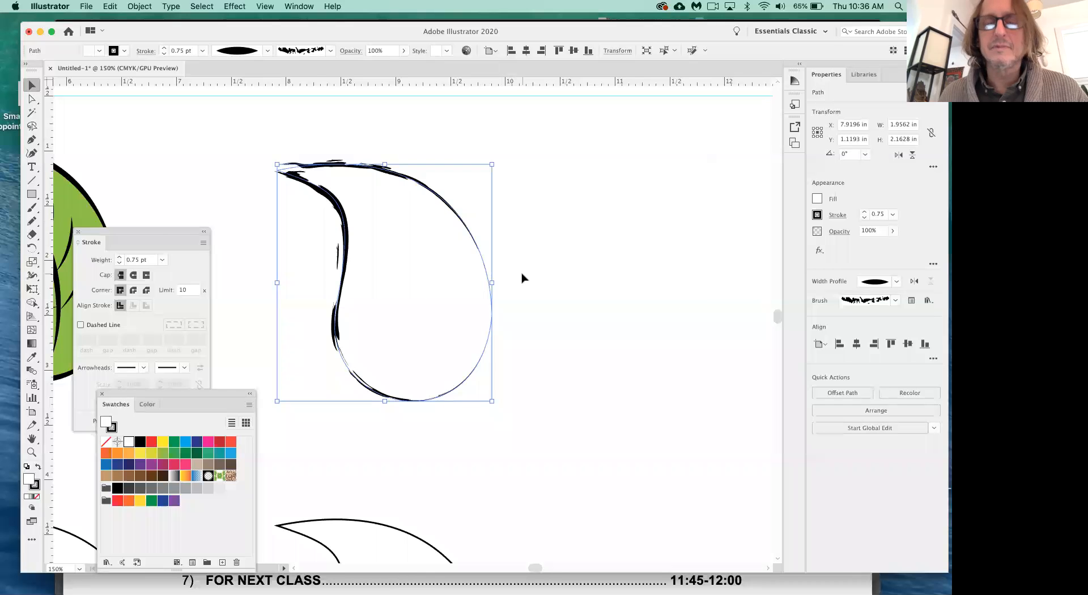
{"action": "scroll", "coordinate": [523, 277], "scroll_direction": "down", "scroll_amount": 5}
{"action": "scroll", "coordinate": [522, 276], "scroll_direction": "down", "scroll_amount": 4}
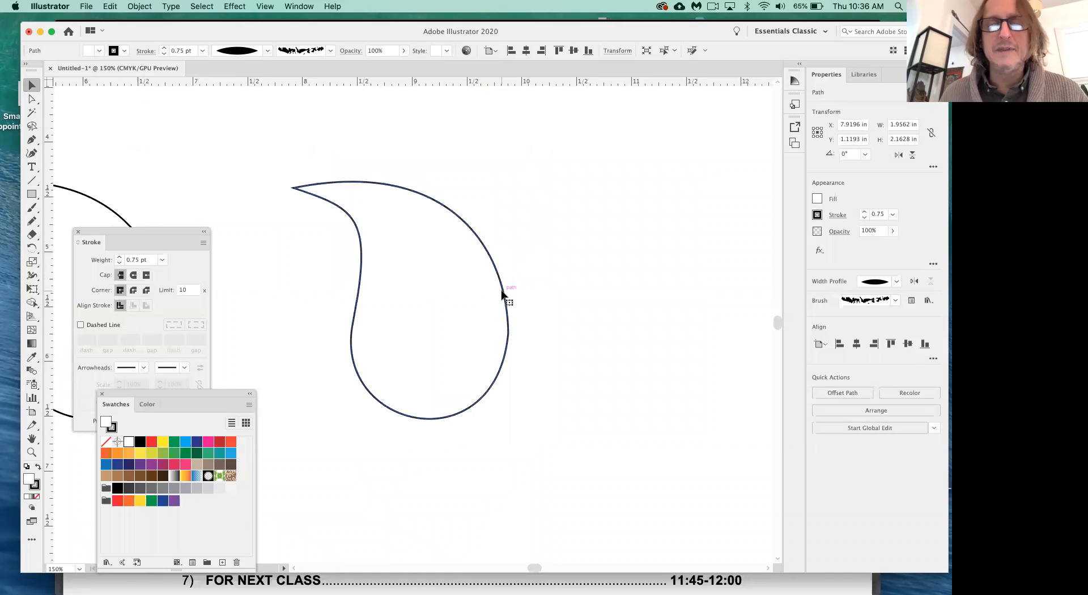
{"action": "left_click", "coordinate": [503, 293]}
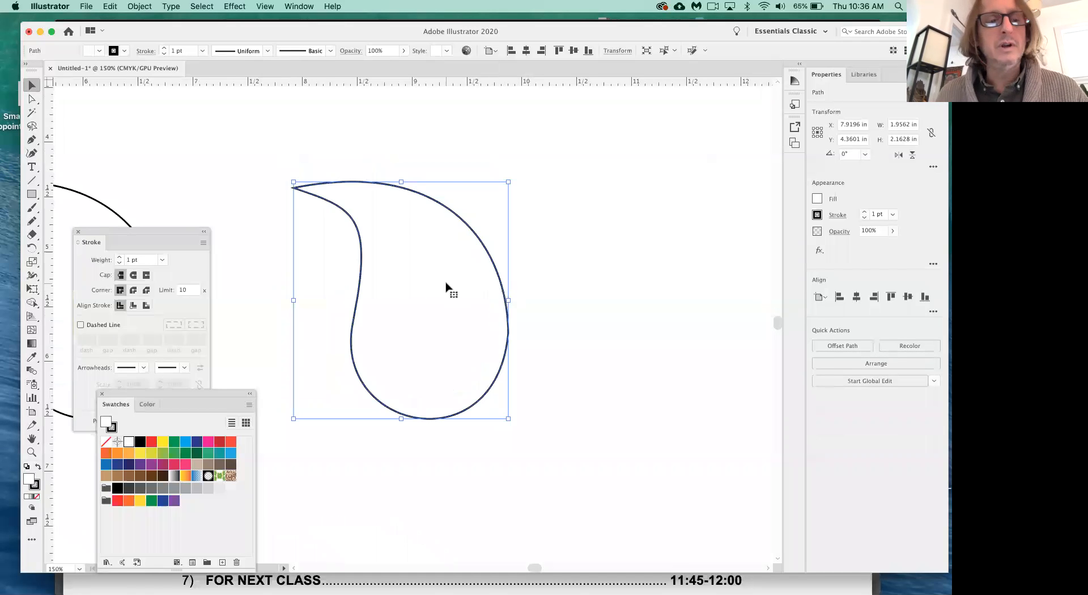
{"action": "double_click", "coordinate": [182, 231]}
{"action": "left_click_drag", "start_coordinate": [189, 226], "coordinate": [246, 113]}
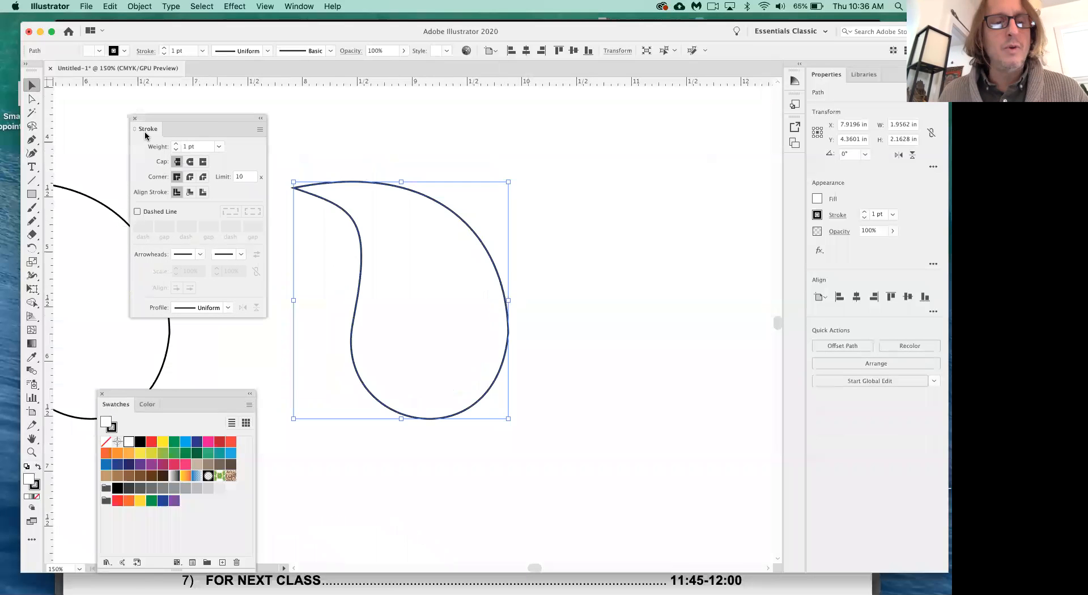
Give the selected plain leaf outline the double-bulge variable width profile and a 3 pt stroke weight
{"action": "left_click", "coordinate": [224, 309]}
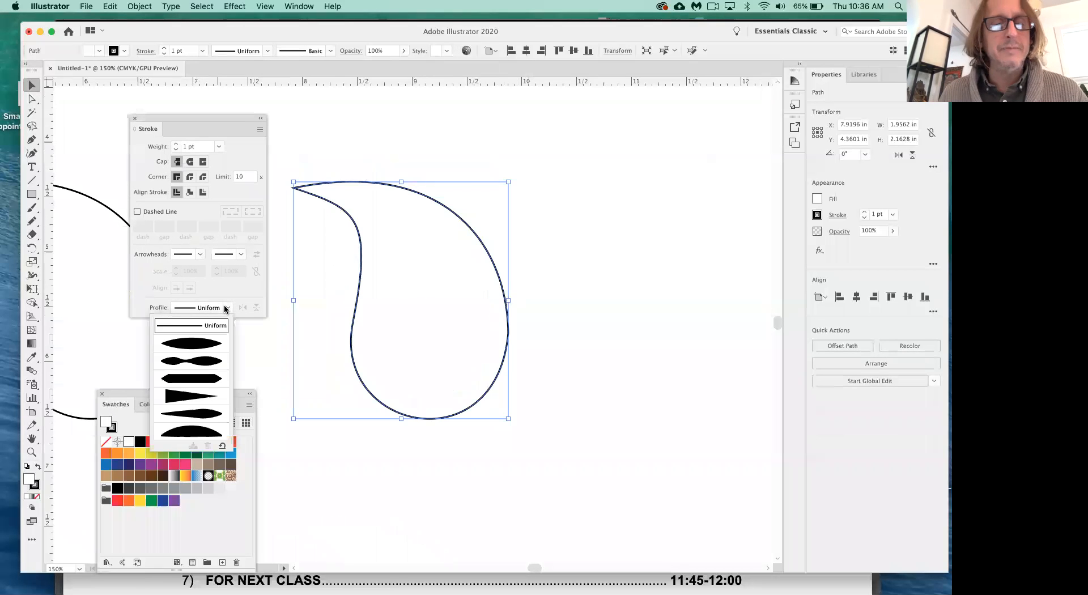
{"action": "left_click", "coordinate": [225, 309]}
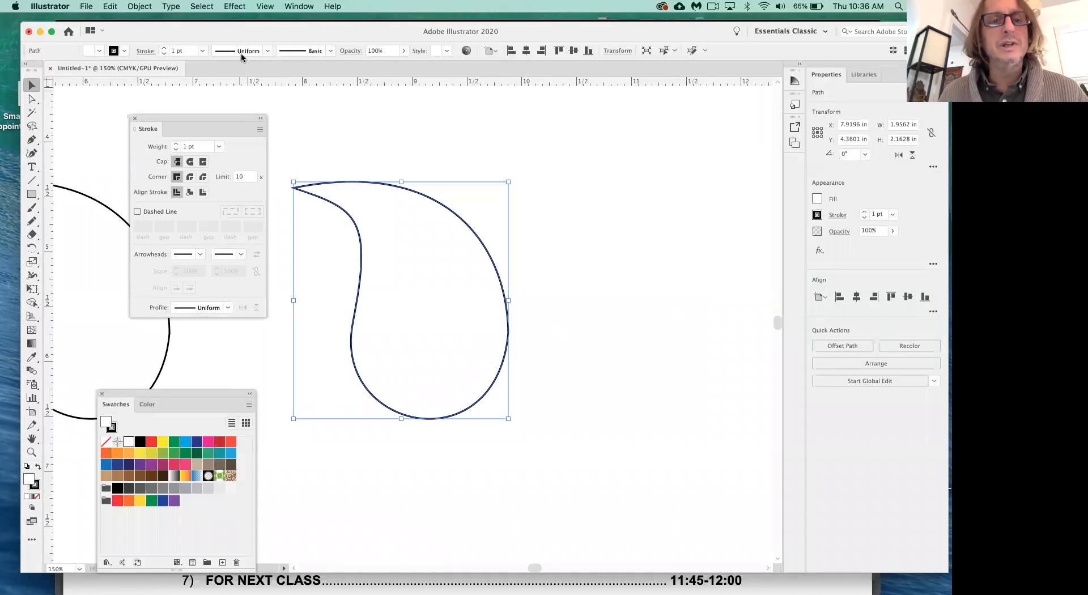
{"action": "left_click", "coordinate": [269, 51]}
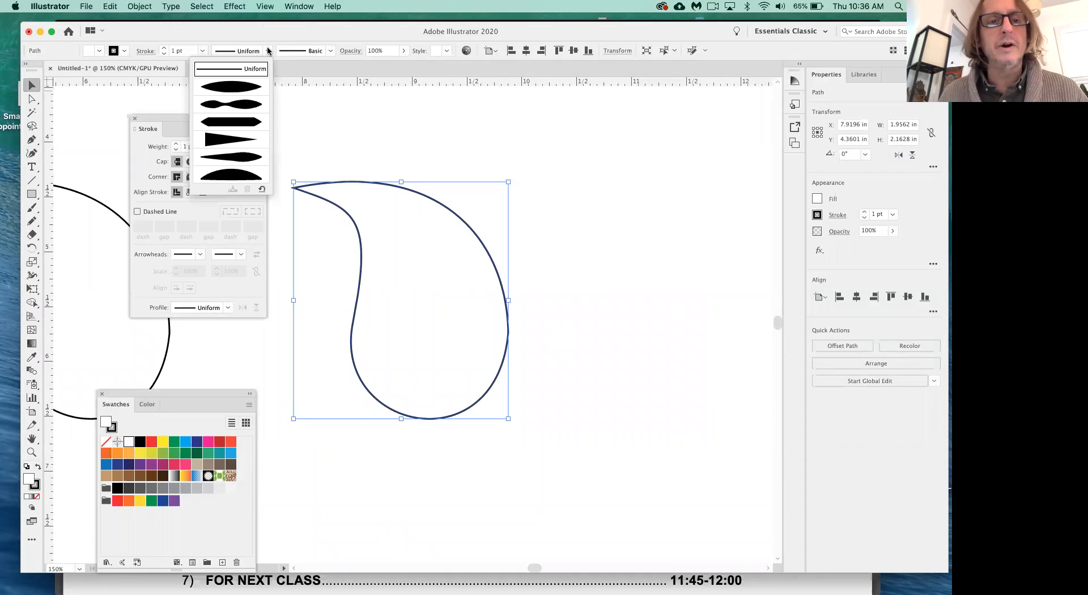
{"action": "left_click", "coordinate": [245, 105]}
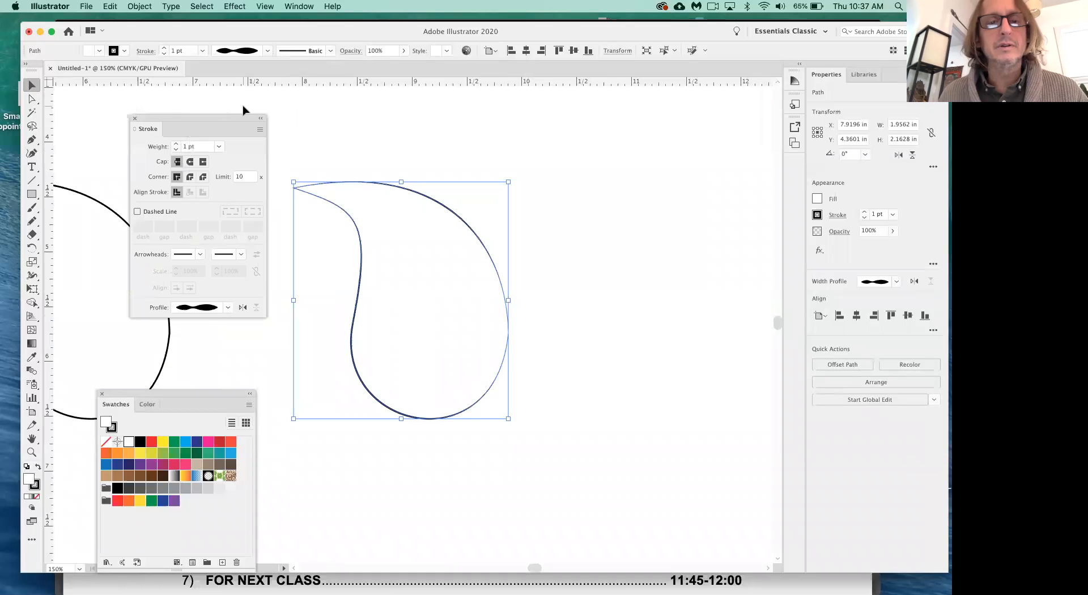
{"action": "left_click", "coordinate": [164, 49]}
{"action": "left_click", "coordinate": [164, 49]}
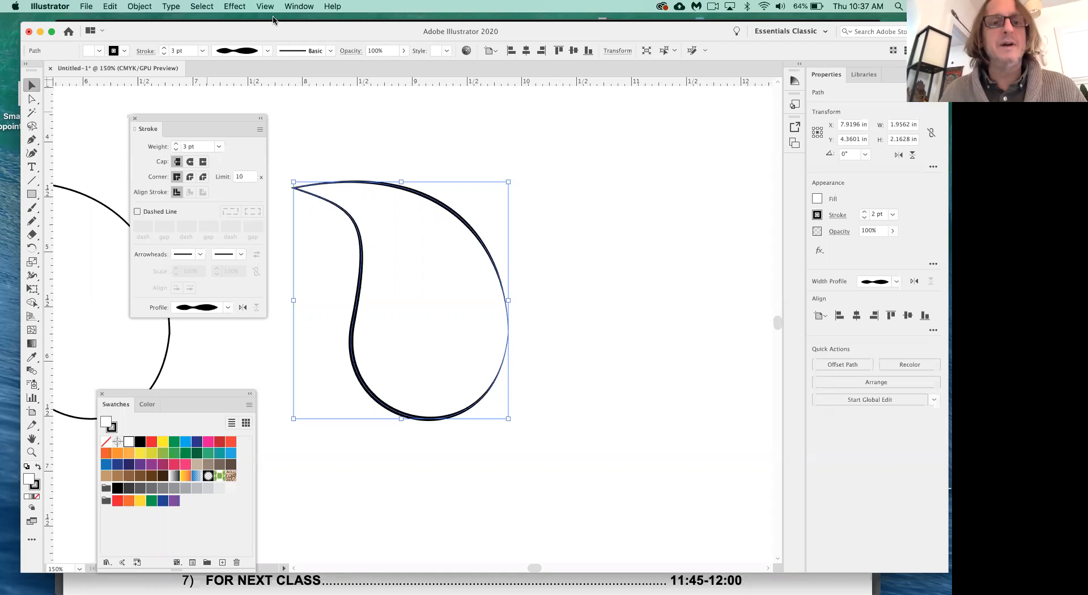
Reopen the Brushes panel, place it beside the leaf, and try several rough charcoal brushes on the outline
{"action": "left_click", "coordinate": [309, 6]}
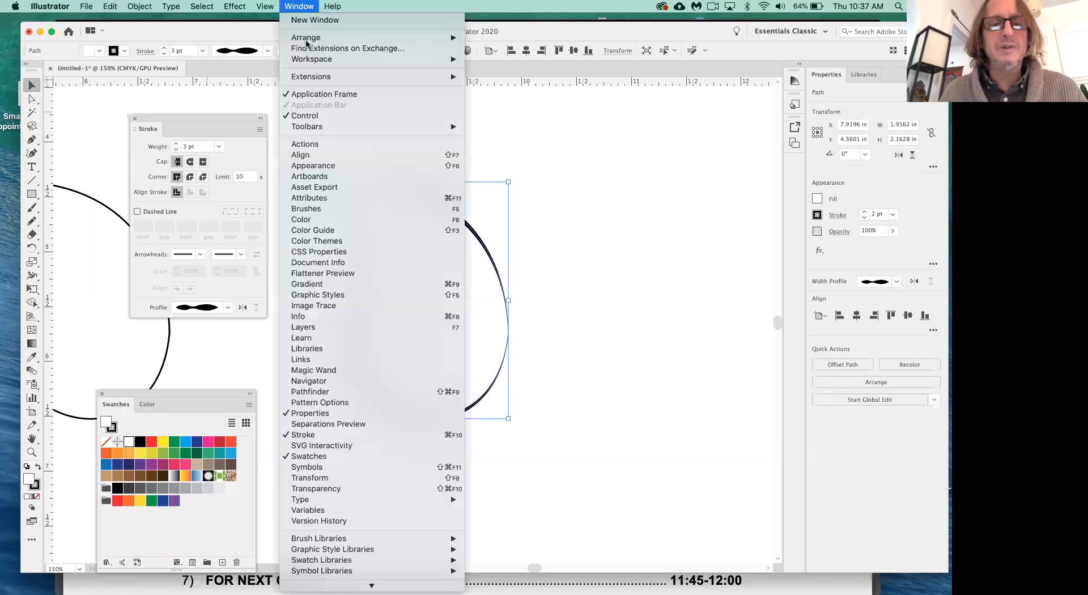
{"action": "left_click", "coordinate": [326, 212]}
{"action": "left_click_drag", "start_coordinate": [588, 136], "coordinate": [604, 119]}
{"action": "scroll", "coordinate": [703, 227], "scroll_direction": "up", "scroll_amount": 5}
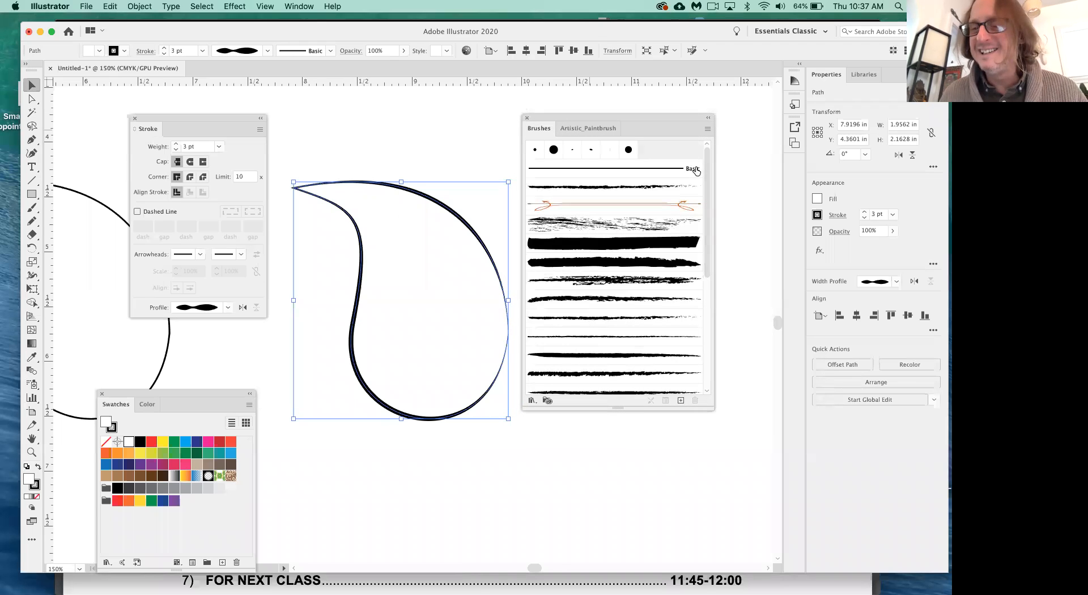
{"action": "left_click", "coordinate": [643, 230]}
{"action": "left_click", "coordinate": [643, 284]}
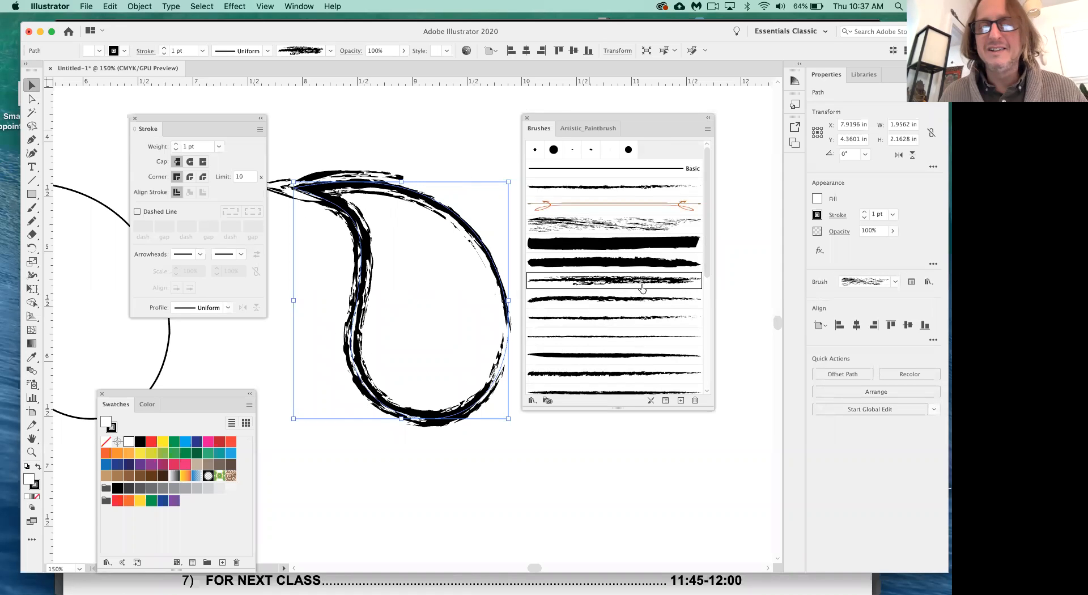
{"action": "left_click", "coordinate": [643, 299]}
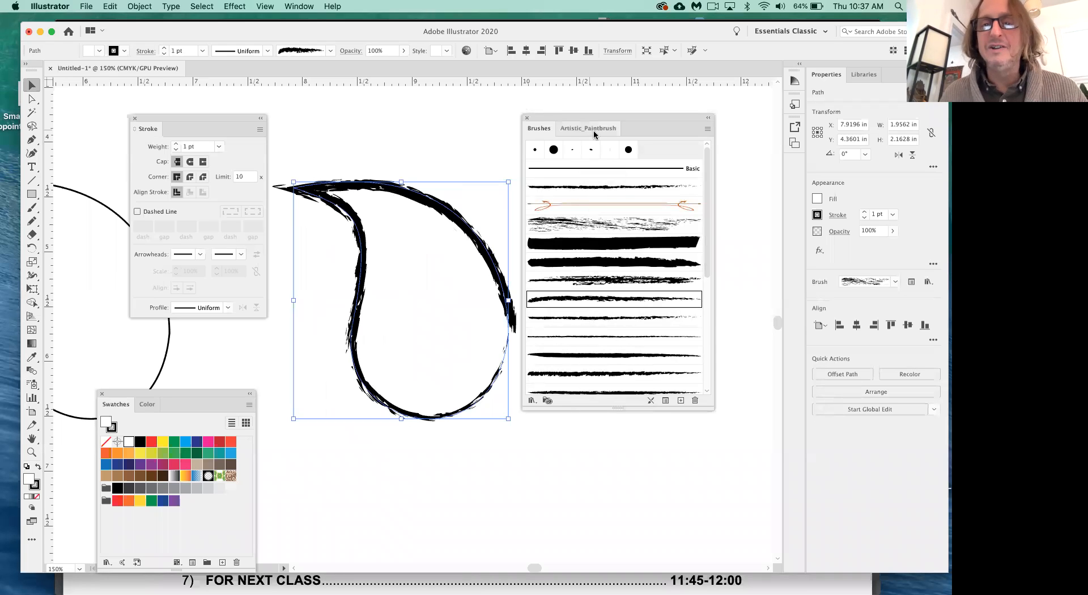
Separate the Artistic_Paintbrush library from the Brushes panel, load the Artistic_ScrollPen library, and enlarge the library panel
{"action": "left_click", "coordinate": [572, 130]}
{"action": "mouse_move", "coordinate": [588, 128]}
{"action": "left_mouse_down"}
{"action": "mouse_move", "coordinate": [506, 158]}
{"action": "mouse_move", "coordinate": [444, 209]}
{"action": "left_mouse_up"}
{"action": "left_click", "coordinate": [444, 208]}
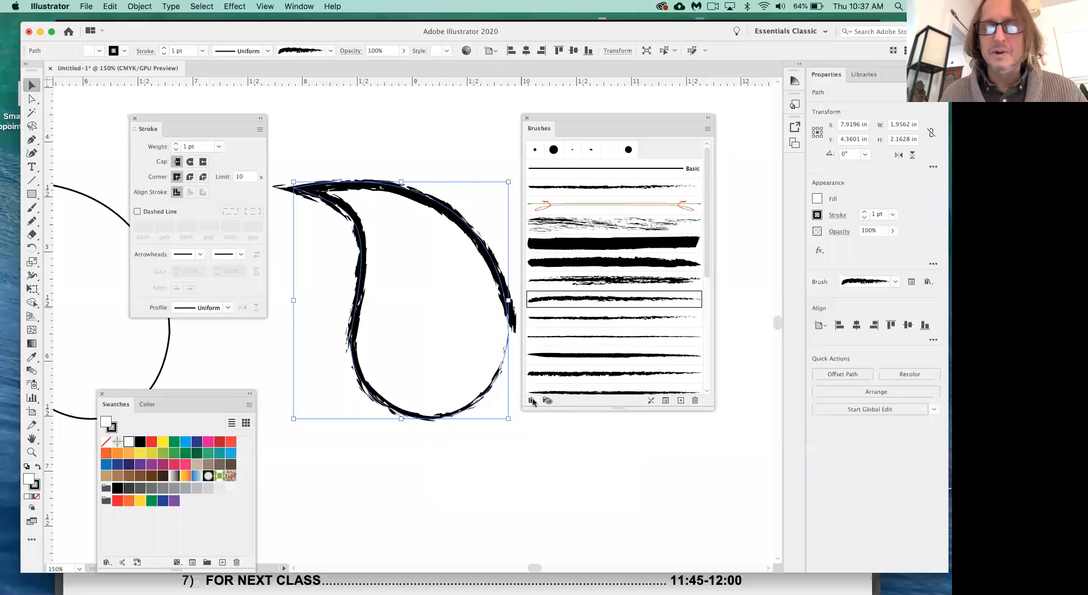
{"action": "left_click", "coordinate": [532, 401]}
{"action": "mouse_move", "coordinate": [558, 441]}
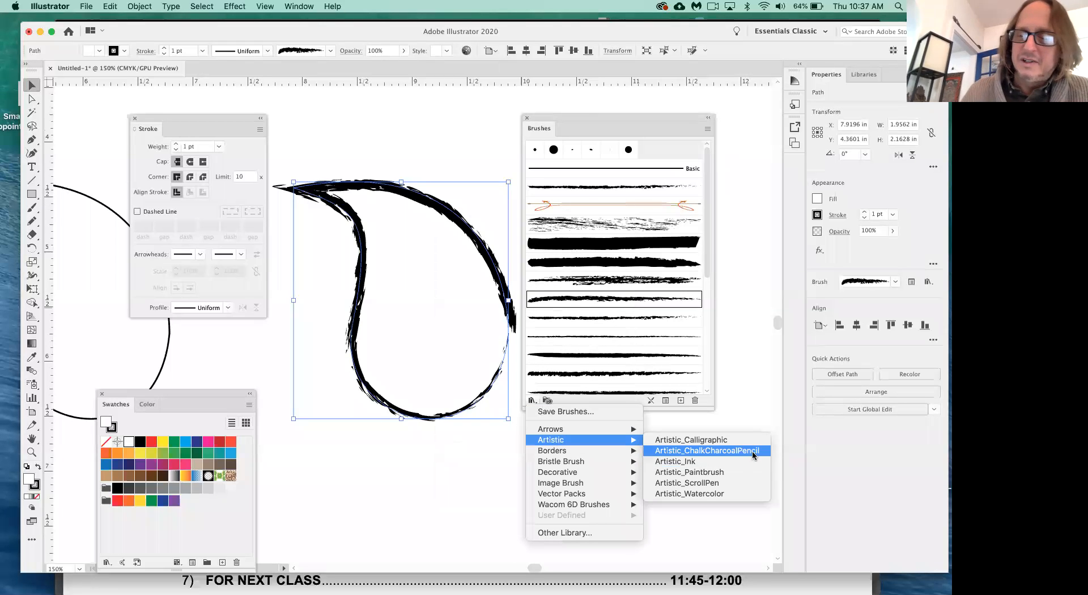
{"action": "left_click", "coordinate": [736, 483]}
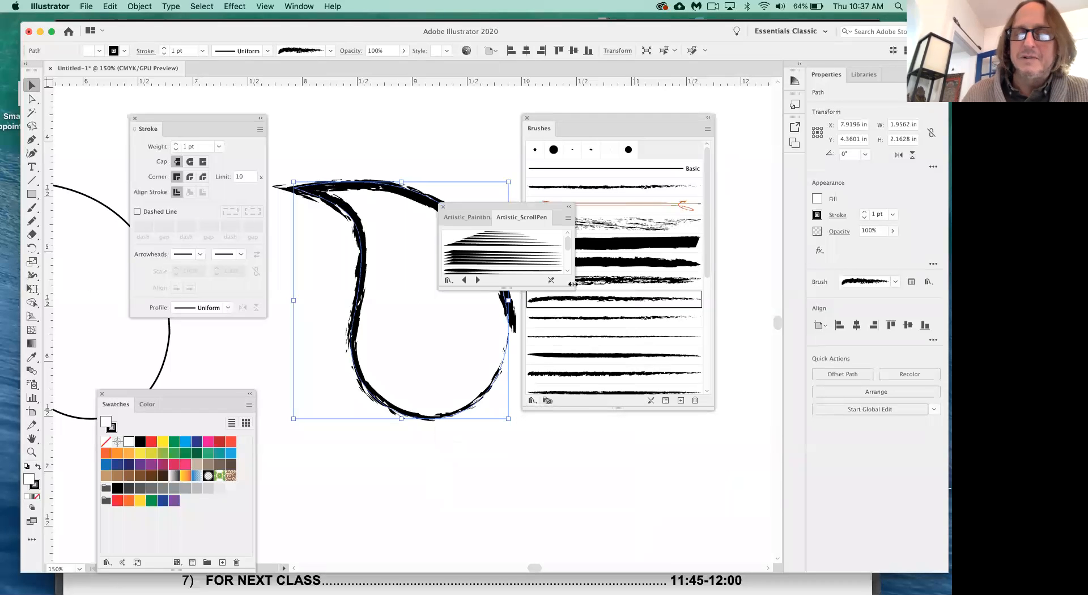
{"action": "left_click_drag", "start_coordinate": [574, 284], "coordinate": [578, 338]}
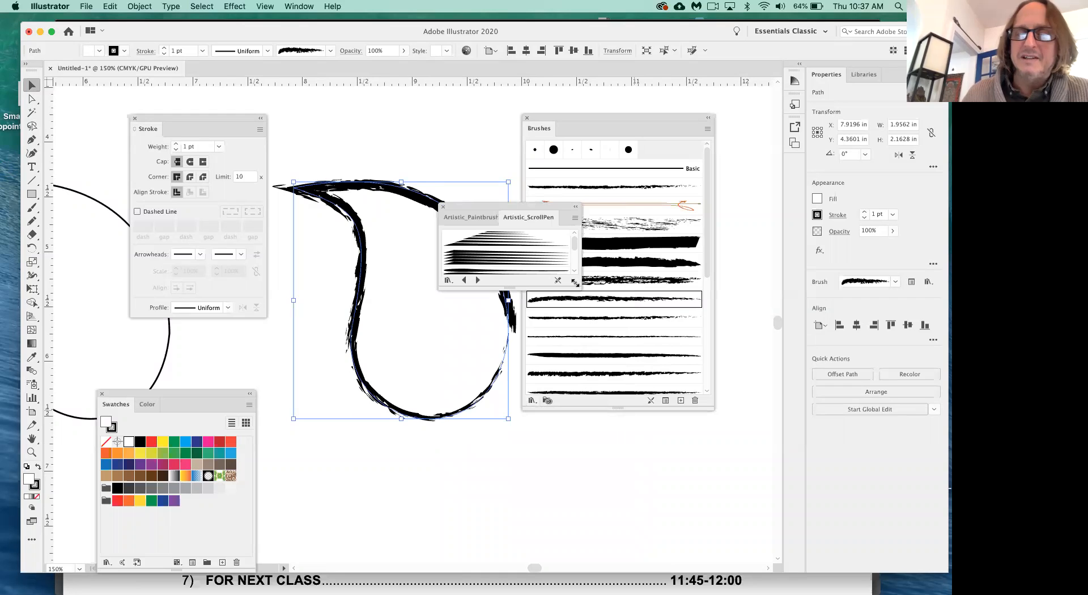
{"action": "left_click_drag", "start_coordinate": [578, 288], "coordinate": [595, 385]}
Try a multi-line Artistic_ScrollPen brush on the leaf, and apply the thin dry fifth stroke from the Artistic_Paintbrush library
{"action": "left_click", "coordinate": [481, 293]}
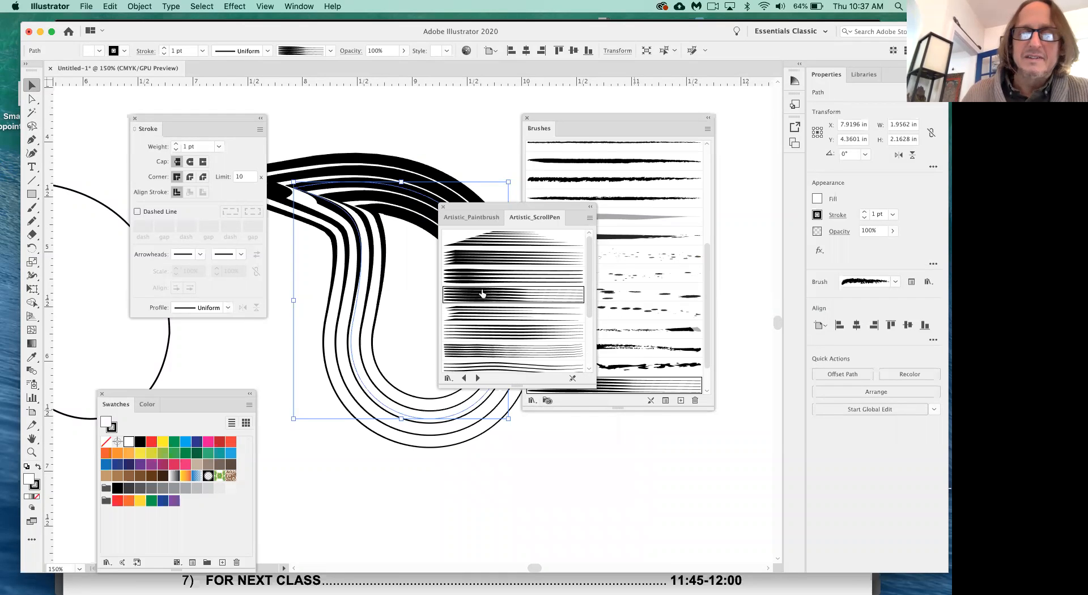
{"action": "left_click", "coordinate": [464, 378]}
{"action": "left_click", "coordinate": [501, 315]}
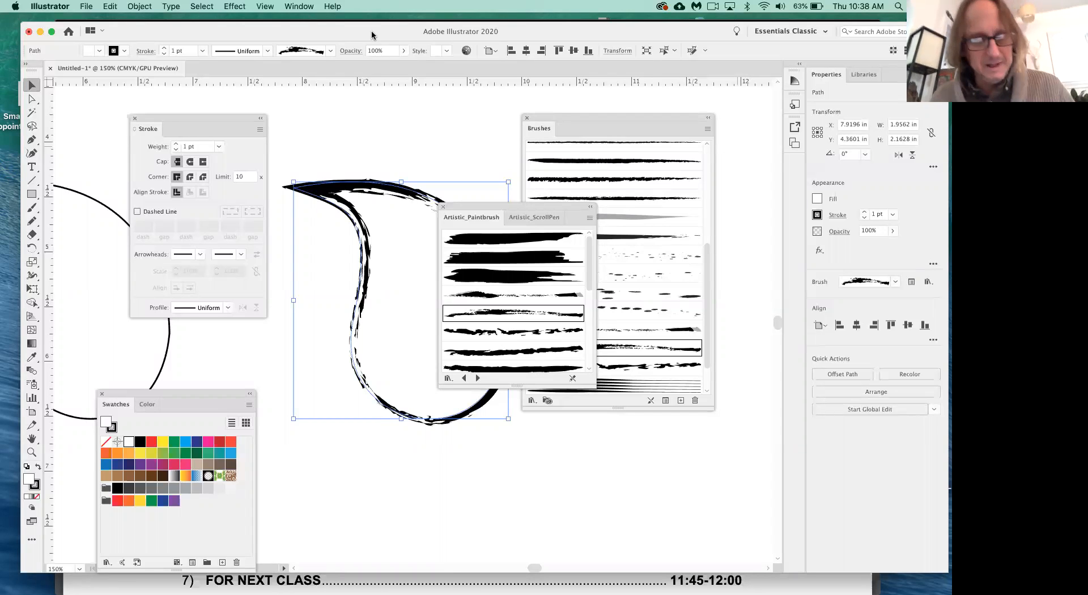
Switch to the class12-CD124 notes in Chrome
{"action": "key", "text": "super+Tab"}
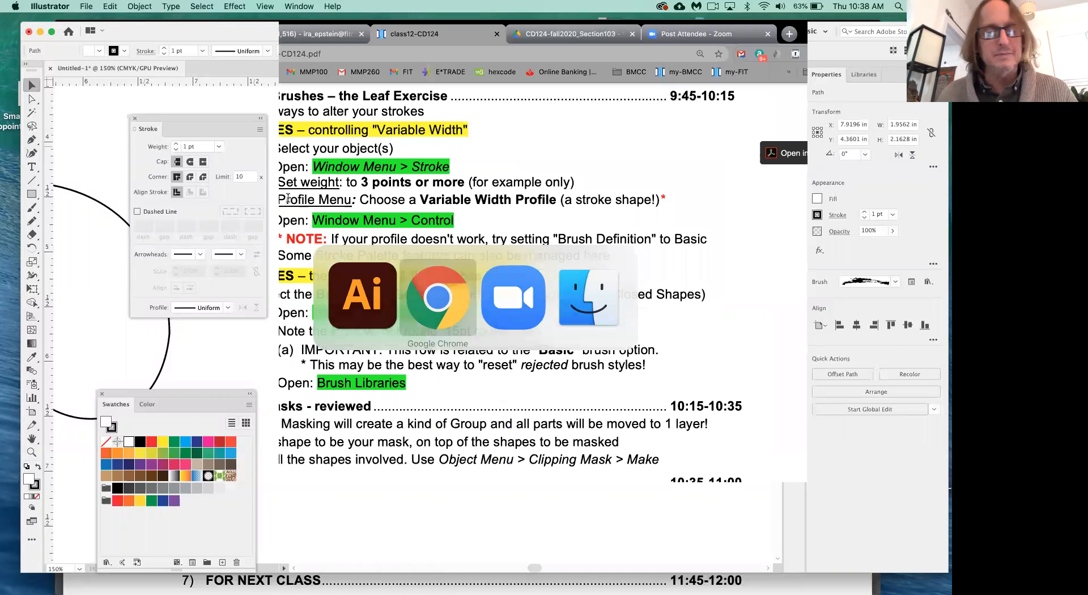